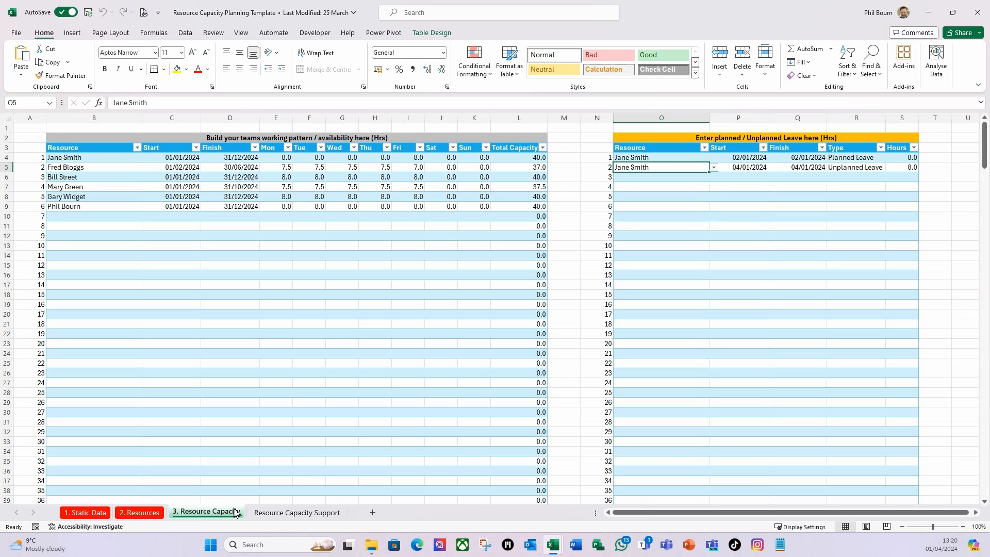
Step: Hide the Resource Capacity Support sheet
left_click(281, 517)
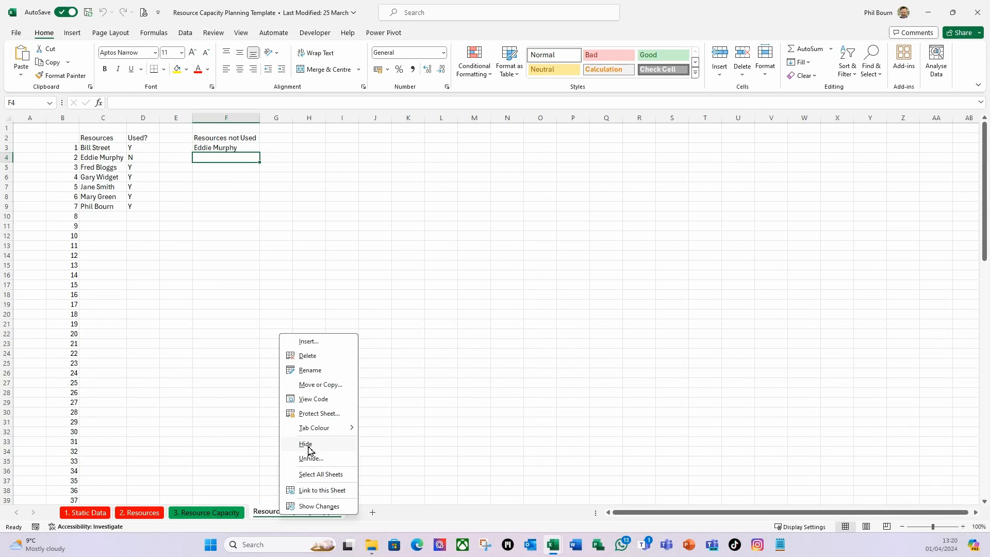
left_click(308, 445)
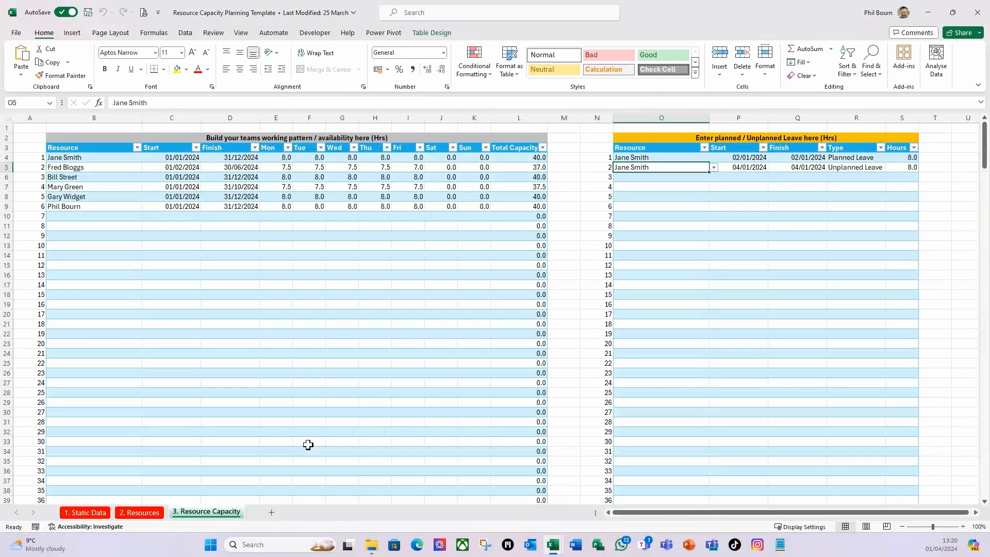
Step: Add a new worksheet after 3. Resource Capacity and name it "4. Resource Demand"
left_click(272, 513)
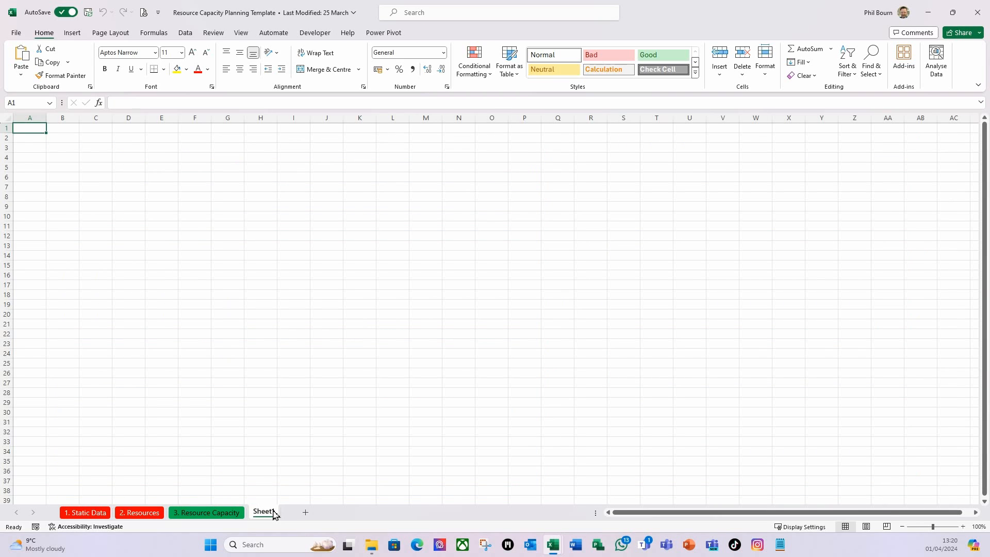
right_click(274, 514)
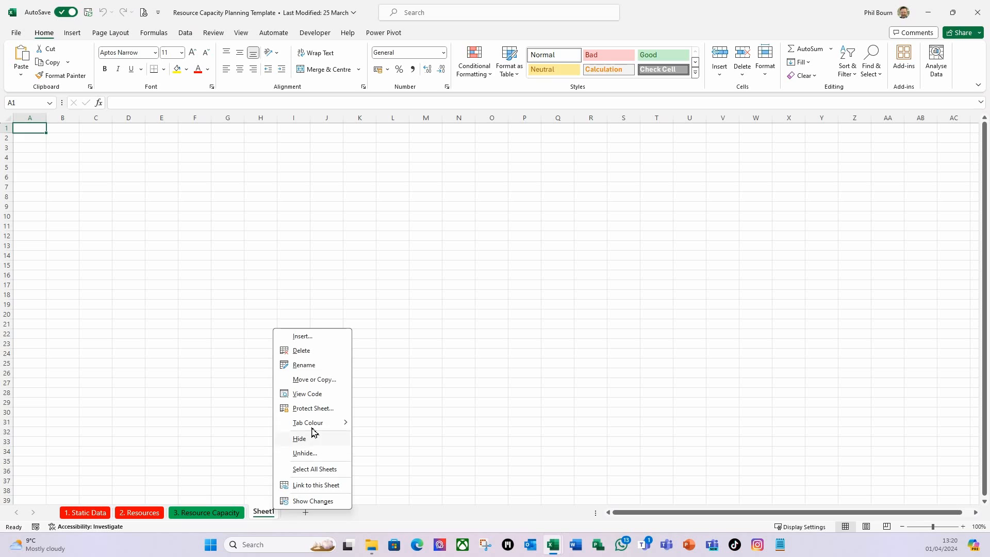
left_click(315, 377)
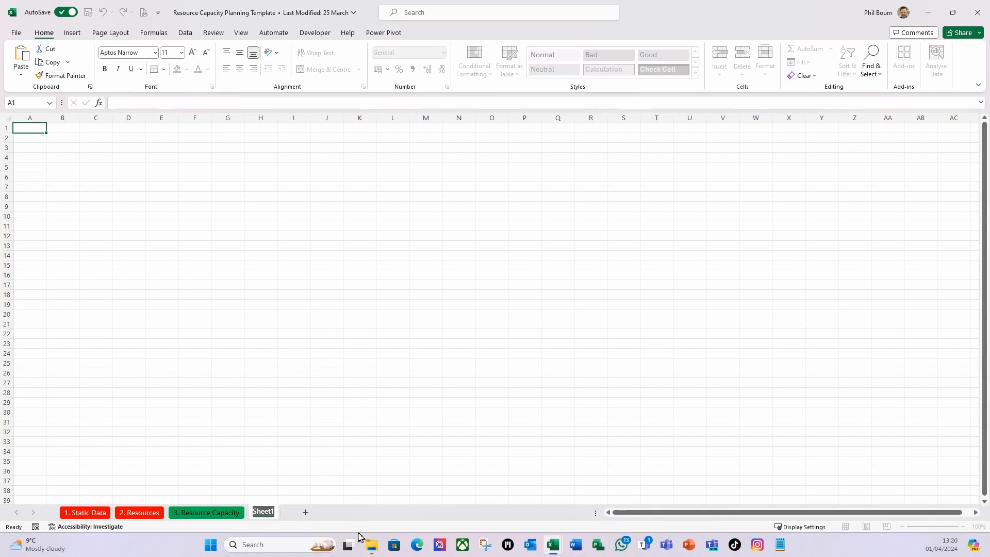
type("4.")
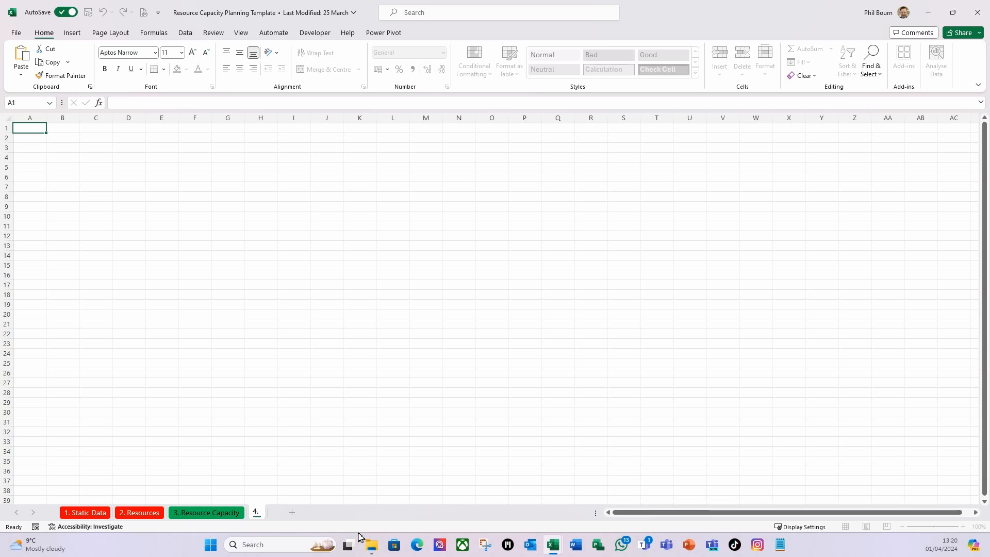
type(" Resource")
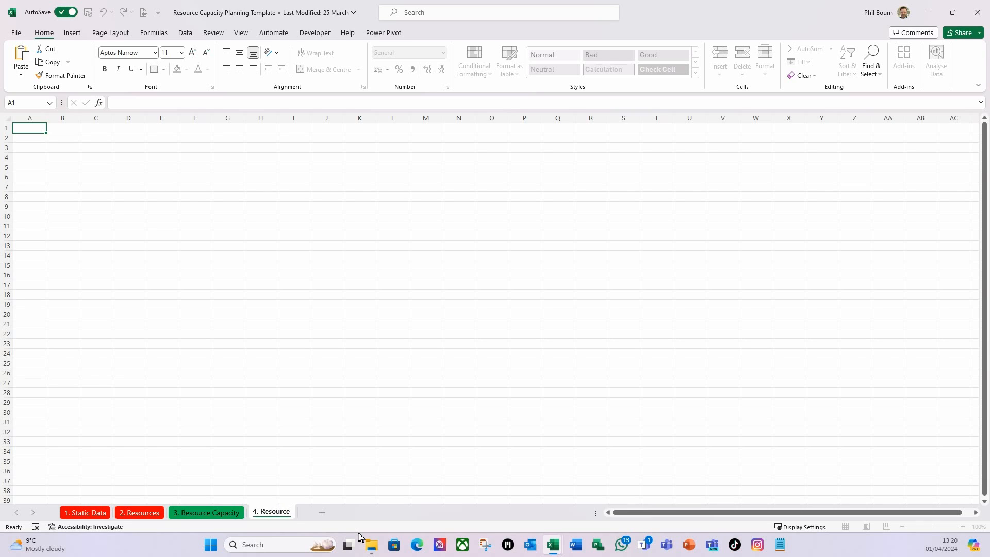
type(" Demand")
key("Return")
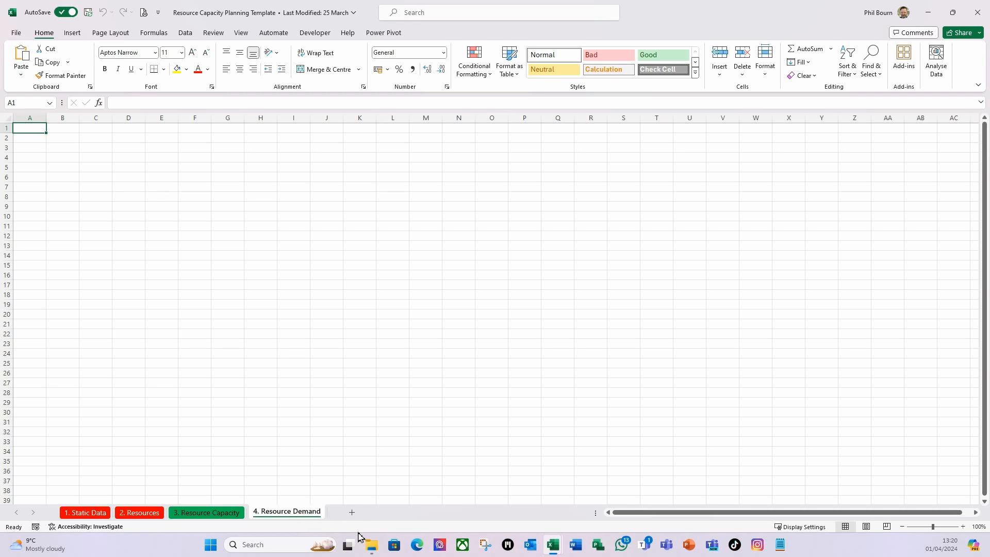
Step: Colour the 4. Resource Demand sheet's tab standard green
right_click(283, 513)
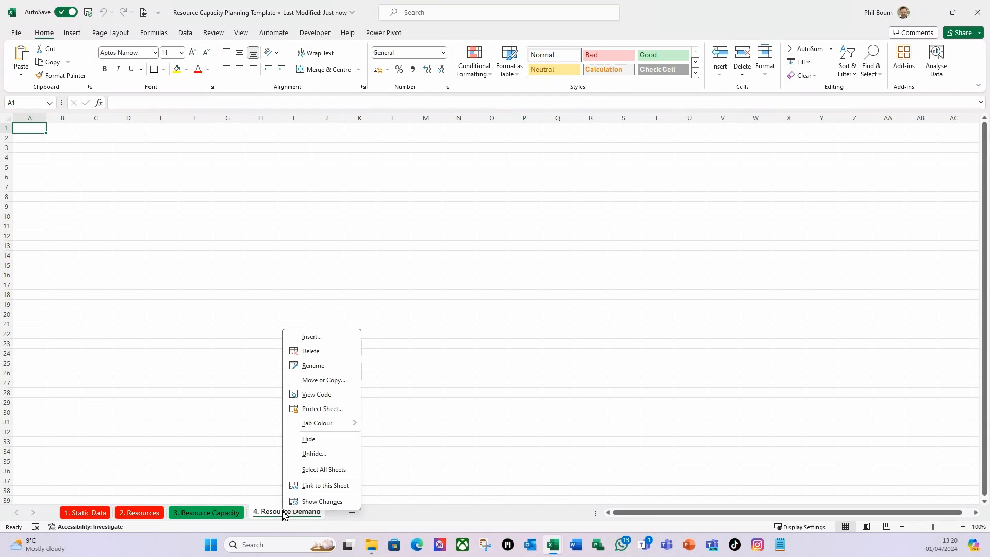
mouse_move(317, 425)
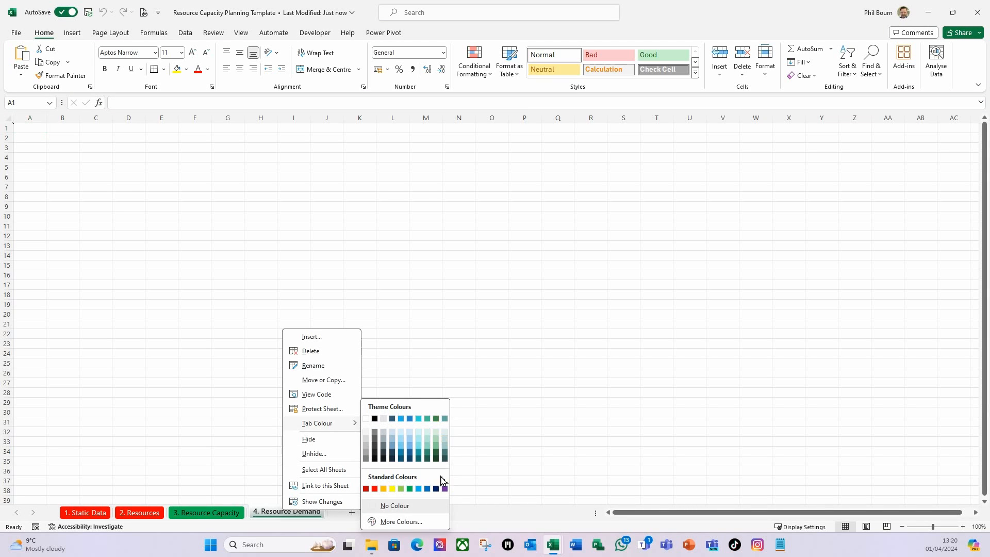
left_click(410, 489)
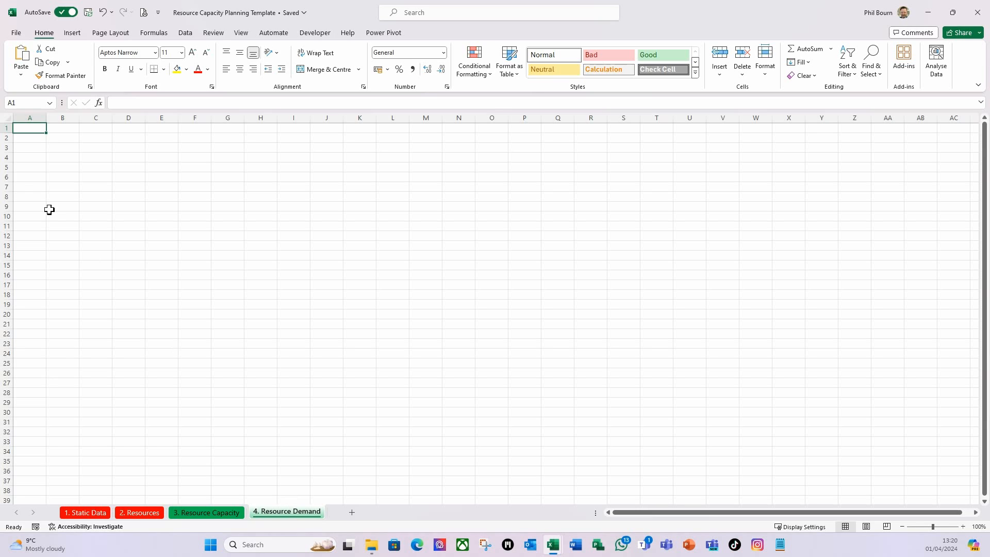
Step: Enter the column headers Programme in B3 and Project in C3 on the Resource Demand sheet
left_click(62, 151)
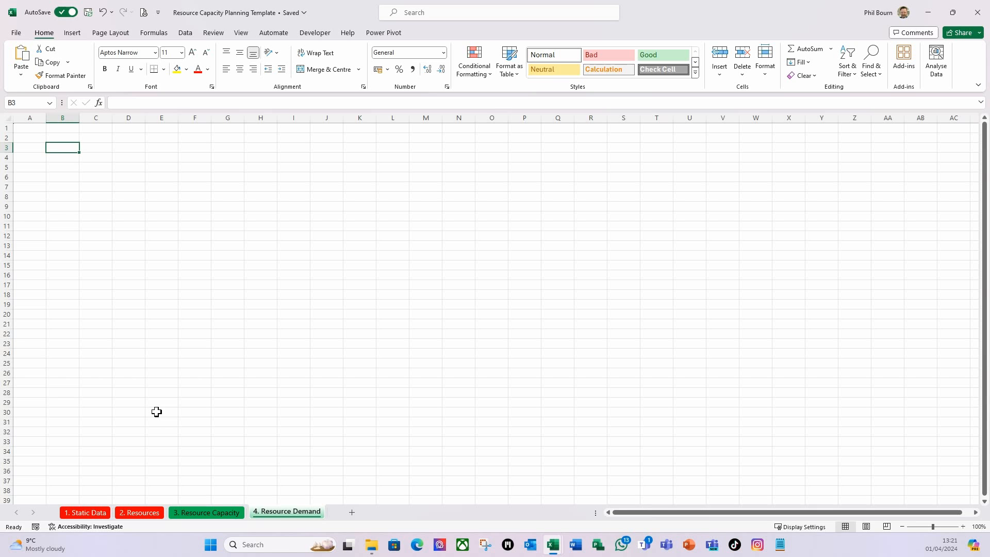
type("P")
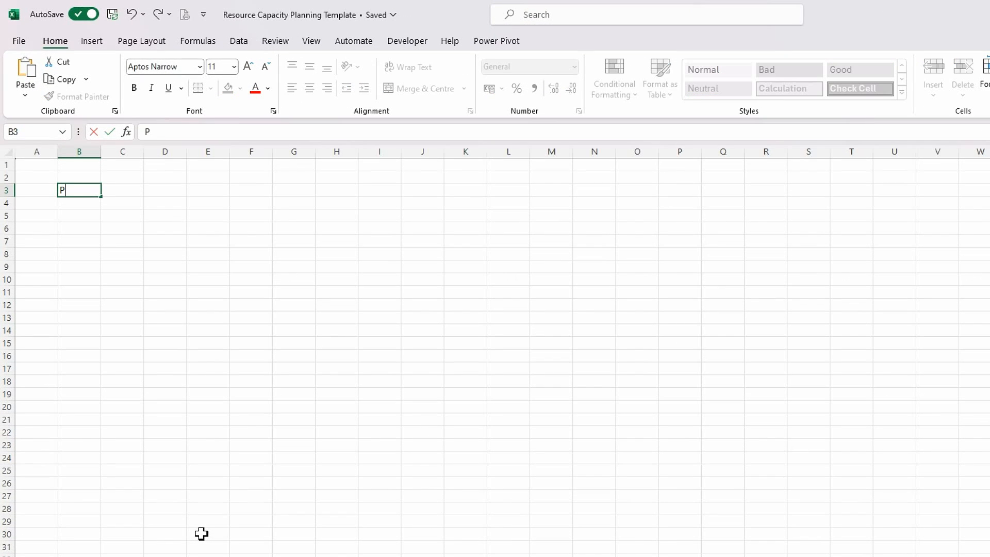
type("rogramme")
key("Tab")
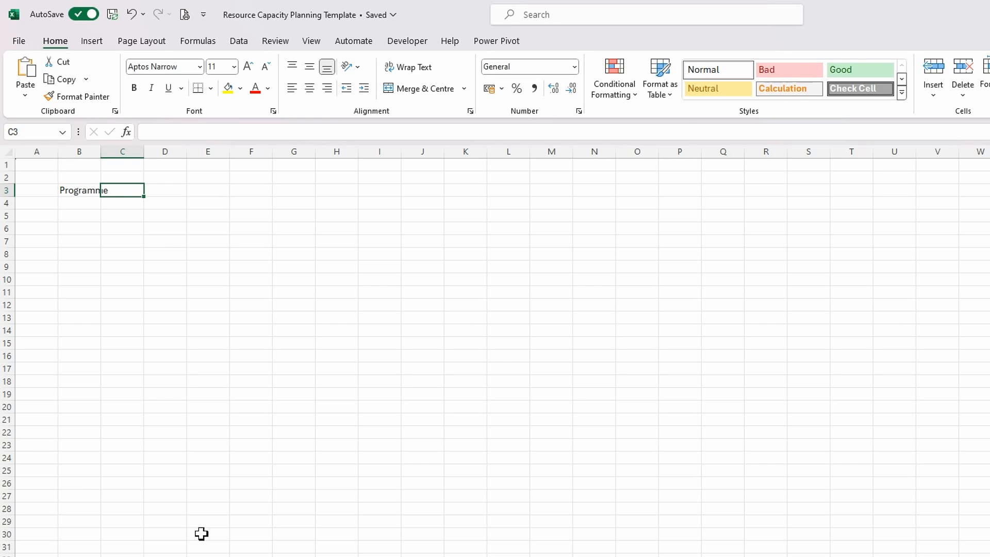
type("Pr")
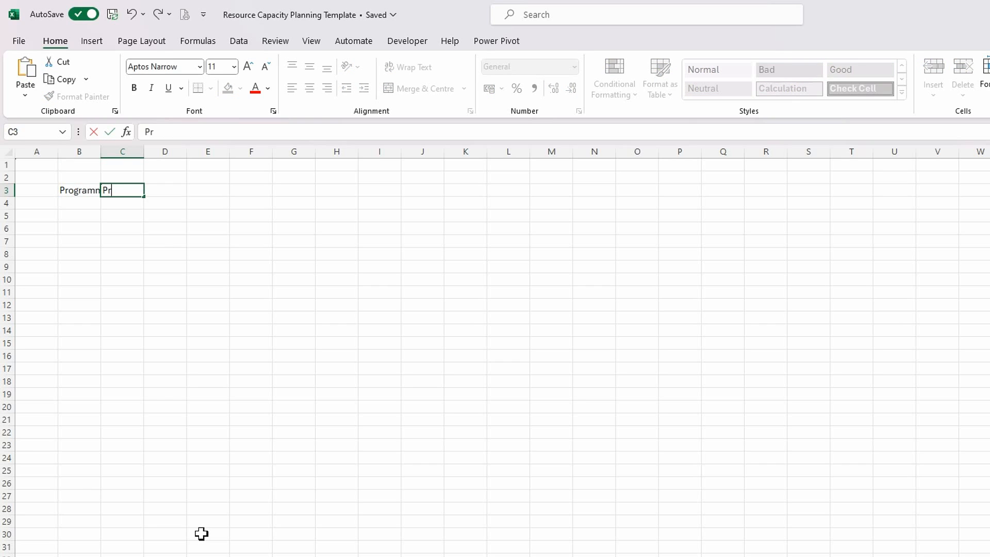
type("oject")
key("Tab")
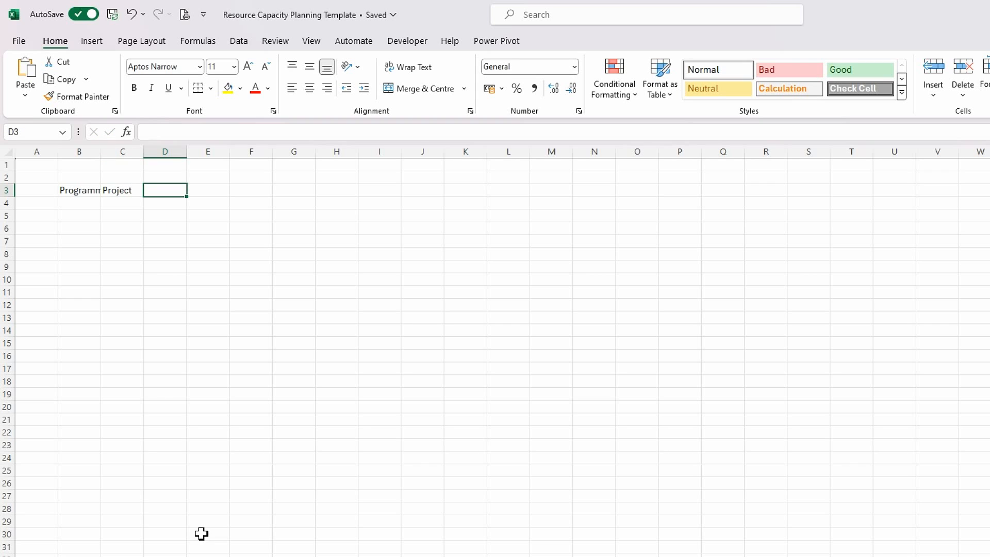
Step: Widen columns B and C to the same larger column width
double_click(102, 153)
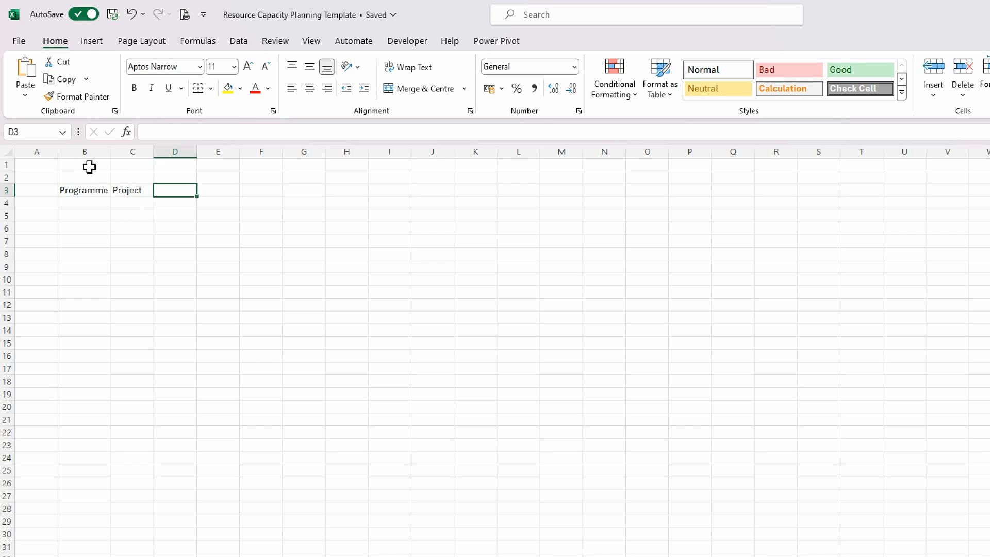
left_click_drag(90, 156, 134, 150)
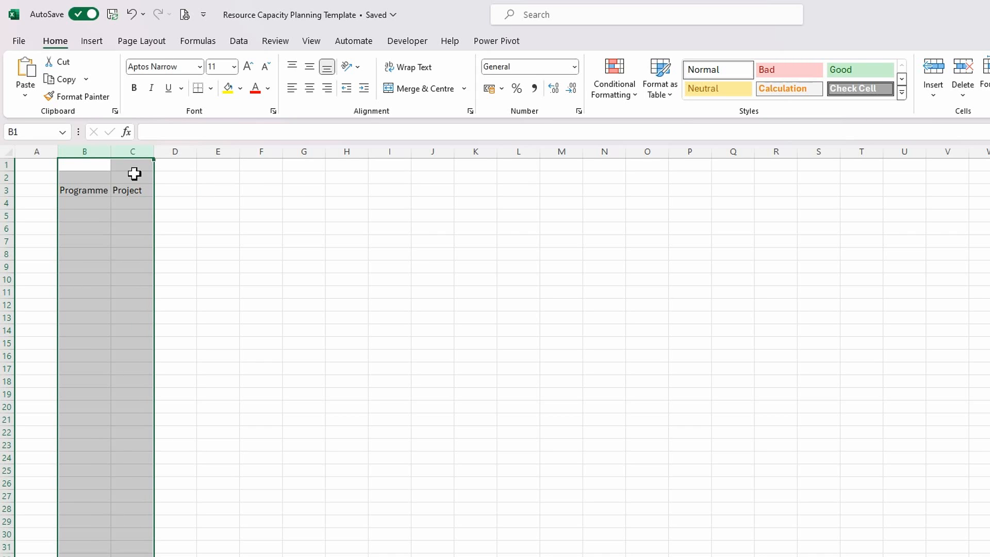
right_click(135, 155)
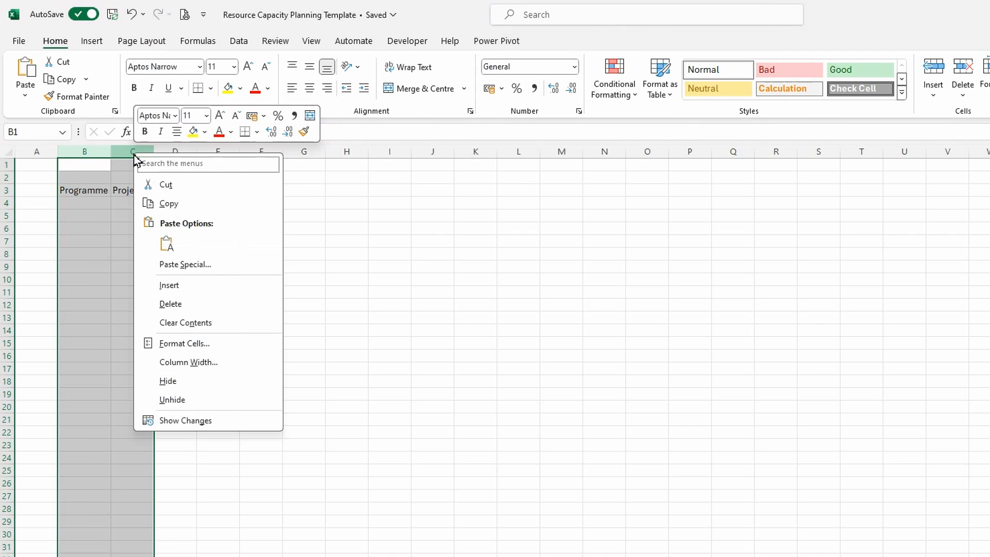
left_click(206, 361)
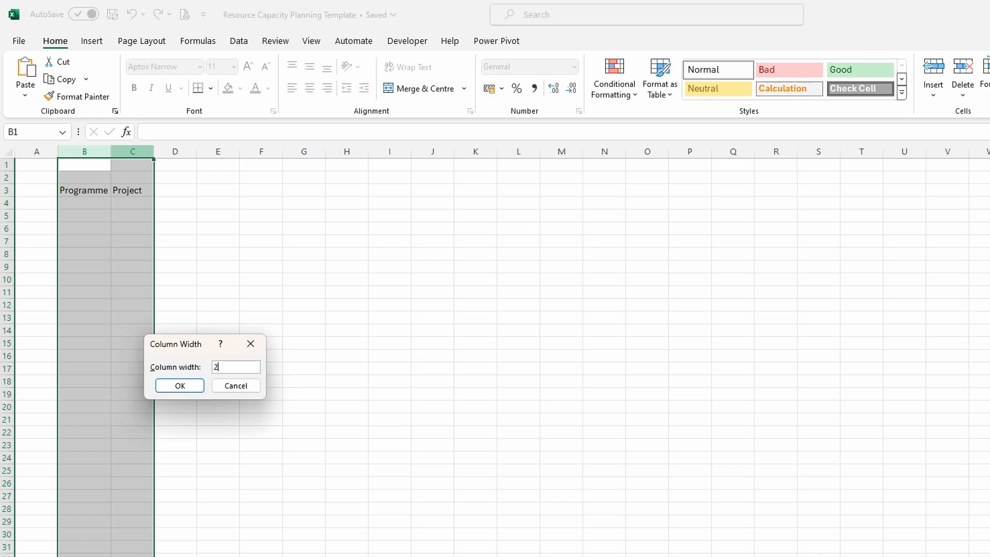
key("Return")
left_click(217, 204)
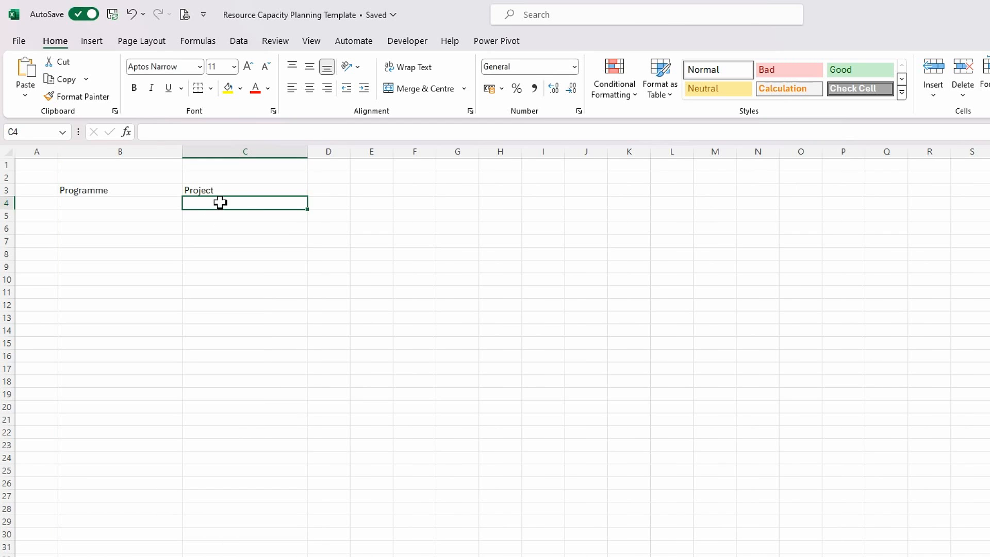
Step: Enter the header Start in D3, next to Project
left_click(344, 196)
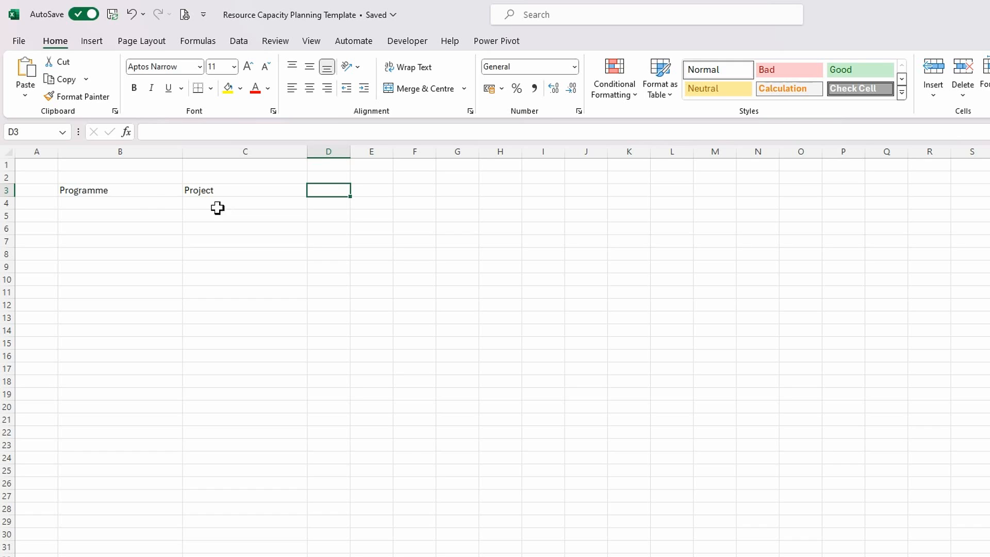
left_click(233, 206)
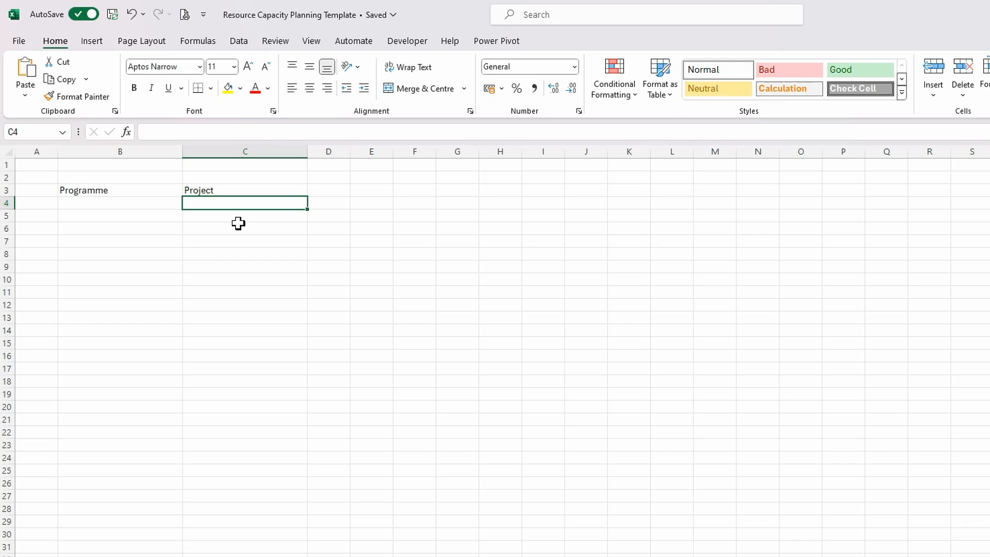
left_click(345, 190)
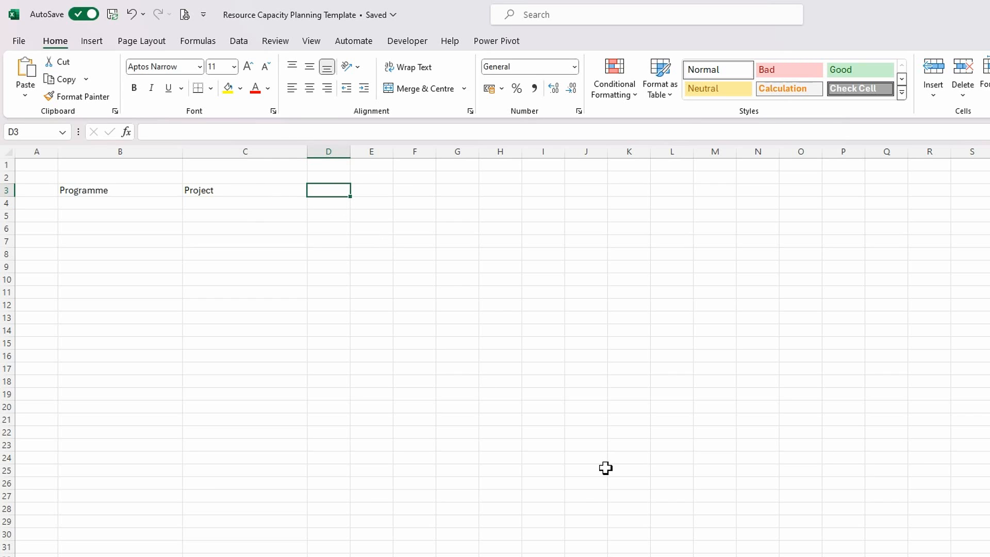
type("Start")
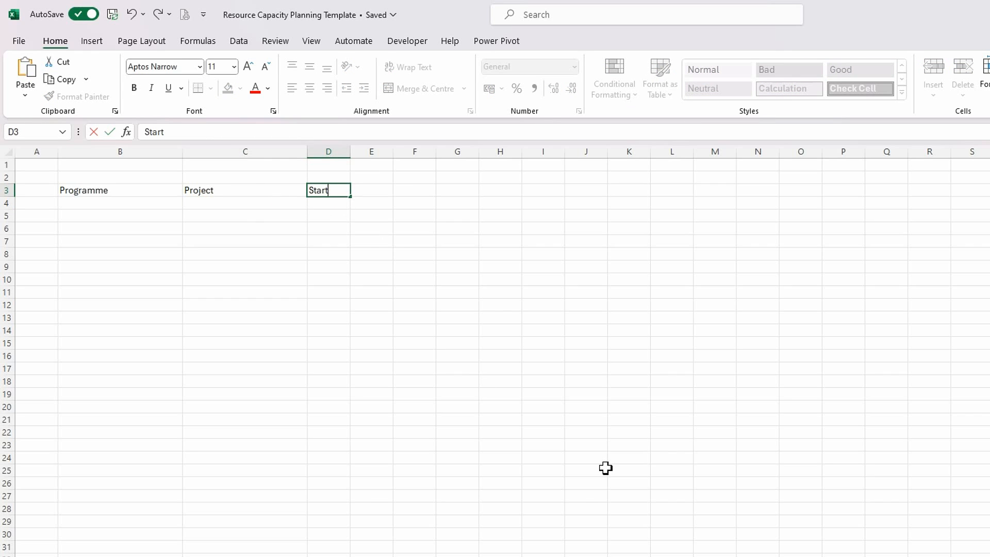
key("Tab")
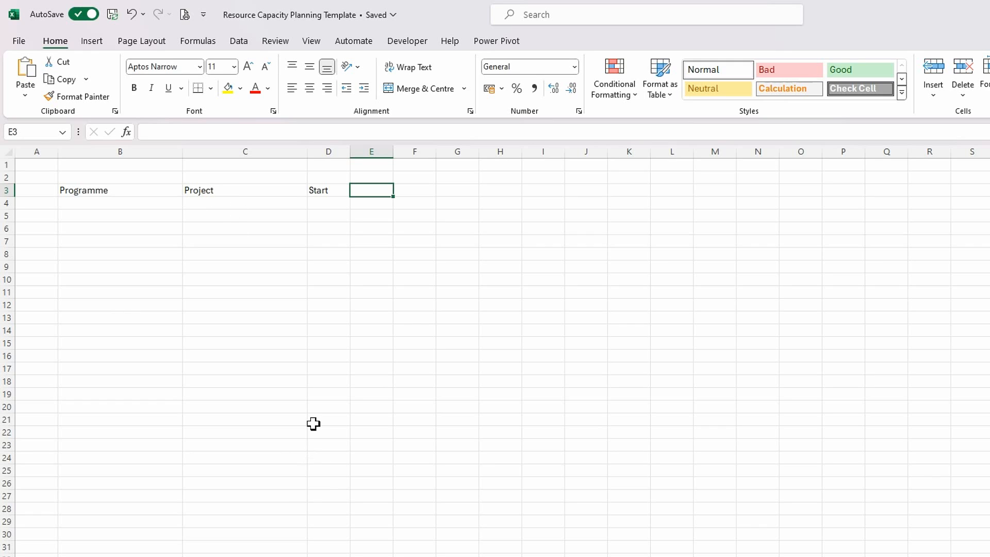
Step: Enter Mon in E3 and fill the weekday series across row 3 through Sun in K3
type("M")
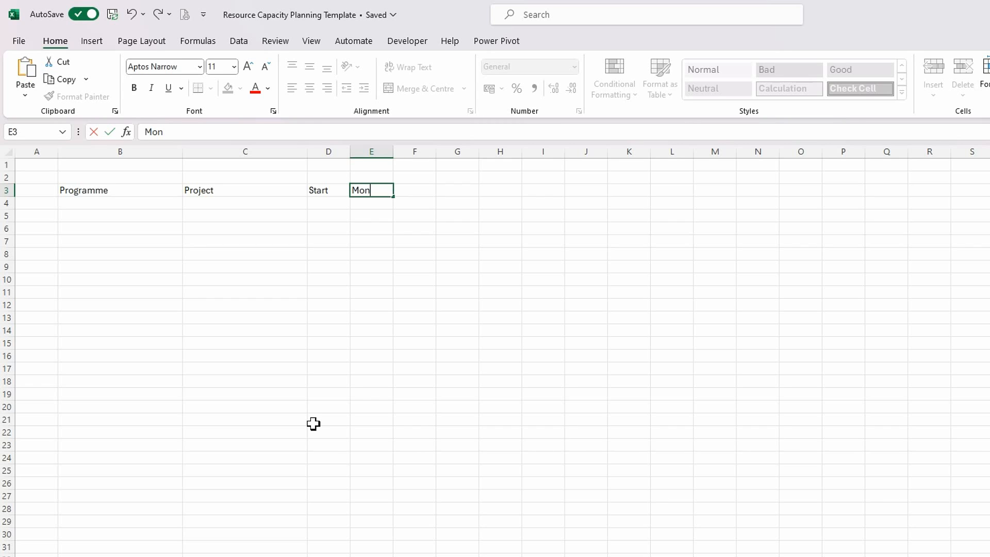
type("on")
key("Return")
left_click(366, 191)
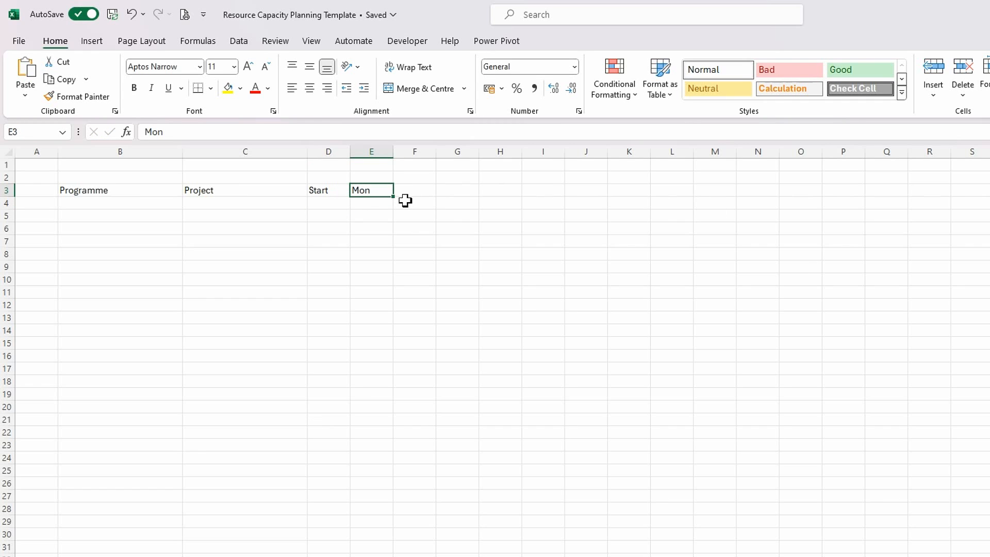
left_click_drag(395, 198, 635, 194)
left_click(372, 204)
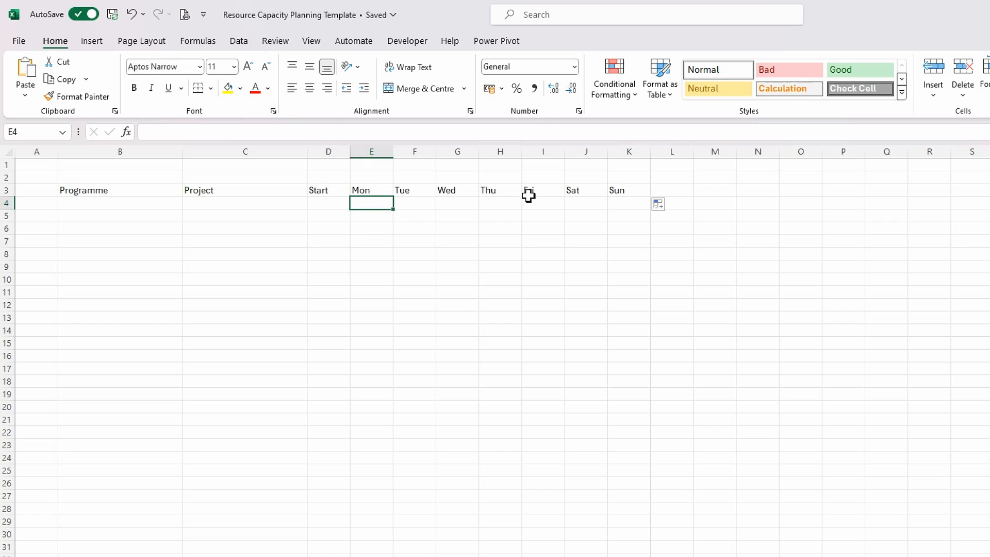
Step: Enter the headers Finish in L3, Skill Set in M3 and Resource in N3, following the weekday columns
left_click(665, 190)
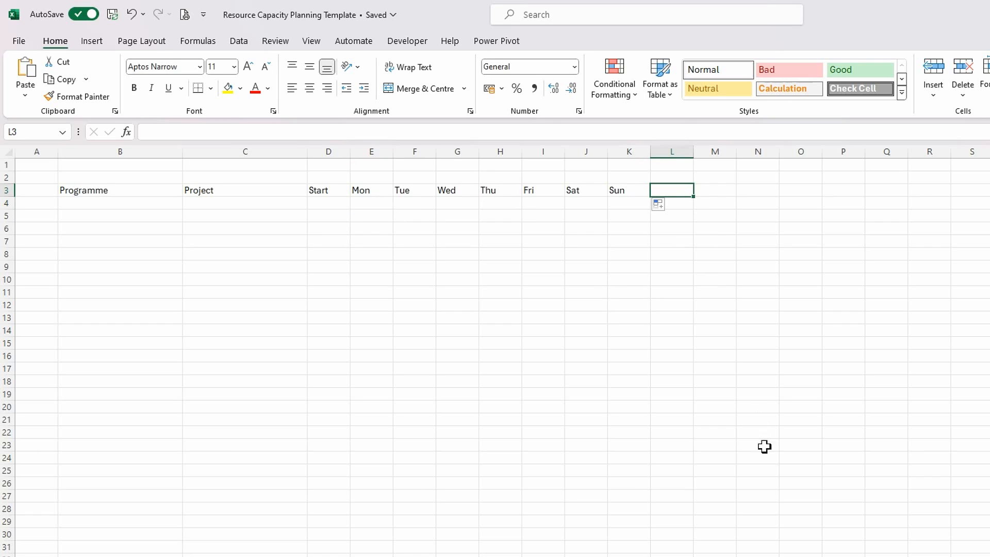
type("Finish")
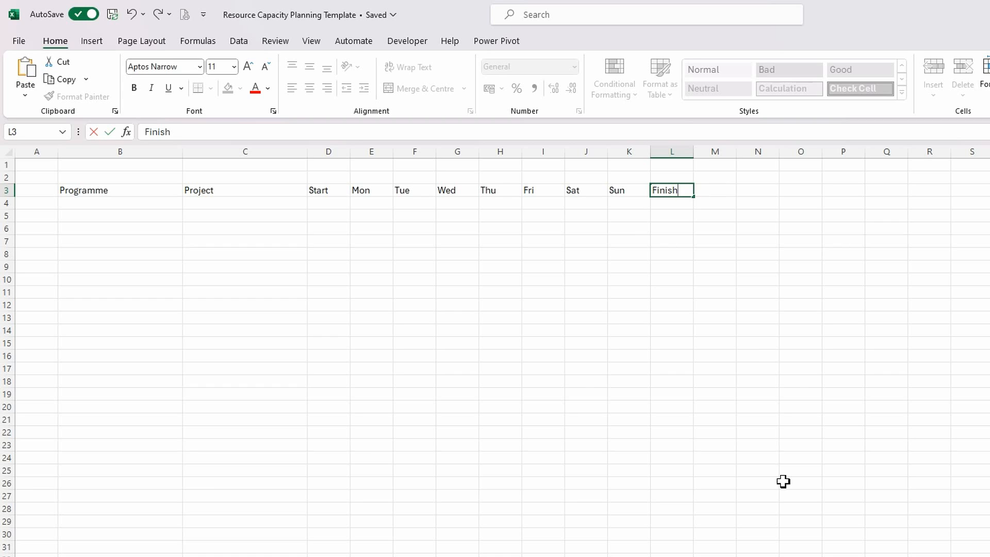
key("Tab")
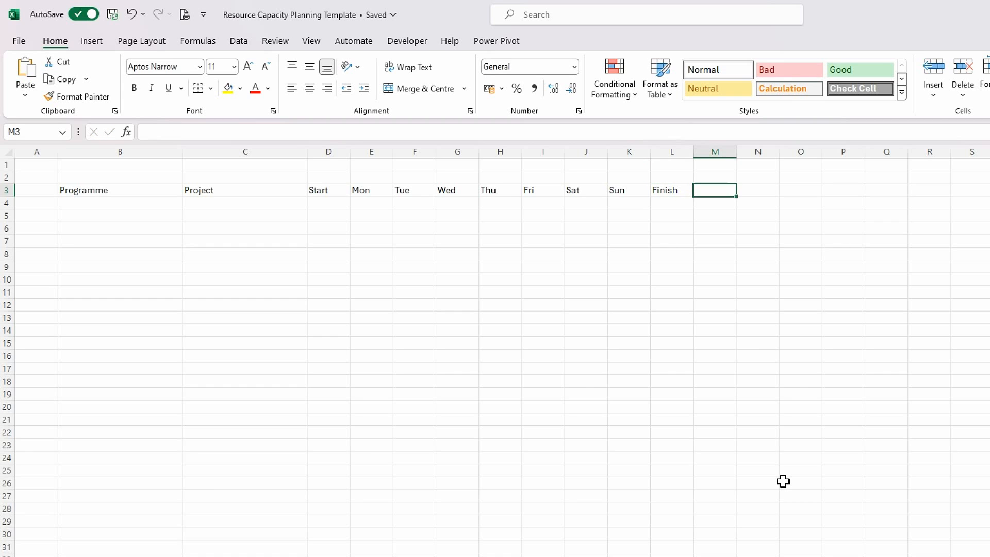
type("Ski")
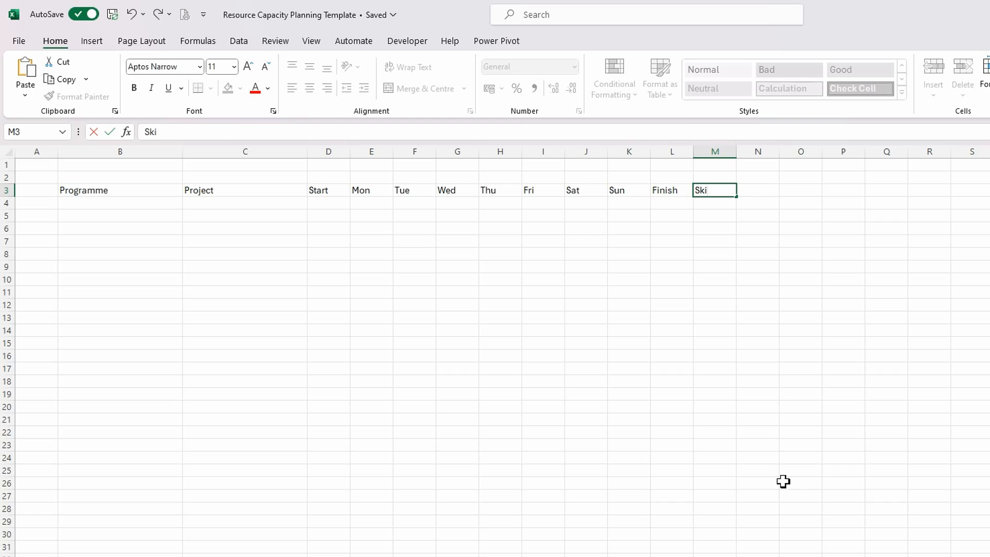
type("ll Set")
key("Tab")
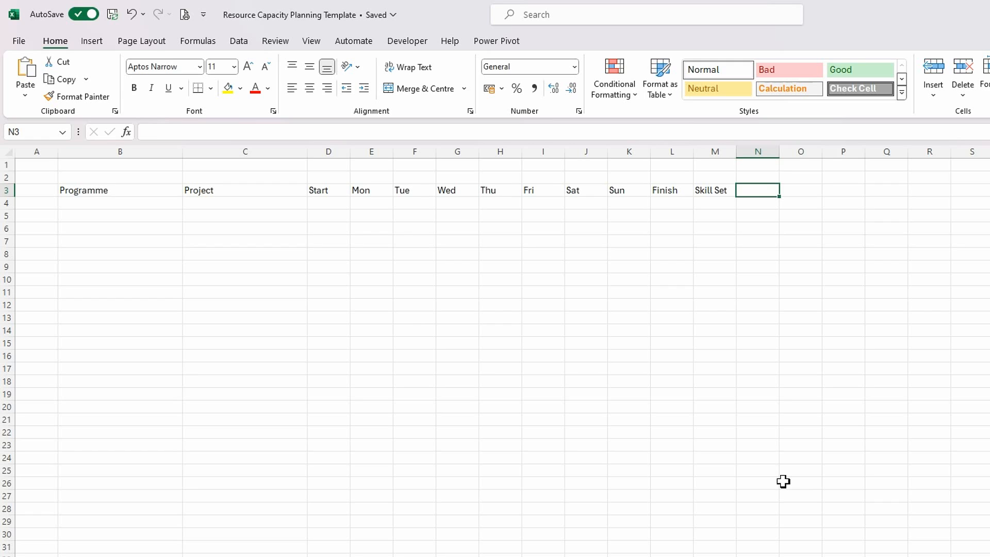
type("Resource")
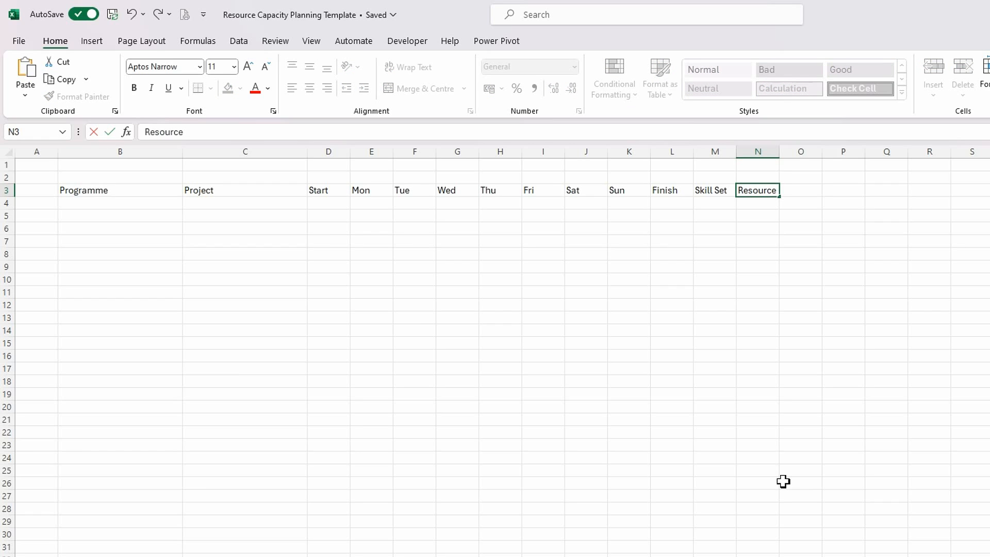
type("s")
key("BackSpace")
key("Return")
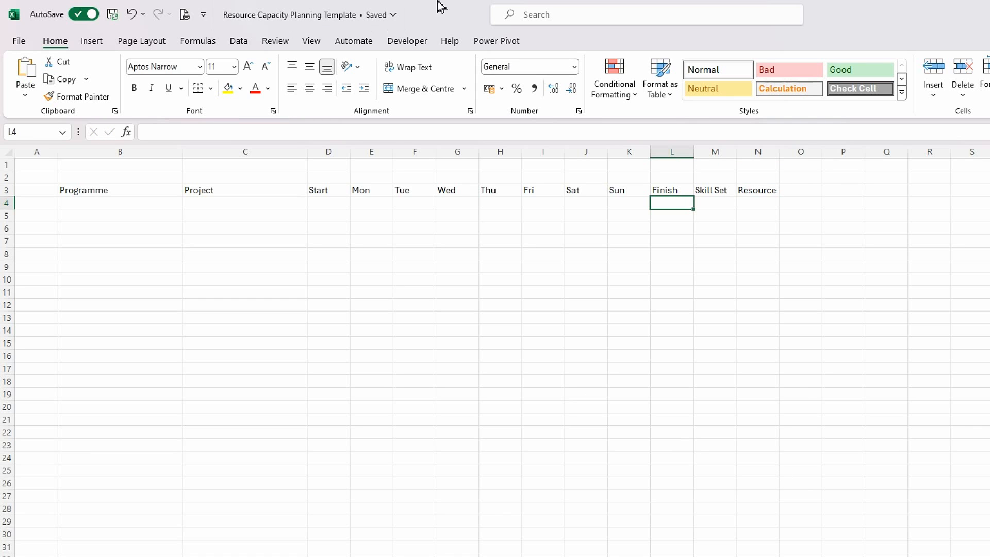
Step: Set the column width of the Start column D and the Finish column L to 15
left_click(330, 154)
right_click(330, 154)
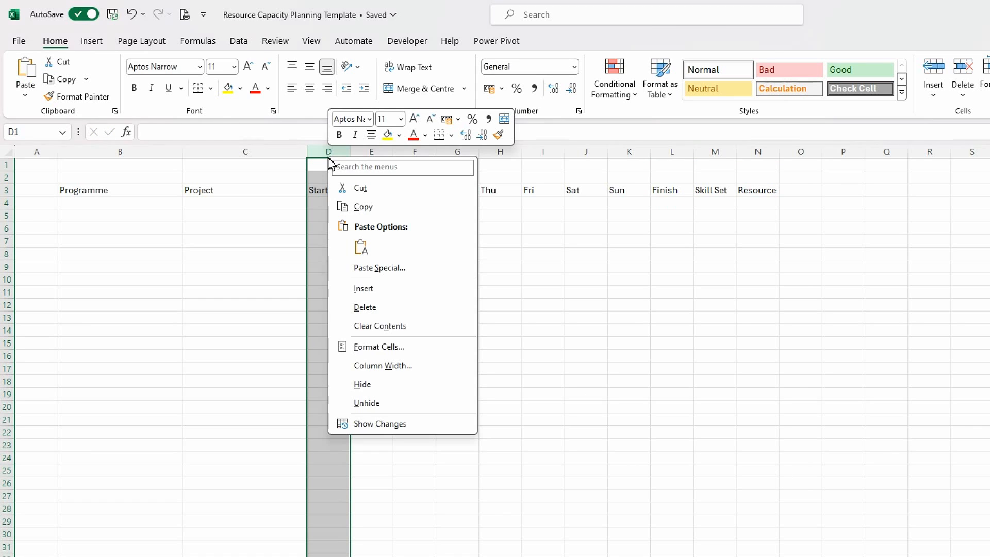
left_click(382, 366)
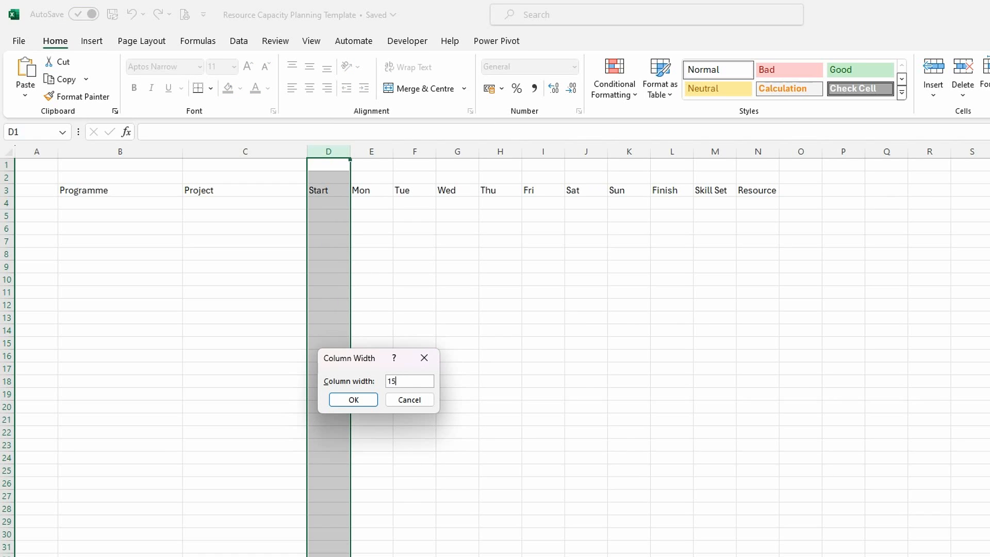
key("Return")
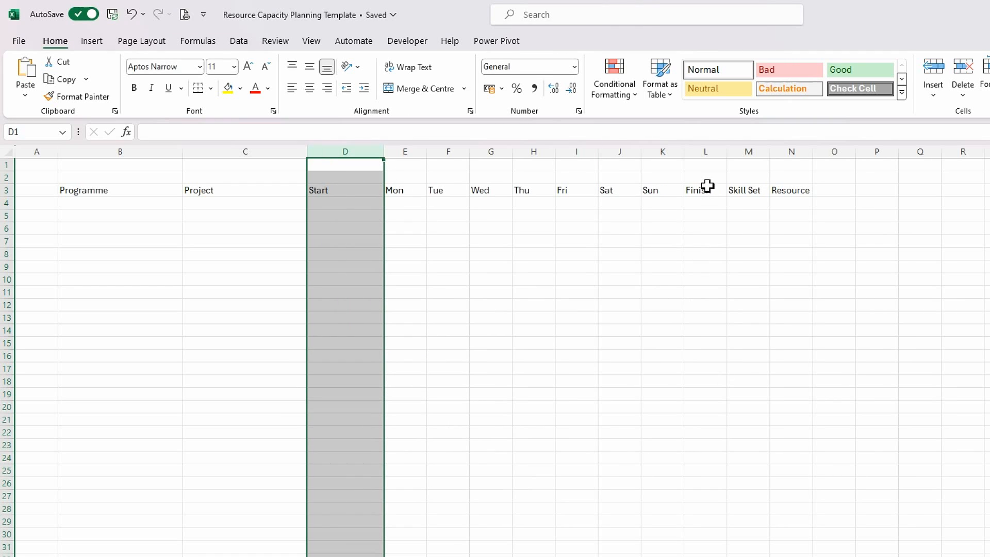
left_click(709, 152)
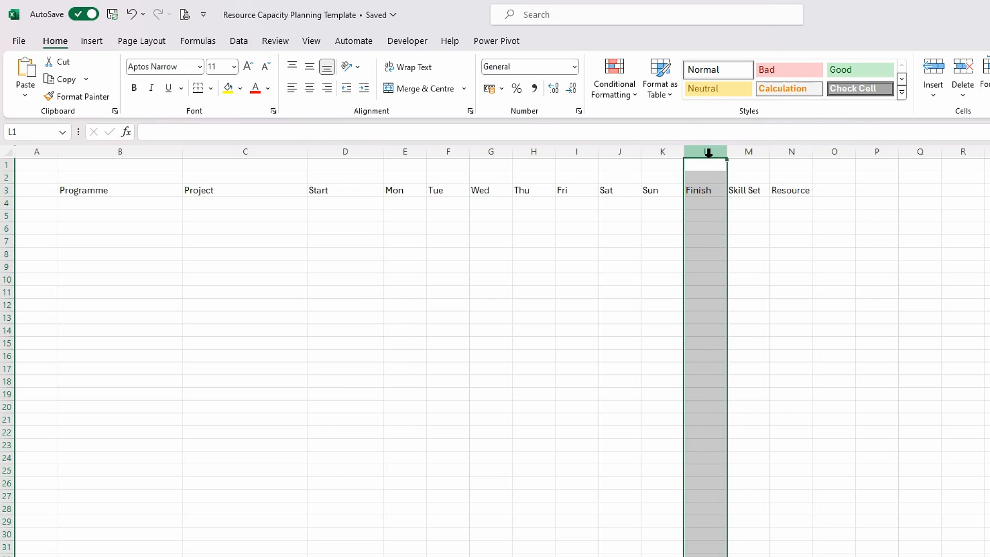
right_click(708, 152)
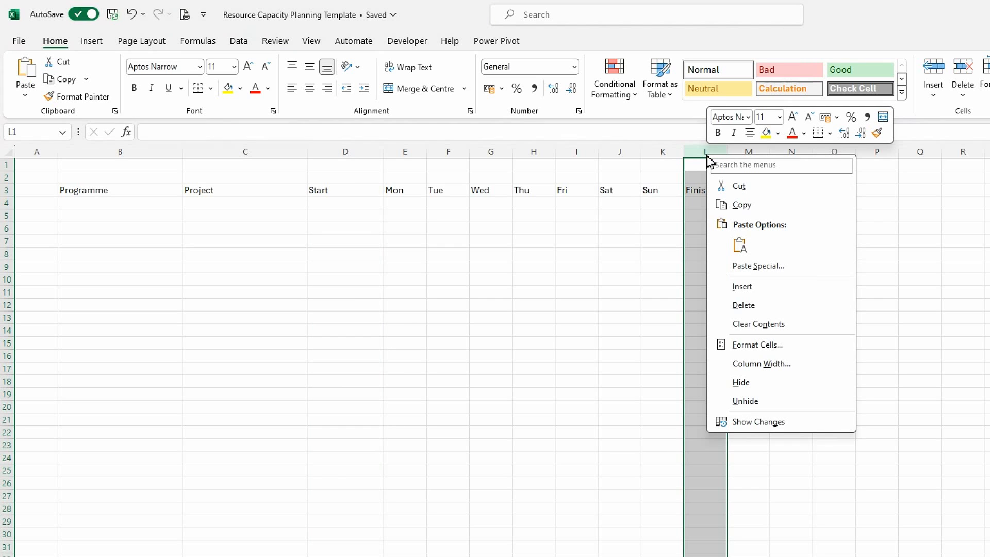
left_click(761, 367)
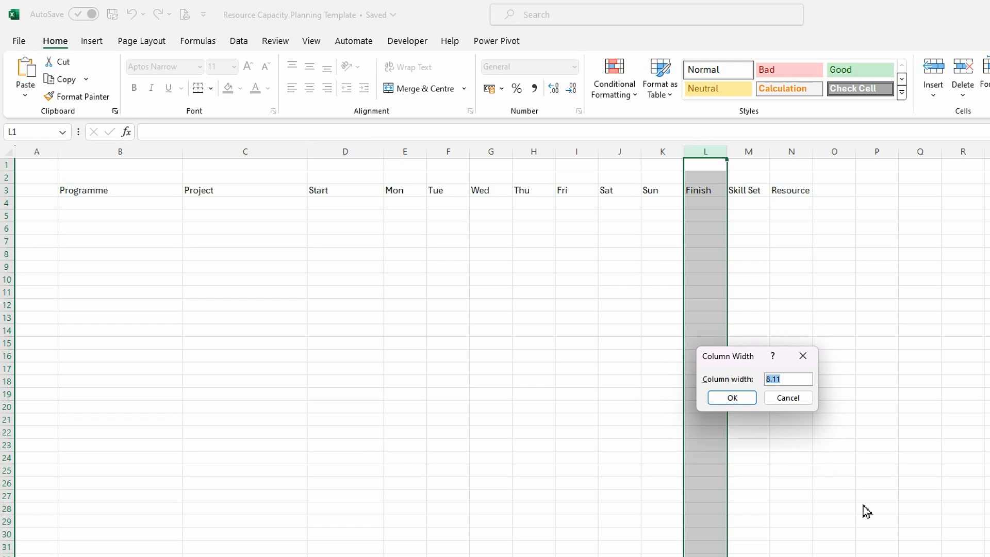
type("15")
key("Return")
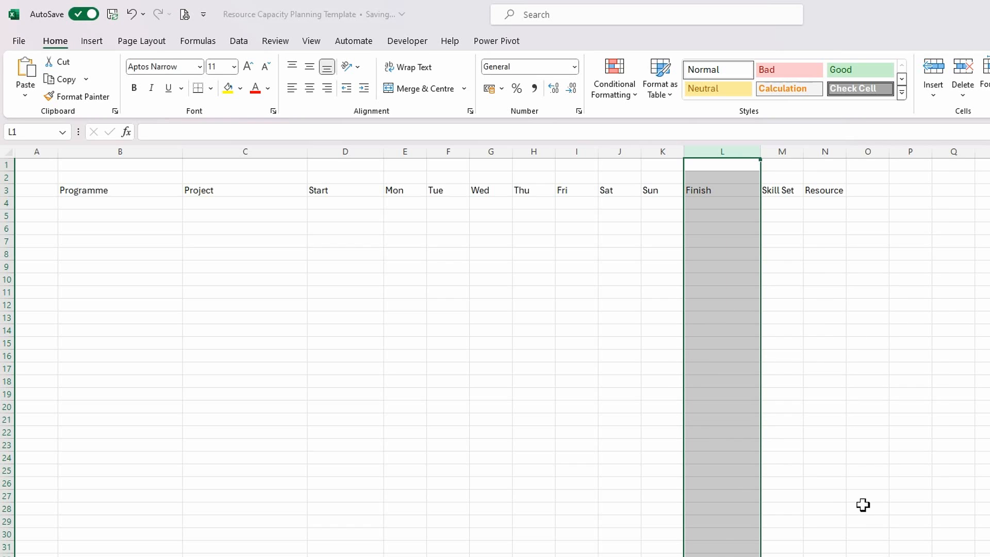
Step: Set the column width of the Skill Set and Resource columns, M and N, to 25
left_click_drag(787, 153, 832, 151)
right_click(835, 155)
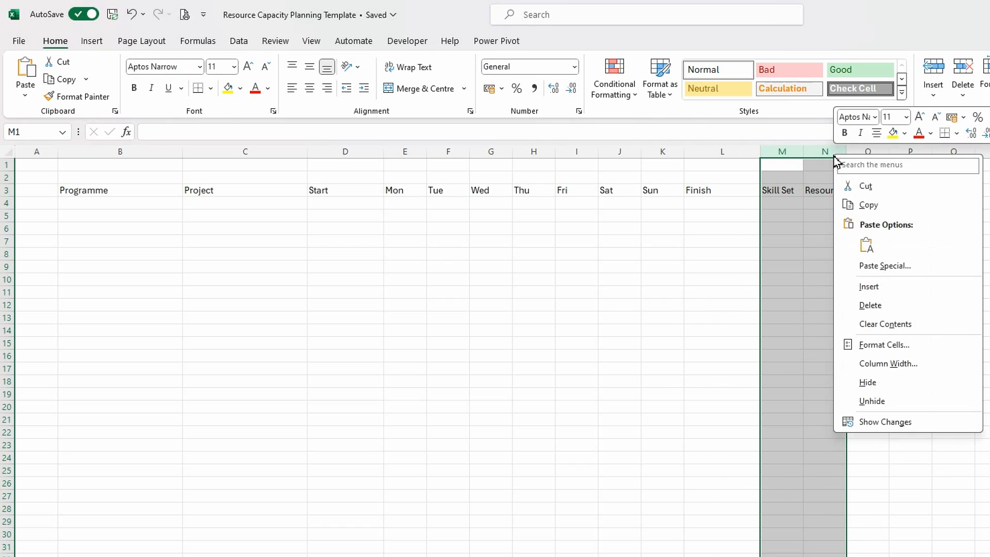
left_click(898, 364)
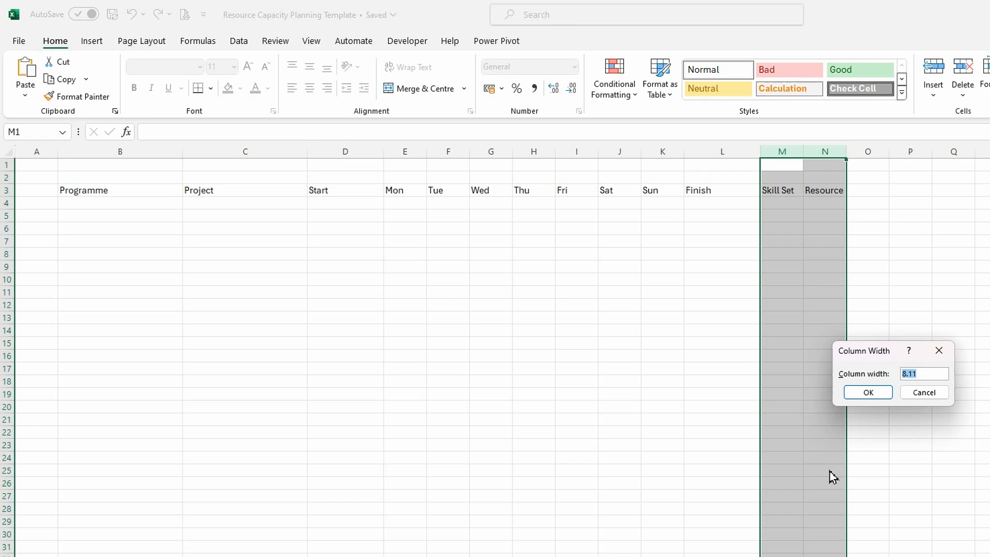
type("25")
key("Return")
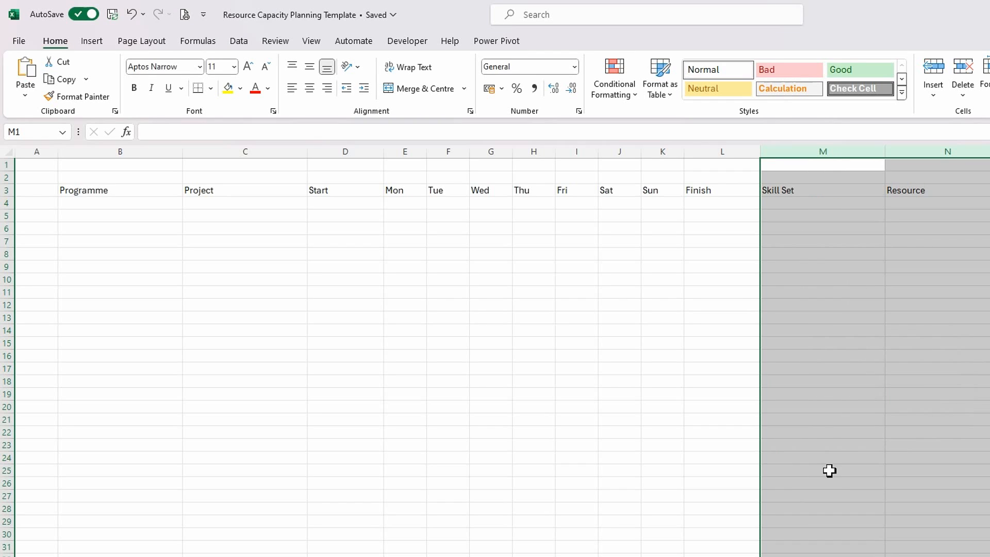
left_click(303, 319)
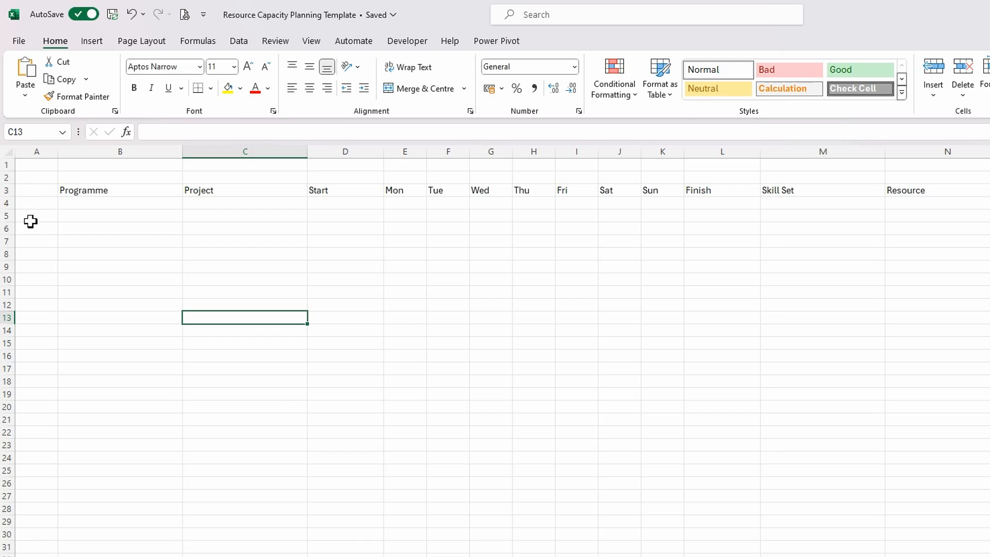
Step: Number the rows down column A with the formula =SEQUENCE(30000) in A4
left_click(32, 203)
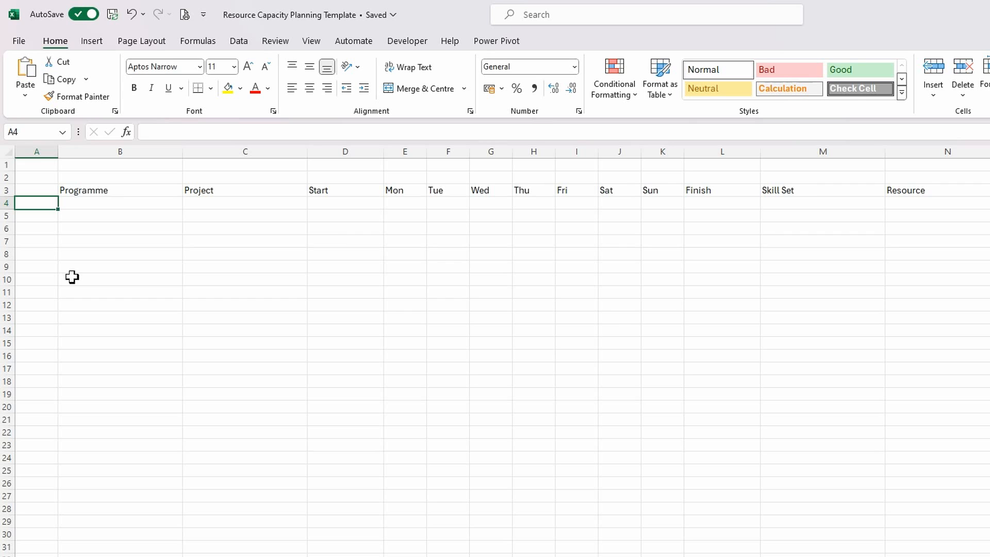
type("=")
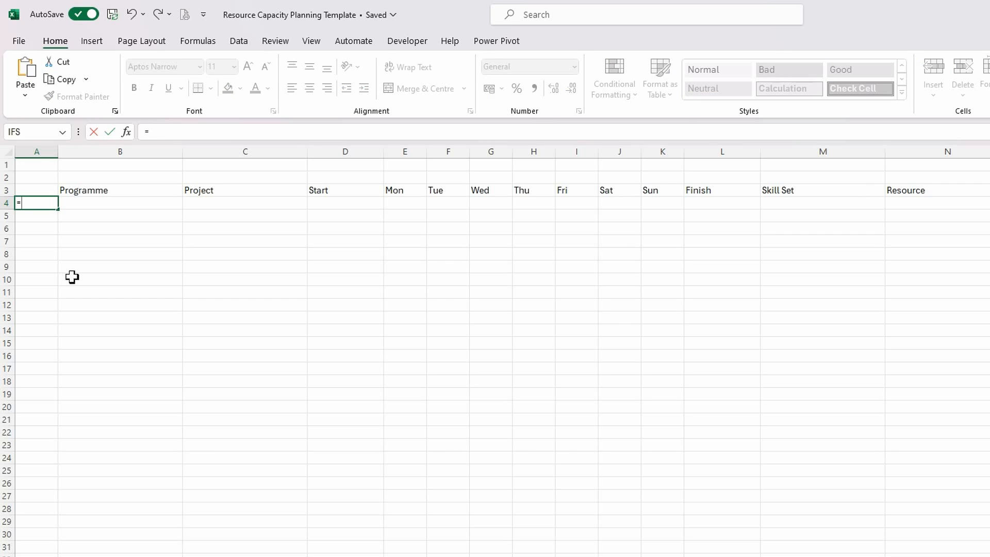
type("seq")
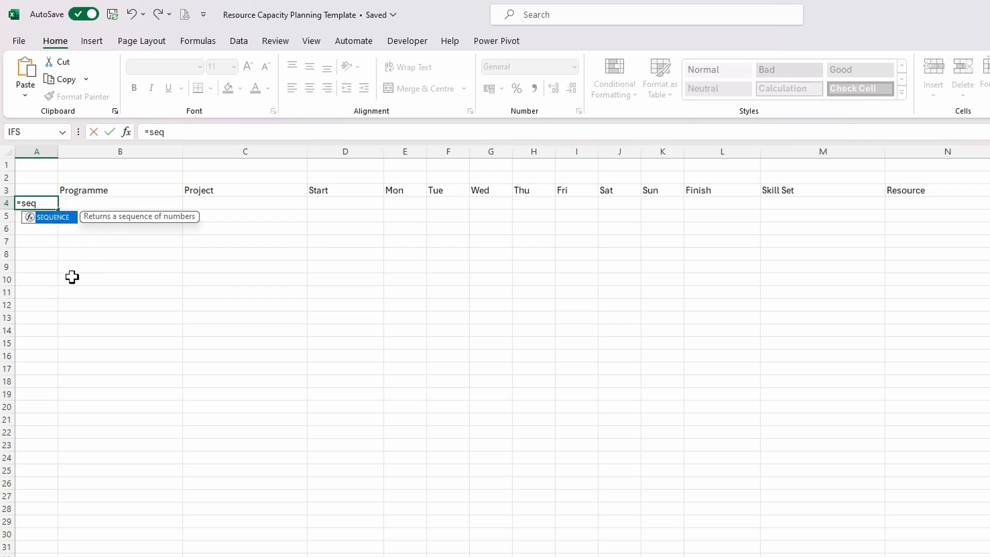
key("Tab")
type("30000")
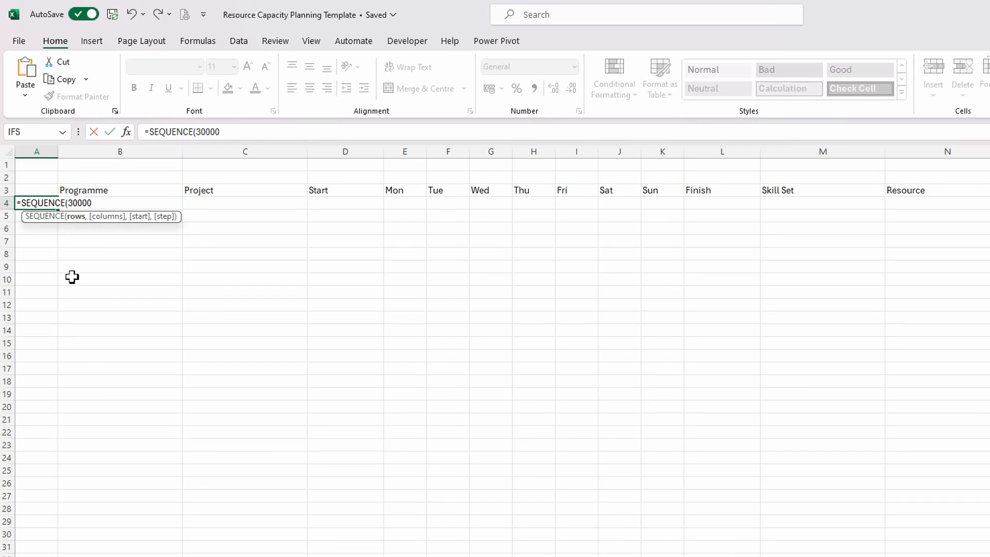
type(")")
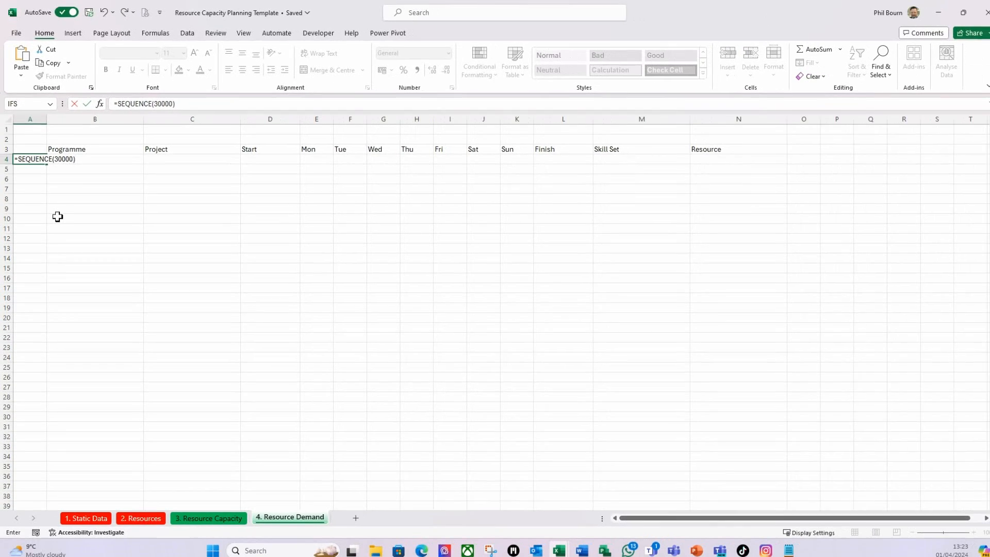
key("Return")
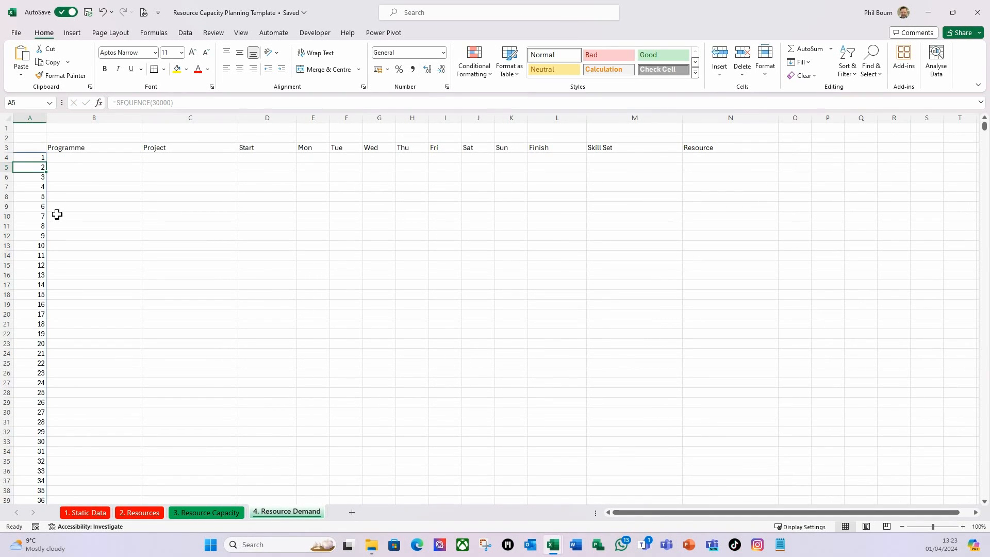
left_click(104, 160)
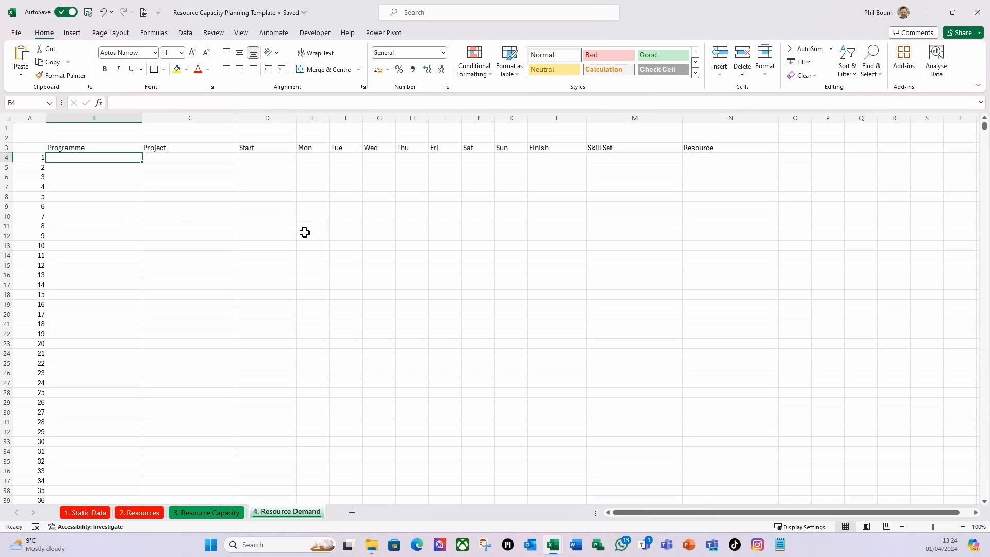
Step: Add a new worksheet after Resource Demand and name it Demand Support Sheet
left_click(353, 512)
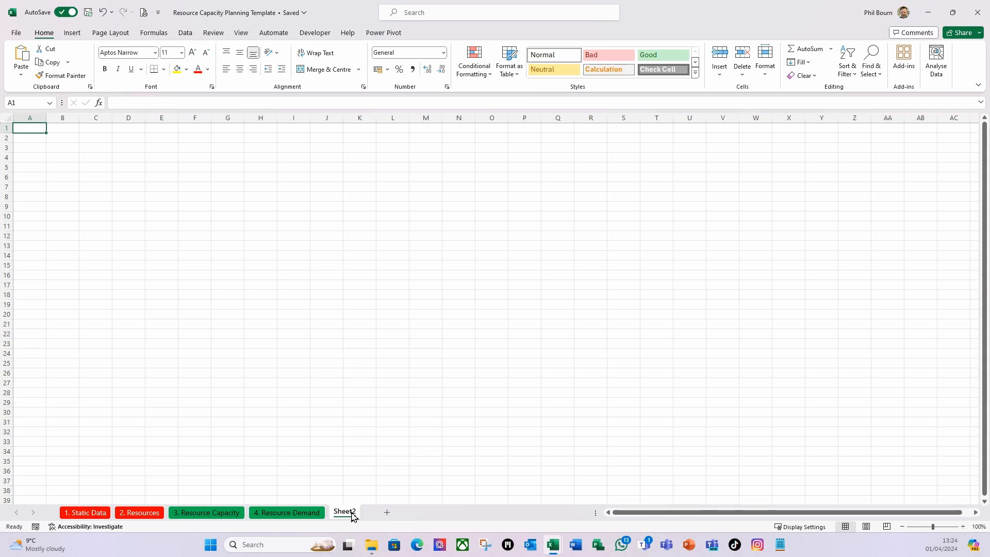
right_click(351, 514)
left_click(383, 367)
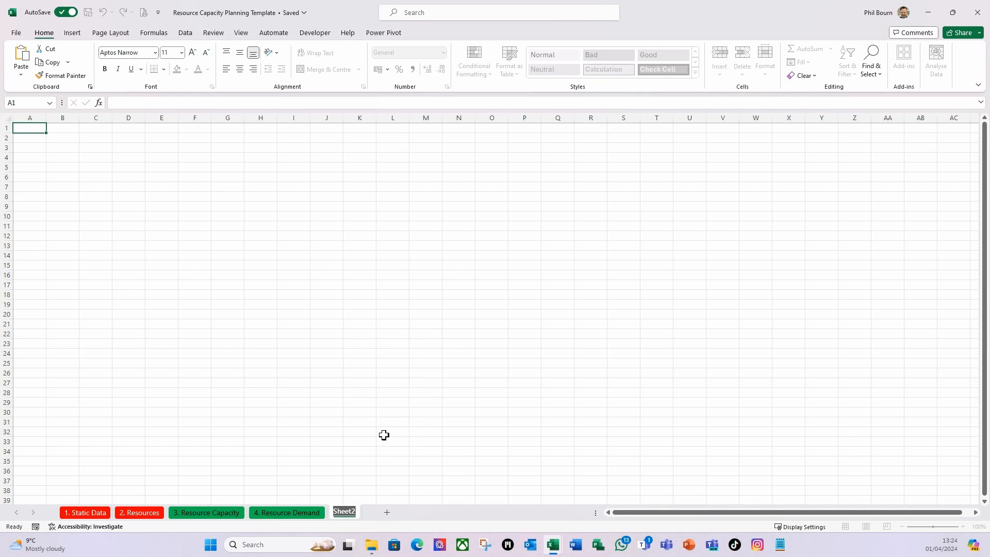
type("Deman")
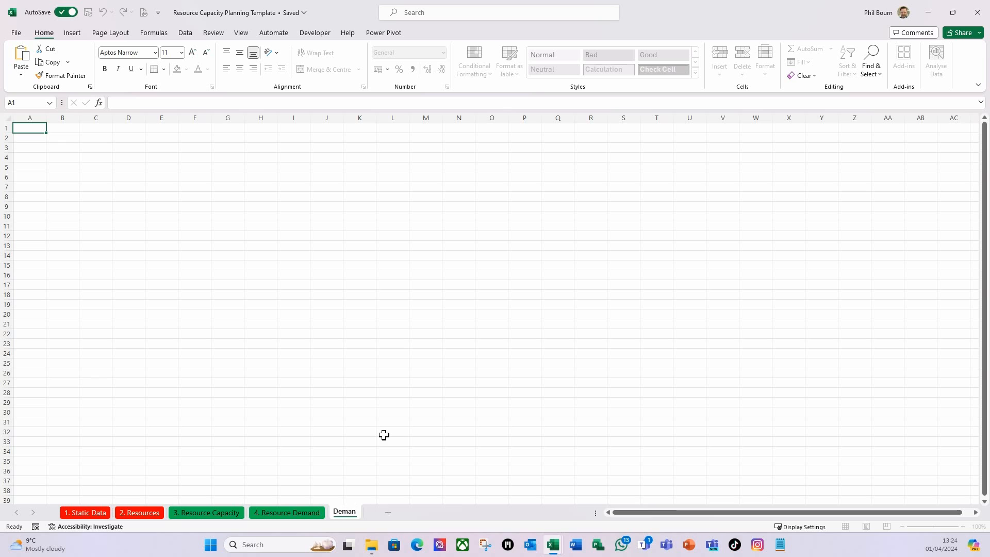
type("d S")
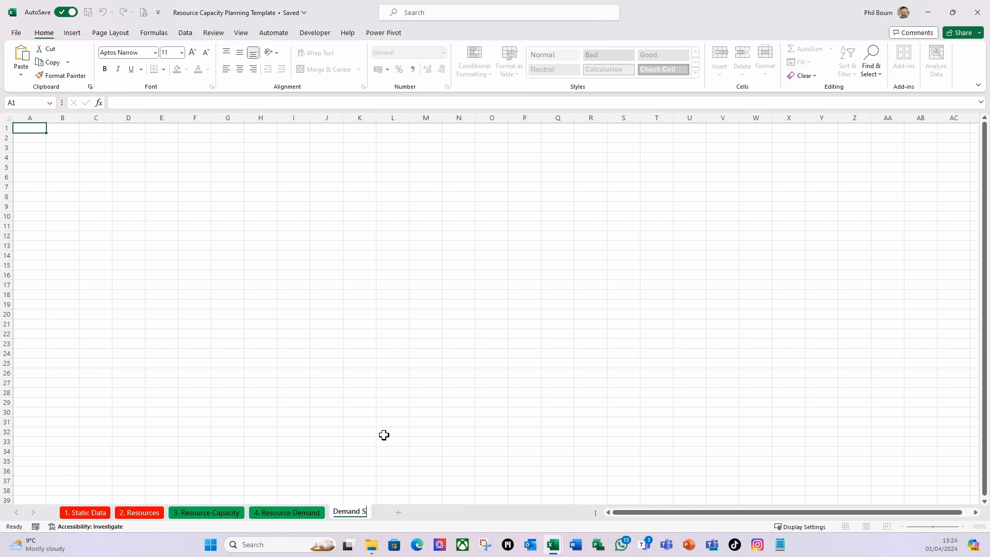
type("upport Sheet")
key("Return")
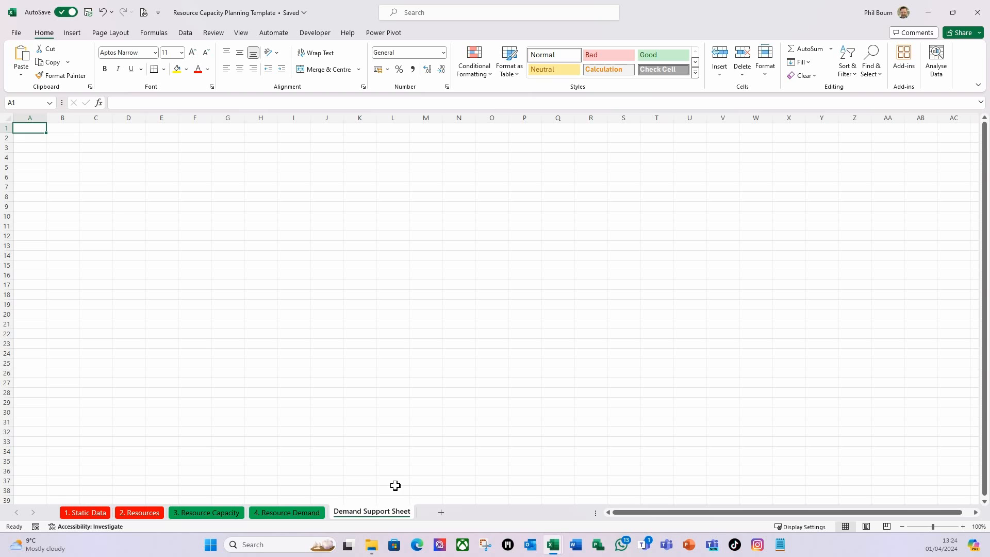
Step: Enter the title Resource Allocation filters in B2 of the Demand Support Sheet
left_click(294, 517)
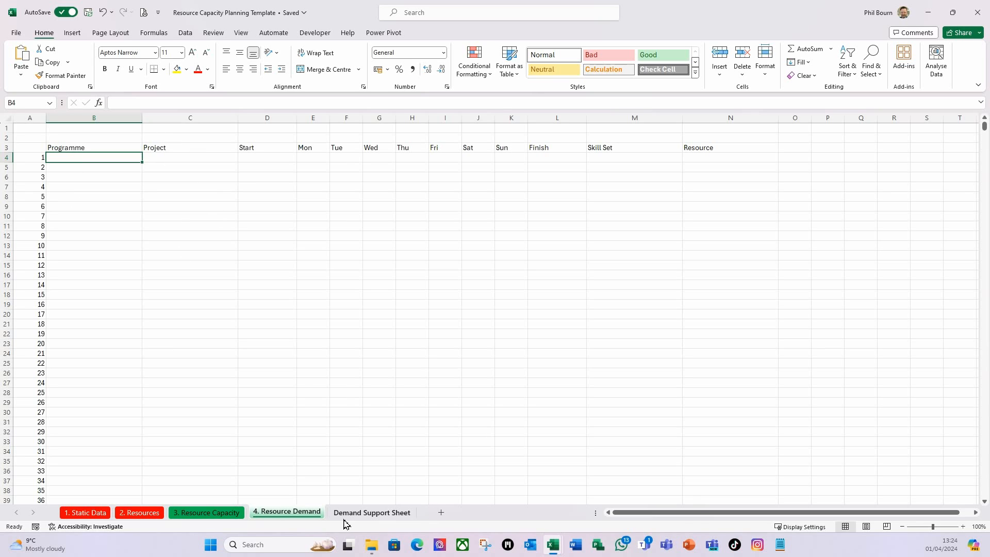
left_click(359, 514)
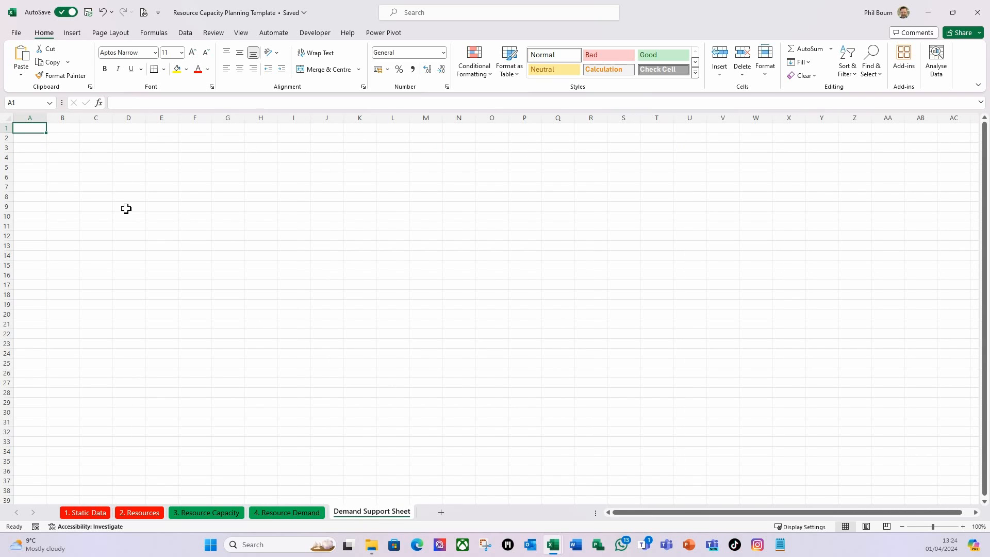
left_click(61, 138)
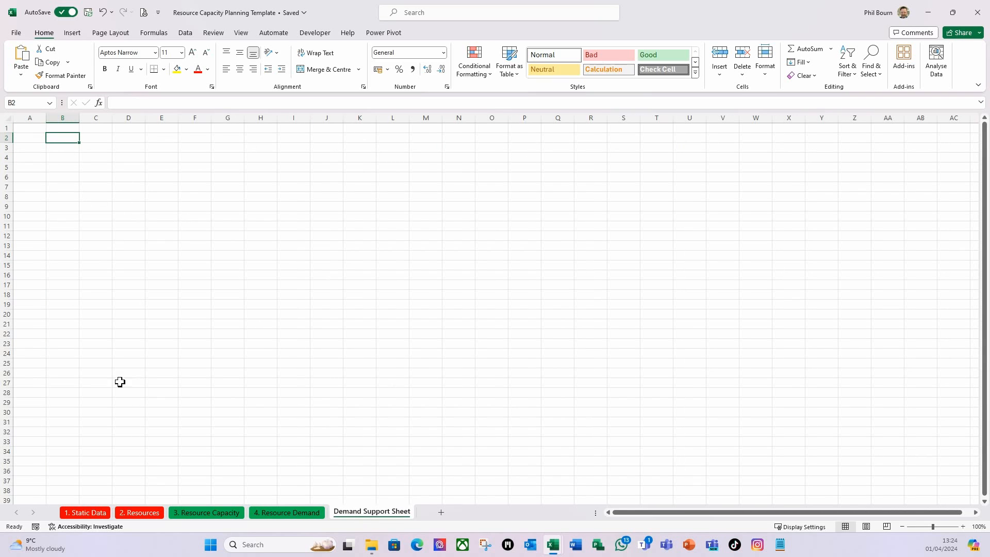
type("Resource")
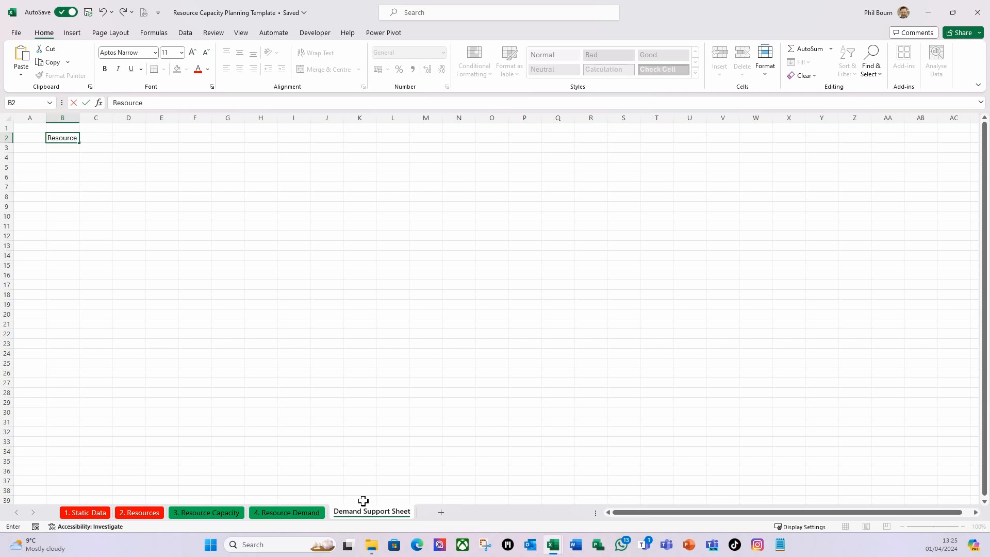
type(" Allocation filters")
key("Return")
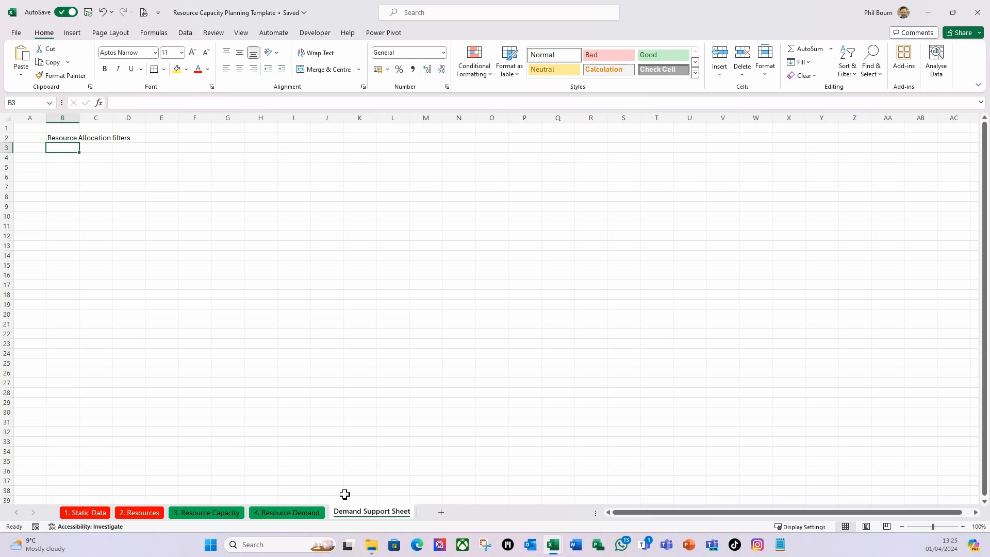
Step: Enter the heading Programme / Project in B4 and fit column B's width to its contents
left_click(60, 159)
type("P")
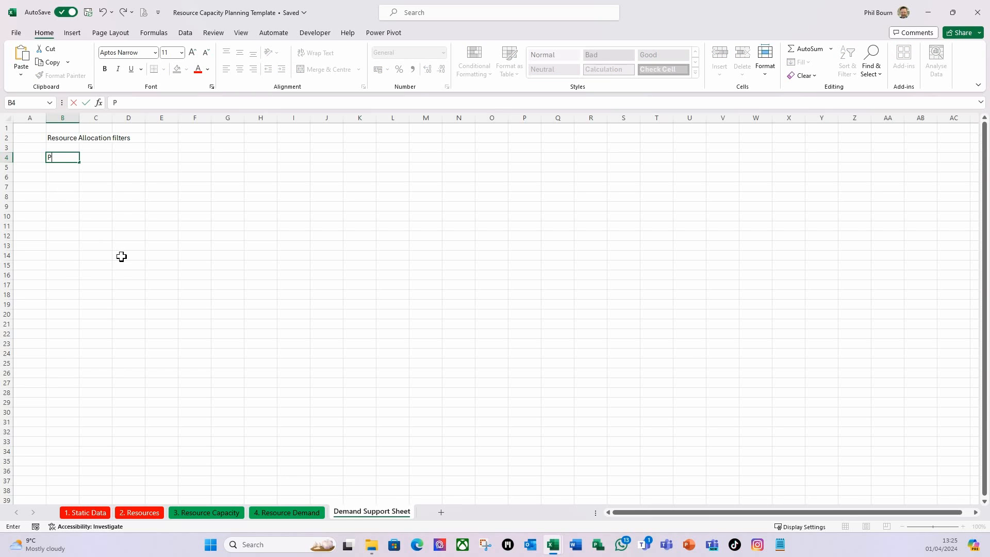
type("rogramme ")
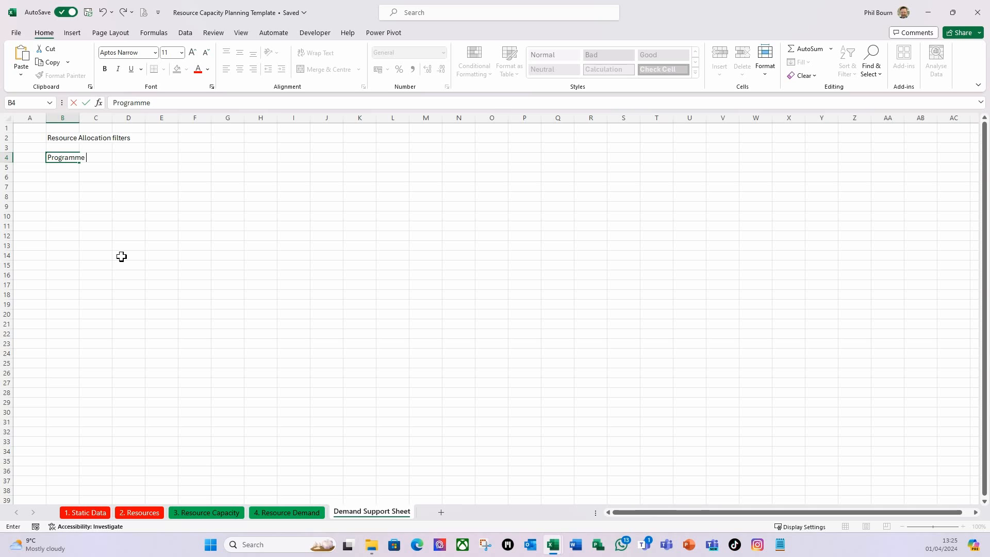
type("/ Project")
key("Return")
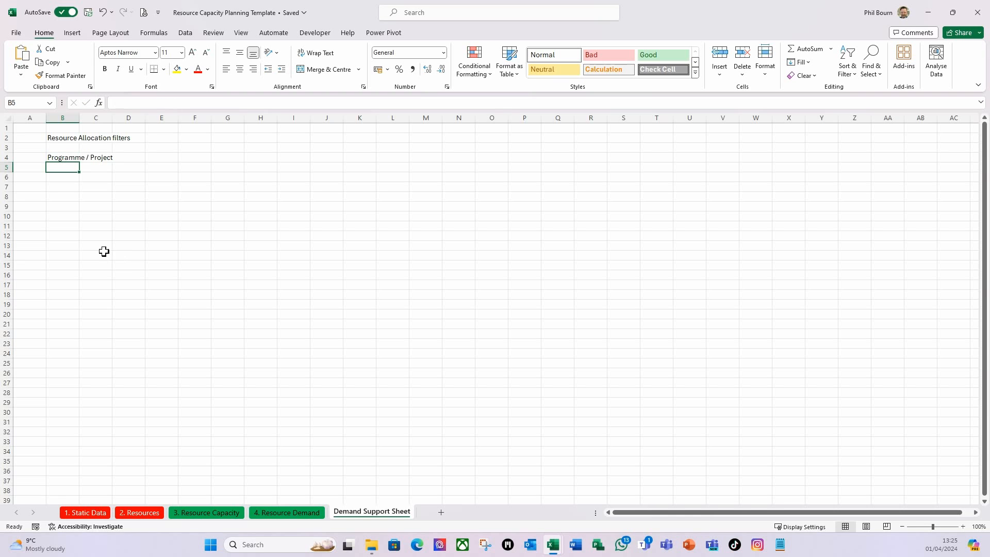
double_click(79, 117)
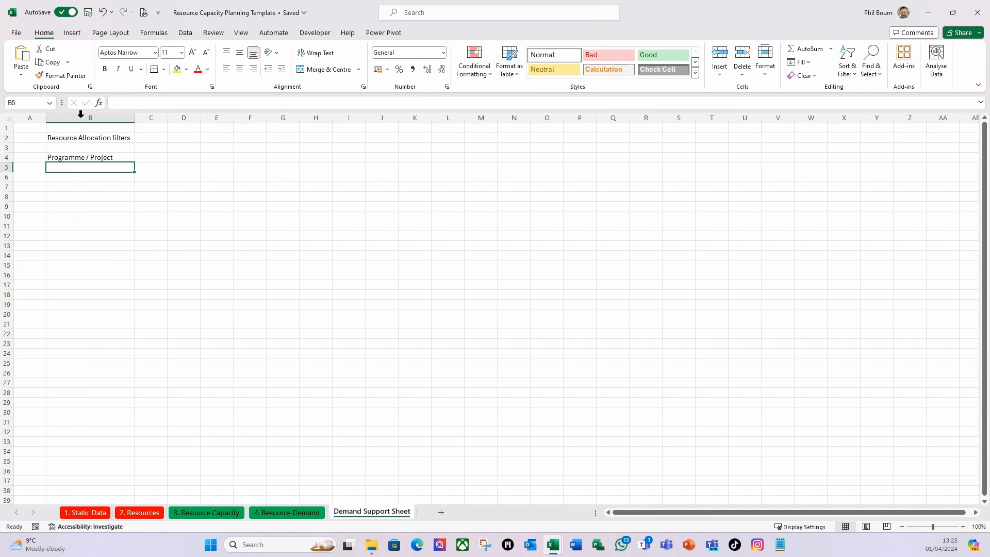
left_click(91, 216)
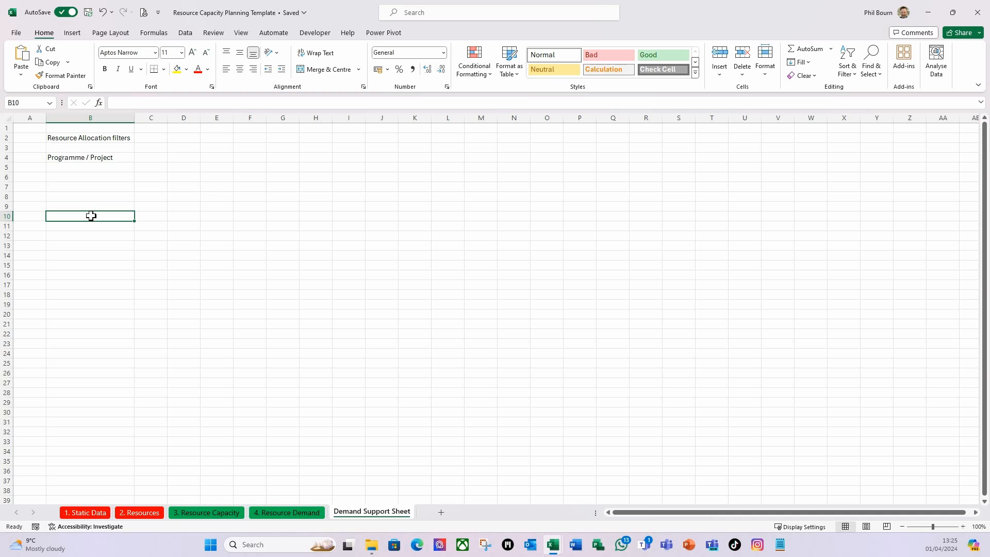
Step: Check the Programmes and Projects tables on Static Data, and number the Demand Support Sheet rows with =SEQUENCE(20) in A5
left_click(88, 513)
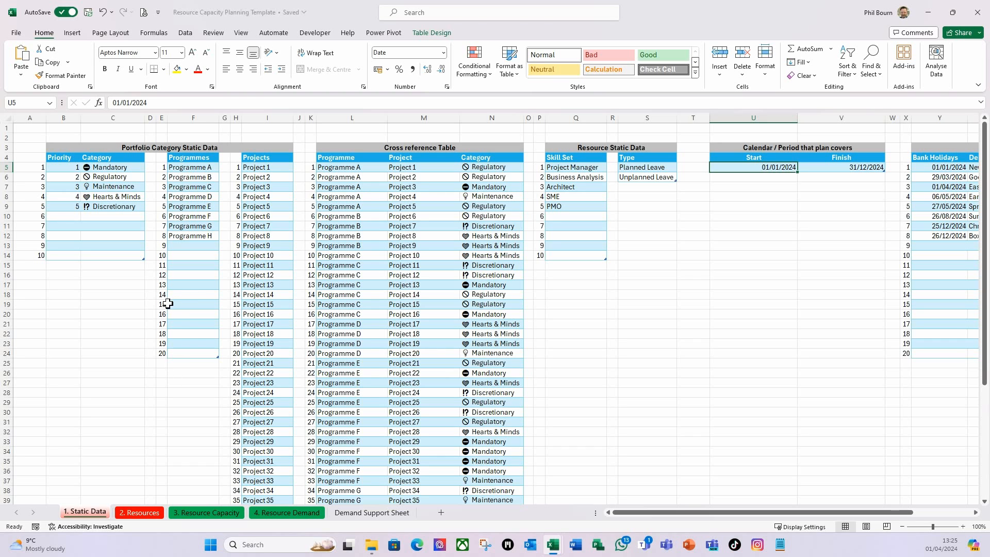
scroll(260, 260, "down", 8)
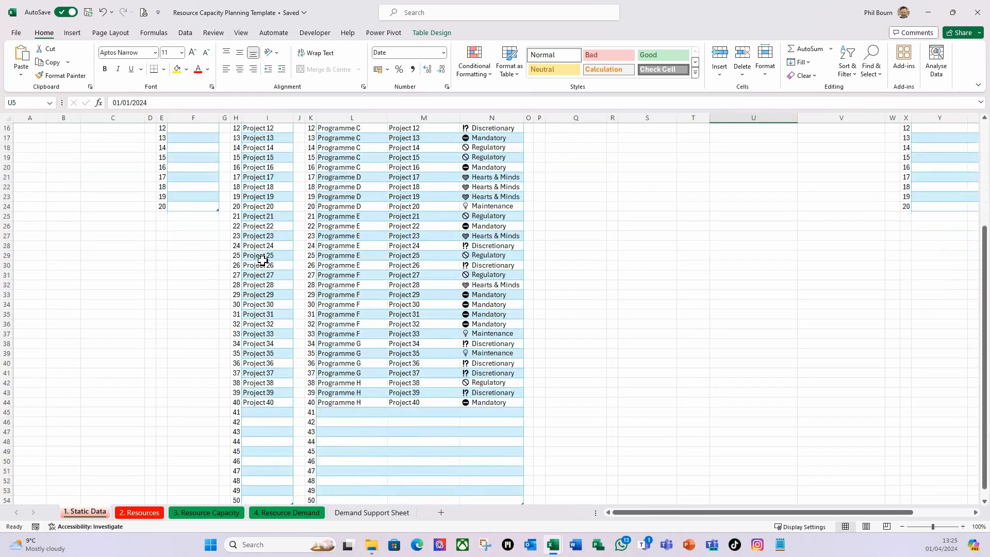
scroll(249, 422, "up", 8)
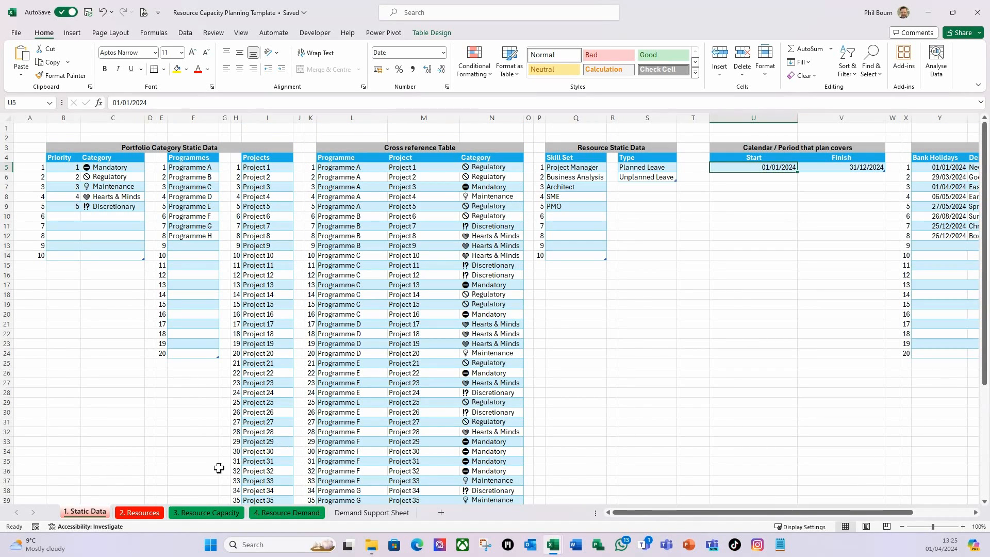
left_click(366, 517)
left_click(82, 168)
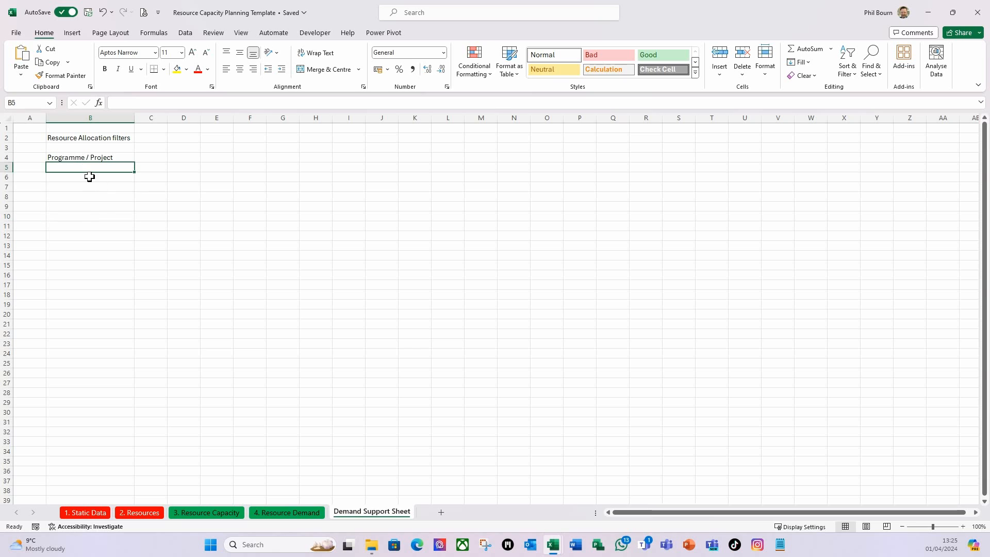
left_click(34, 169)
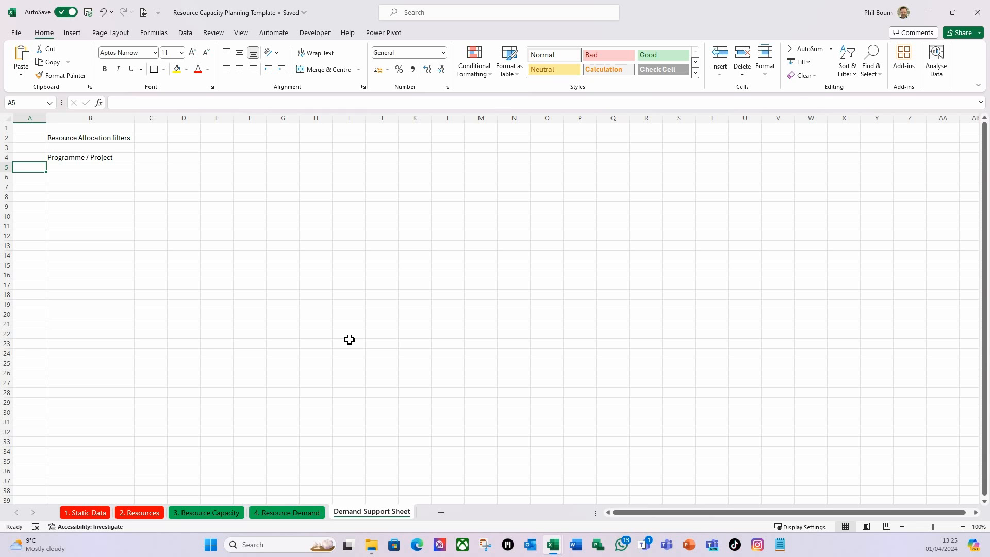
type("=seq")
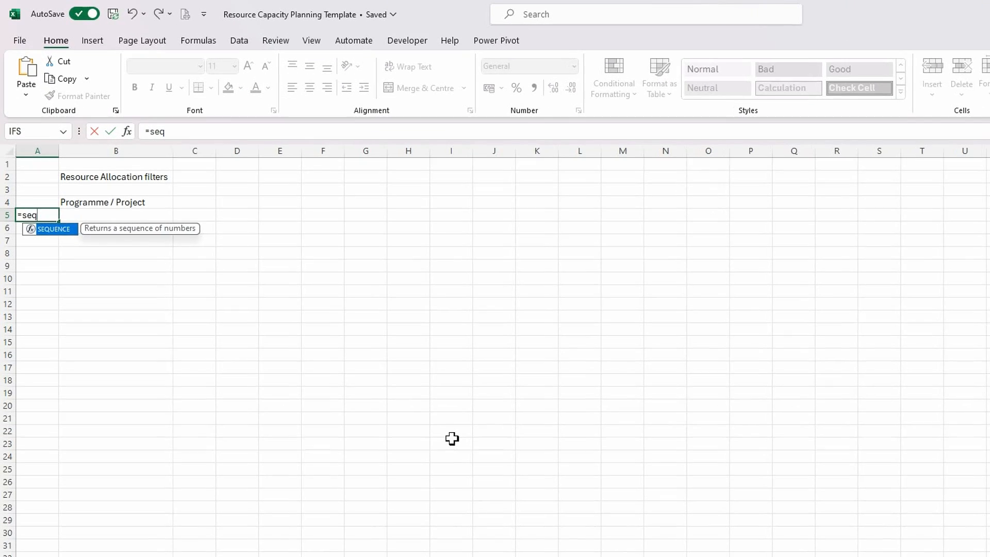
key("Tab")
type("20)")
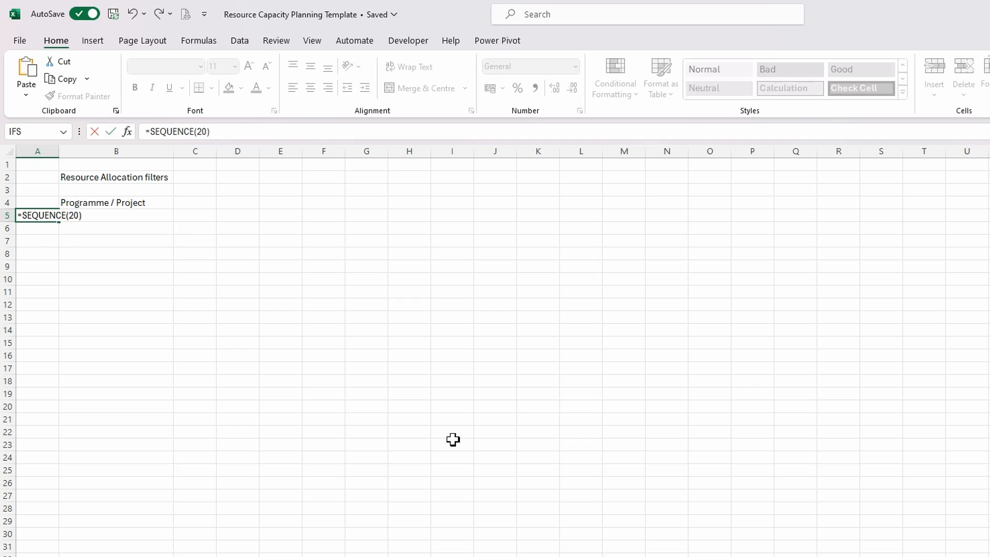
key("Return")
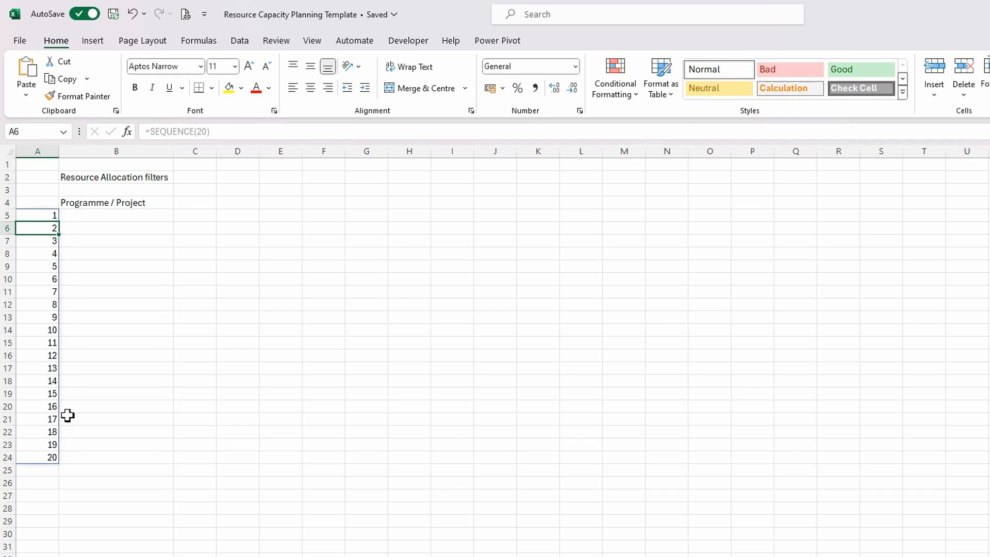
left_click(144, 273)
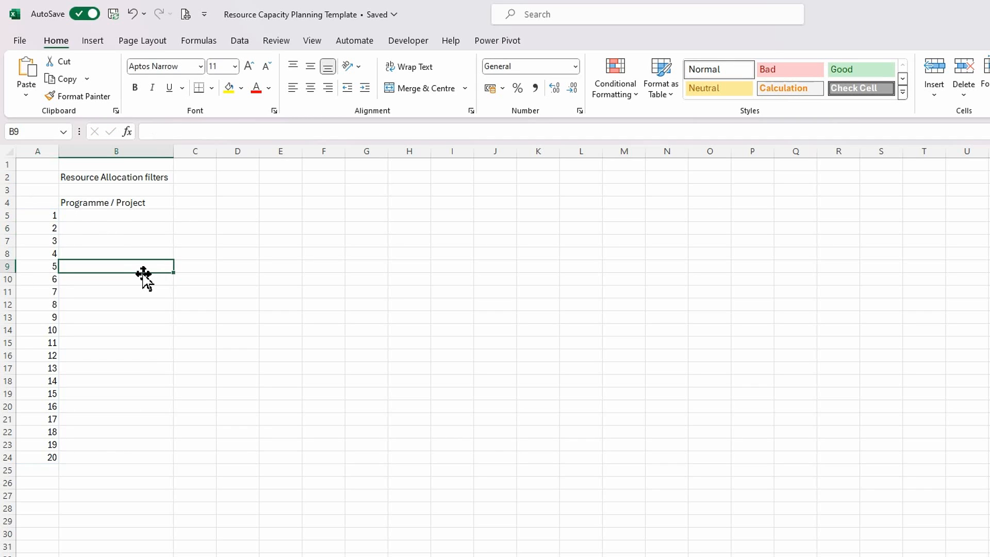
Step: Number the project rows down column C with the formula =SEQUENCE(50) in C6
left_click(205, 217)
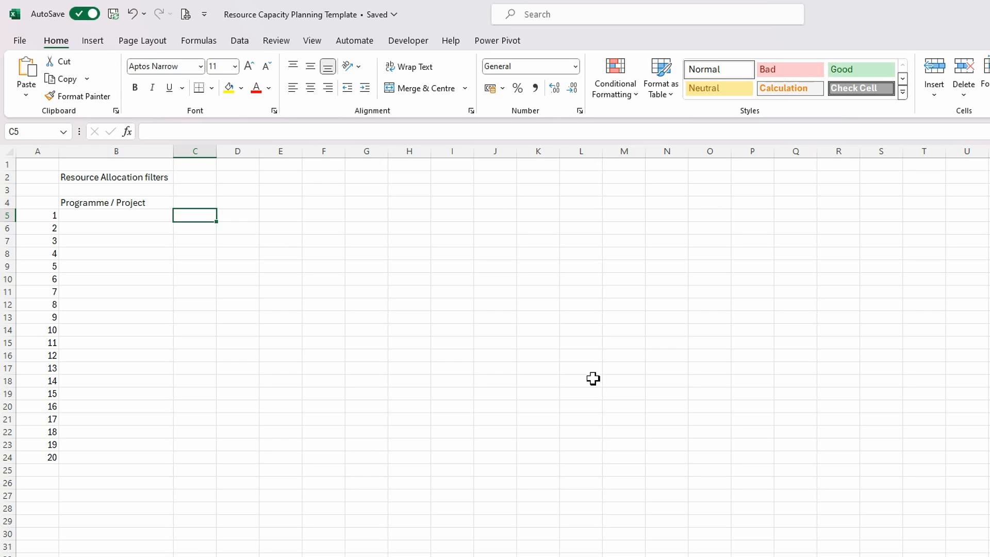
key("Down")
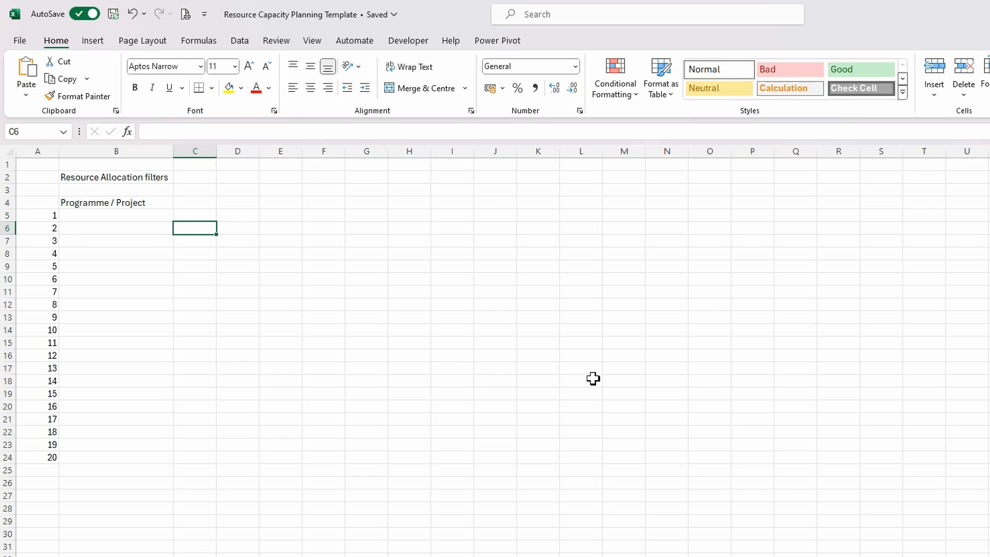
type("=se")
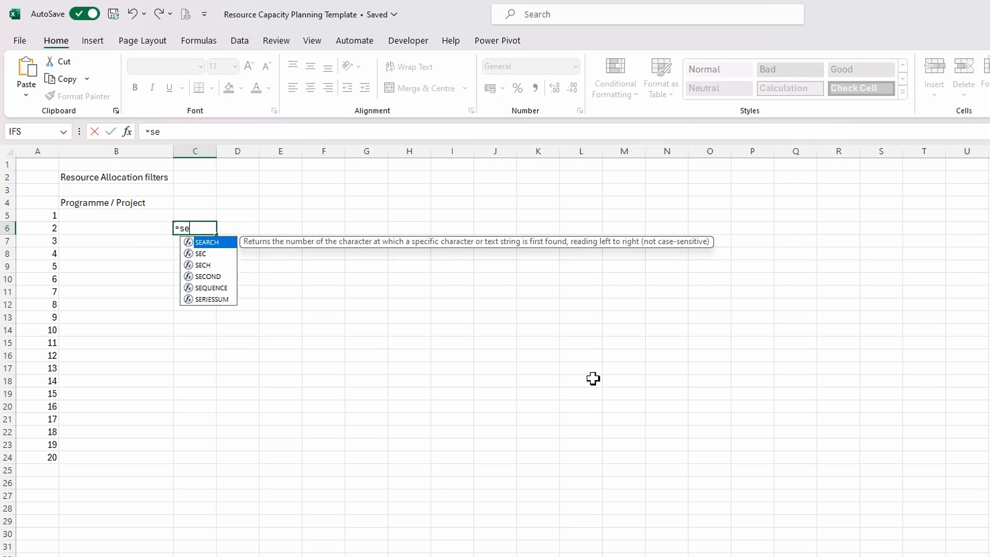
type("q")
key("Tab")
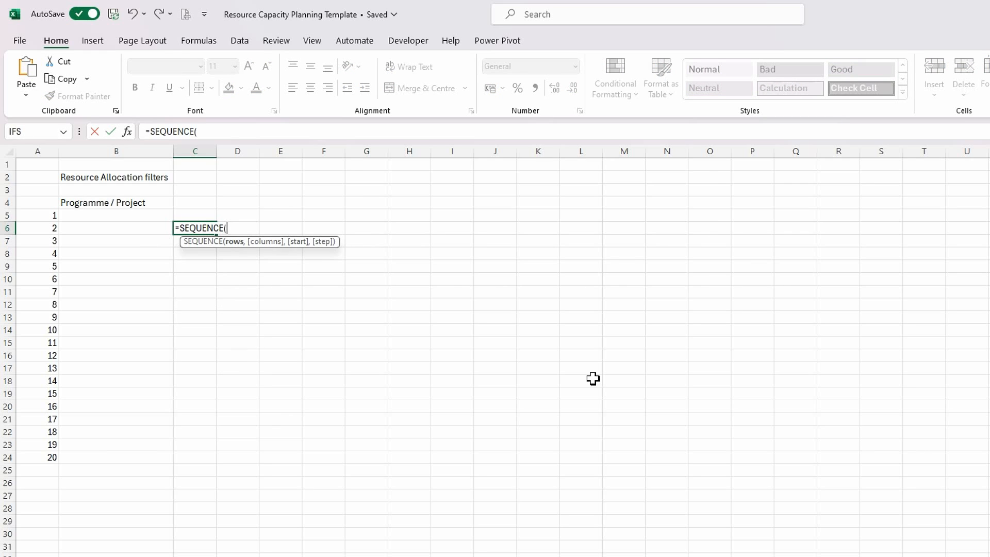
type("0)")
key("Return")
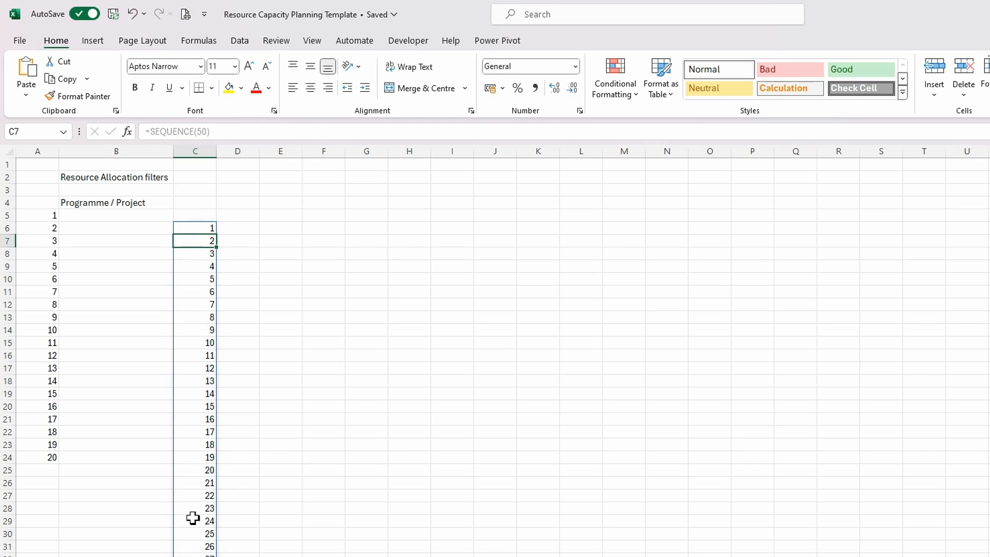
scroll(193, 517, "down", 4)
scroll(196, 533, "up", 4)
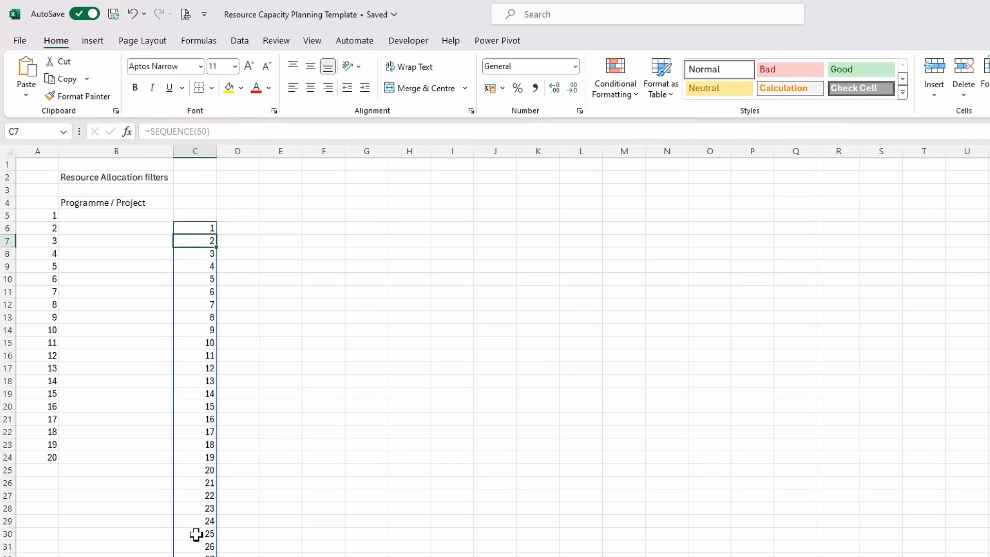
Step: Number the columns across row 4 with the formula =SEQUENCE(,20) in D4
left_click(191, 206)
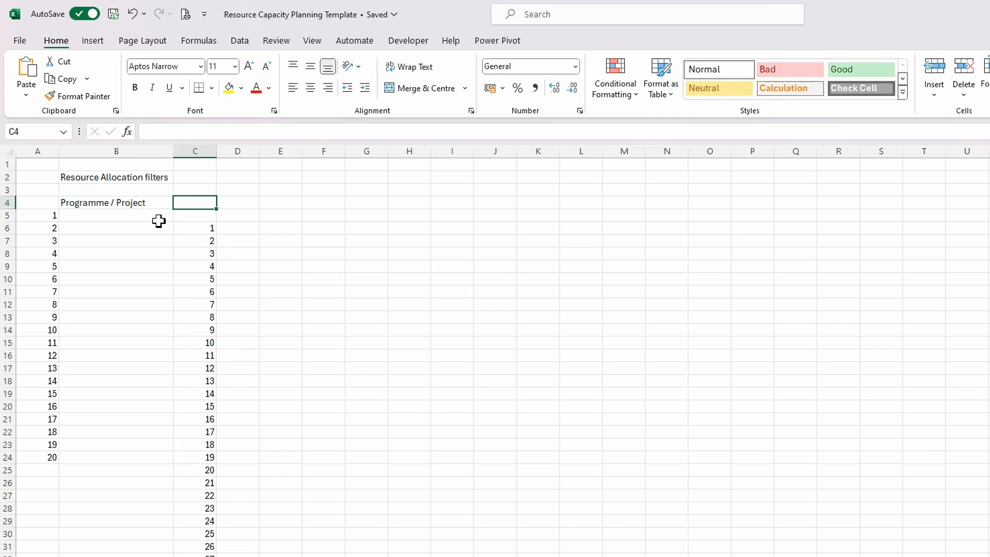
left_click(247, 206)
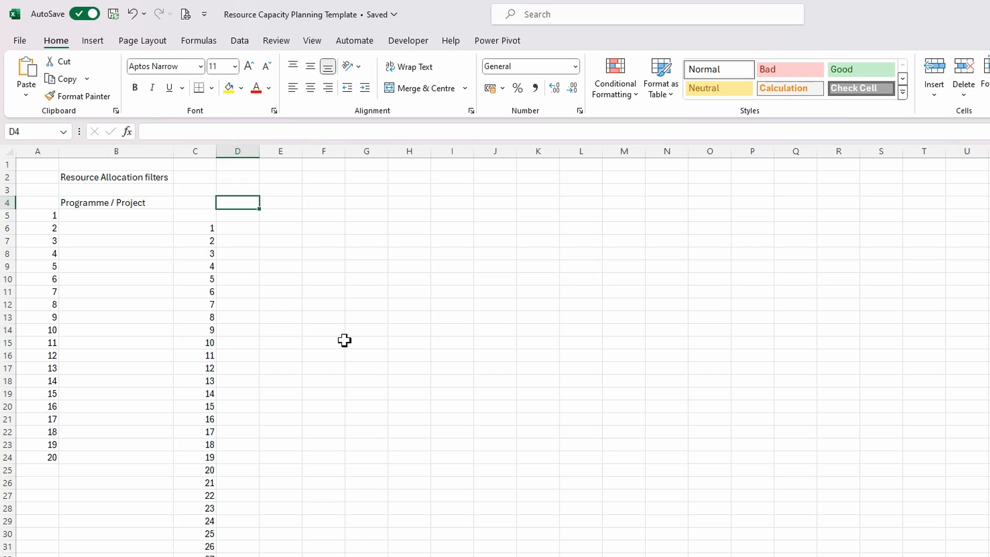
type("=")
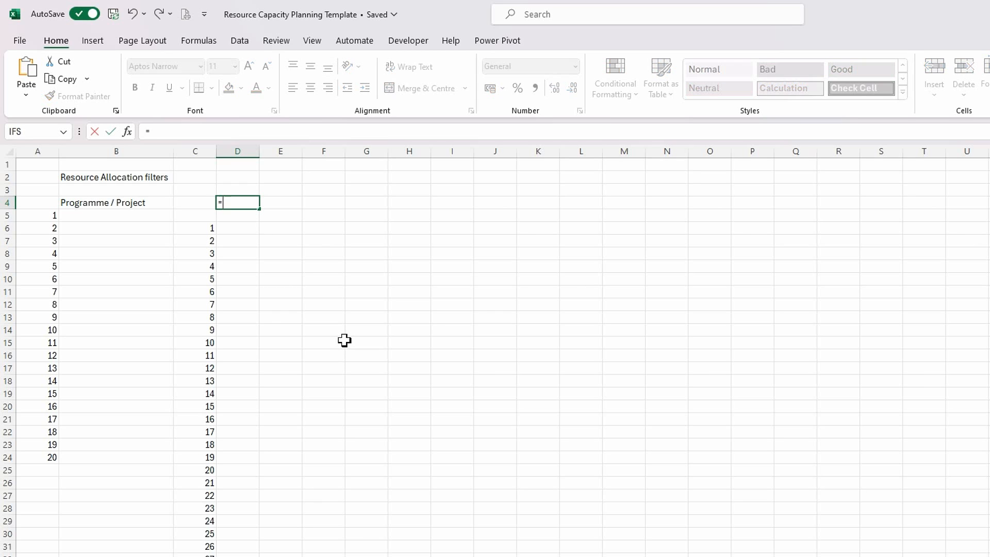
type("seq")
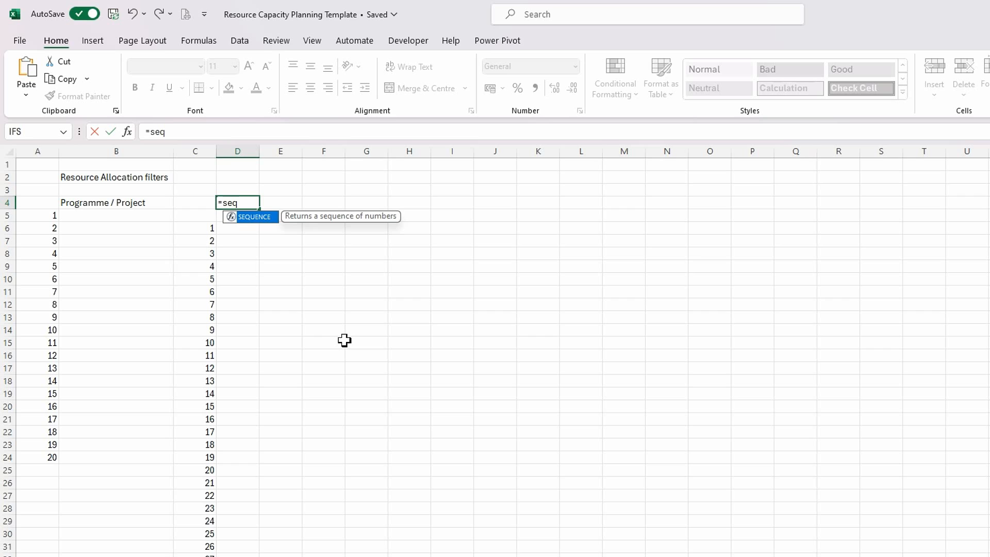
key("Tab")
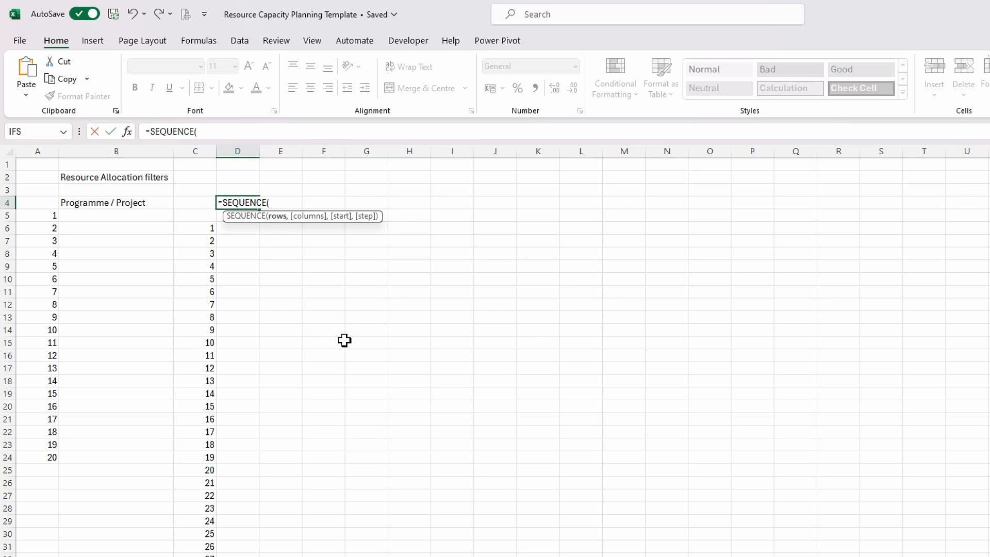
type(",")
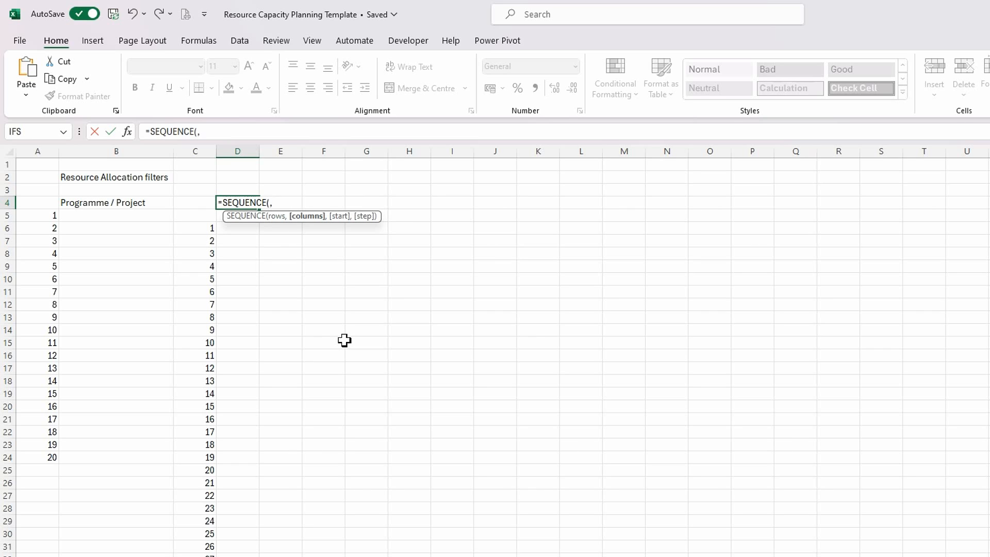
type("20)")
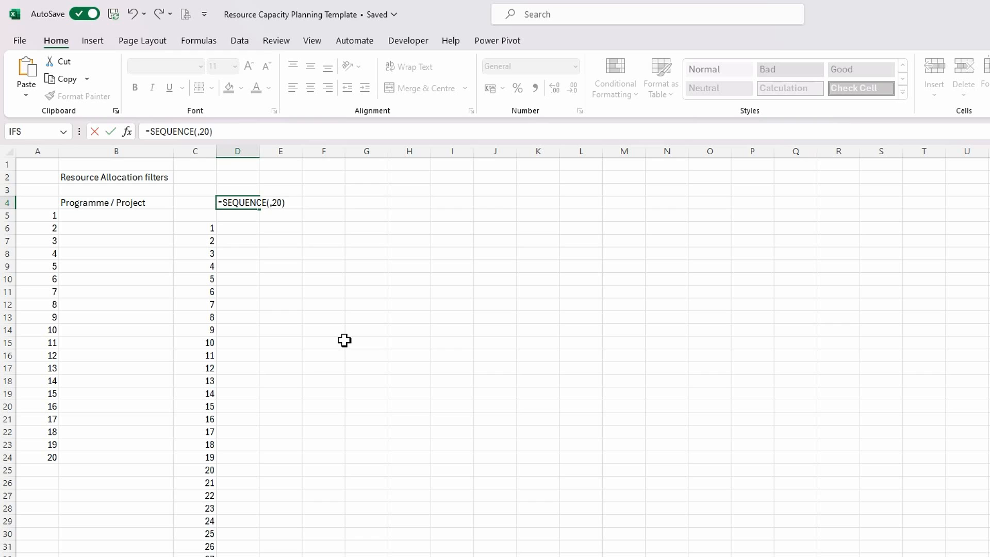
key("Return")
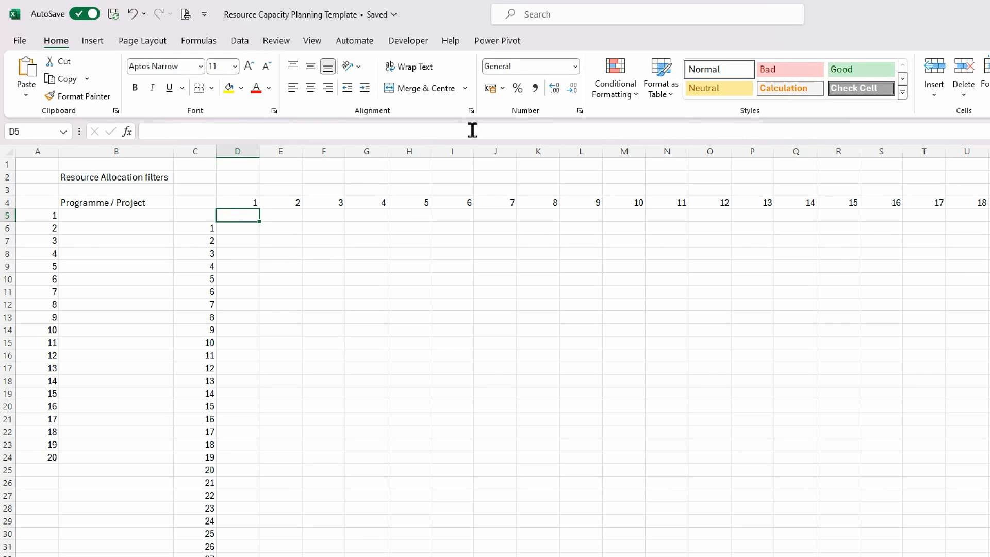
Step: List the non-blank programmes down column B with =FILTER(tblProgramme[Programmes],tblProgramme[Programmes]<>"") in B5
left_click(95, 219)
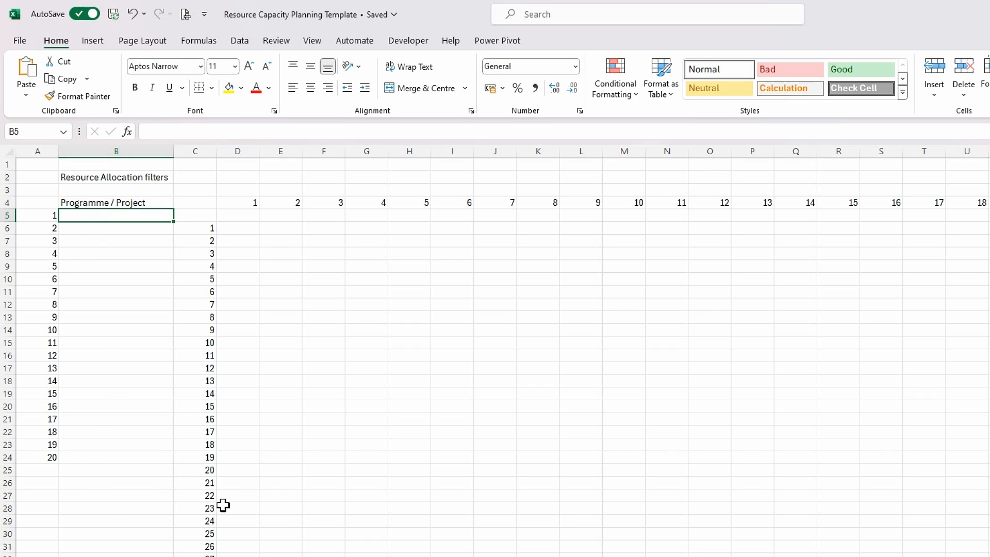
type("=filter")
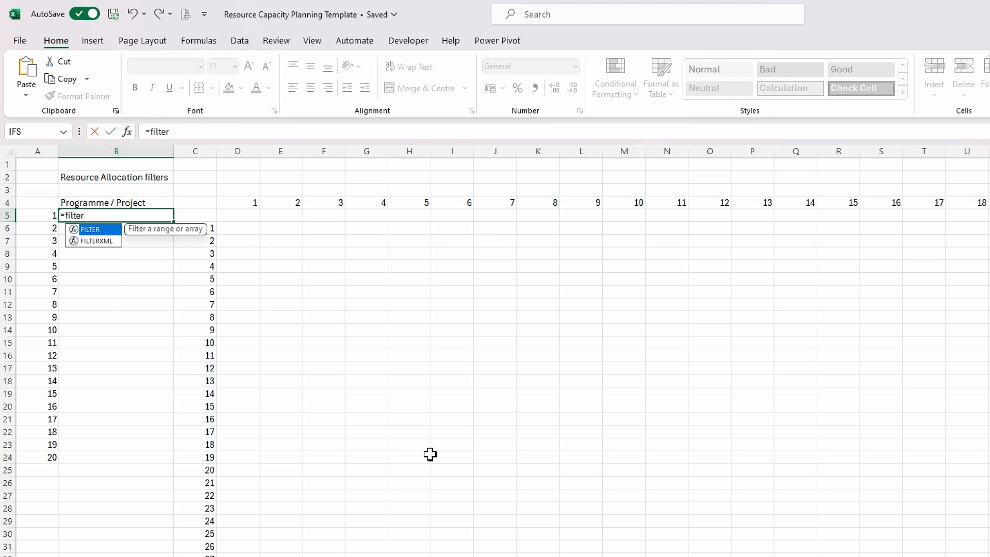
key("Tab")
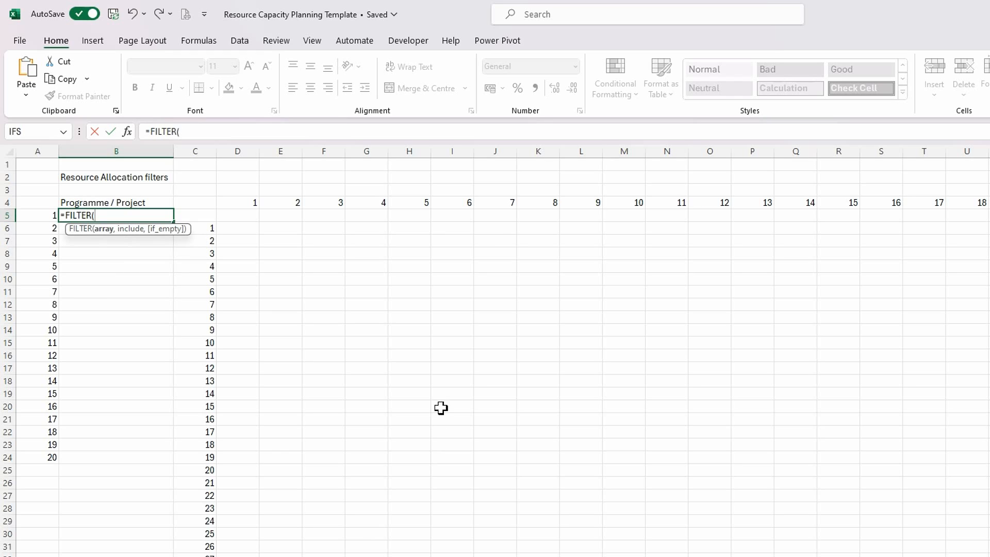
type("tbl")
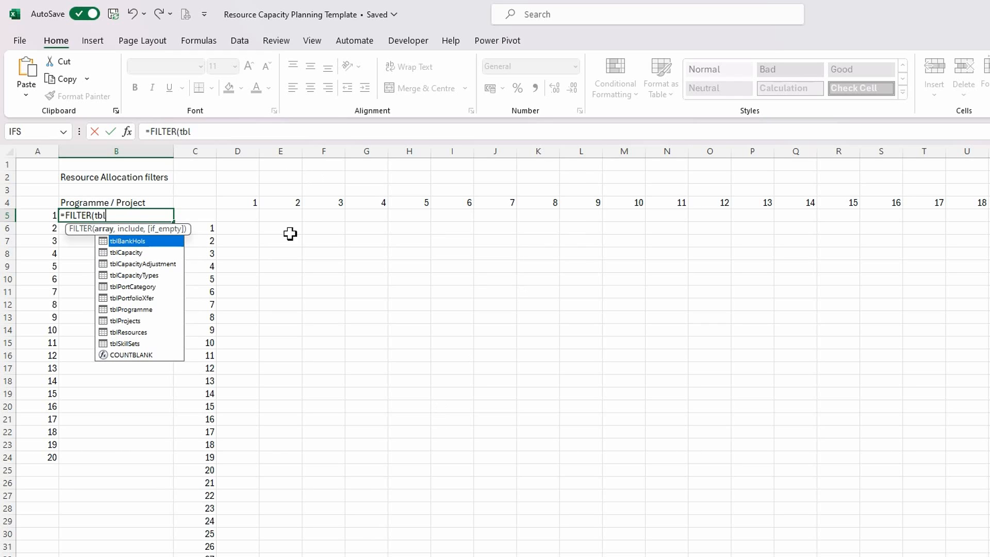
double_click(133, 310)
type("[")
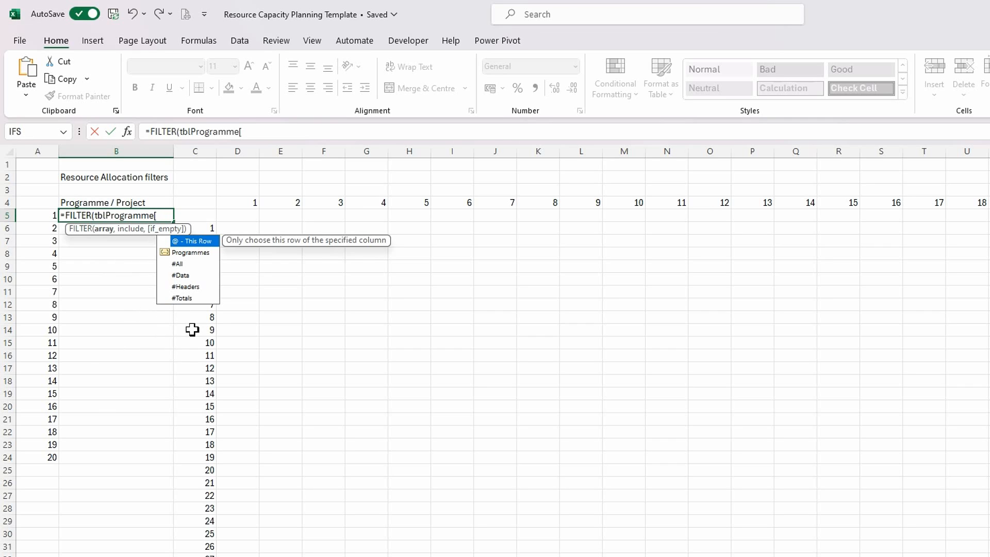
left_click(185, 252)
double_click(185, 253)
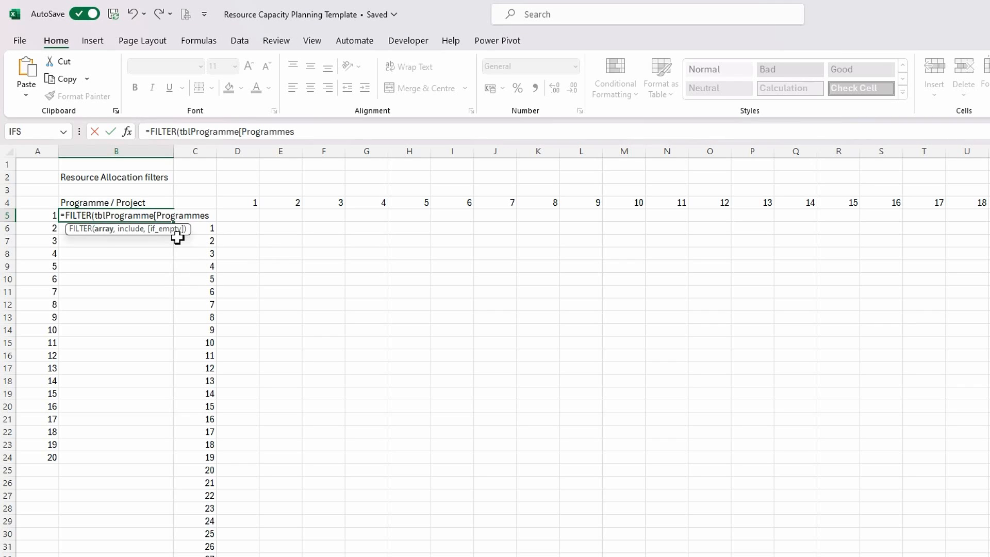
type("],tbl")
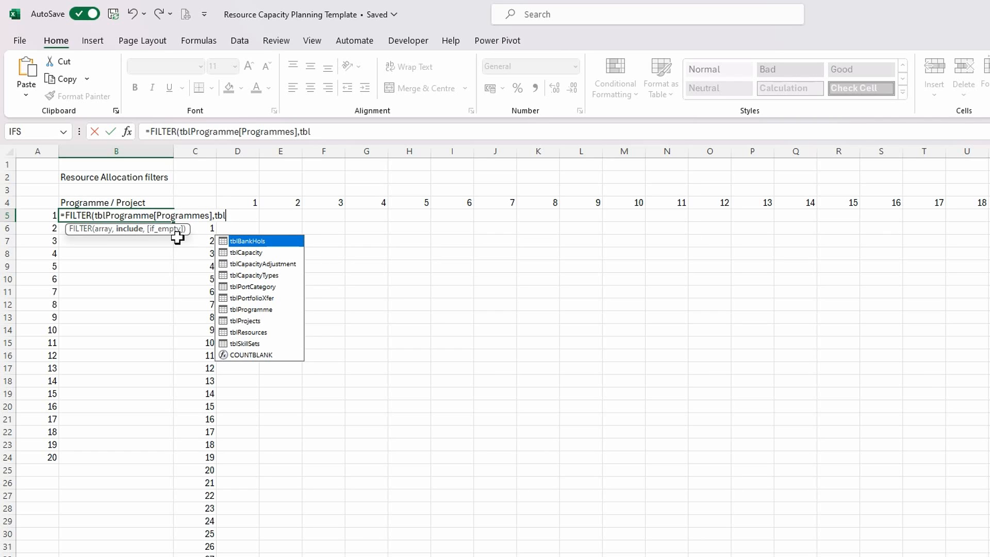
double_click(271, 310)
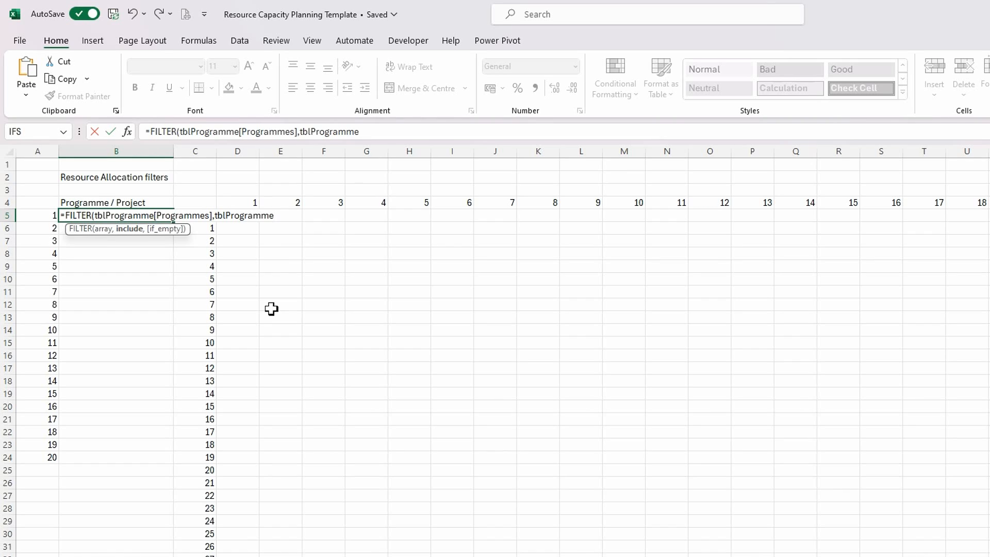
type("[")
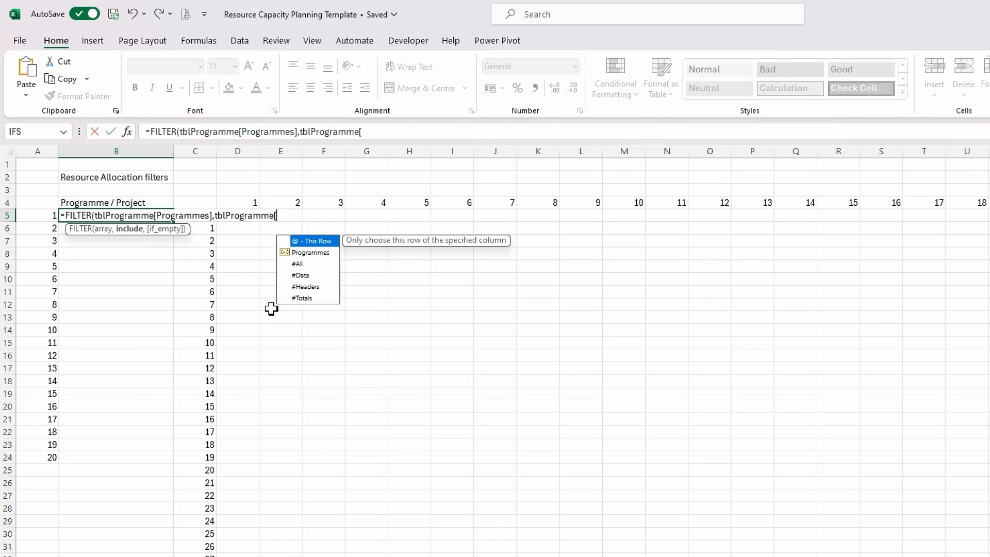
double_click(306, 254)
type("]")
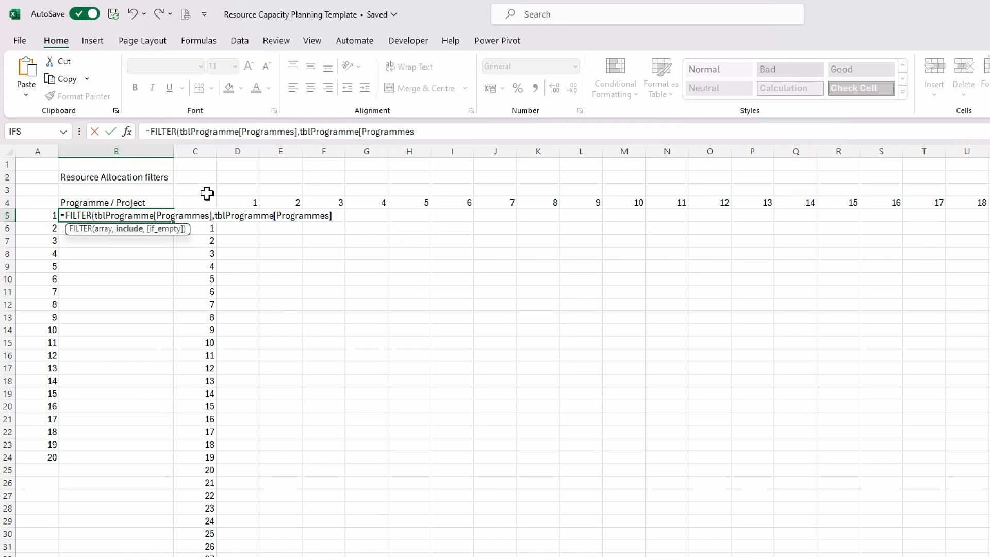
type("<>\"\")")
key("Return")
left_click(133, 344)
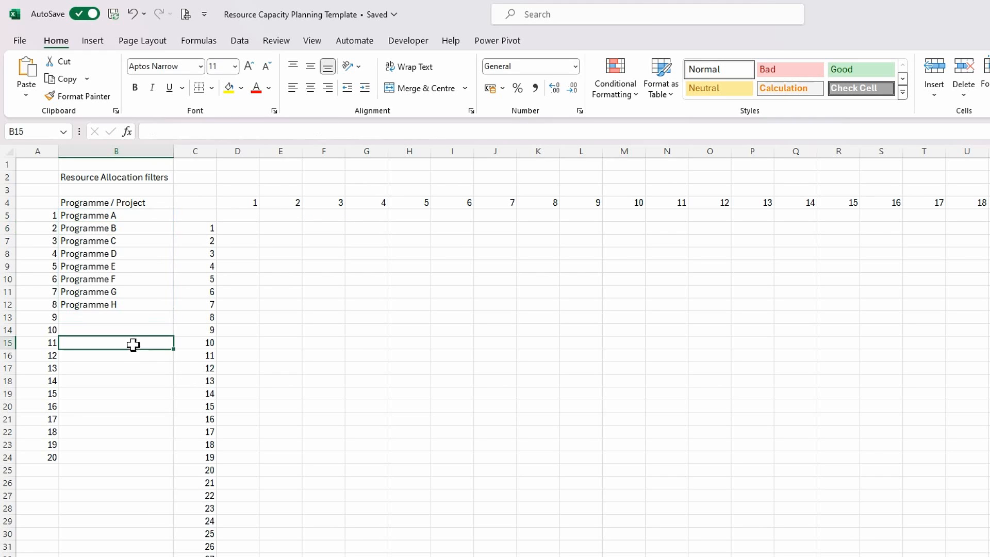
Step: Wrap B5's FILTER formula in SORT so it reads =SORT(FILTER(tblProgramme[Programmes],tblProgramme[Programmes]<>""))
left_click(84, 216)
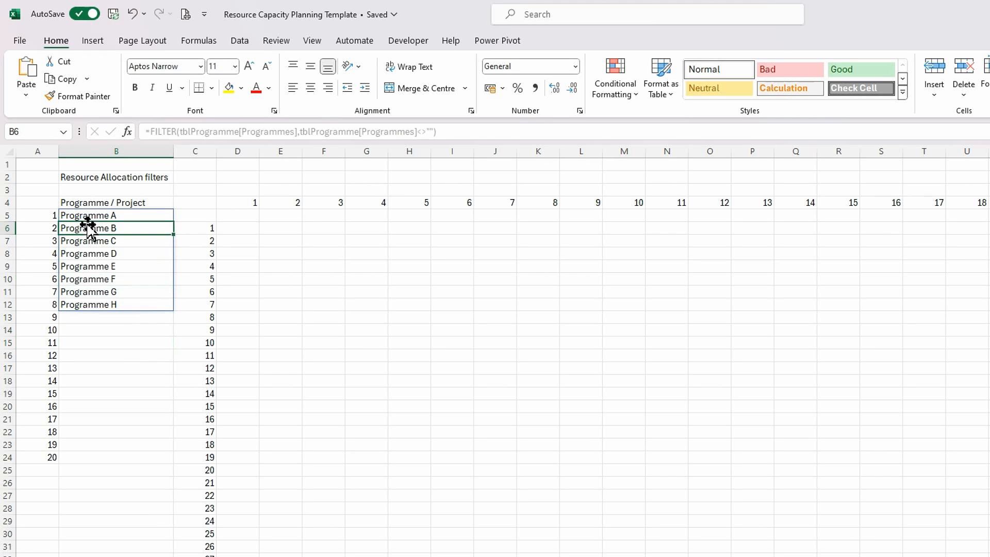
left_click(149, 132)
type("s")
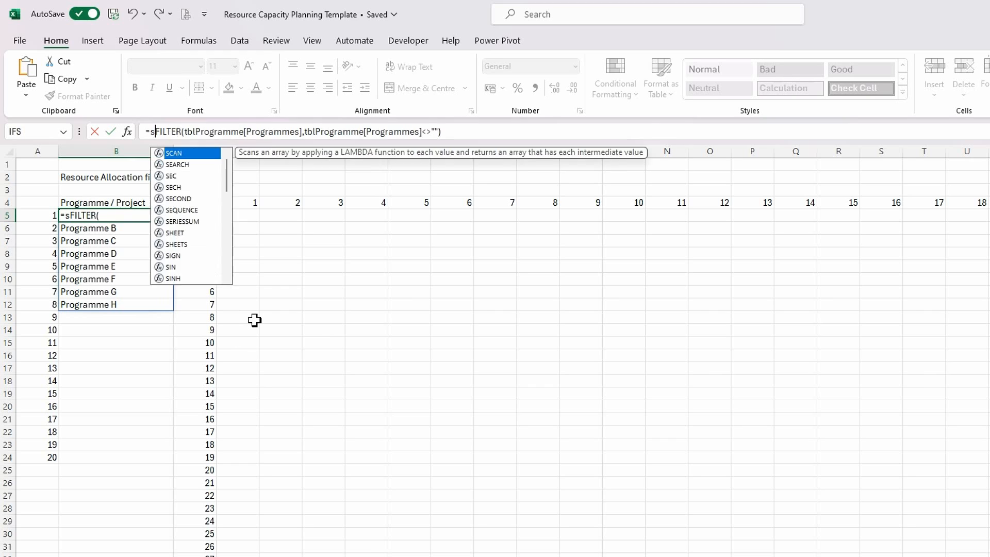
type("ort")
key("Tab")
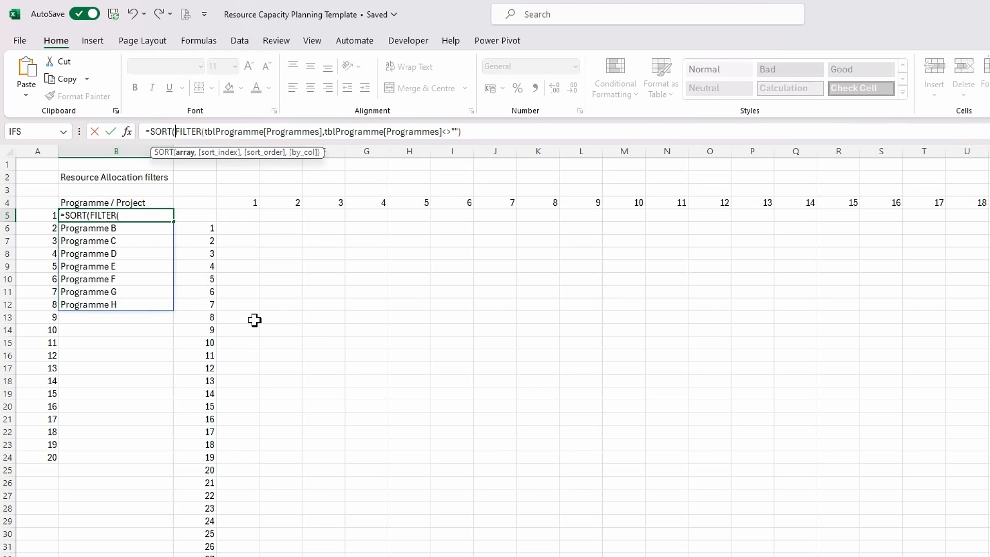
left_click(498, 135)
type(")")
key("Return")
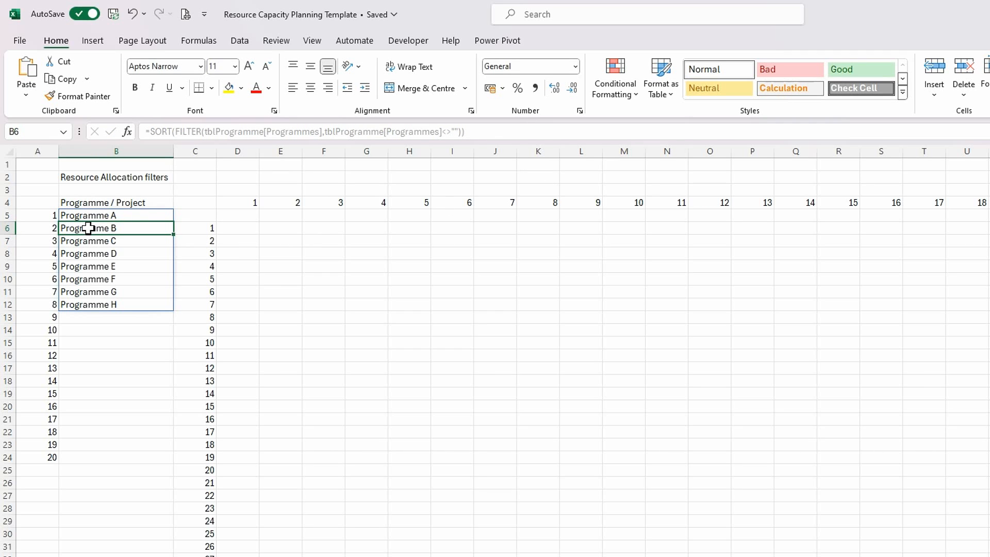
left_click(244, 293)
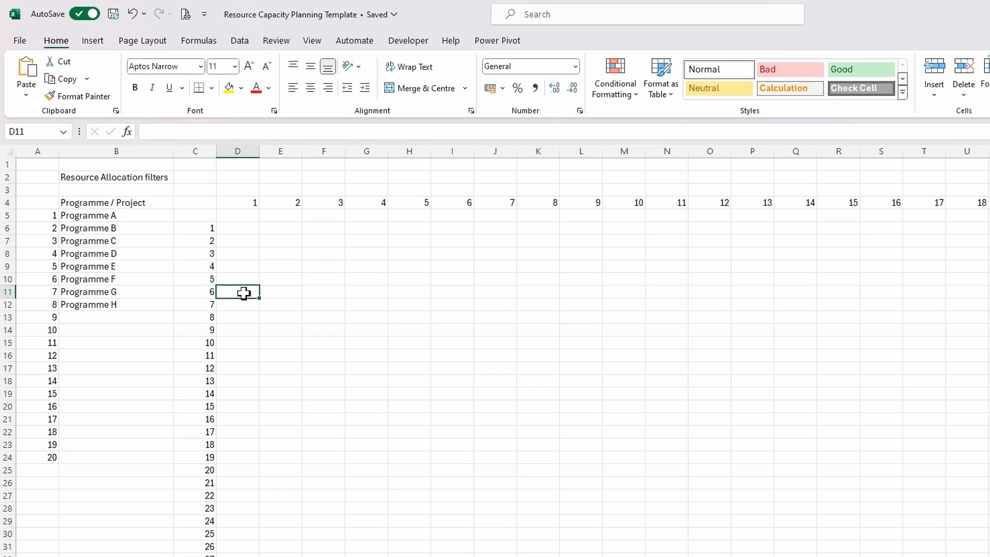
left_click(105, 220)
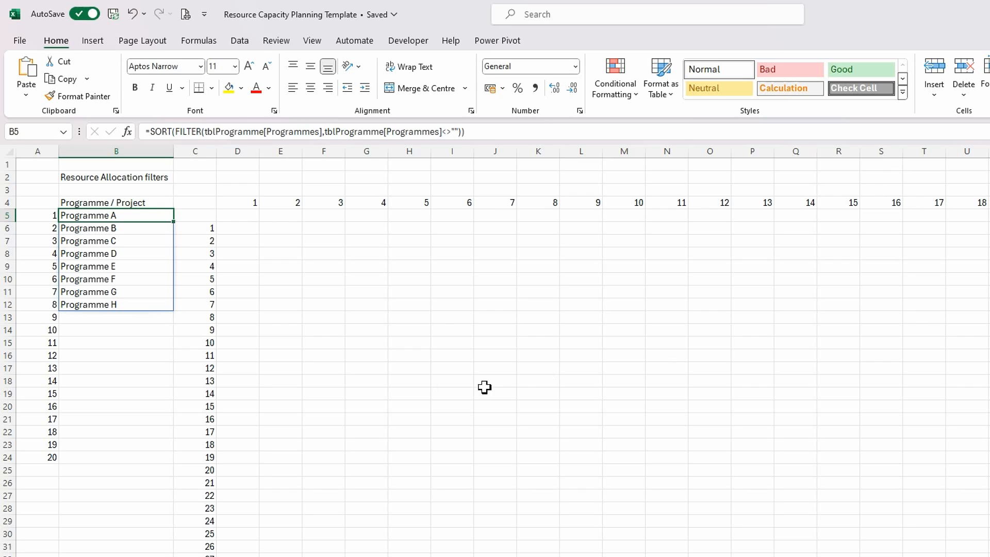
left_click(247, 212)
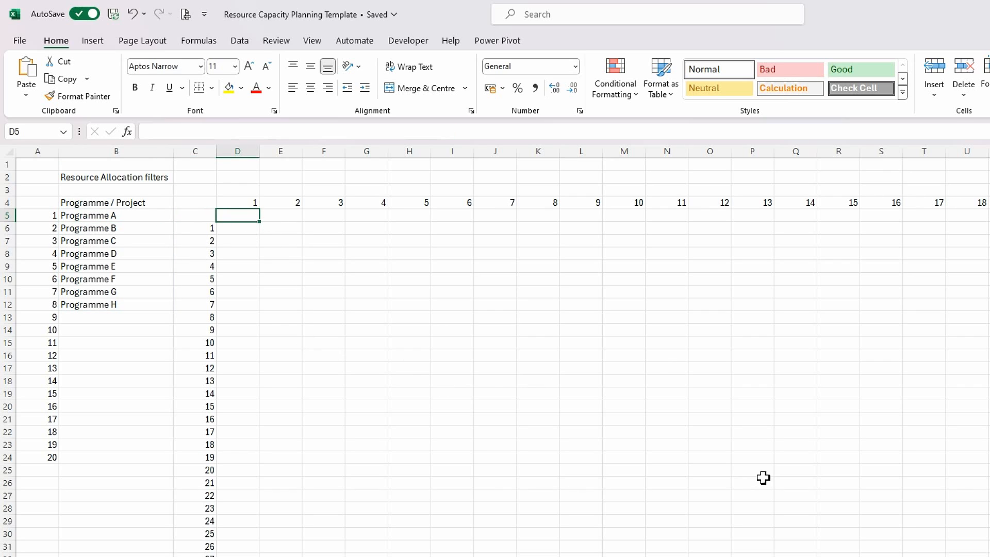
type("=filte")
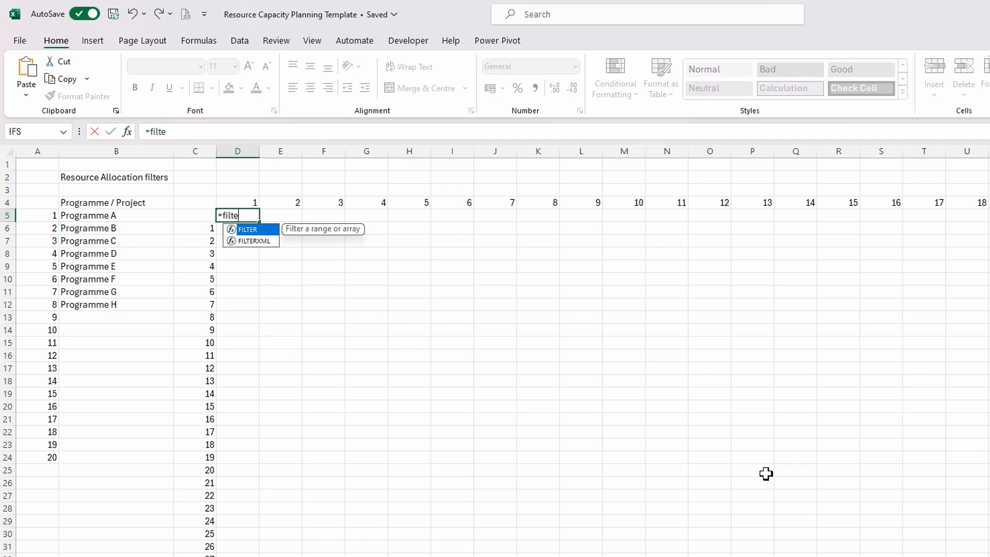
key("Tab")
key("Escape")
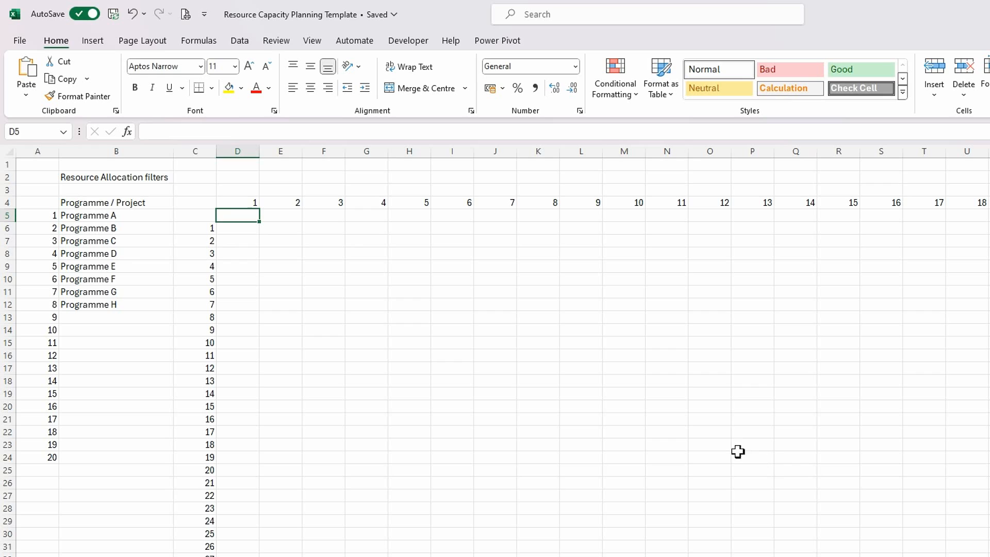
left_click(96, 213)
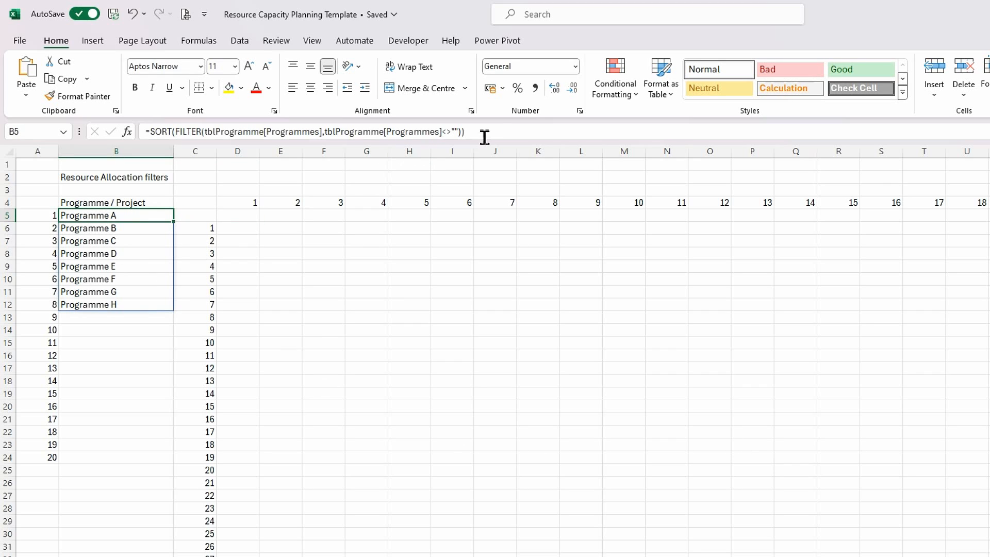
left_click_drag(484, 131, 73, 131)
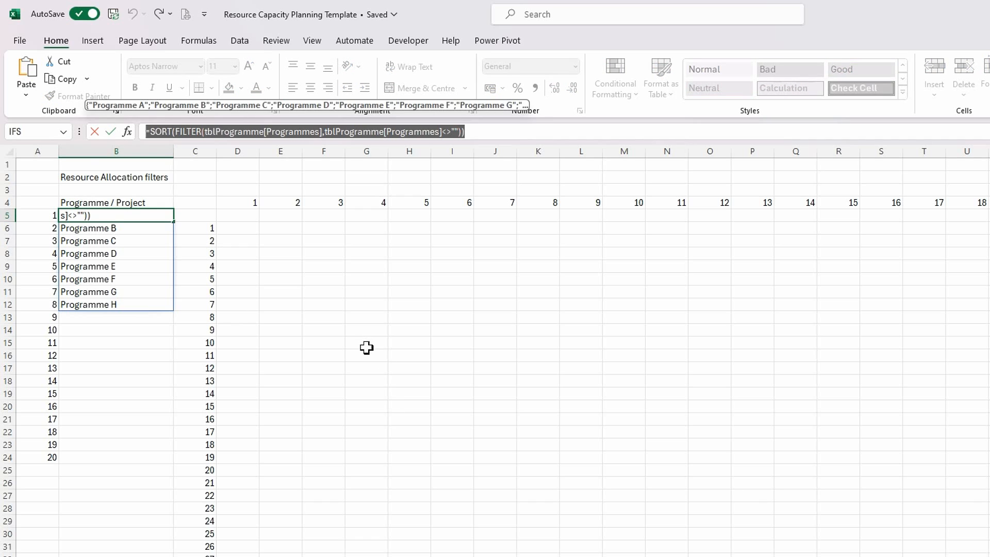
key("Escape")
left_click(273, 243)
Step: Start a FILTER formula in D5 with the fixed column reference tblProgramme[[Programmes]:[Programmes]] as its array
left_click(243, 217)
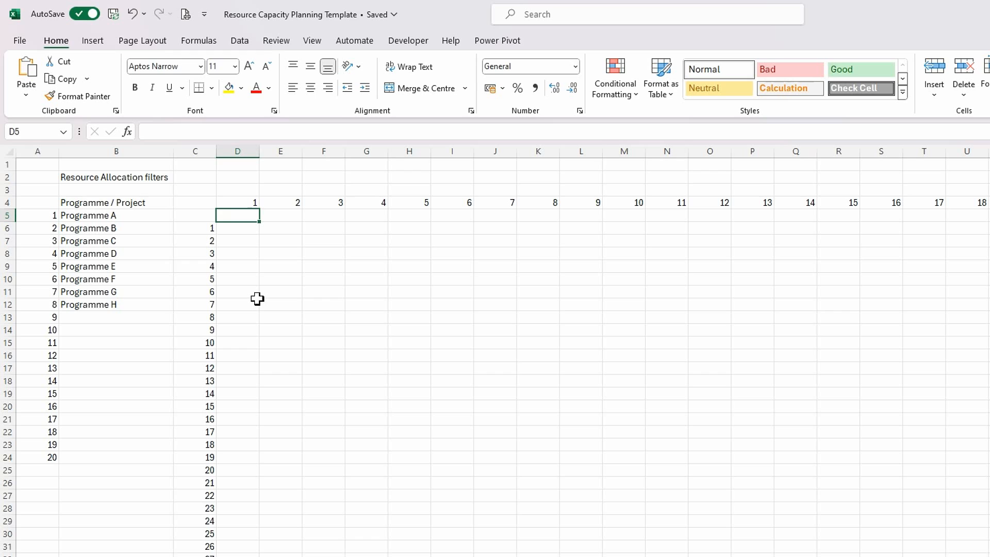
type("=filter")
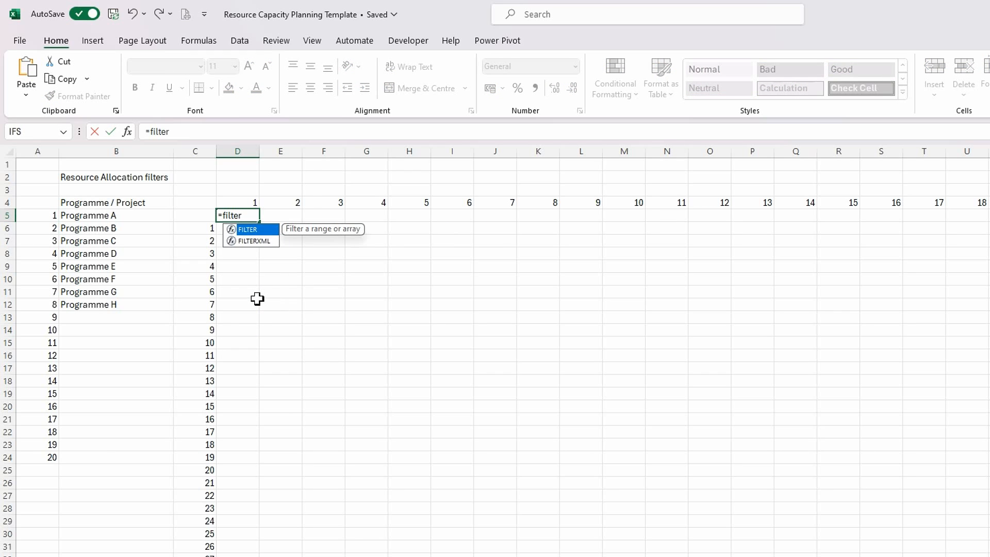
key("Tab")
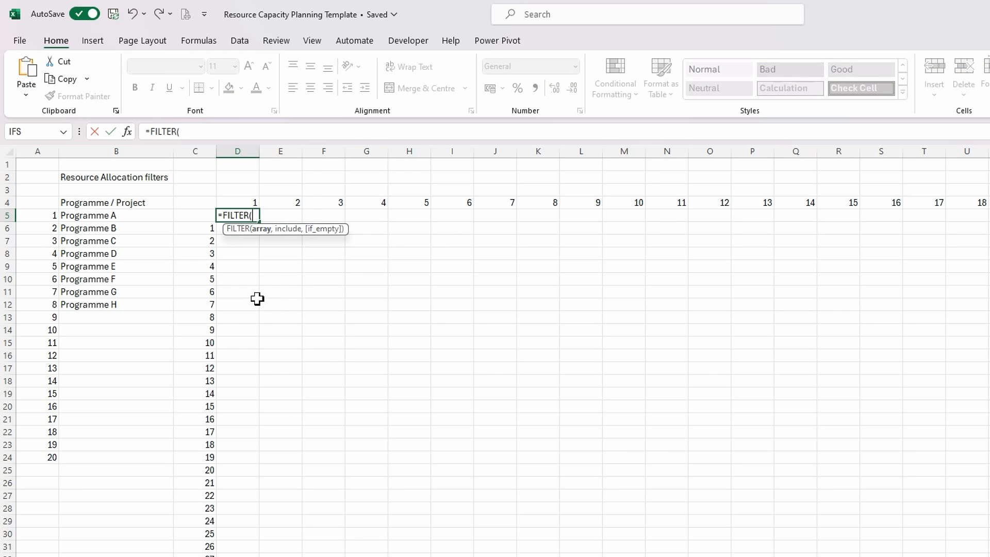
type("tbl")
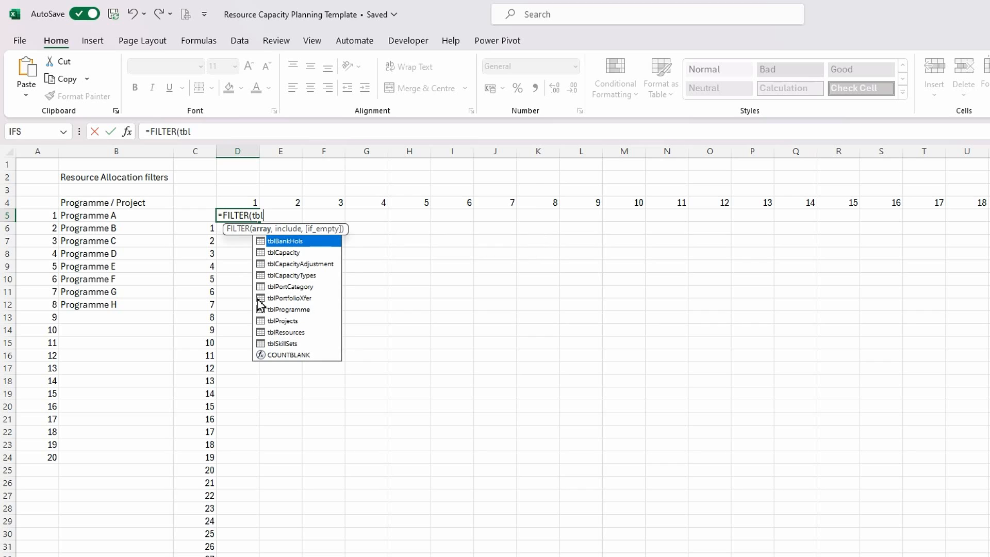
double_click(289, 310)
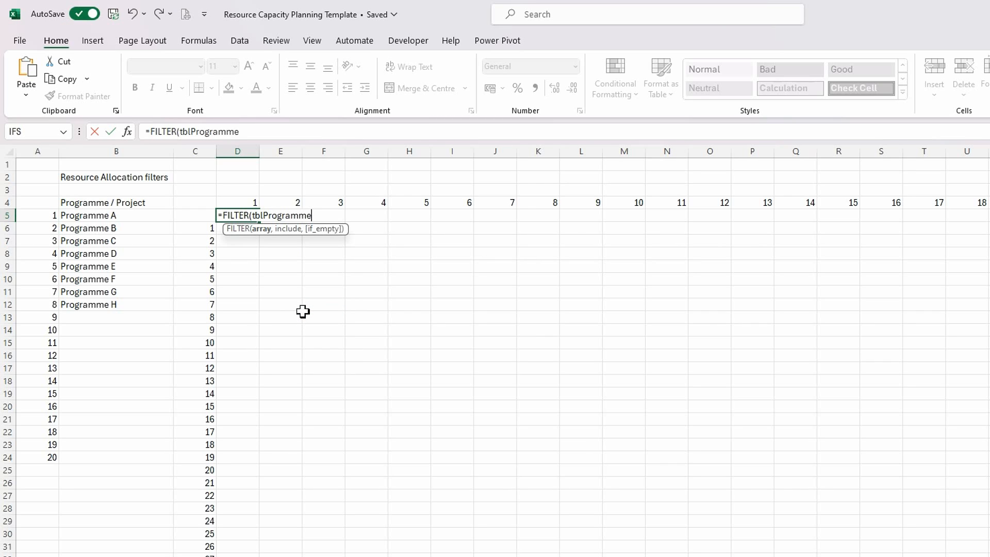
type("[[")
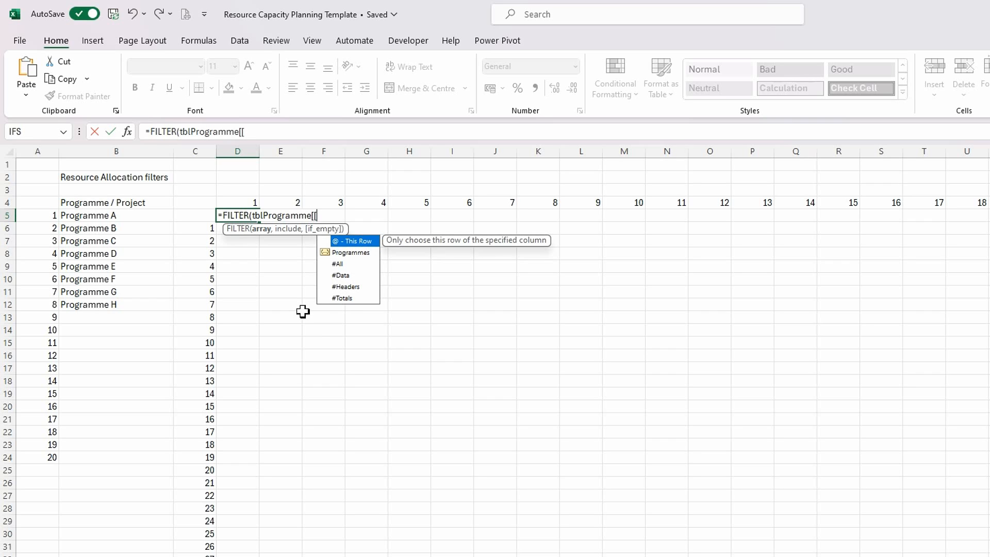
double_click(351, 253)
type("]")
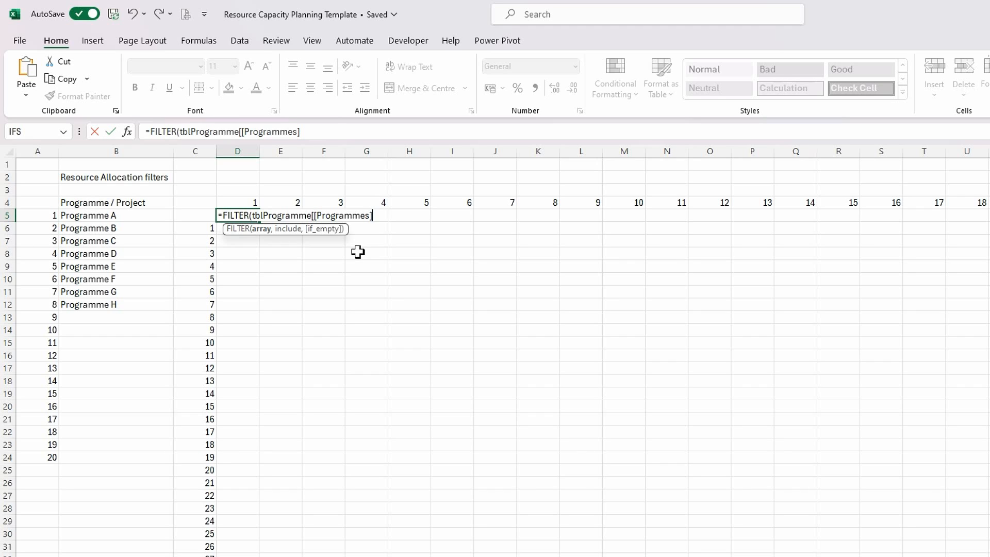
type(":[")
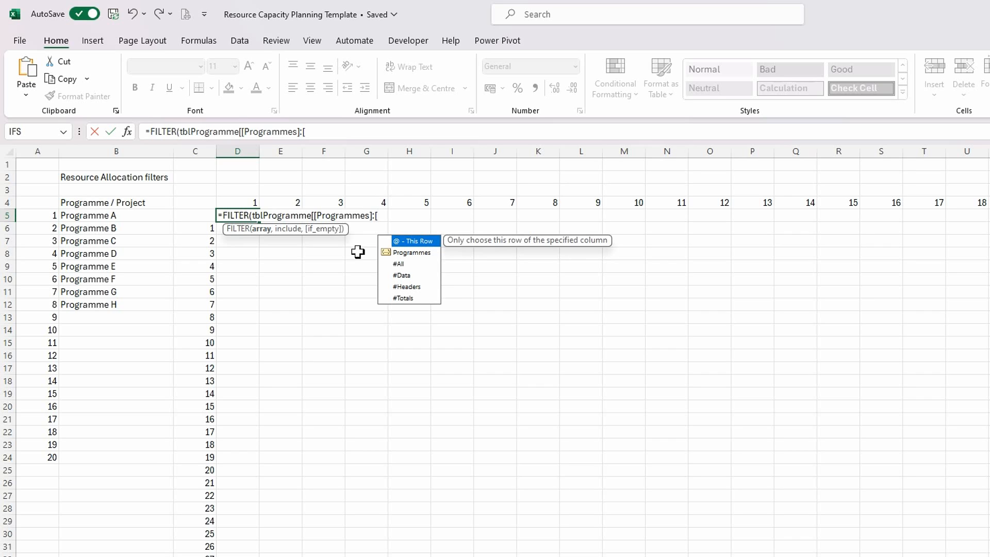
double_click(415, 254)
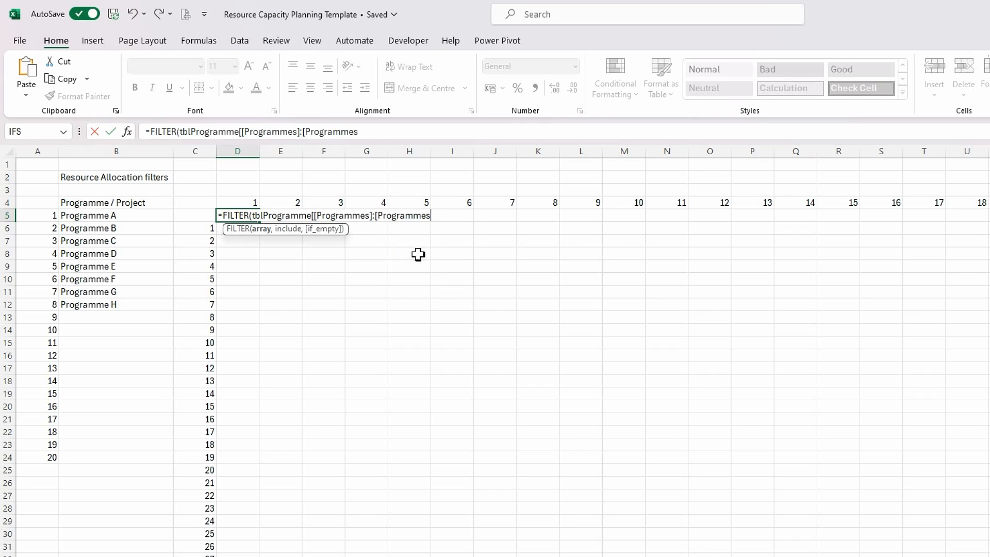
type("]]")
Step: Complete D5's FILTER formula with the include condition tblProgramme[[Programmes]:[Programmes]]<>"" so blank programmes are excluded
type(",tbl")
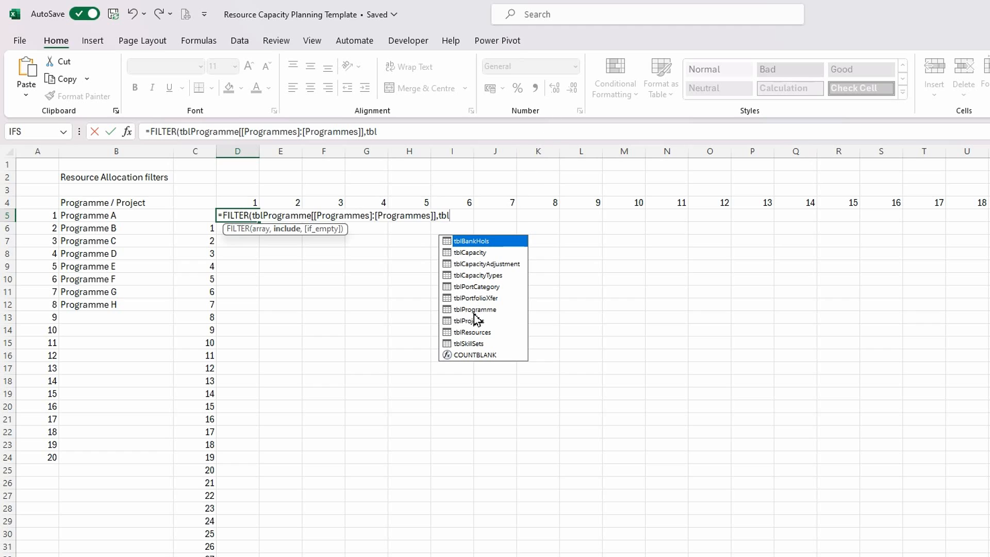
double_click(476, 310)
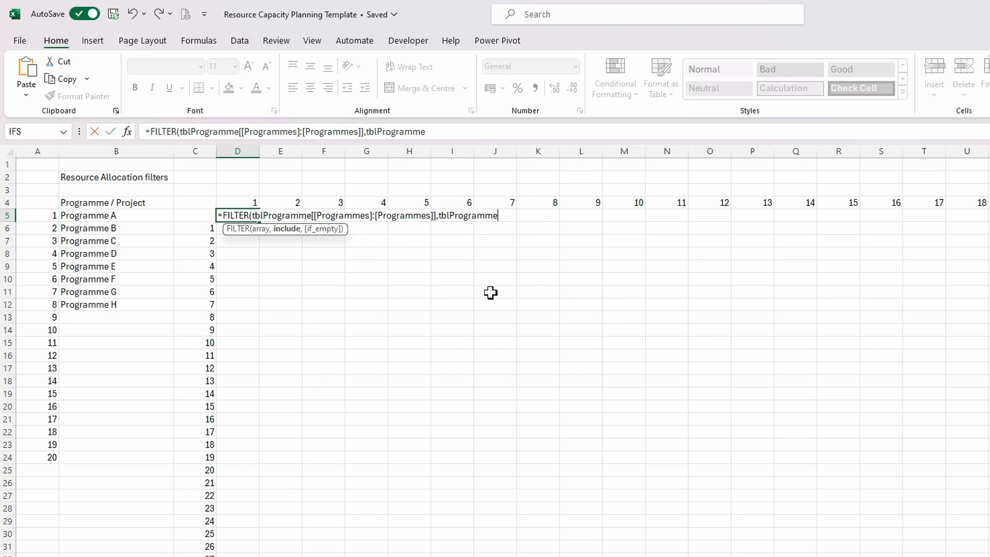
type("[[")
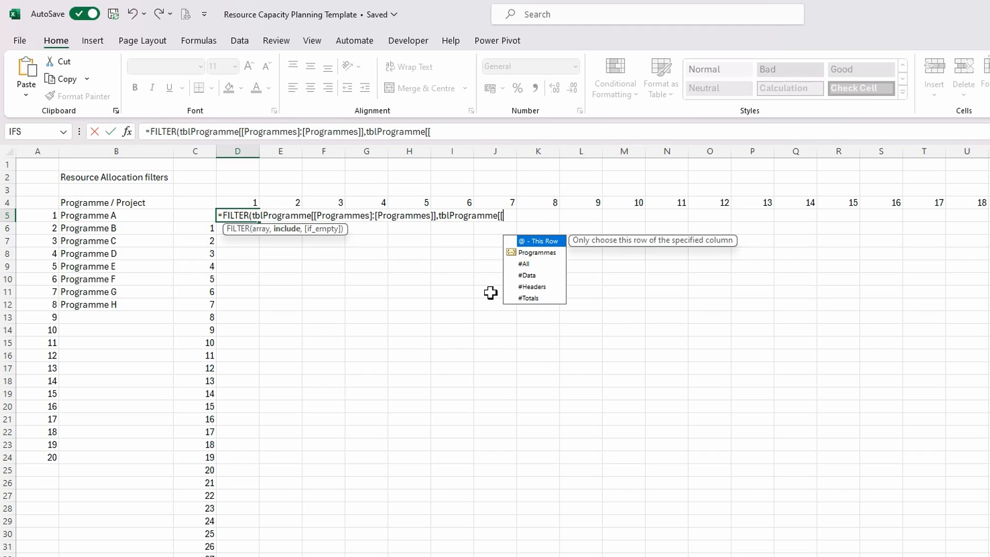
double_click(532, 254)
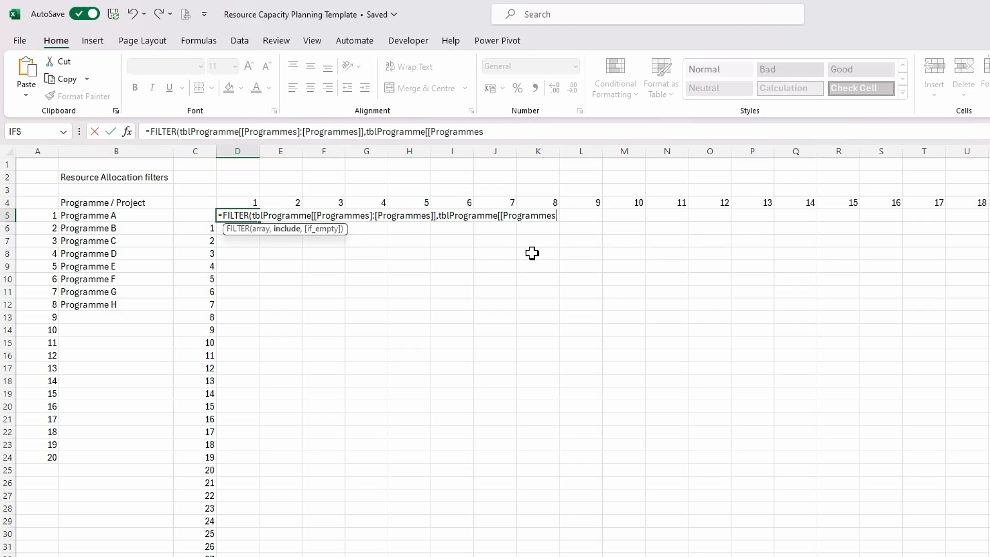
type("]:[")
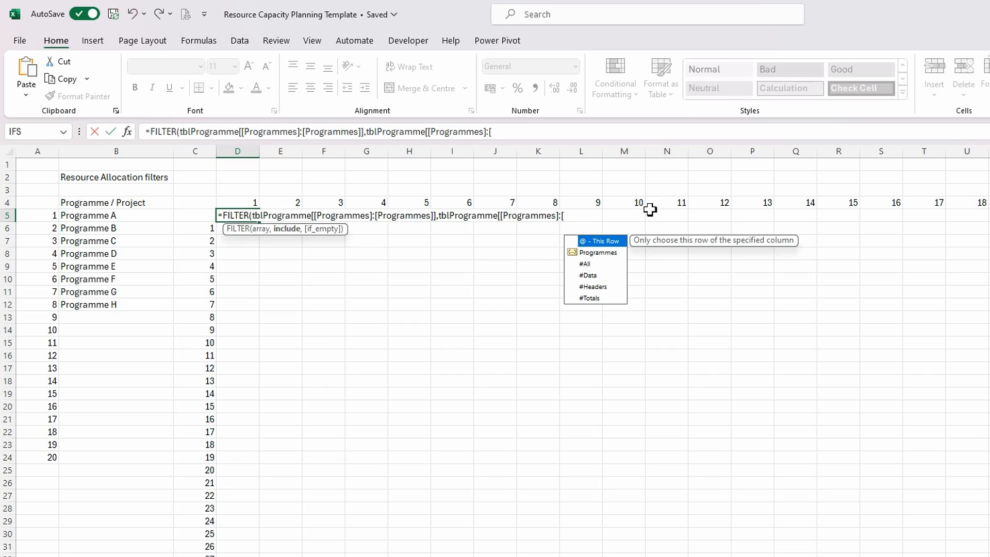
double_click(608, 254)
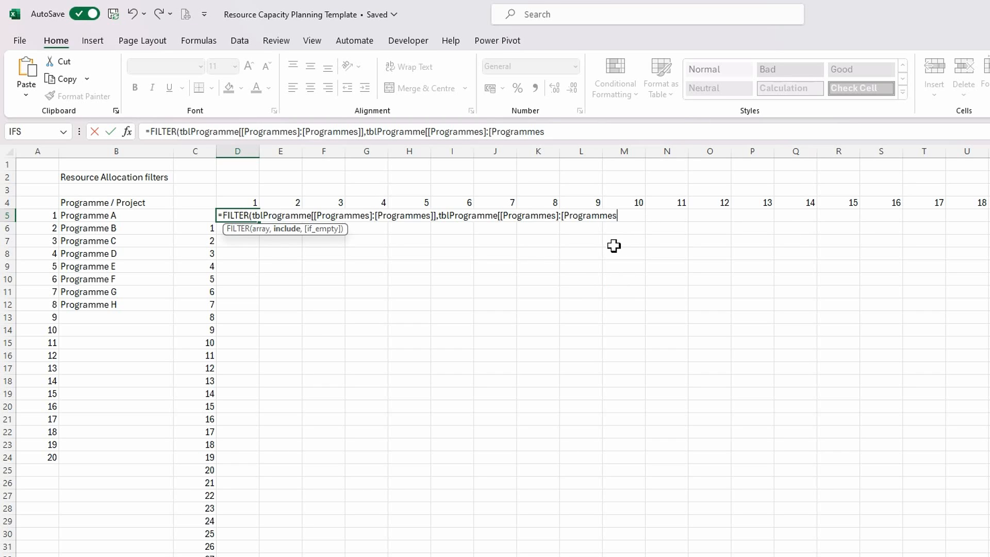
type("]]<>\"\")")
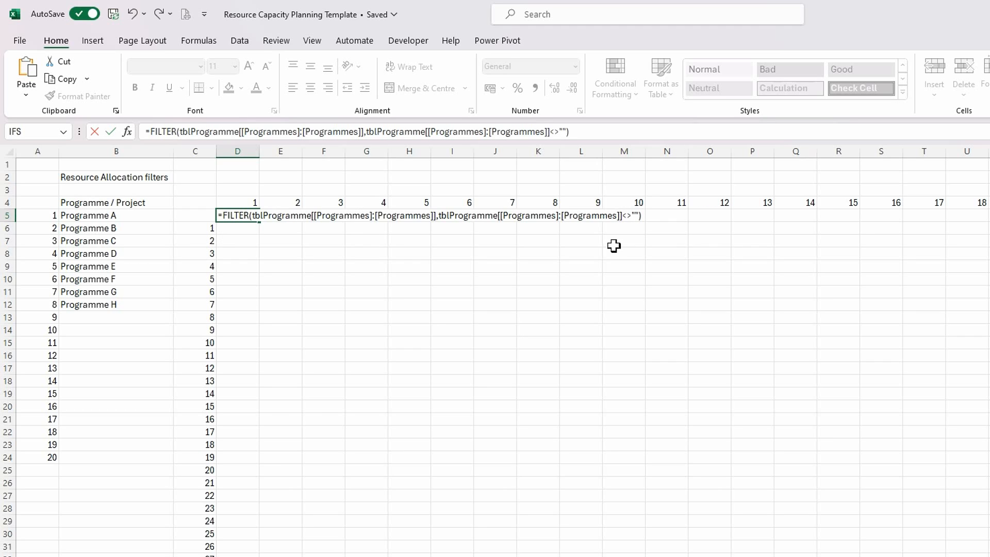
key("Return")
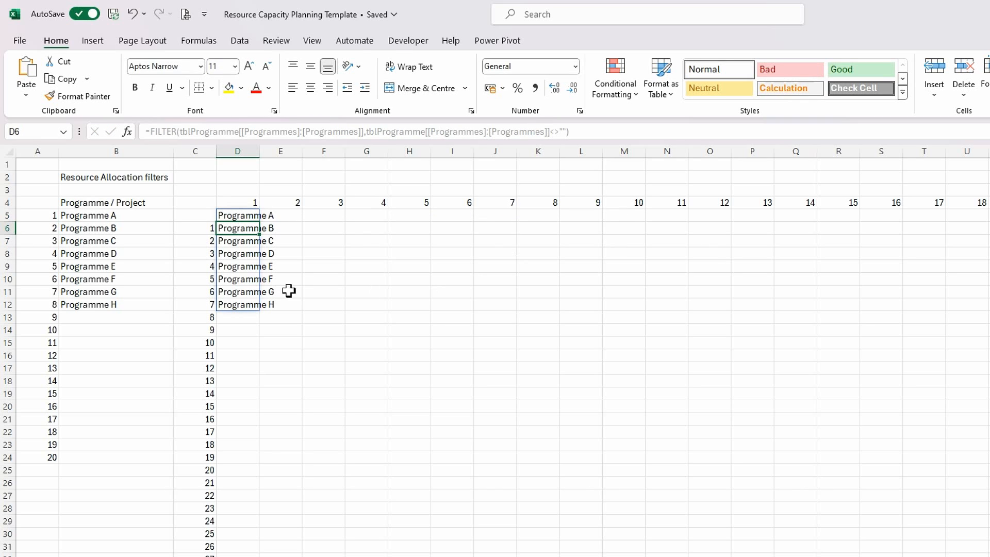
Step: Wrap D5's FILTER formula in SORT so it reads =SORT(FILTER(tblProgramme[[Programmes]:[Programmes]],tblProgramme[[Programmes]:[Programmes]]<>""))
left_click(241, 215)
left_click(150, 132)
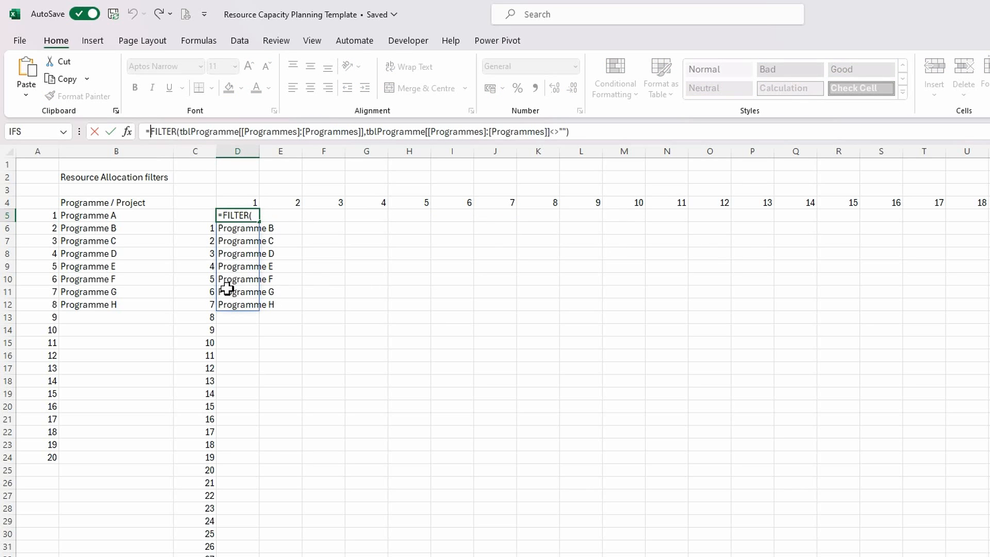
type("sort")
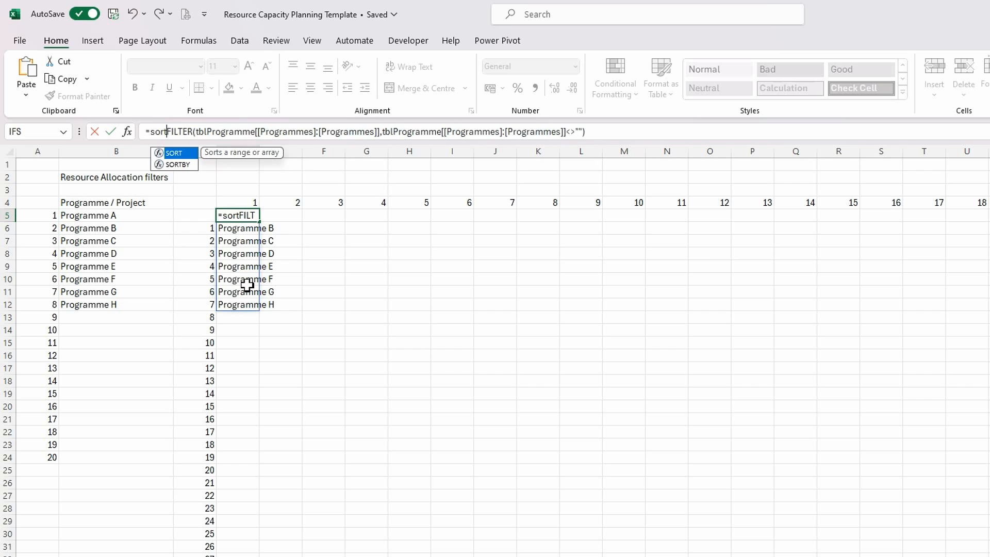
key("Tab")
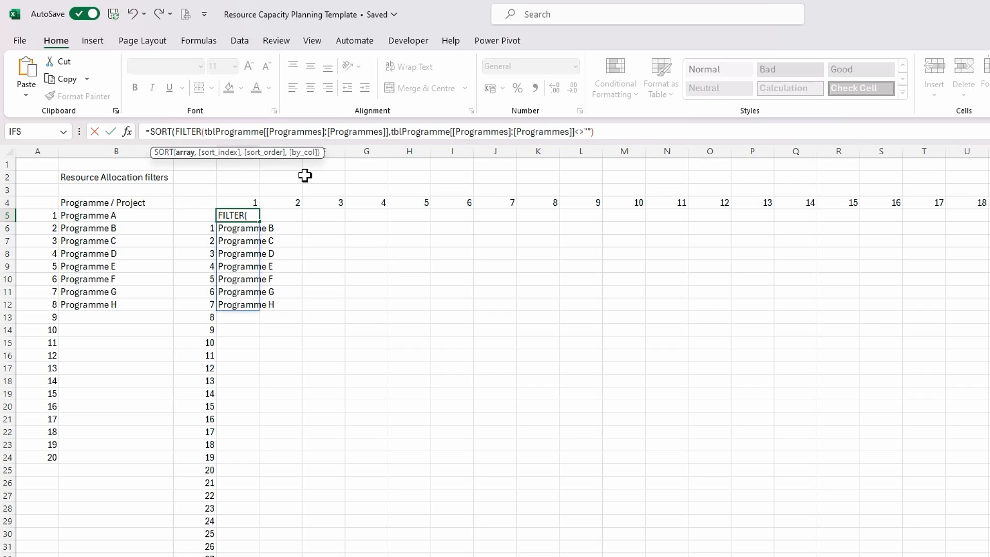
left_click(604, 133)
key("Return")
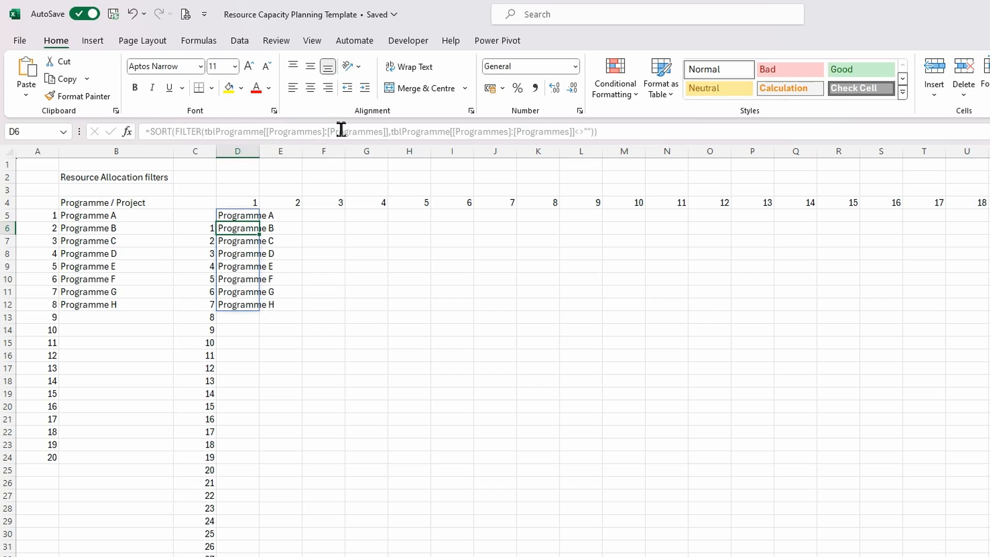
Step: Wrap D5's SORT formula in INDEX, using the column number in D4 as the row number argument
left_click(235, 214)
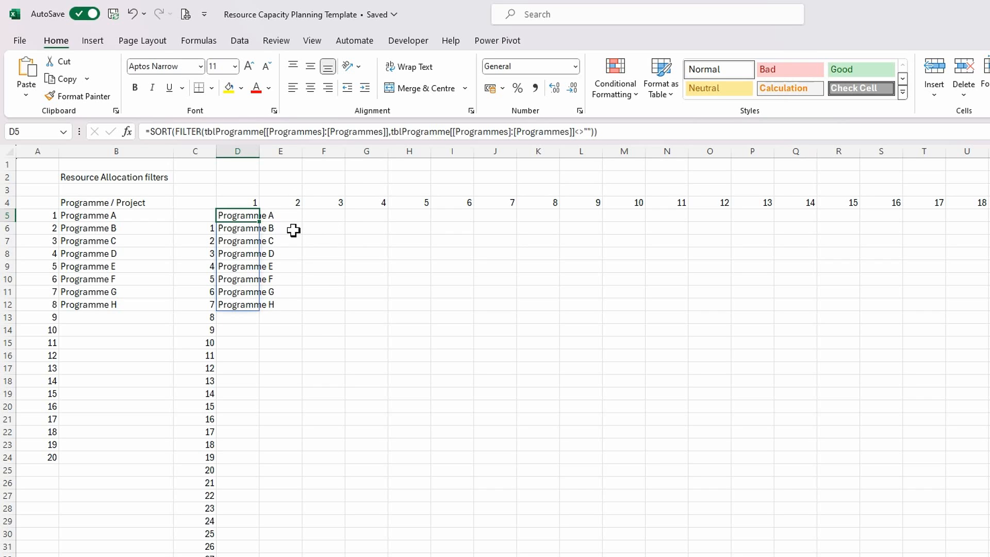
left_click(155, 131)
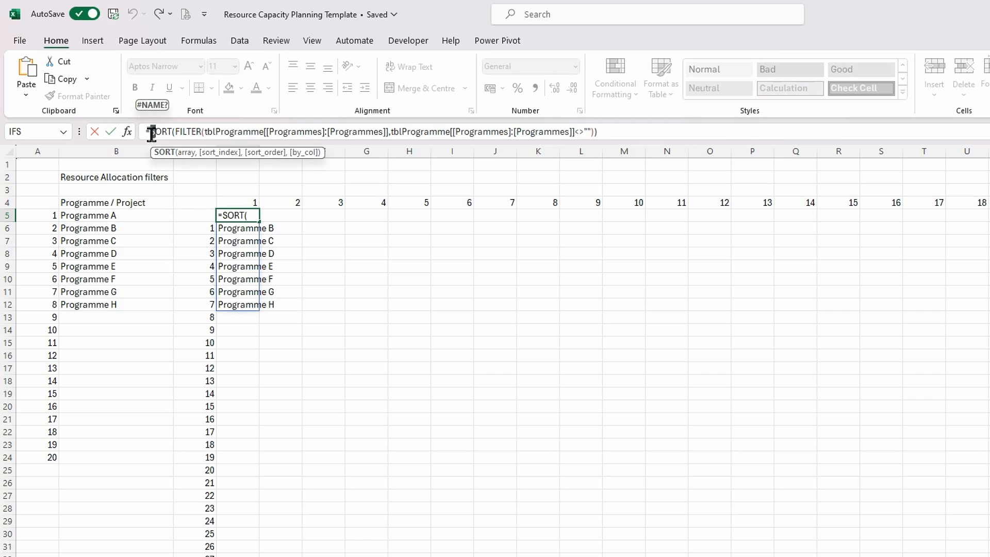
type("index")
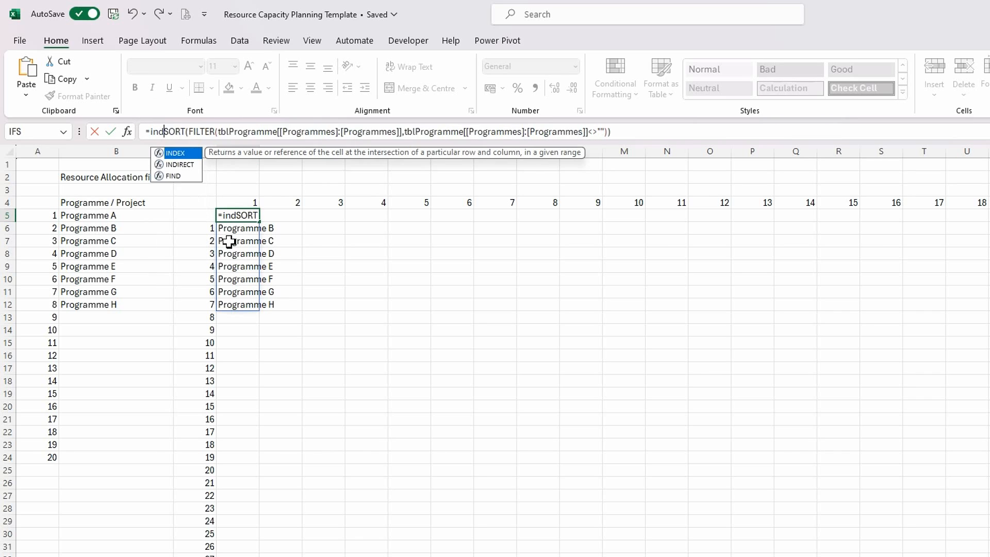
key("Tab")
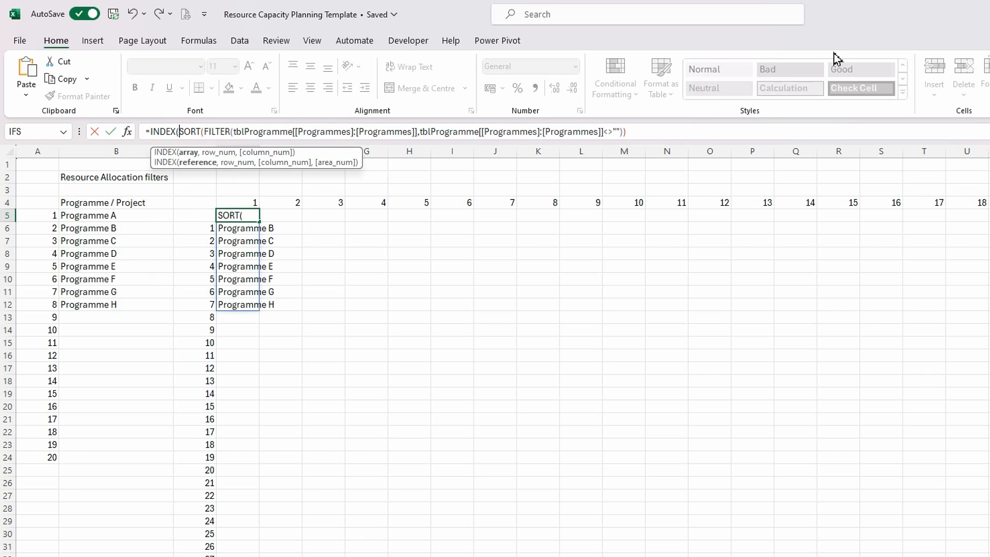
left_click(635, 133)
type(",")
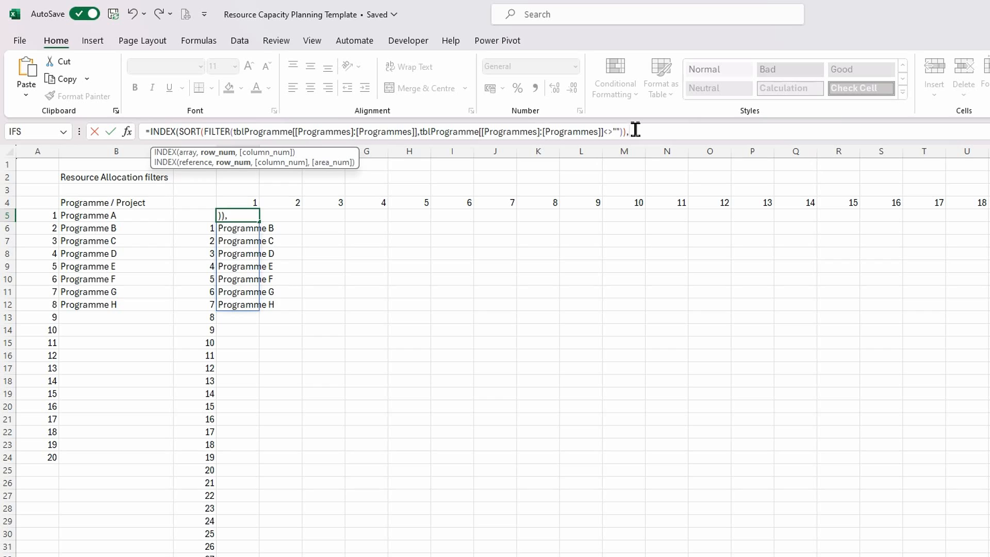
left_click(250, 202)
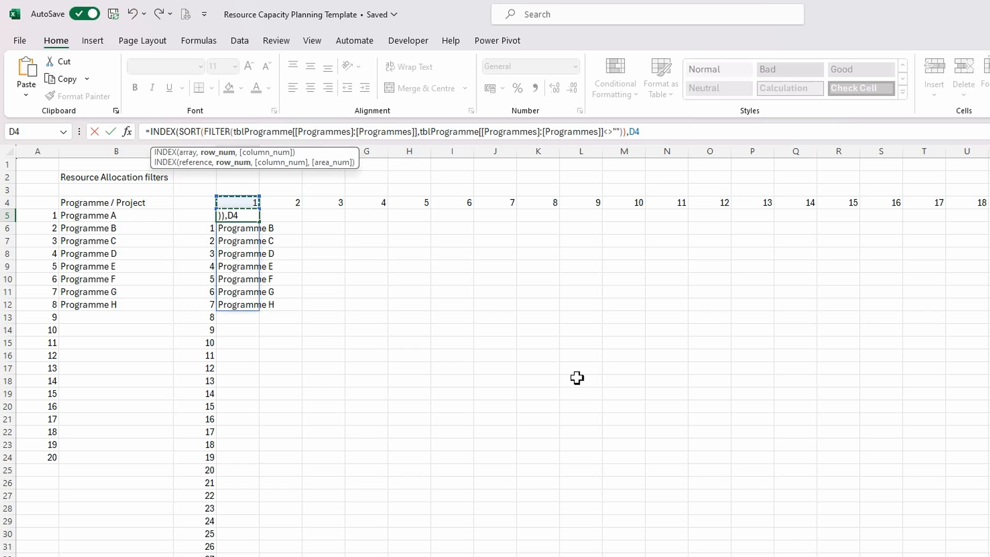
type(")")
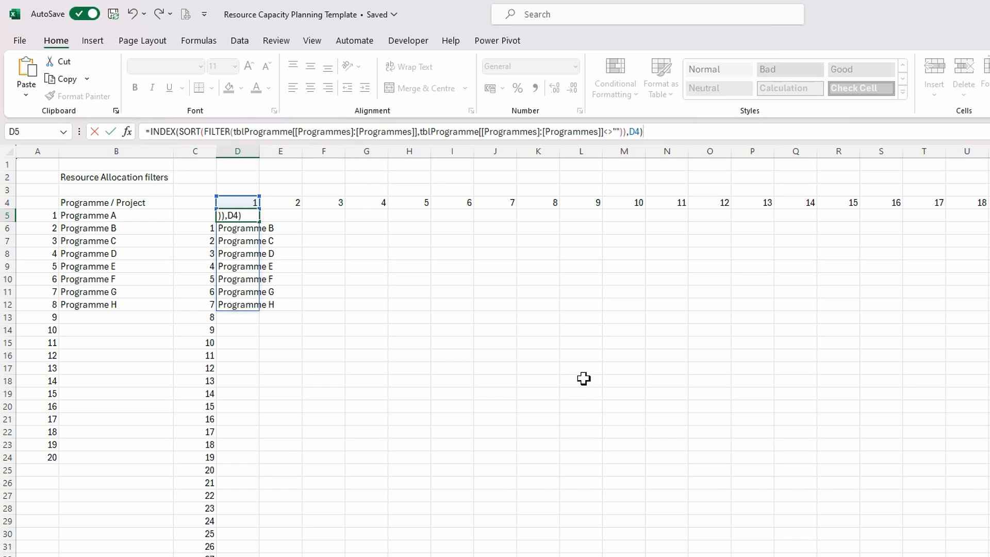
key("Return")
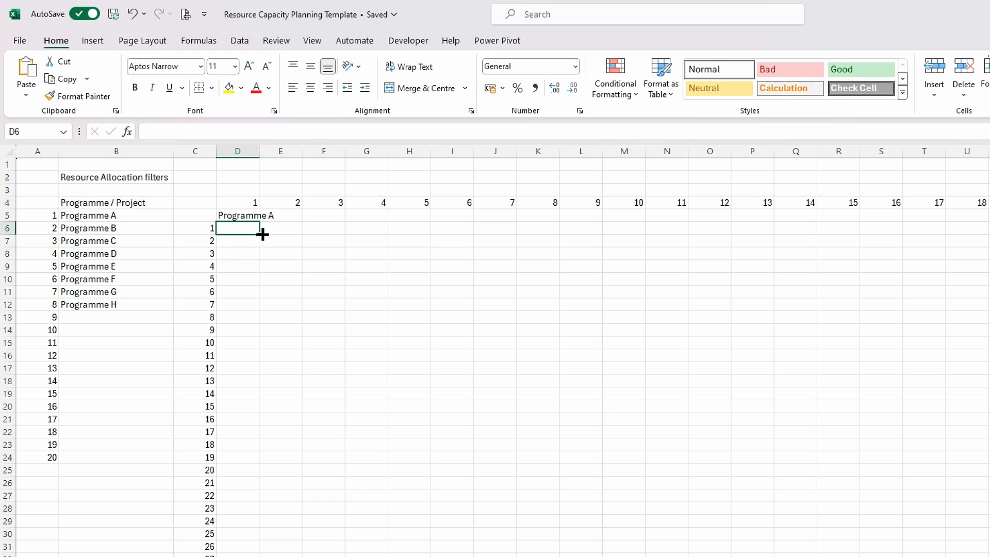
Step: Fit column D to its content and wrap D5's INDEX formula in IFERROR with "" as the error value
double_click(259, 152)
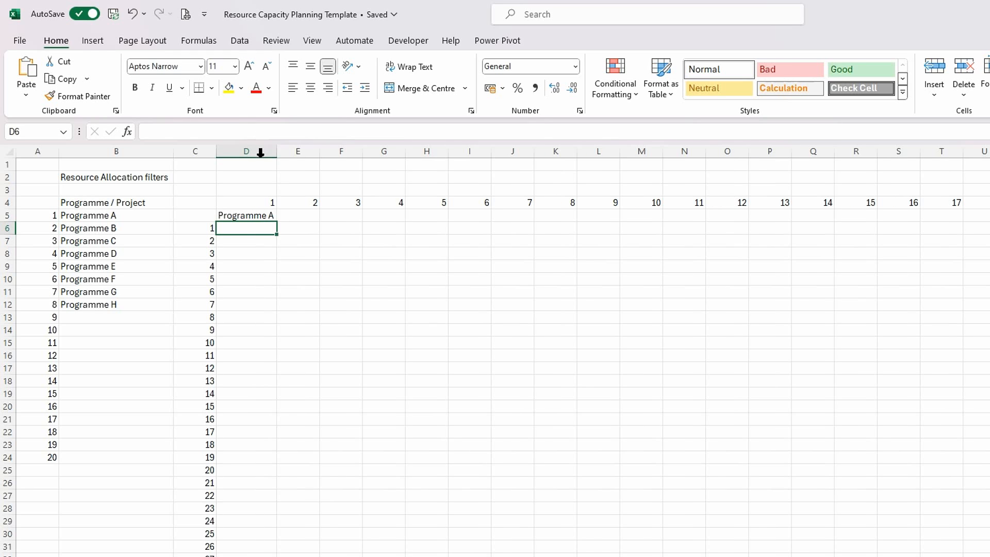
left_click(260, 219)
left_click(150, 132)
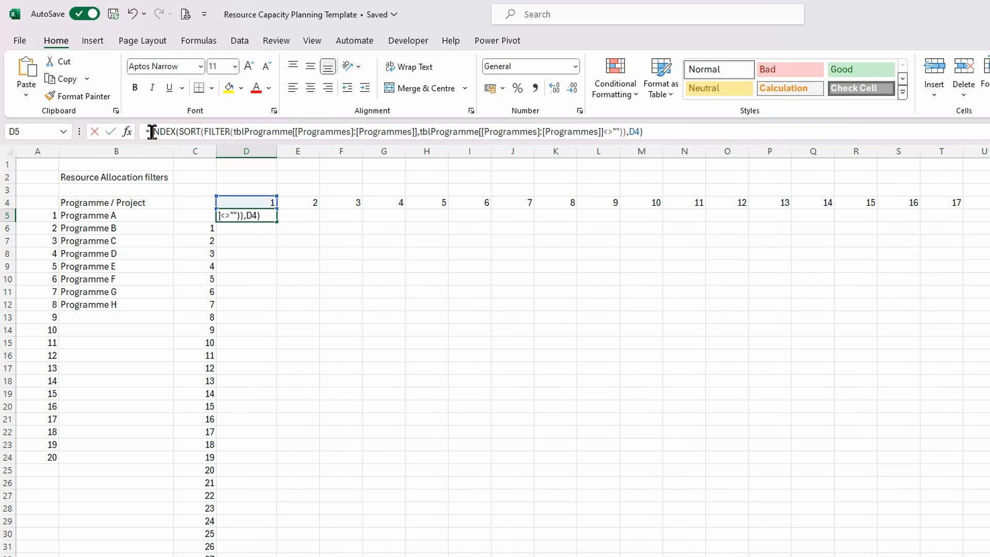
type("if")
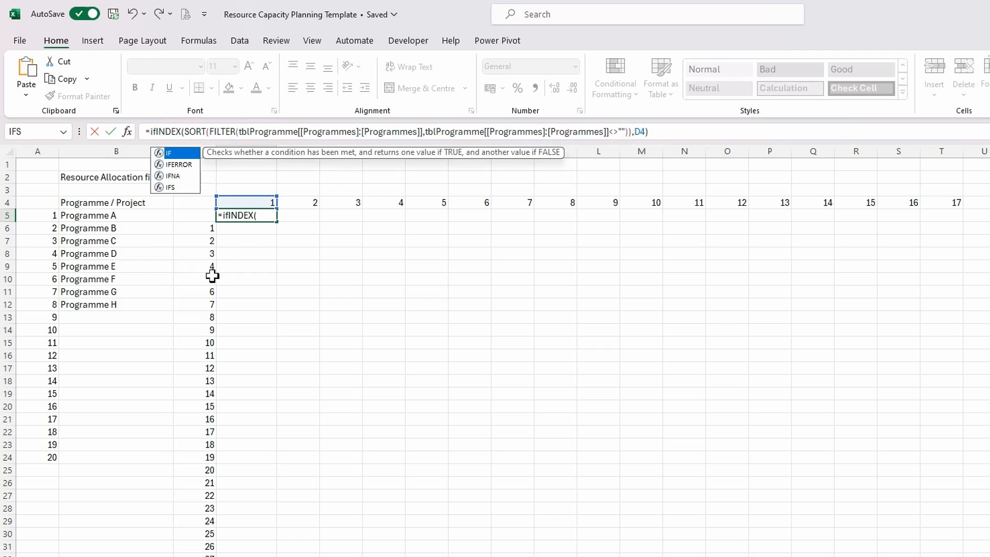
type("e")
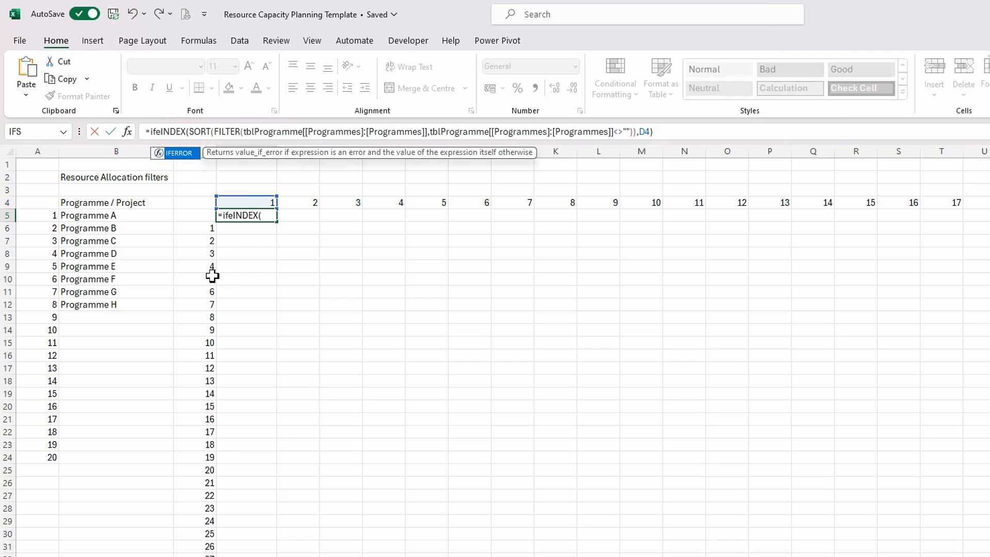
key("Tab")
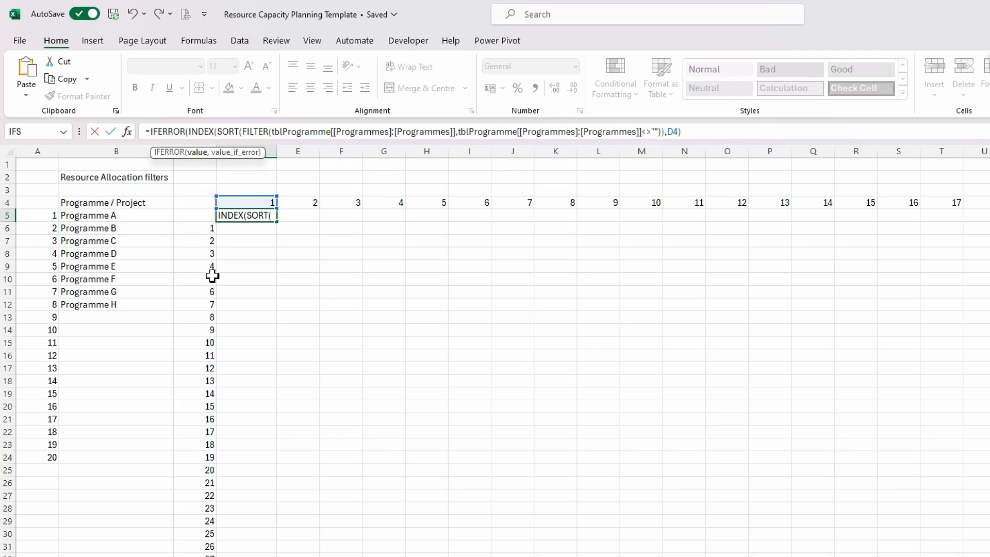
left_click(690, 131)
type(",")
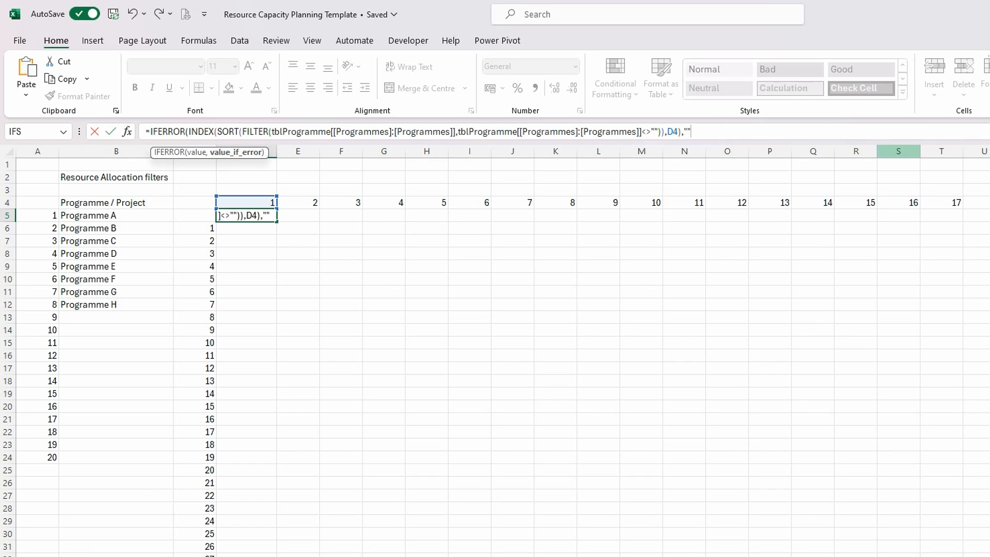
type("\"\")")
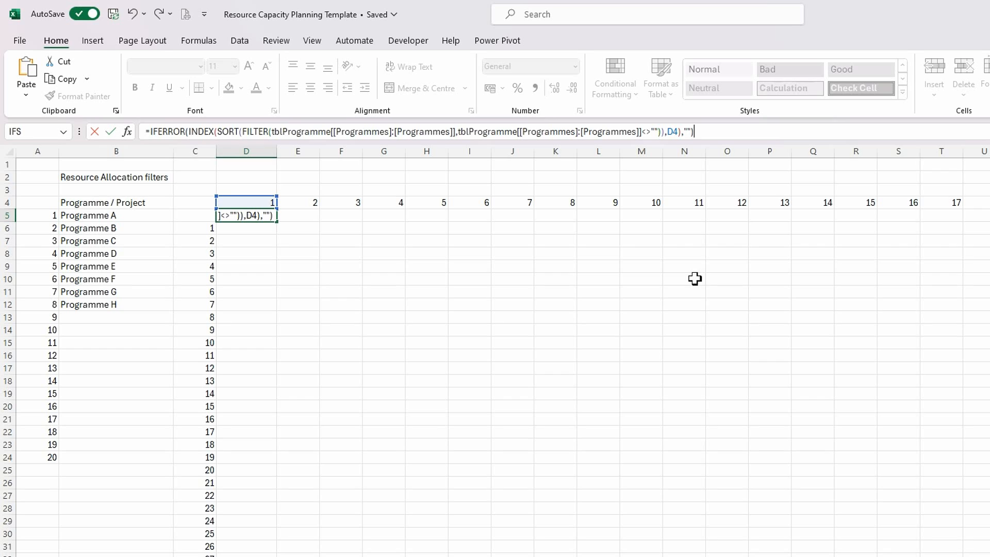
key("Return")
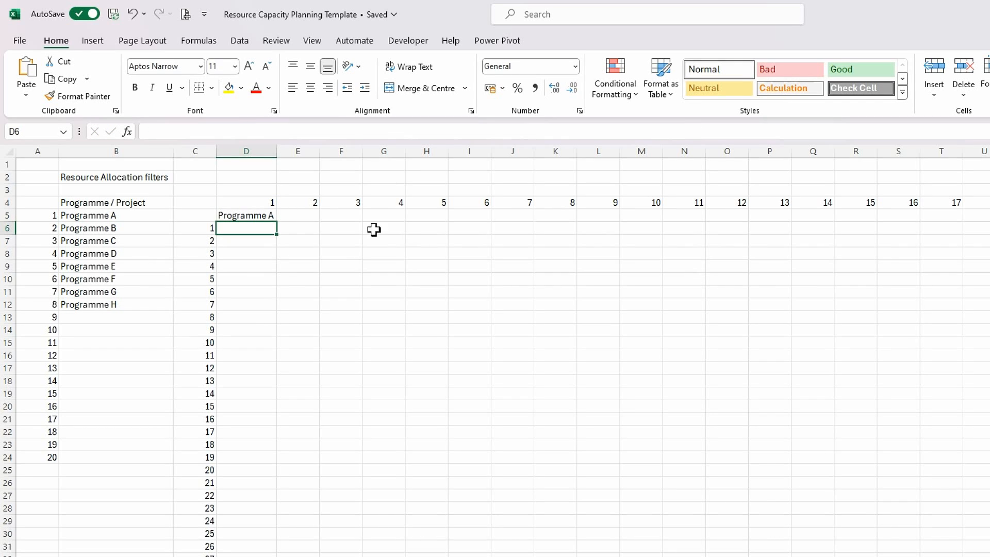
Step: Fill D5's formula across row 5 to W5 and fit columns E to K to the programme names
left_click(246, 217)
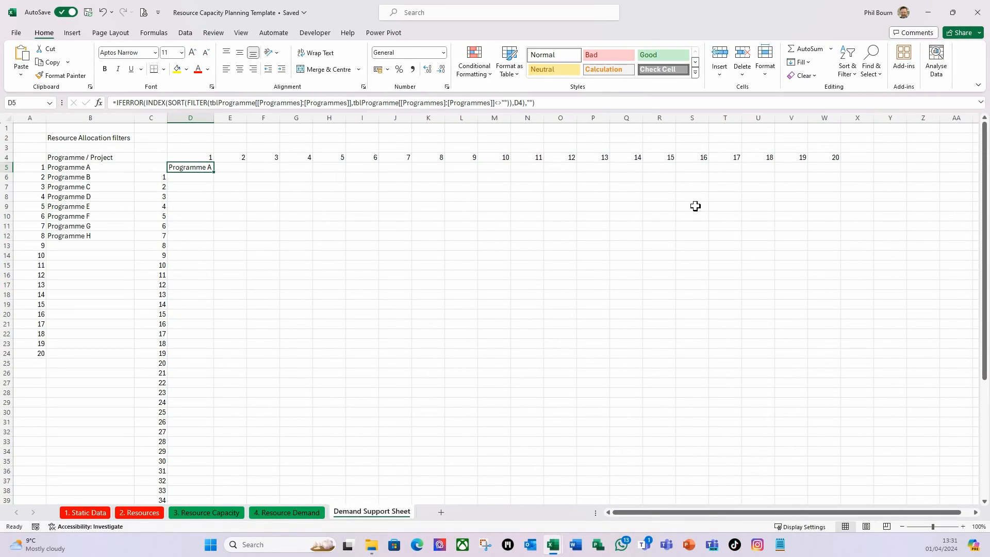
left_click_drag(214, 172, 833, 175)
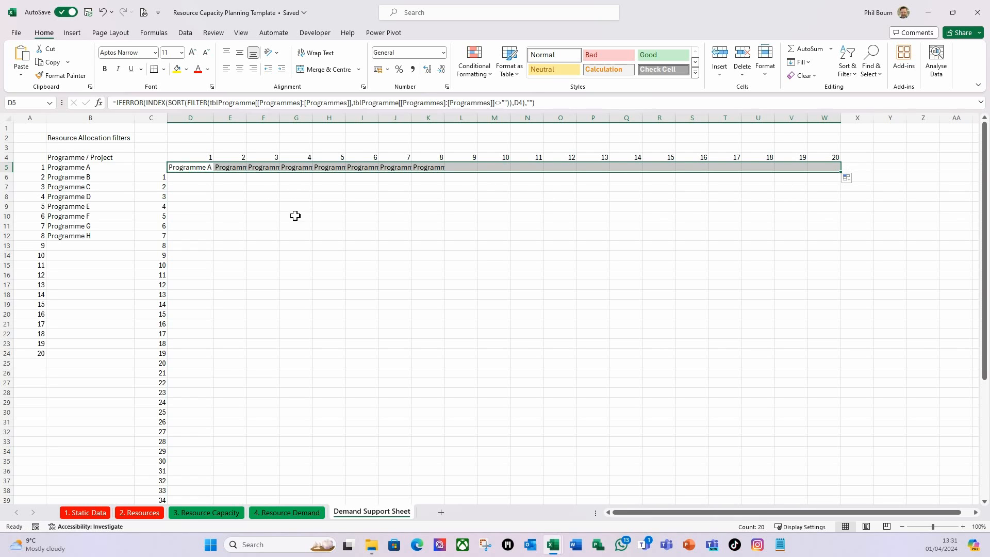
left_click_drag(231, 121, 442, 118)
double_click(450, 118)
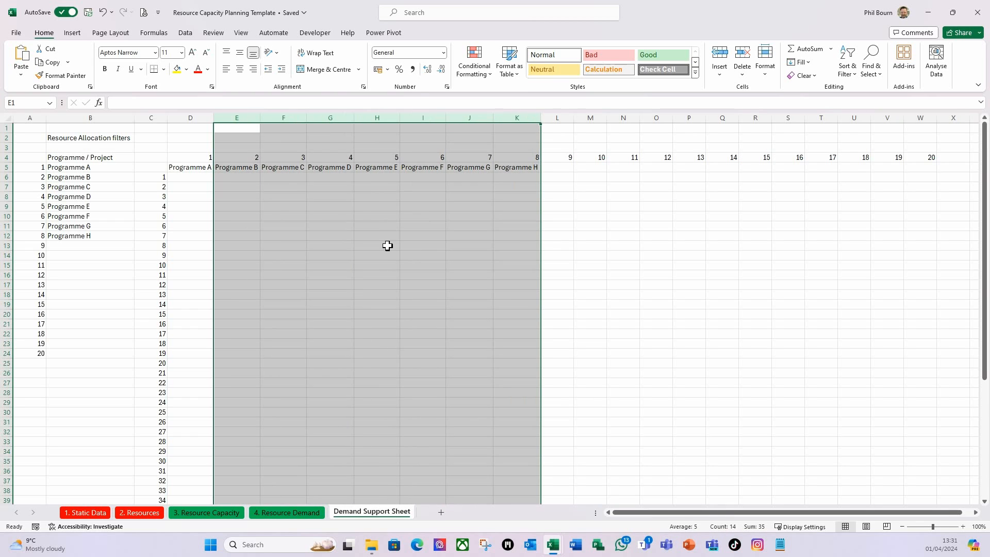
left_click(387, 246)
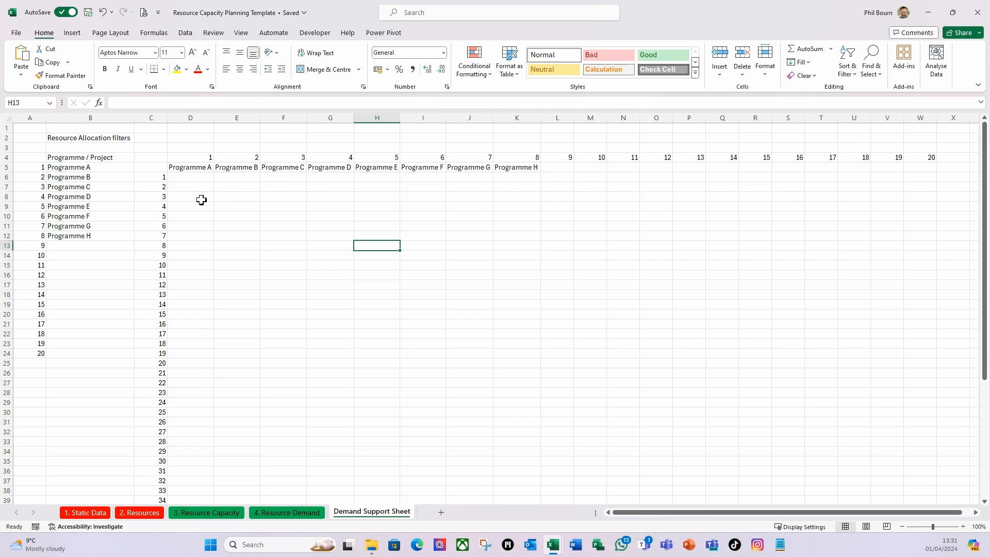
Step: Check the programme and project Cross reference Table on the 1. Static Data sheet, then return to D6 on Demand Support Sheet
left_click(207, 178)
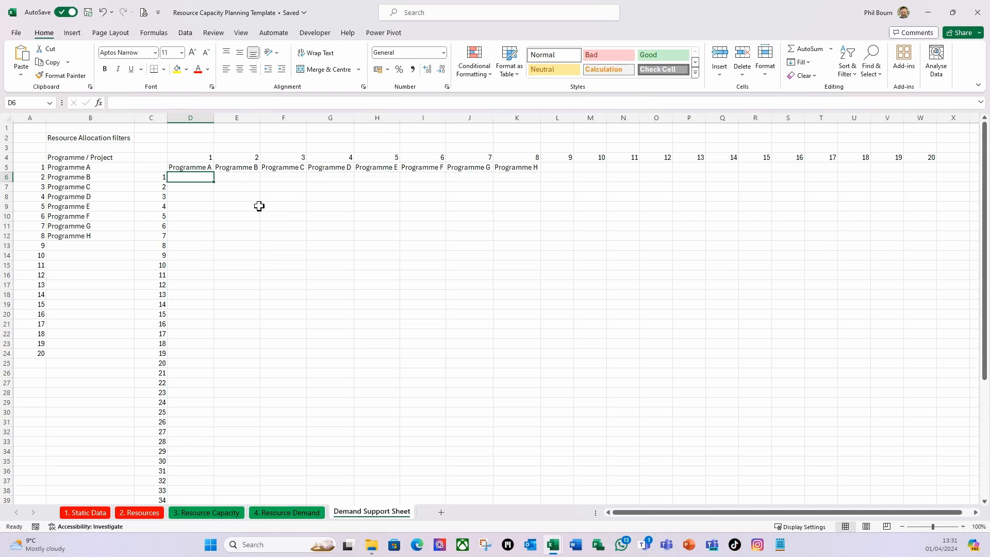
left_click(76, 514)
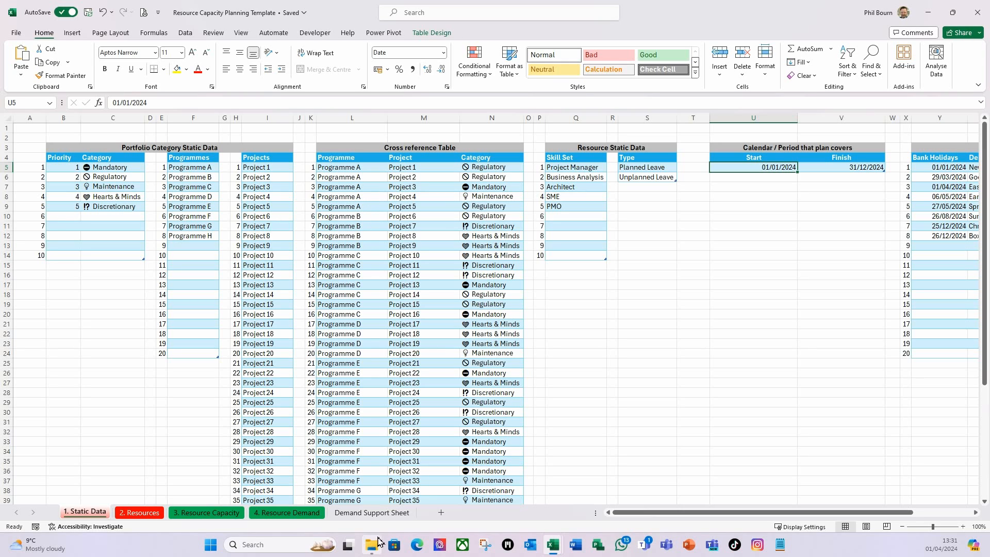
left_click(373, 513)
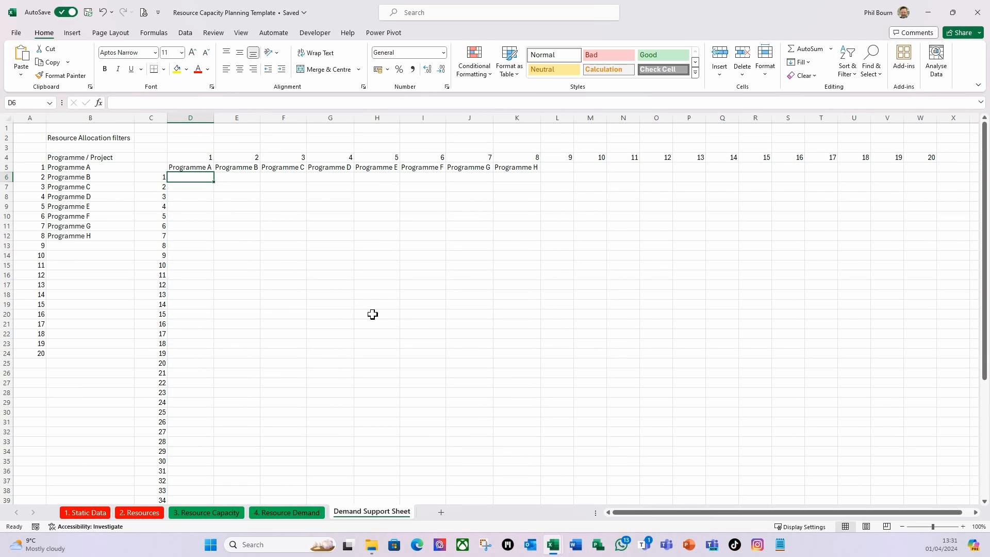
Step: Start a FILTER formula in D6 with tblPortfolioXfer[[Project]:[Project]] as the array
type("=filter")
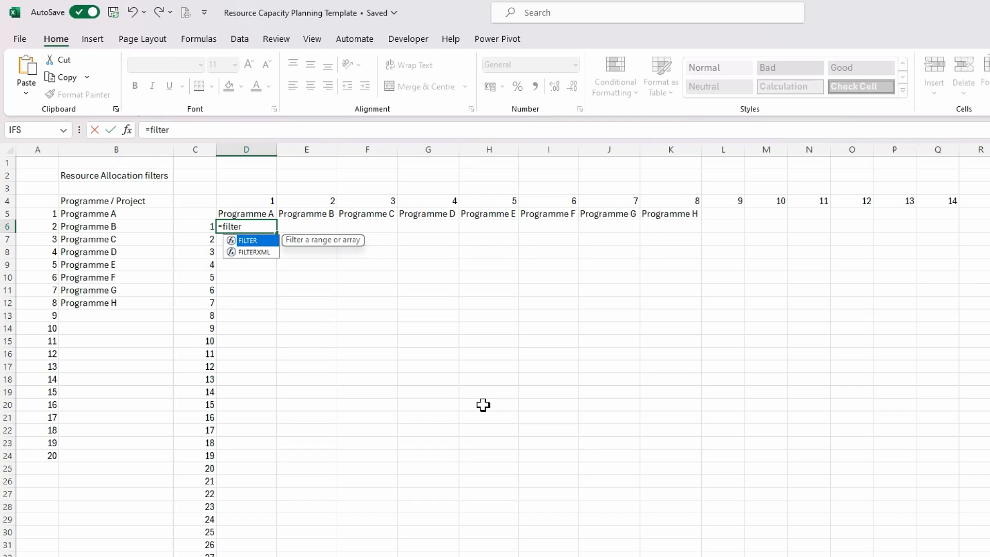
key("Tab")
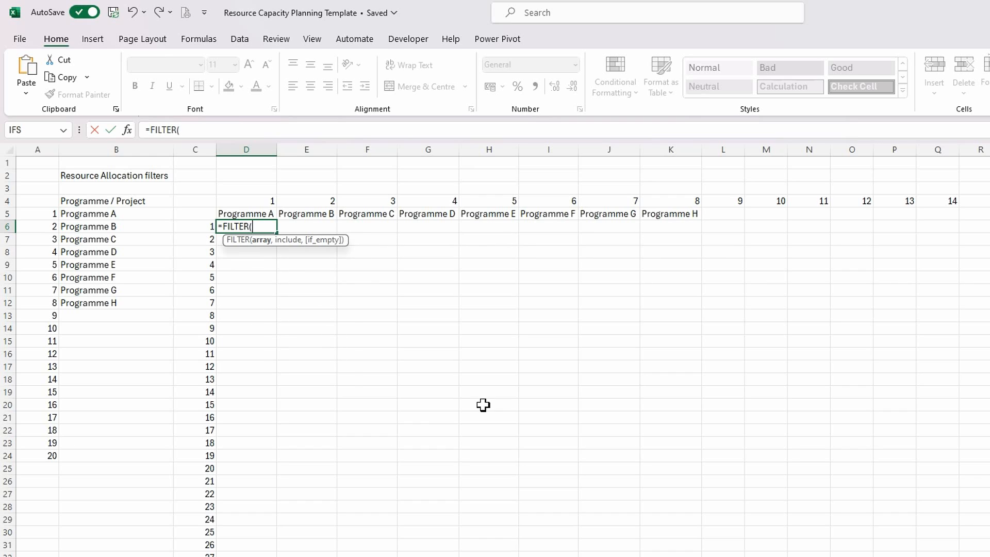
type("tbl")
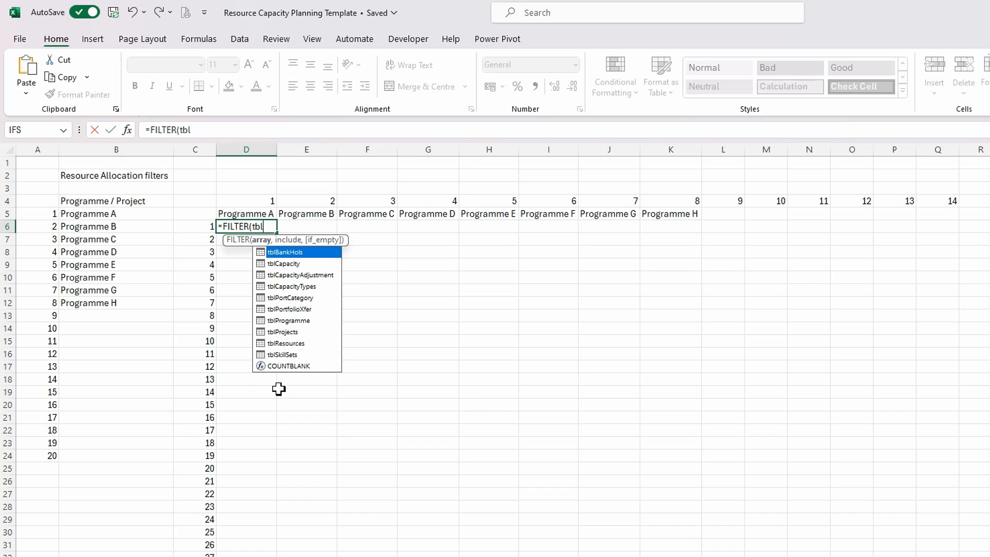
double_click(283, 309)
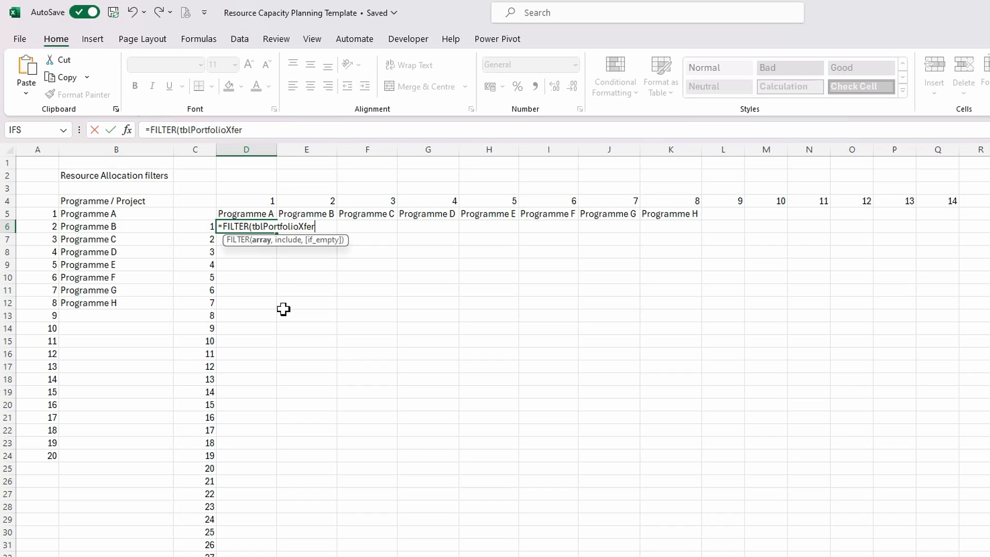
type("[[")
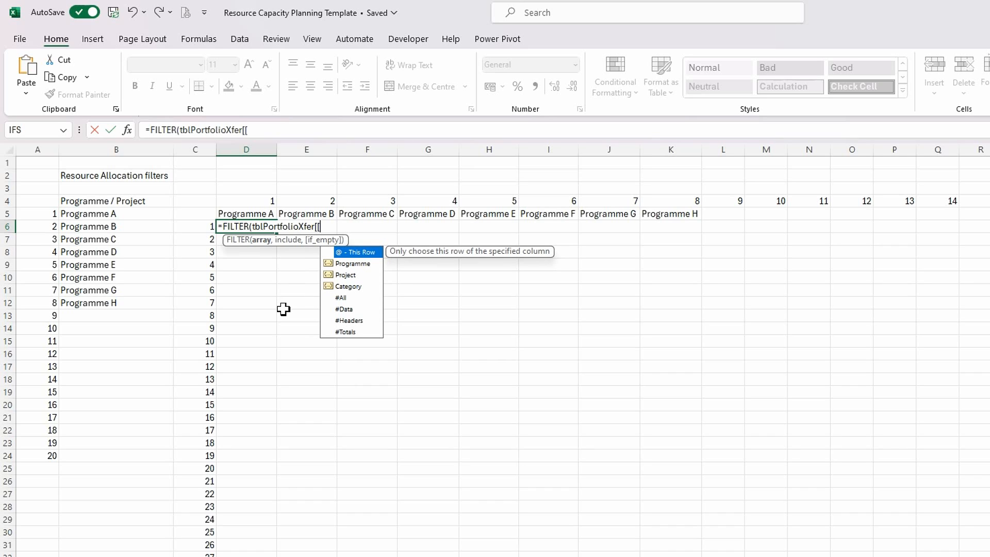
double_click(346, 275)
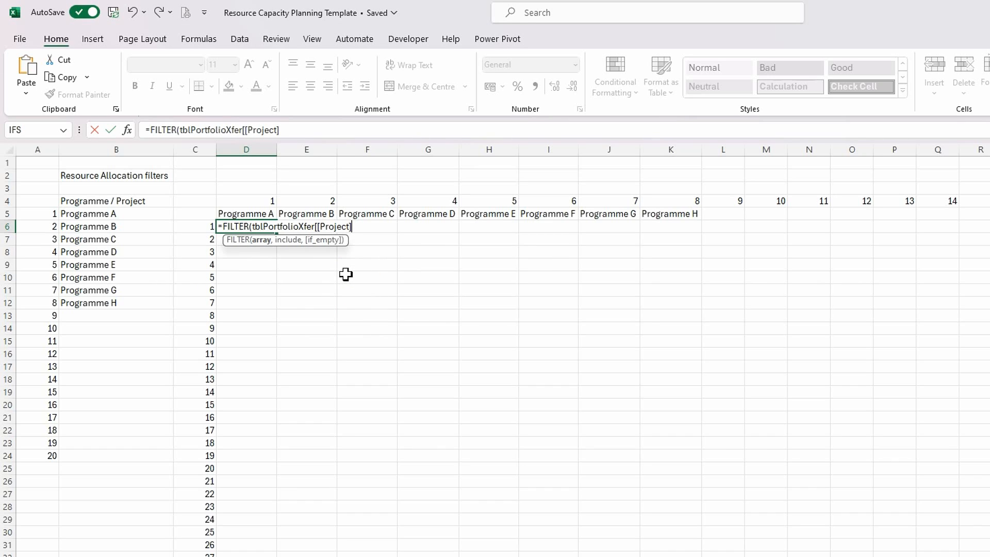
type("]:[")
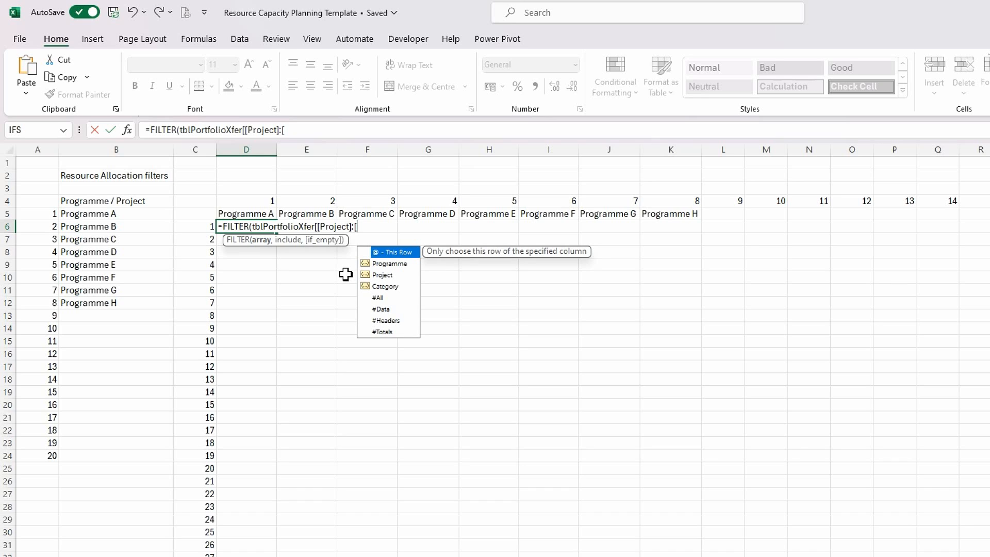
double_click(384, 276)
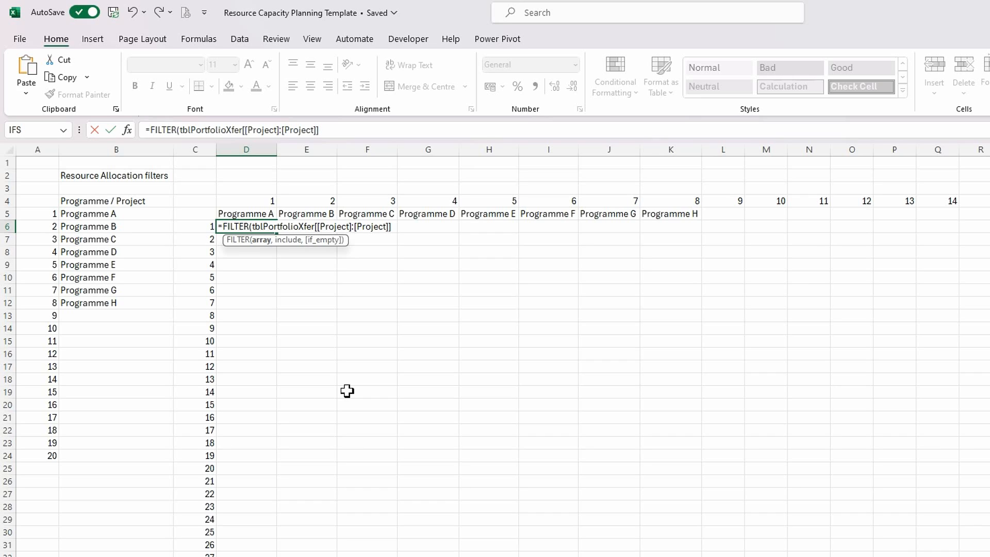
Step: Complete D6's FILTER formula with the condition tblPortfolioXfer[[Programme]:[Programme]]=D5 and "" as the if-empty value
type(",tbl")
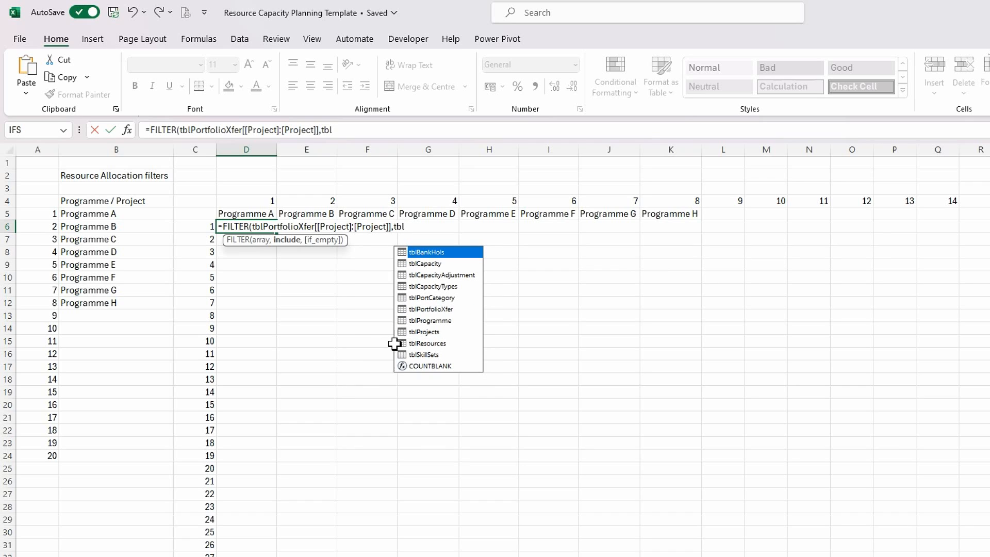
double_click(439, 309)
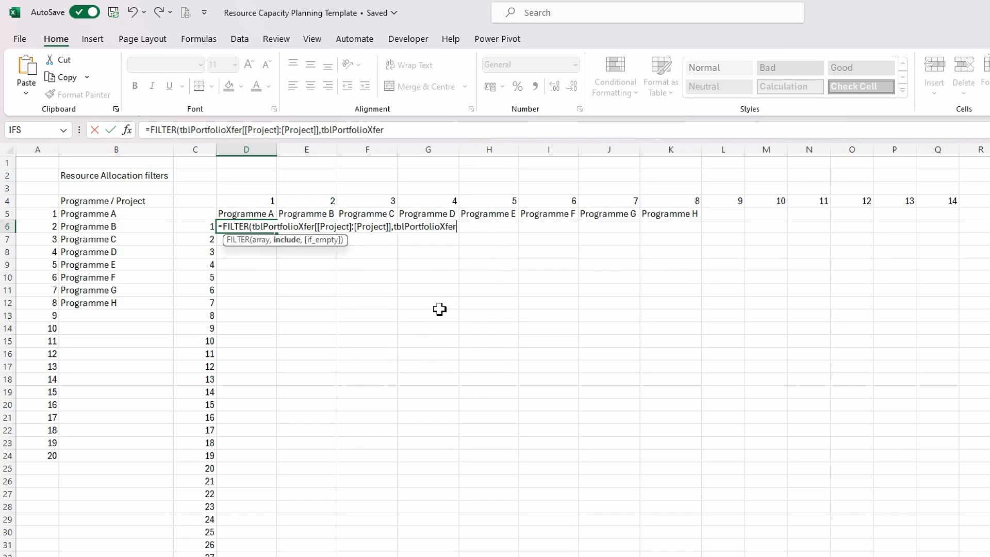
type("[[")
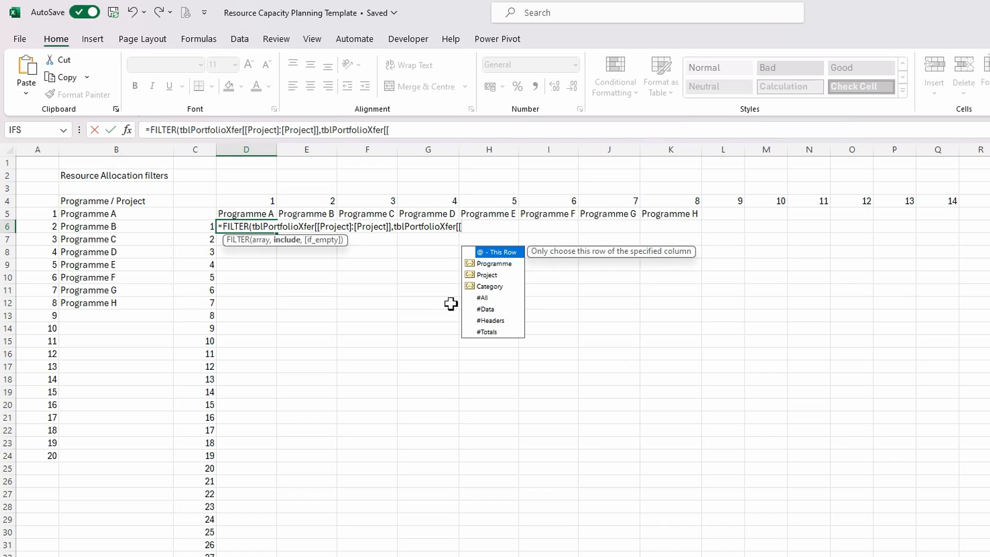
double_click(480, 264)
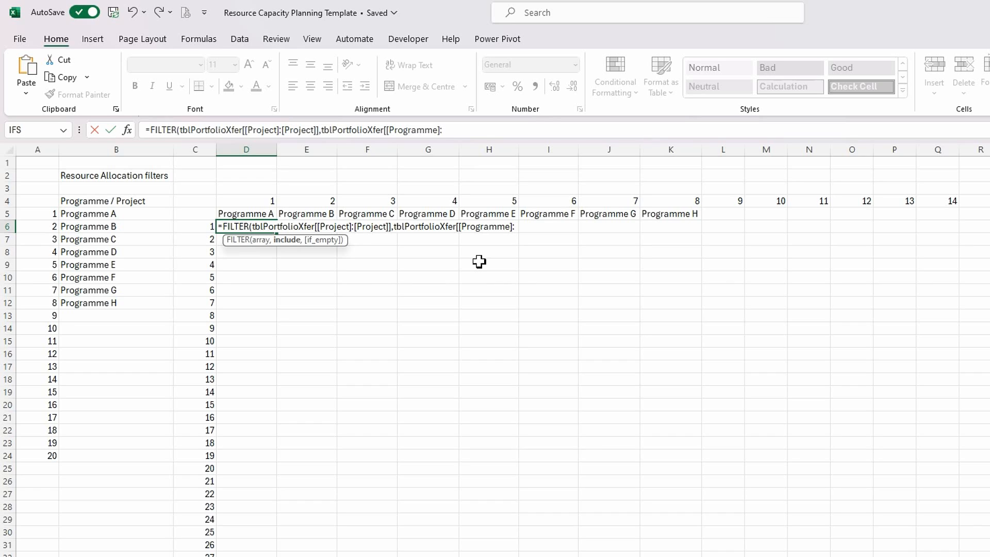
type(":[")
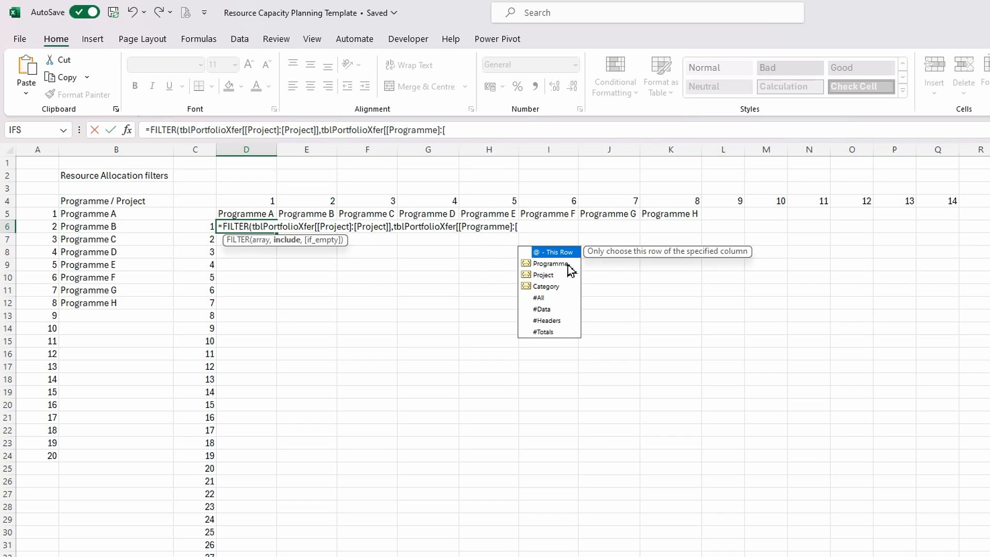
double_click(567, 264)
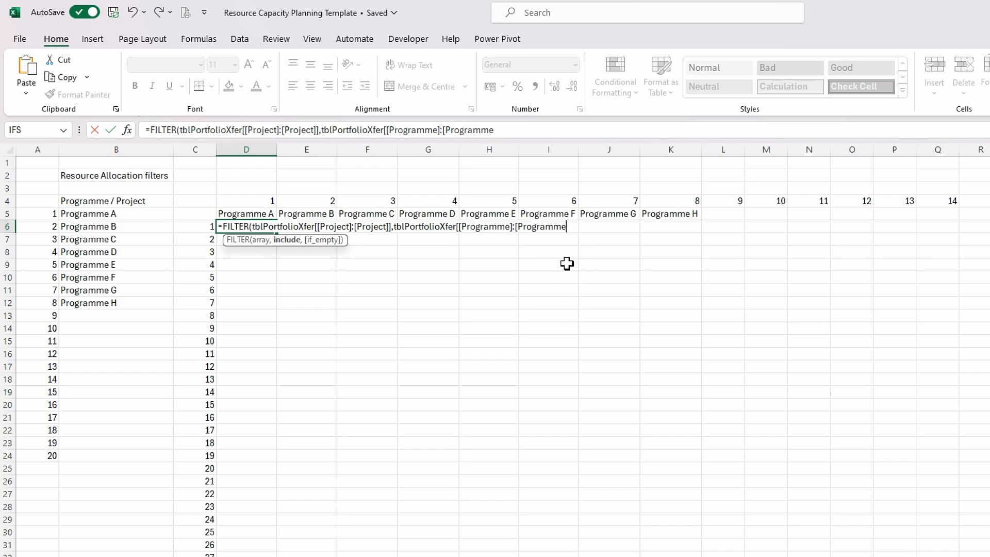
type("]]=")
left_click(245, 217)
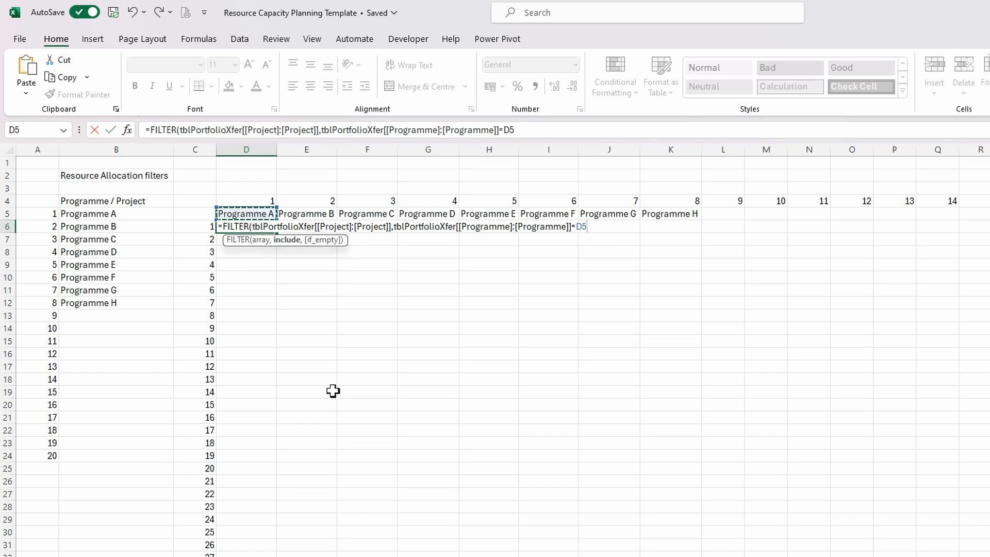
type(",")
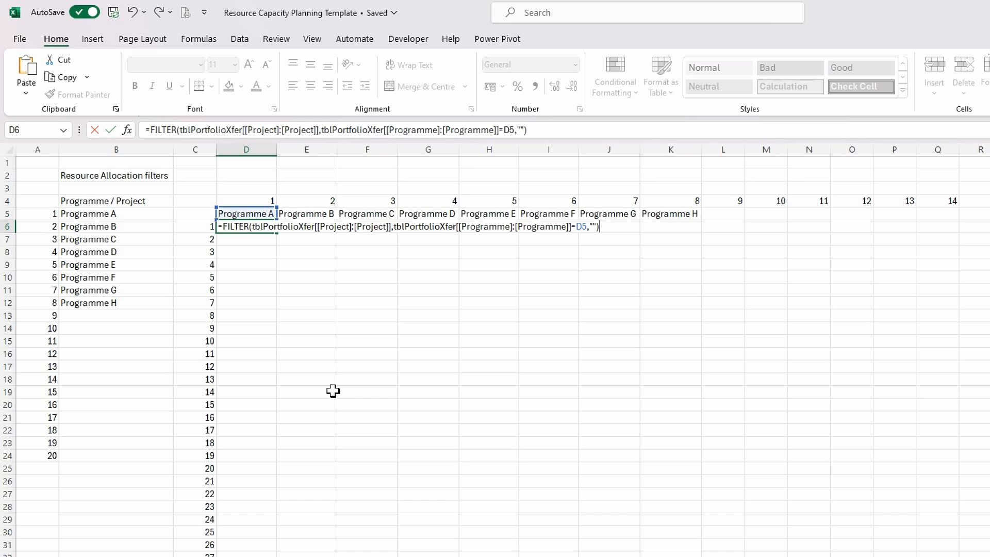
key("Return")
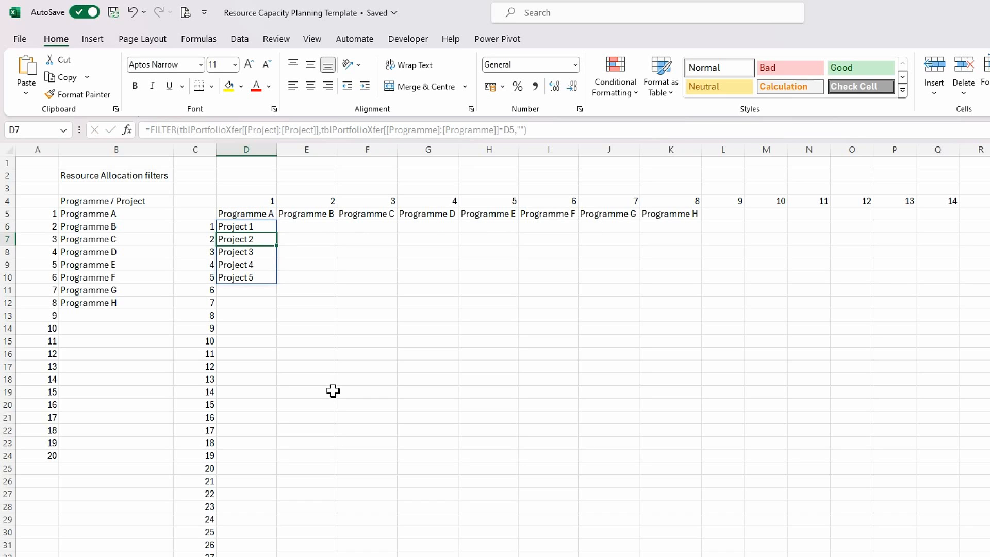
left_click(274, 381)
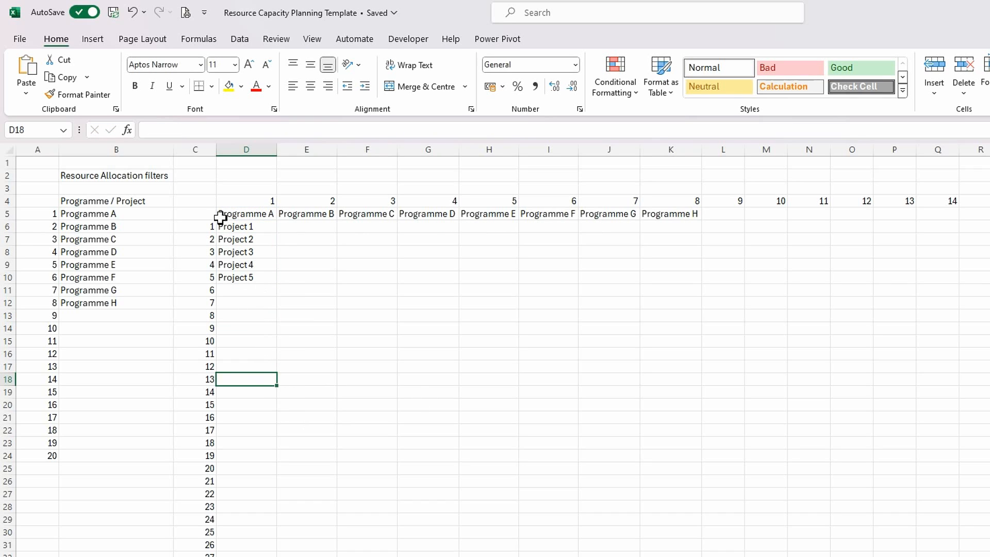
Step: Fill D6's FILTER formula across row 6 to W6
left_click(238, 230)
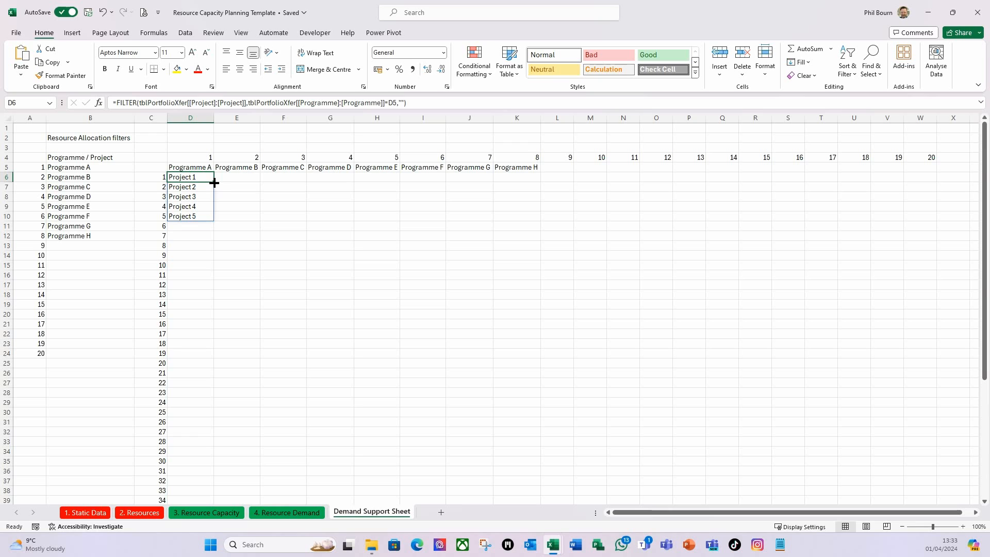
left_click_drag(214, 182, 928, 174)
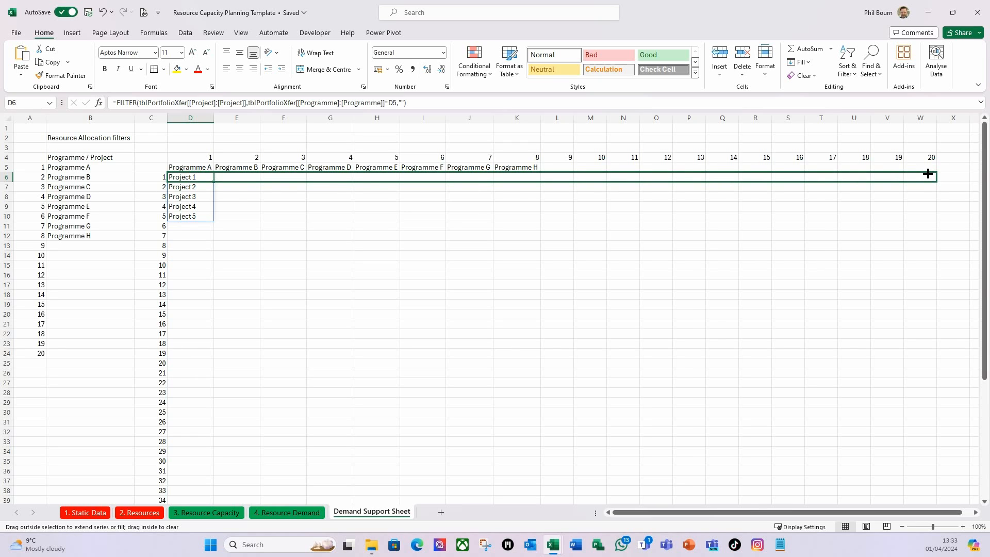
left_click_drag(928, 173, 929, 176)
left_click(471, 374)
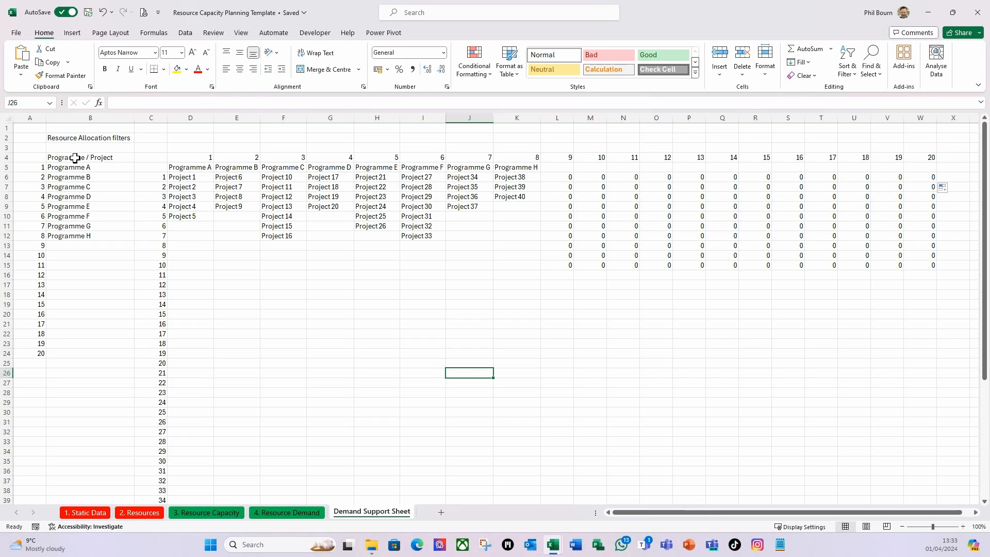
Step: Apply the Calculation cell style to the programme list B4:B24 and the programme and project grid C4:W55
left_click_drag(75, 158, 78, 355)
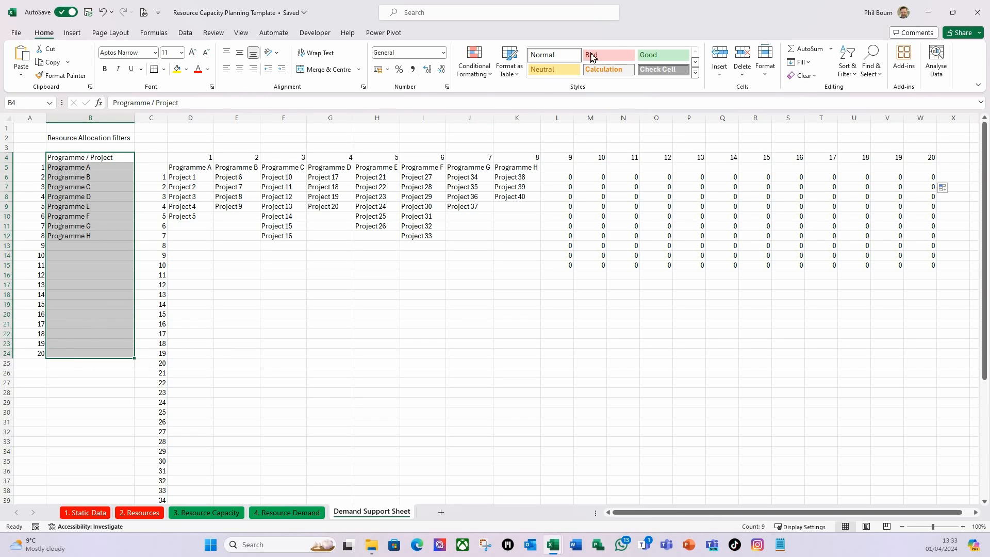
left_click(609, 69)
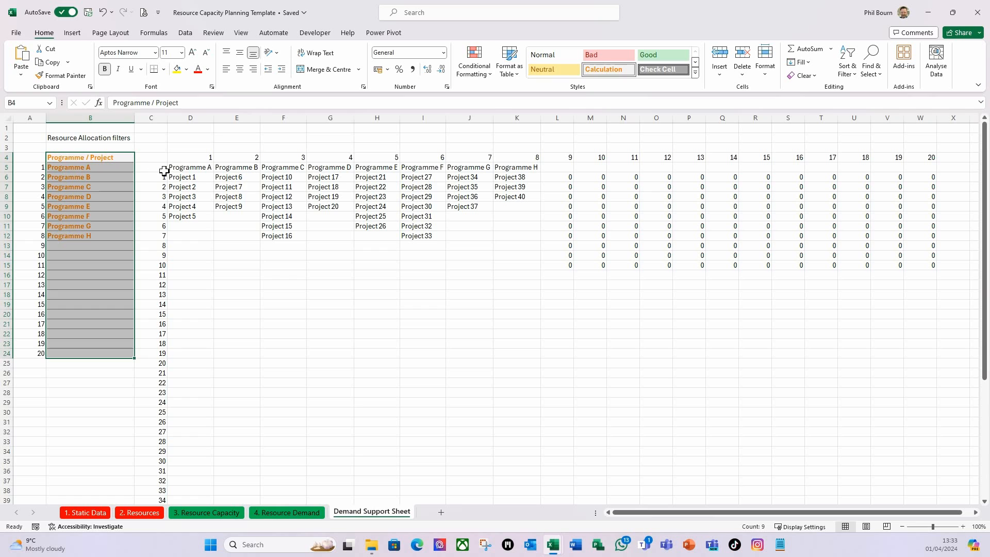
left_click_drag(157, 168, 636, 230)
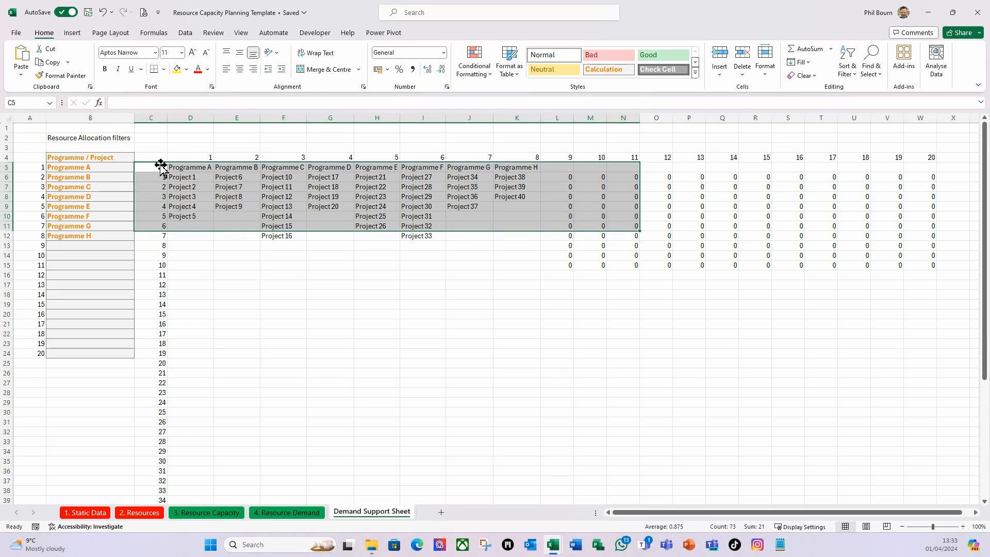
left_click_drag(153, 157, 922, 185)
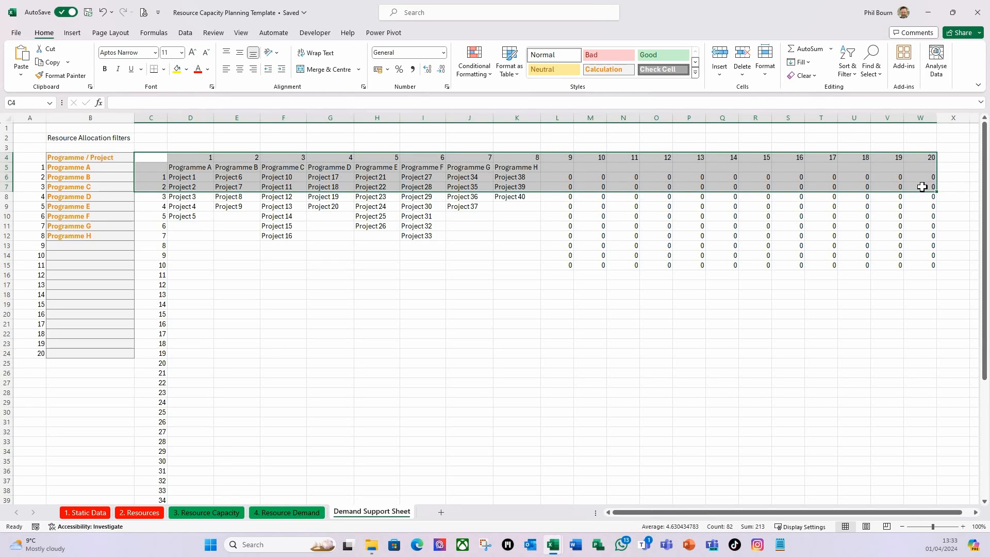
key("ctrl+shift+Down")
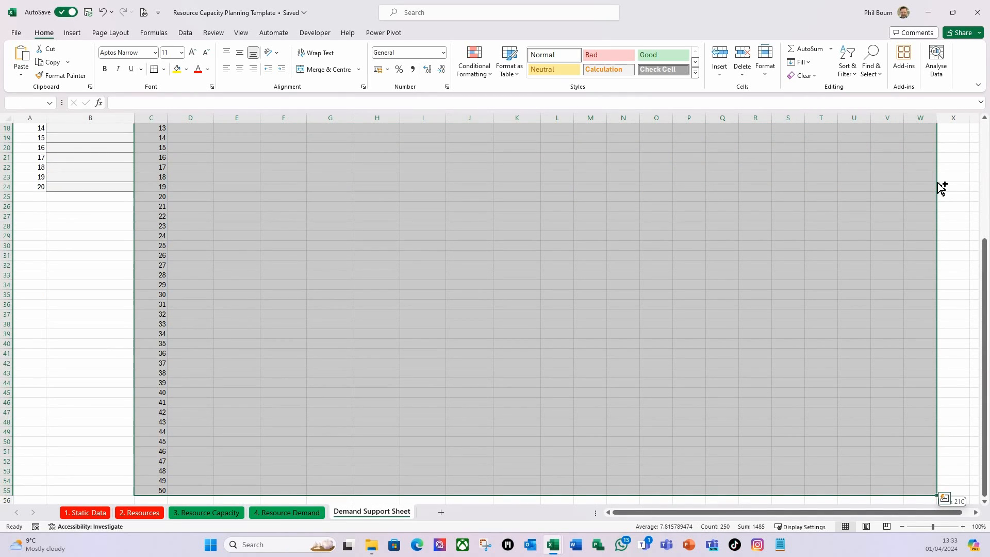
left_click(609, 71)
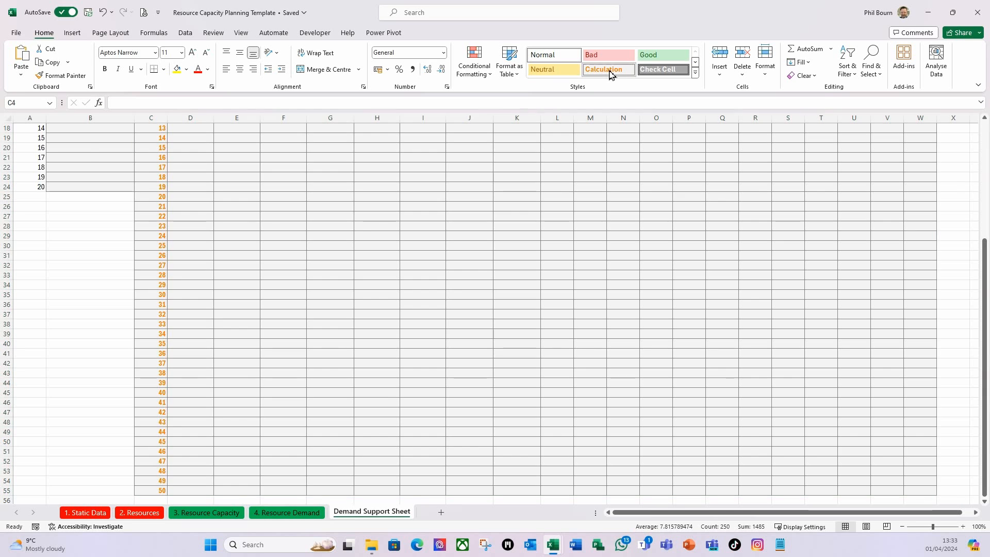
scroll(546, 201, "up", 6)
left_click(498, 335)
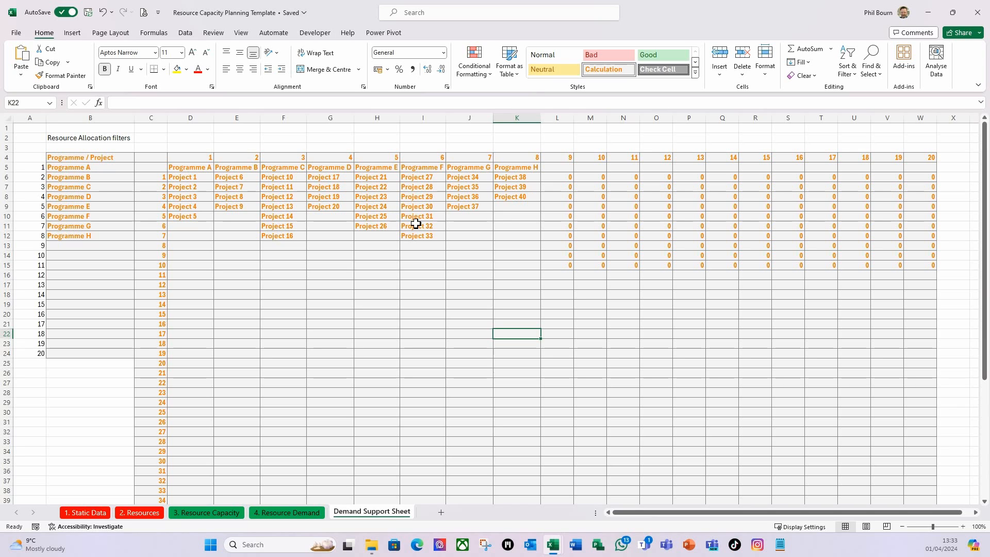
Step: Start a list-type data validation for Programme cell B4 on the 4. Resource Demand sheet
left_click(304, 513)
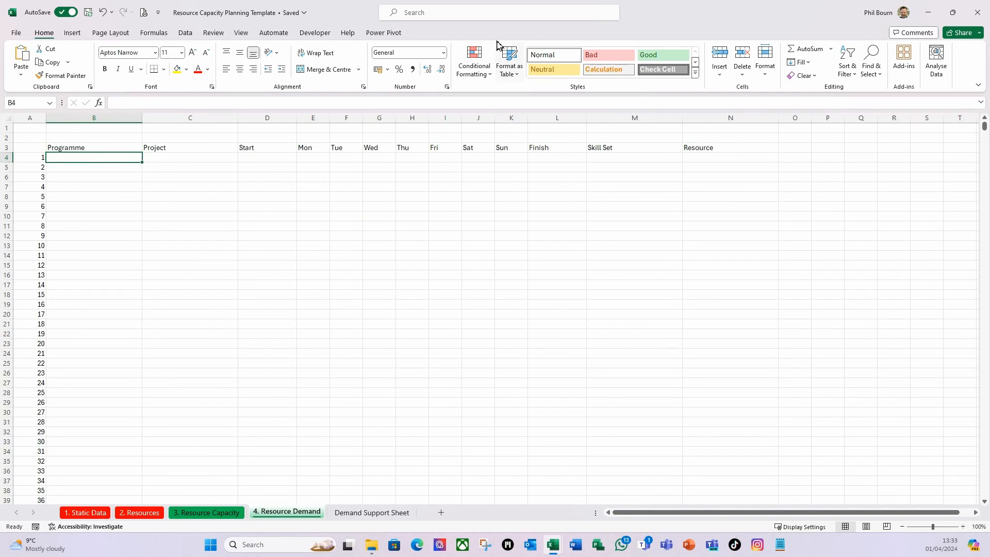
left_click(186, 34)
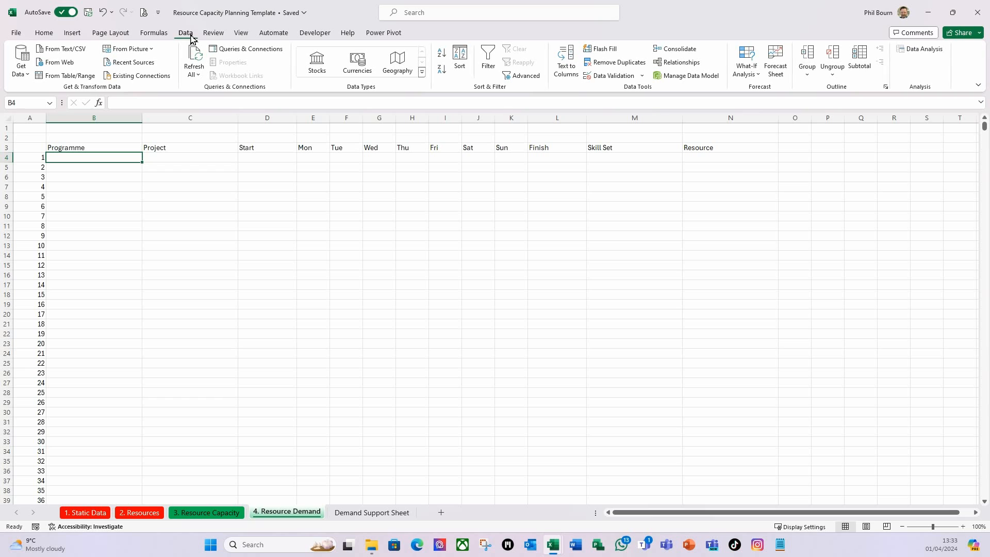
left_click(642, 76)
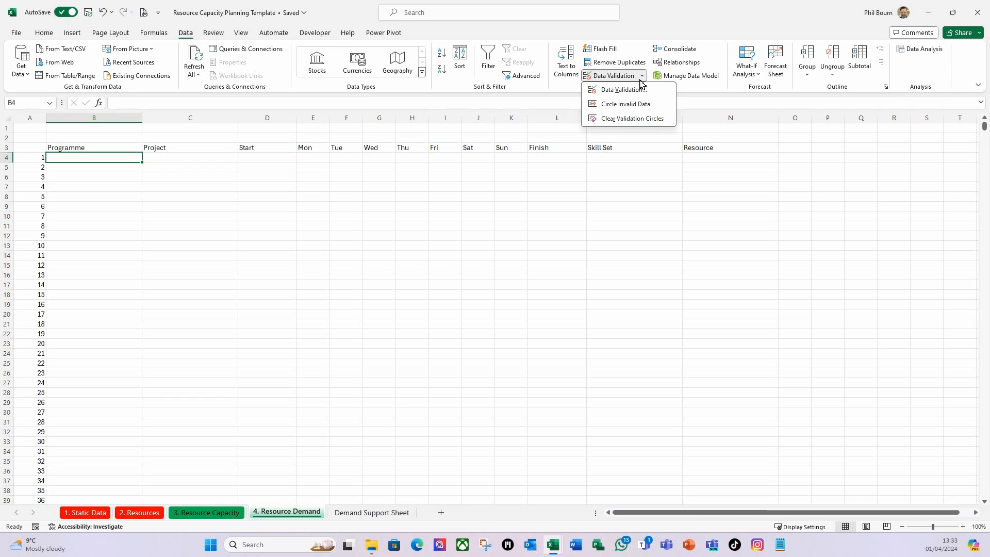
left_click(620, 93)
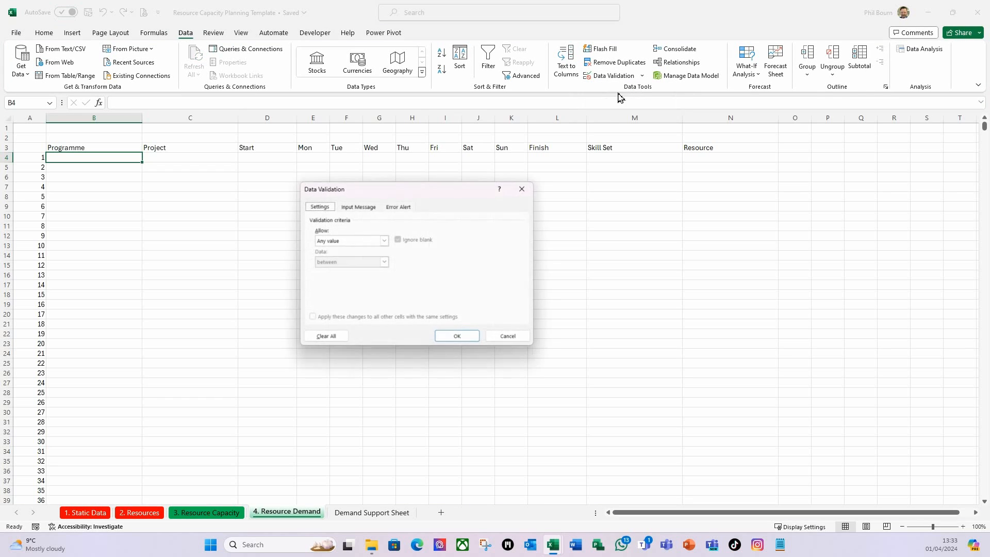
left_click(384, 241)
left_click(317, 271)
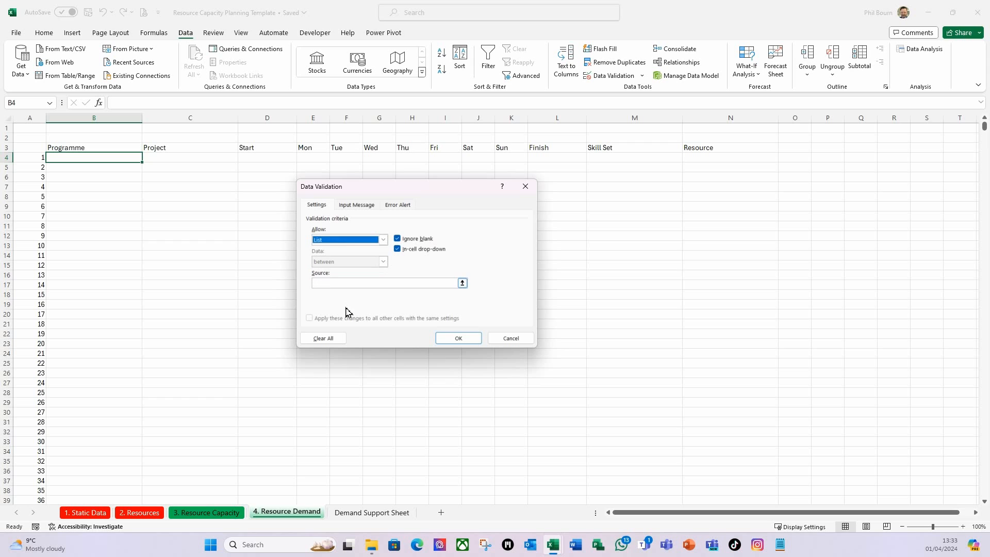
Step: Set B4's list source to ='Demand Support Sheet'!$B$5#, apply the validation, and choose Programme A in B4
left_click(462, 283)
left_click(365, 514)
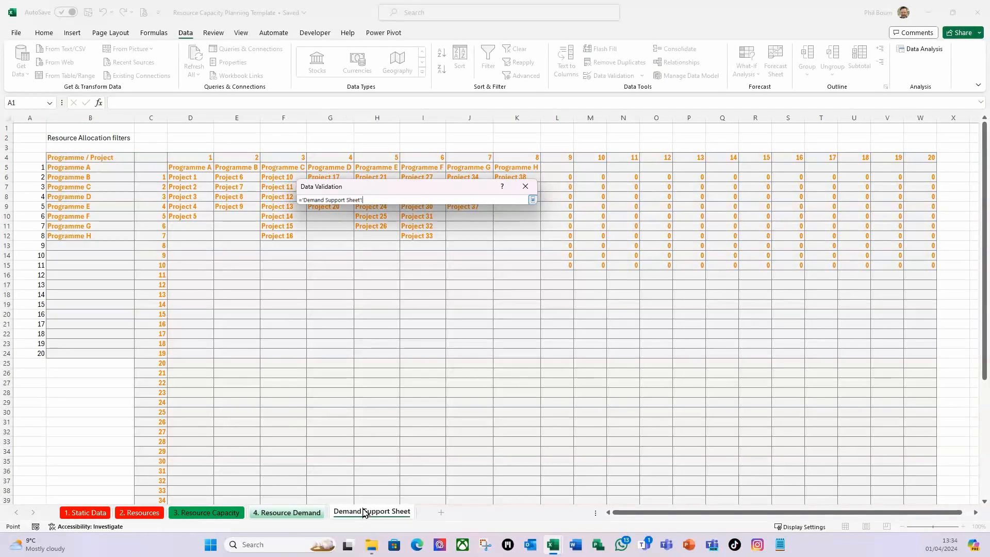
left_click(77, 171)
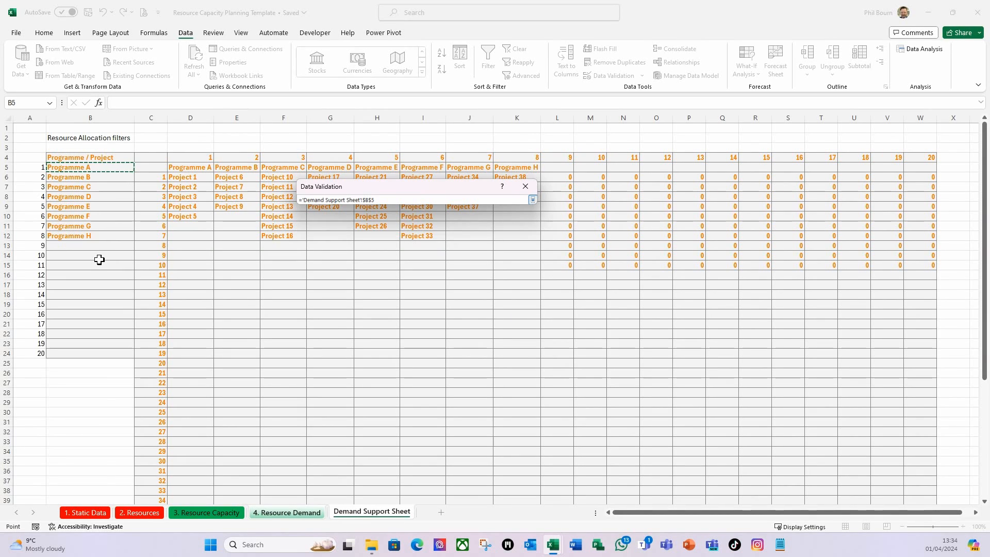
type("#")
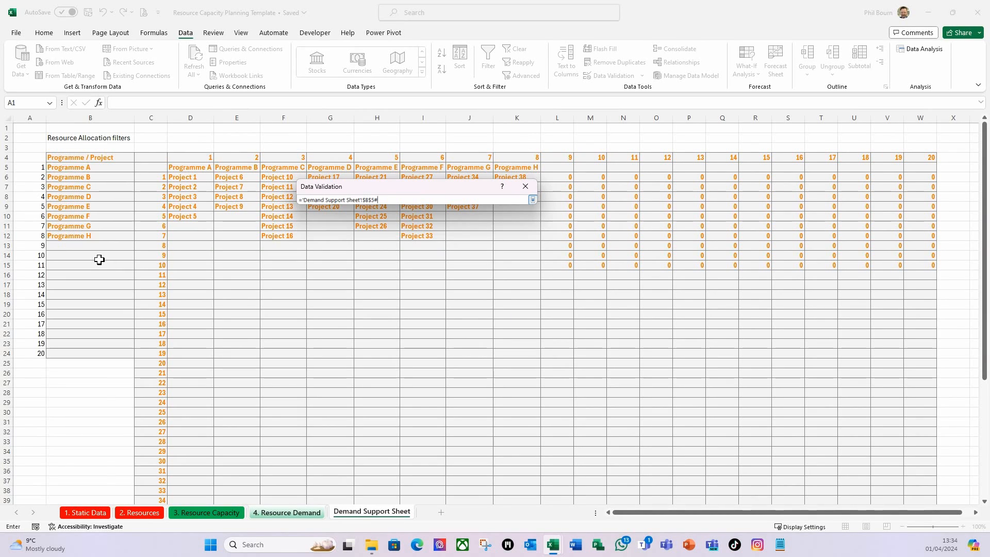
left_click(533, 201)
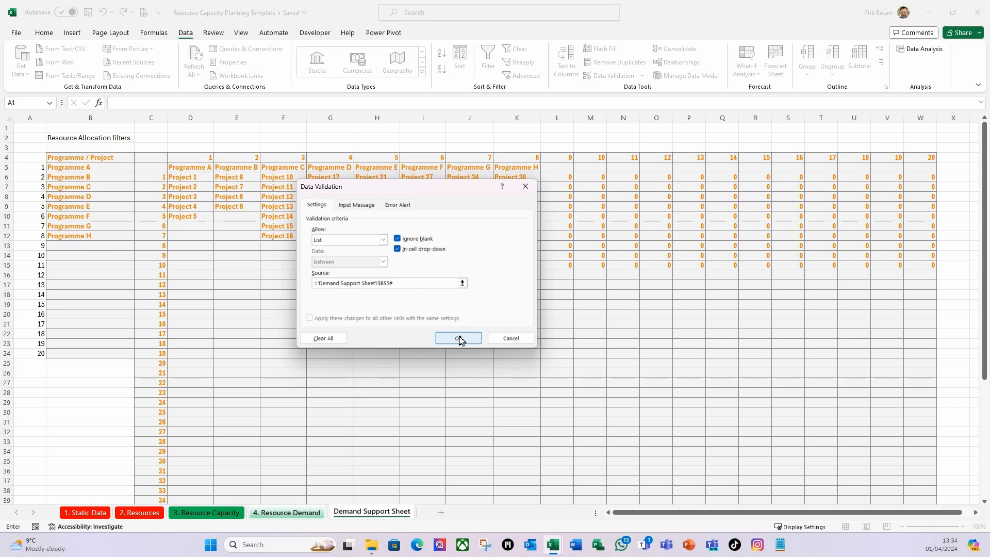
left_click(460, 338)
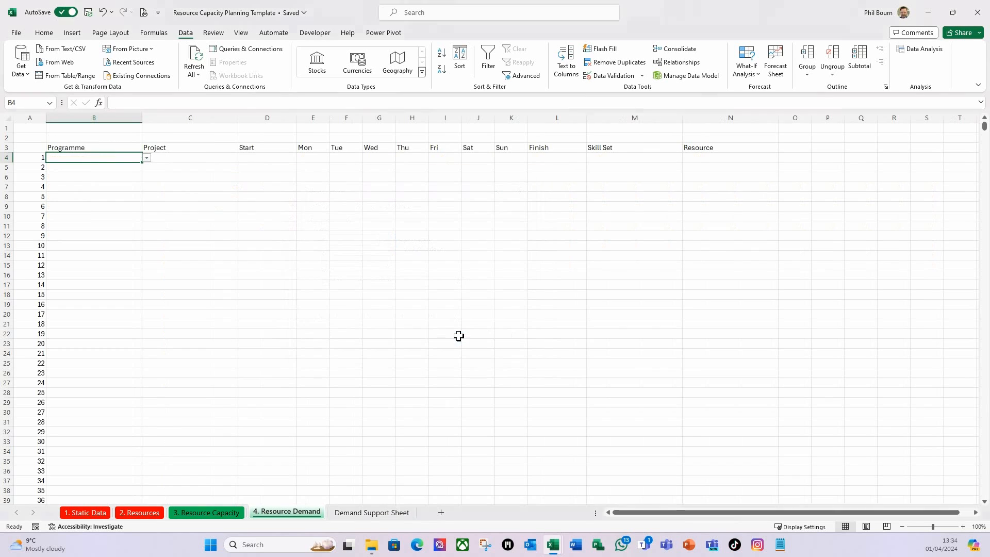
left_click(147, 158)
left_click(88, 168)
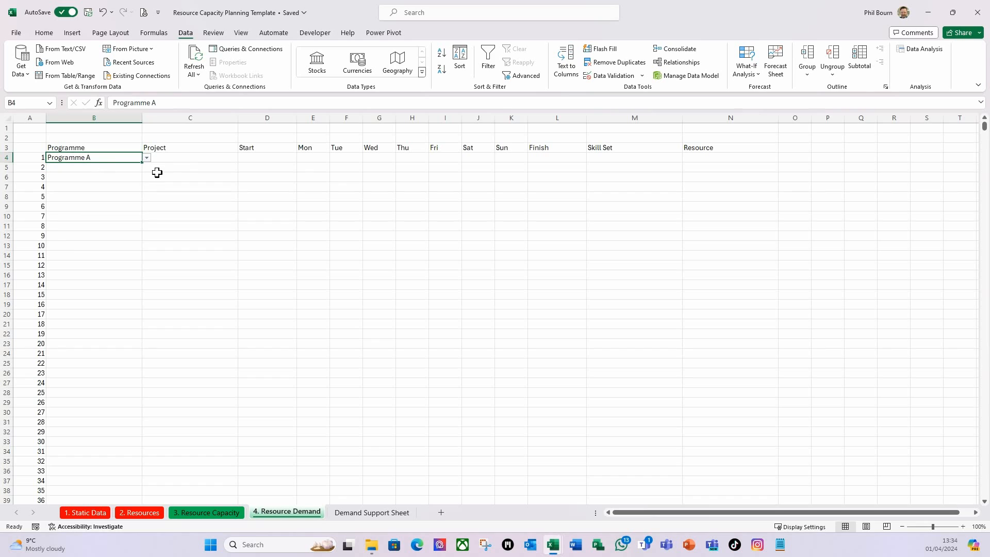
Step: Start an XLOOKUP formula in Project cell C4 with B4 as the lookup value
left_click(181, 159)
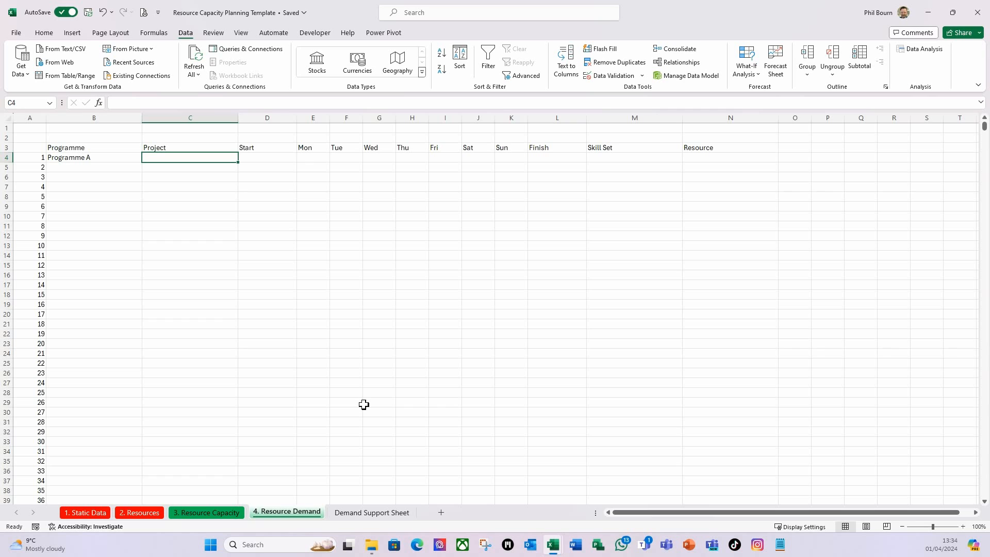
type("=xl")
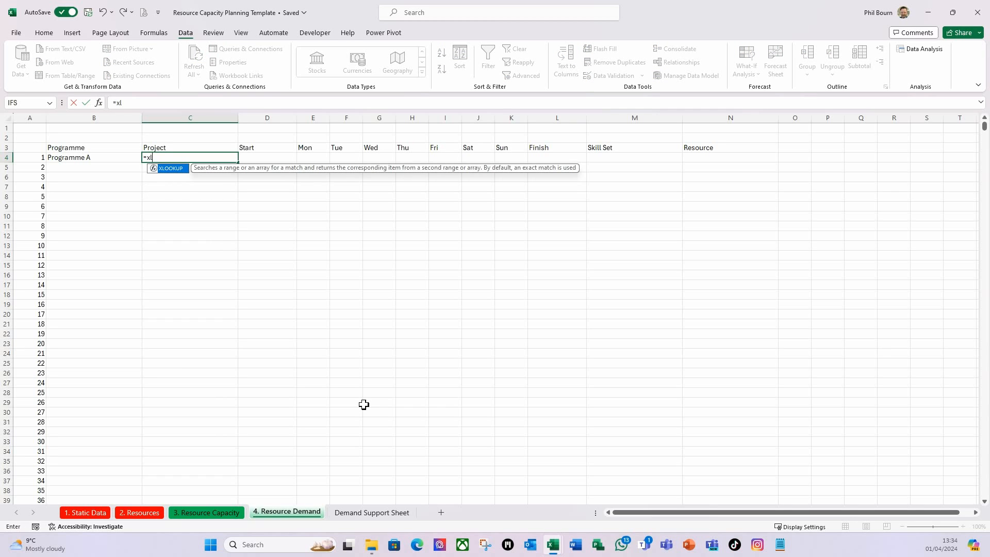
key("Tab")
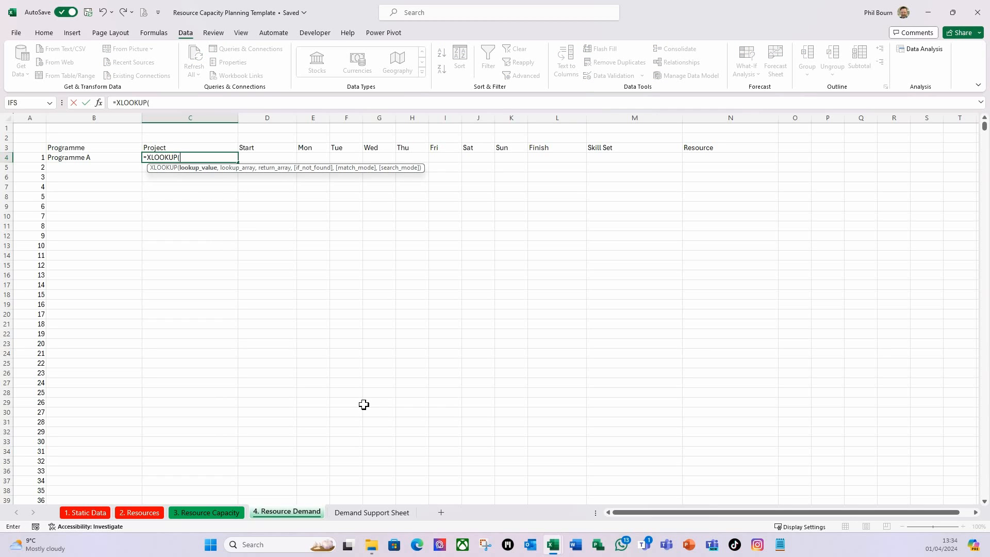
left_click(93, 159)
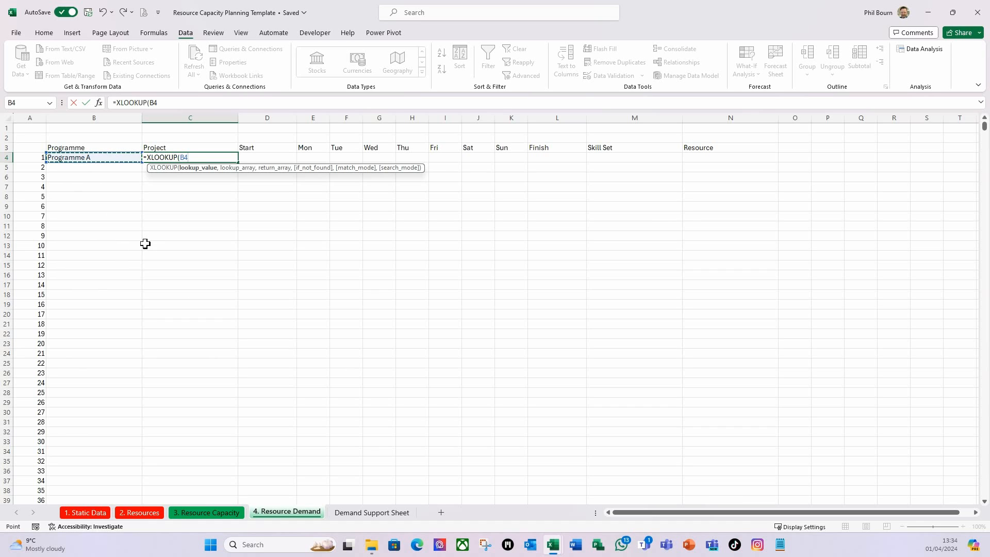
type(",")
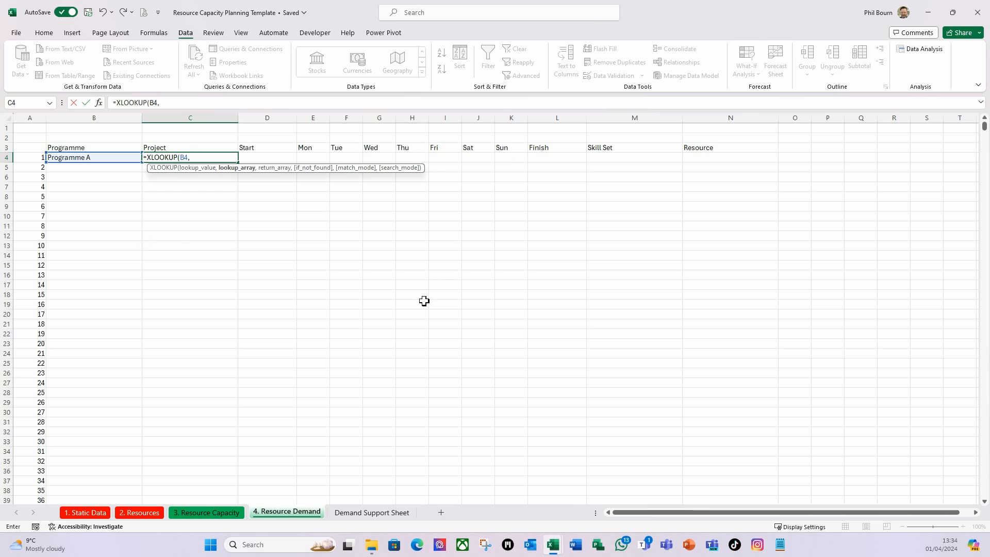
Step: Use the absolute programme header range 'Demand Support Sheet'!$D$5:$W$5 as the XLOOKUP lookup array
left_click(360, 513)
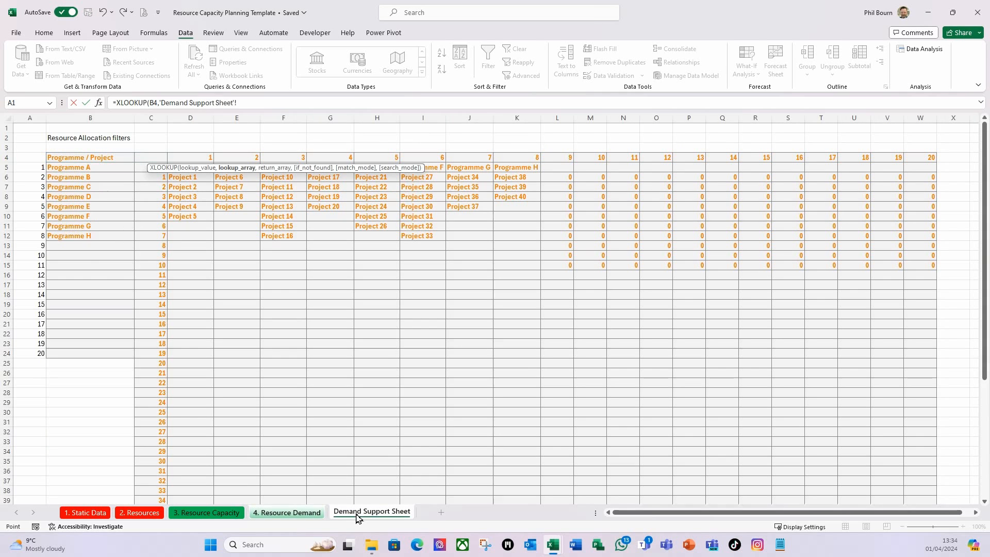
left_click(140, 171)
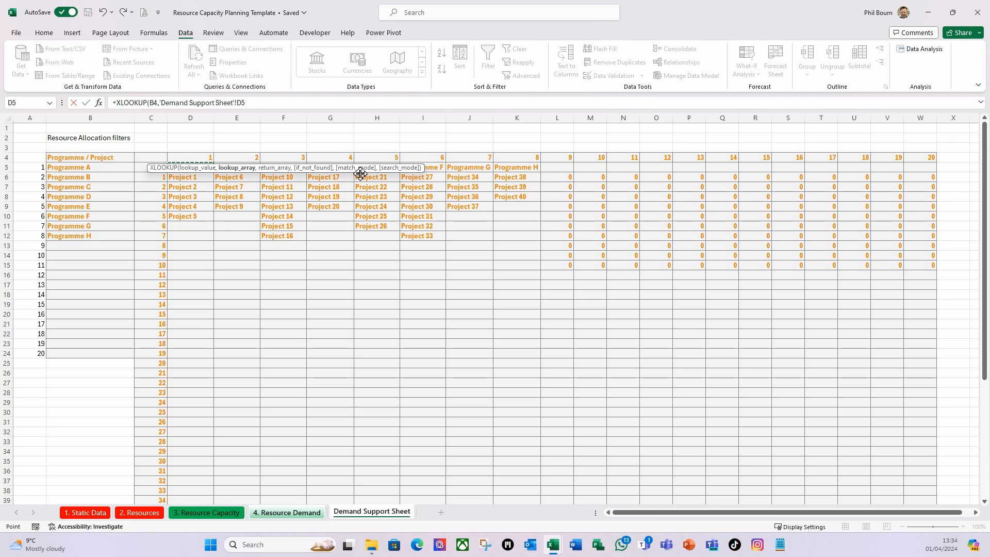
left_click_drag(361, 169, 372, 118)
left_click_drag(197, 168, 917, 165)
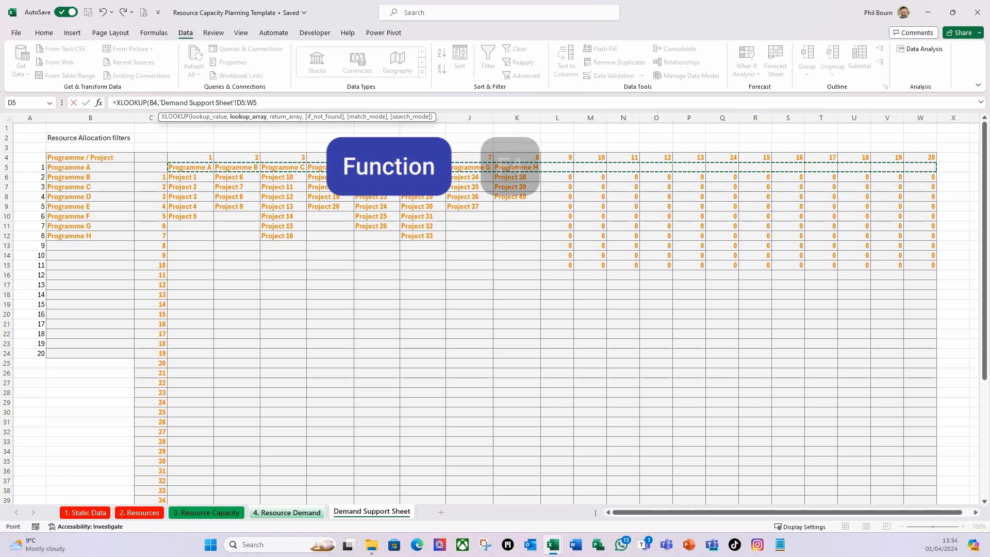
key("F4")
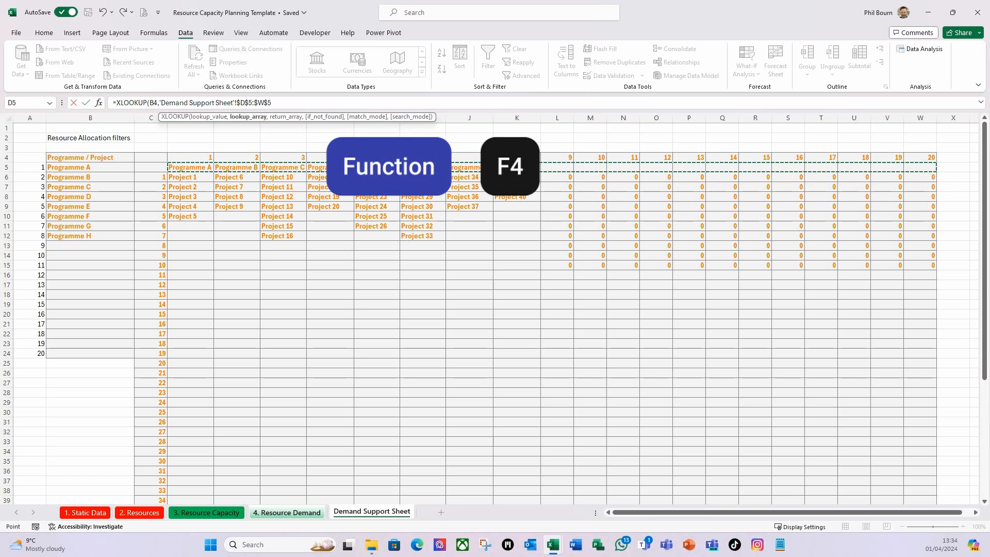
type(",")
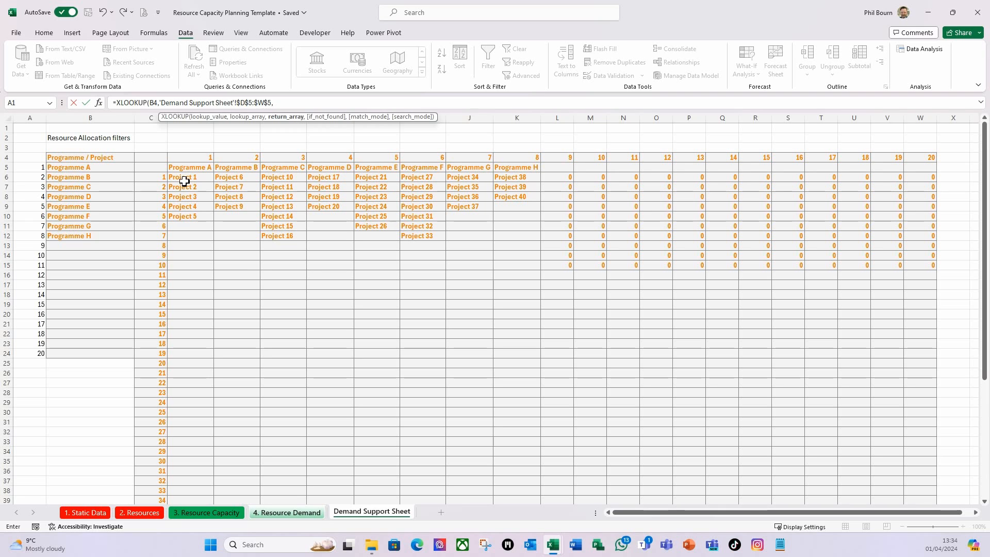
Step: Complete C4's XLOOKUP formula with the absolute project grid 'Demand Support Sheet'!$D$6:$W$55 as the return array
left_click_drag(184, 181, 905, 324)
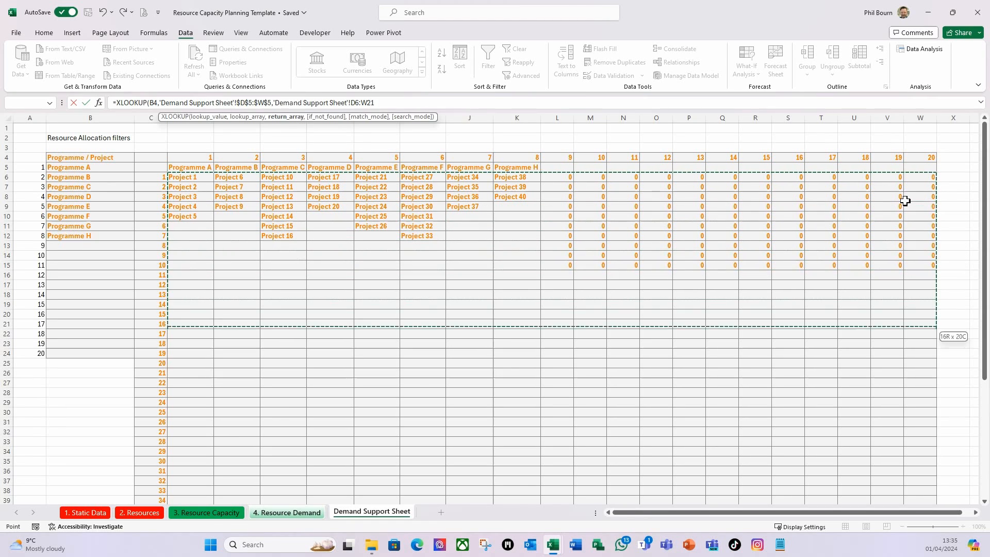
key("shift+Down")
key("shift+Down")
key("shift+Down")
key("shift+Down")
key("shift+Down")
key("shift+Down")
key("shift+Down")
key("shift+Down")
key("shift+Down")
key("shift+Down")
key("shift+Down")
key("shift+Down")
key("shift+Down")
key("shift+Down")
key("shift+Down")
key("shift+Down")
key("shift+Down")
key("shift+Down")
key("shift+Down")
key("shift+Down")
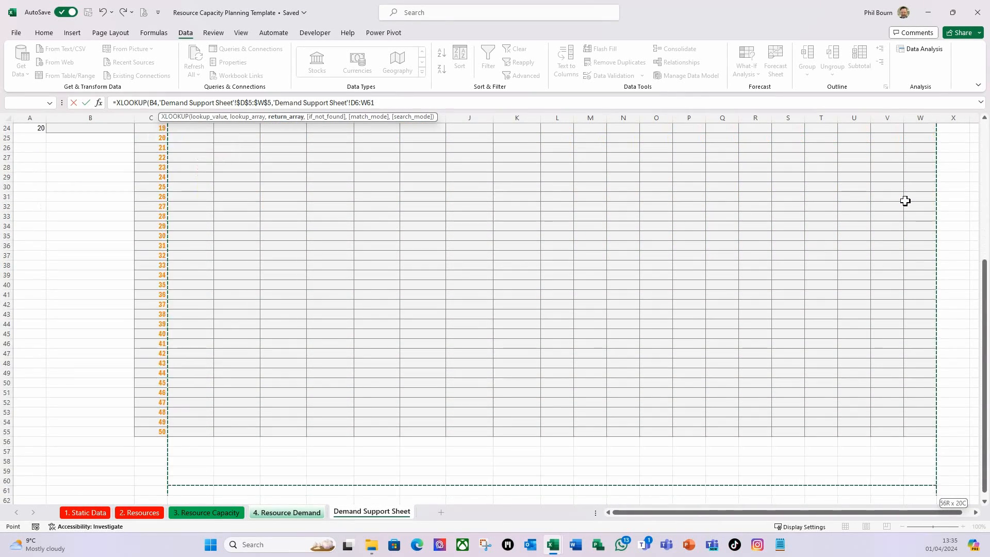
key("shift+Up")
key("shift+Up")
key("shift+Up")
key("shift+Up")
key("shift+Up")
key("shift+Up")
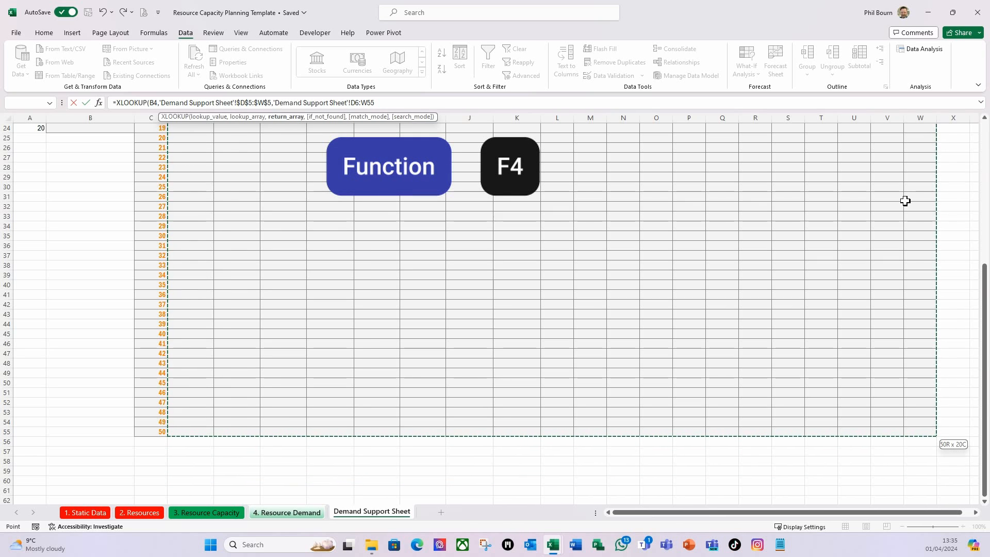
key("F4")
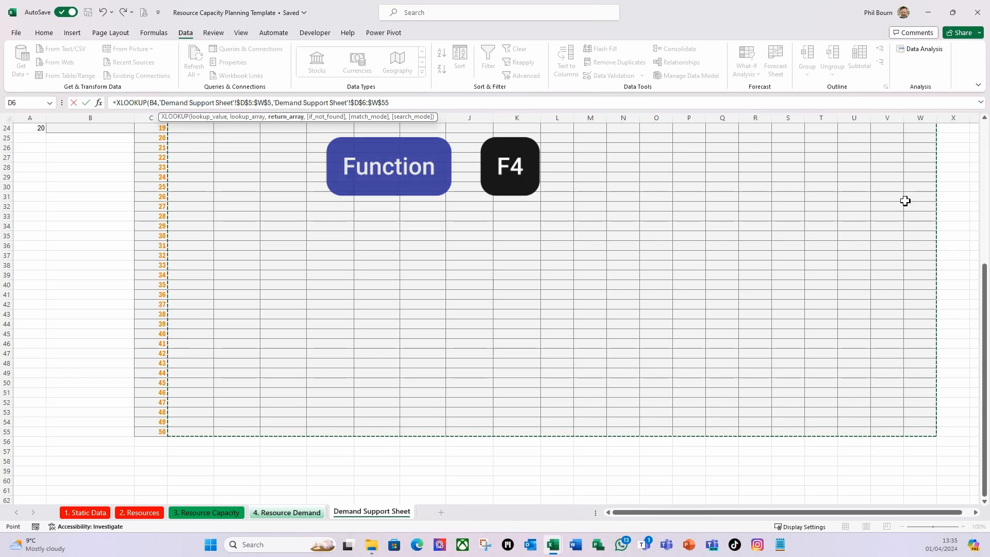
type(")")
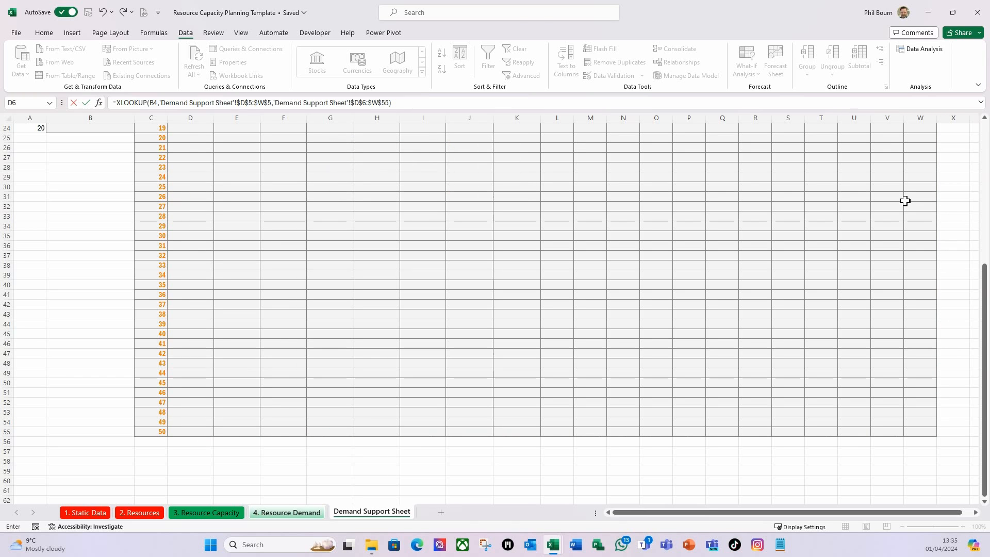
key("Return")
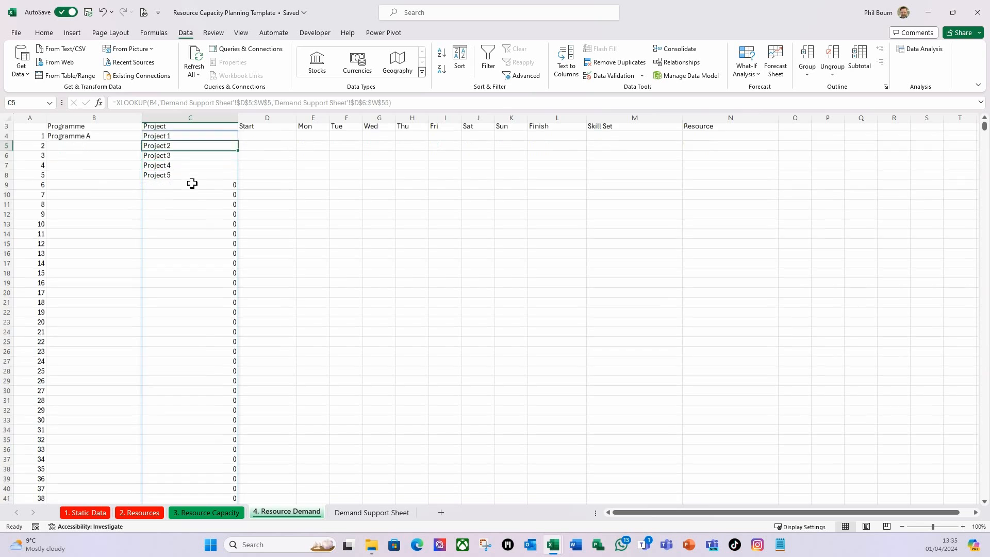
Step: Test the project lookup by switching B4 to Programme B and back to Programme A
scroll(189, 196, "down", 3)
scroll(189, 197, "up", 3)
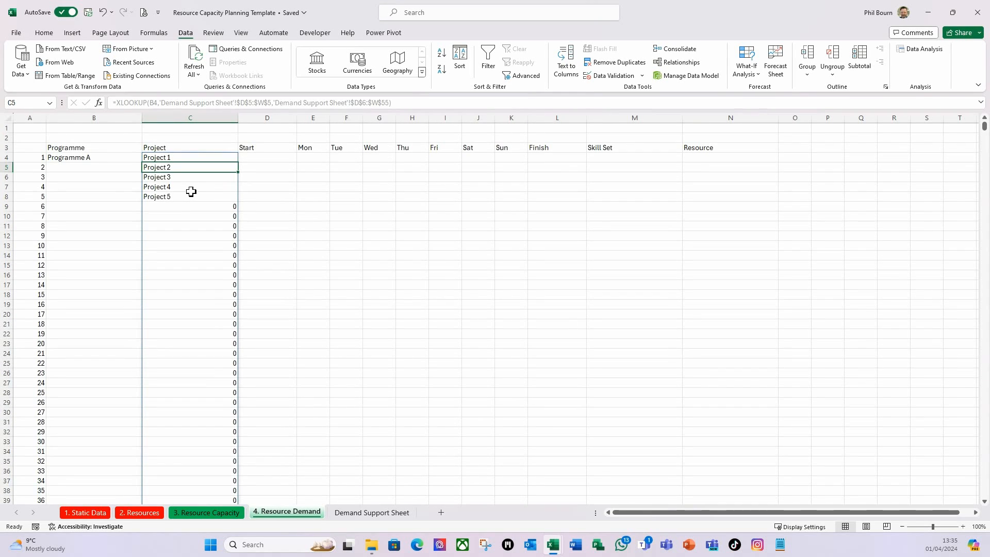
left_click(88, 160)
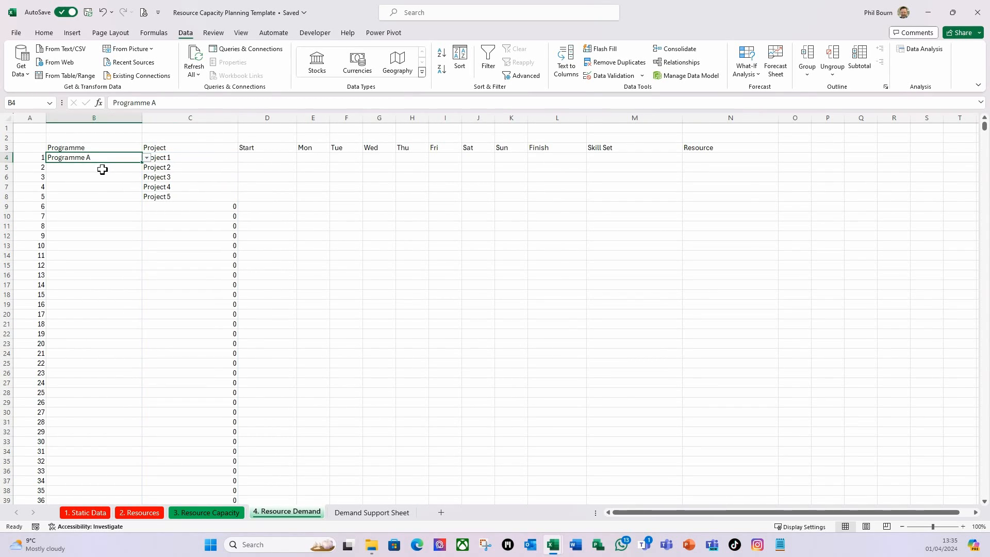
left_click(147, 158)
left_click(94, 176)
left_click(147, 158)
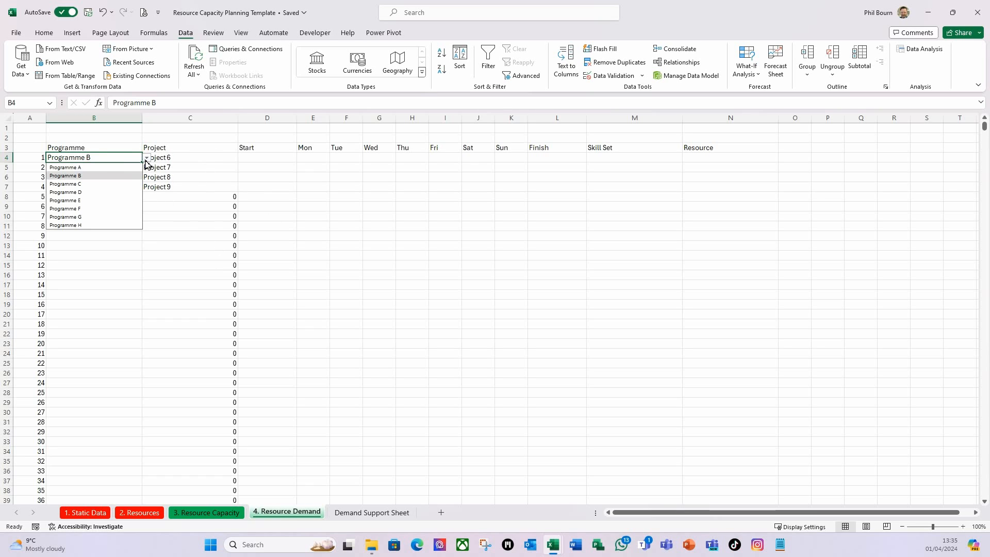
left_click(106, 167)
Step: Copy the full XLOOKUP formula text from C4 and clear the cell
left_click(209, 158)
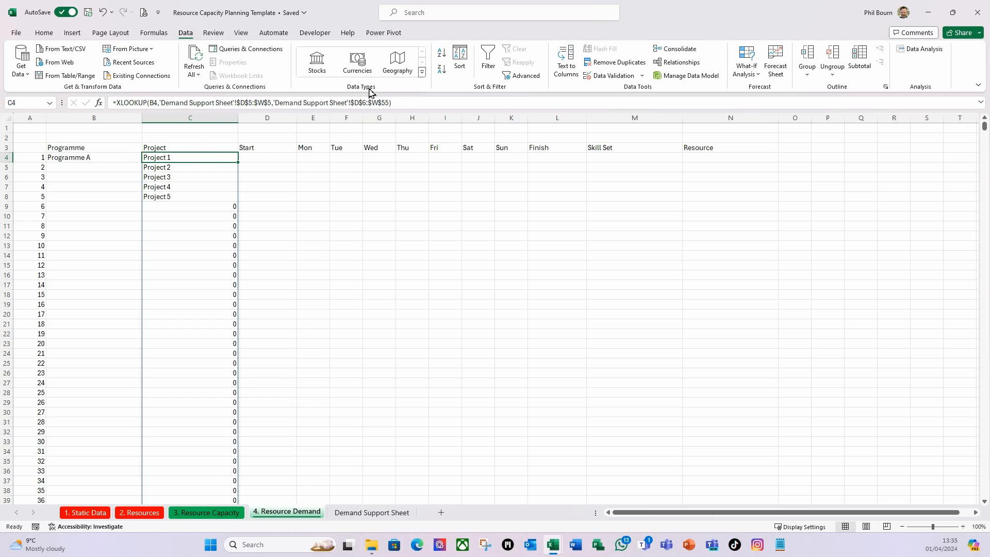
left_click_drag(405, 103, 124, 102)
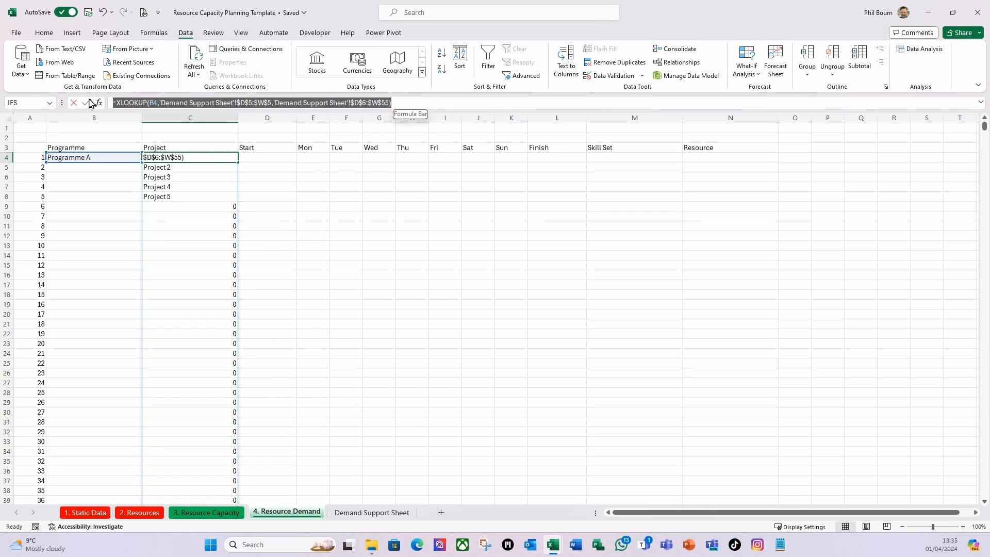
key("ctrl+c")
key("Escape")
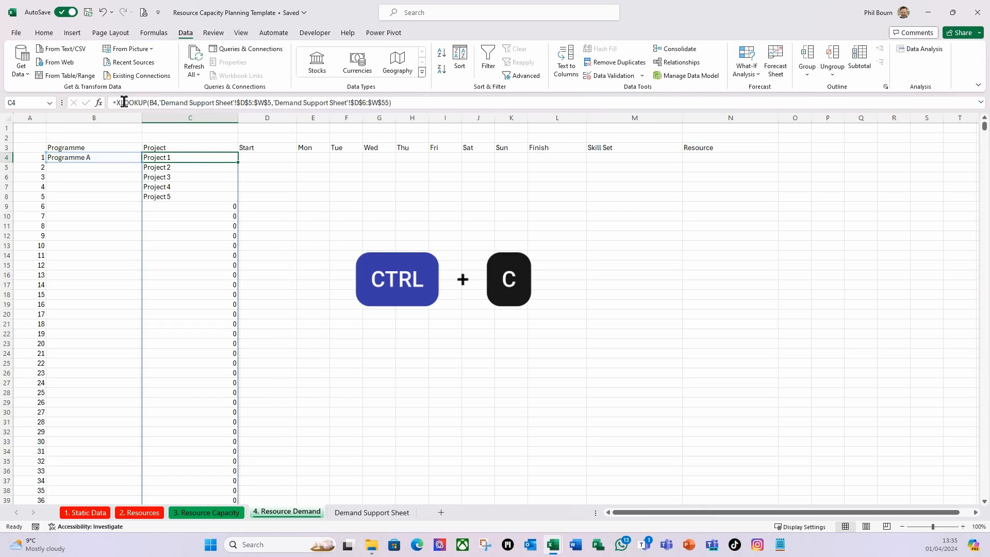
key("Delete")
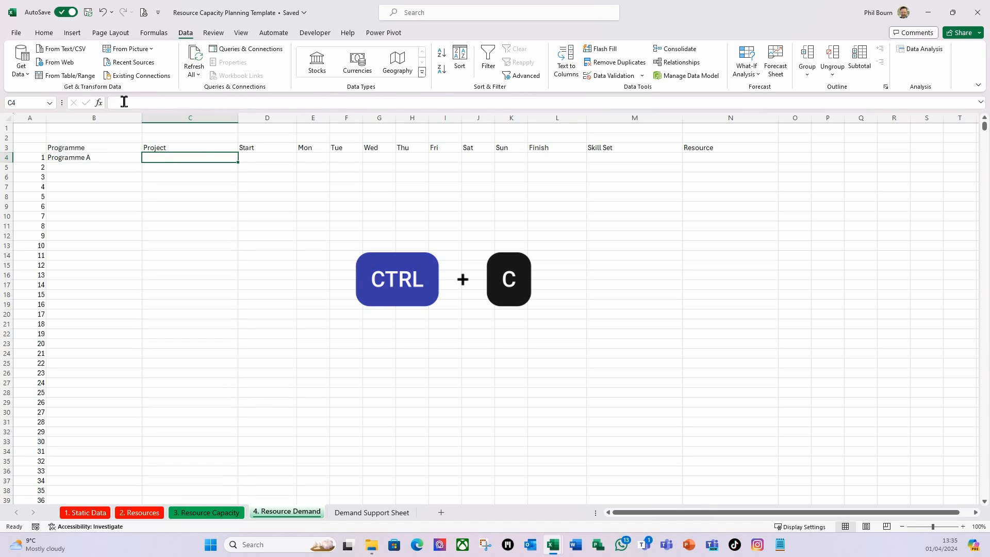
Step: Add a List data validation to C4 with the copied XLOOKUP formula as its source
left_click(642, 76)
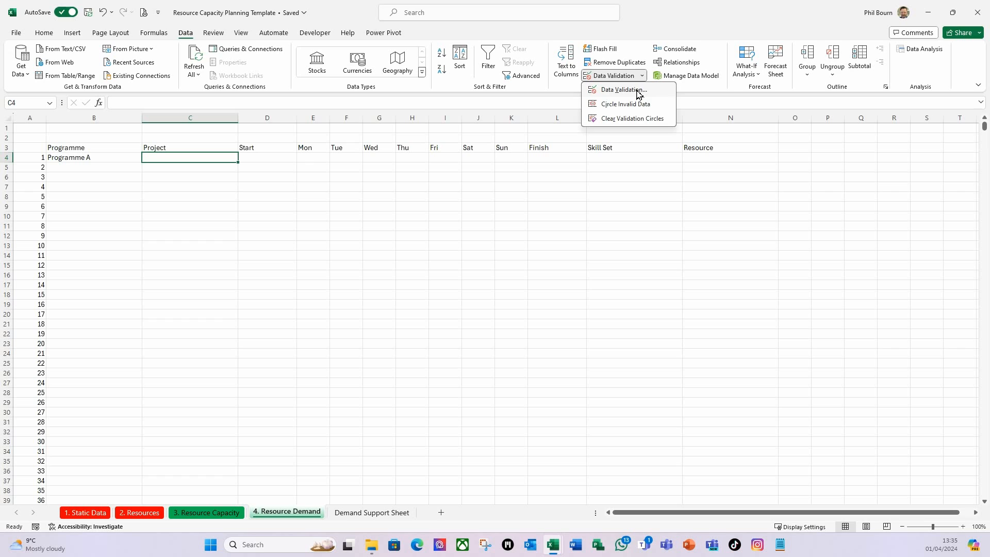
left_click(636, 89)
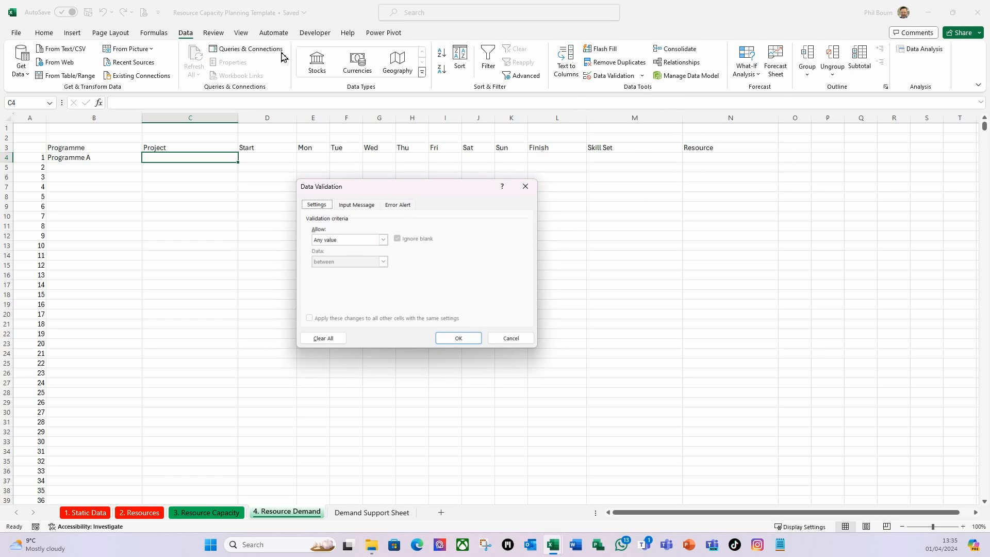
left_click(384, 240)
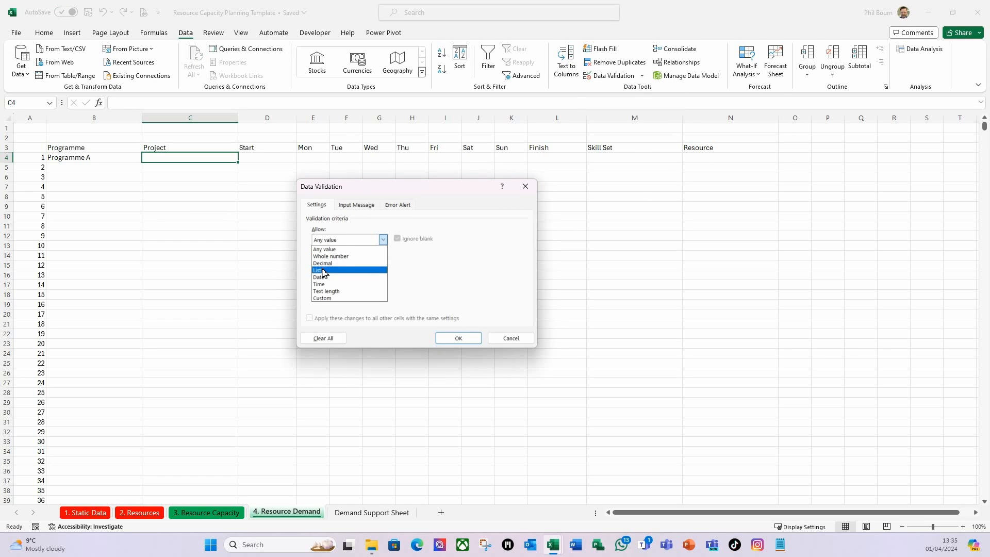
left_click(332, 270)
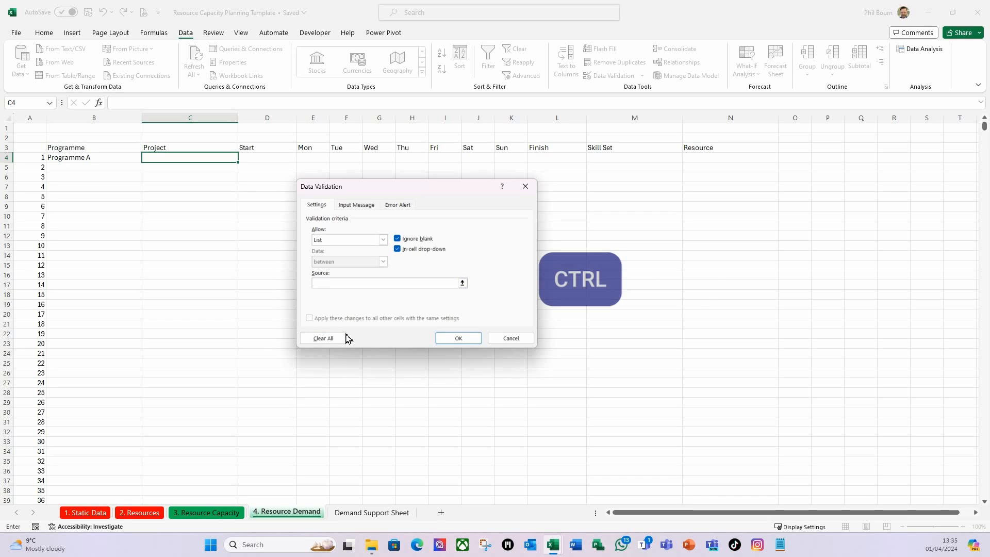
key("ctrl+v")
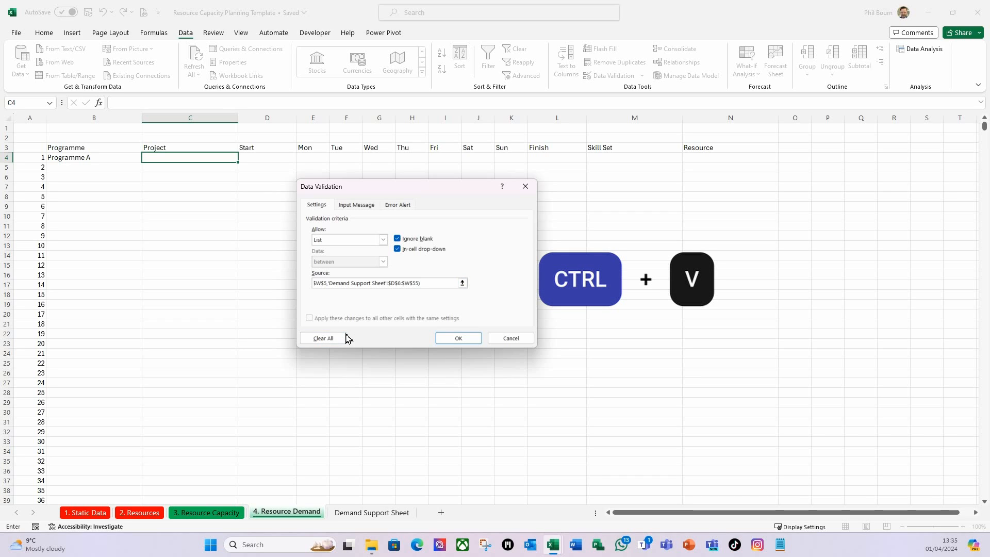
left_click(451, 338)
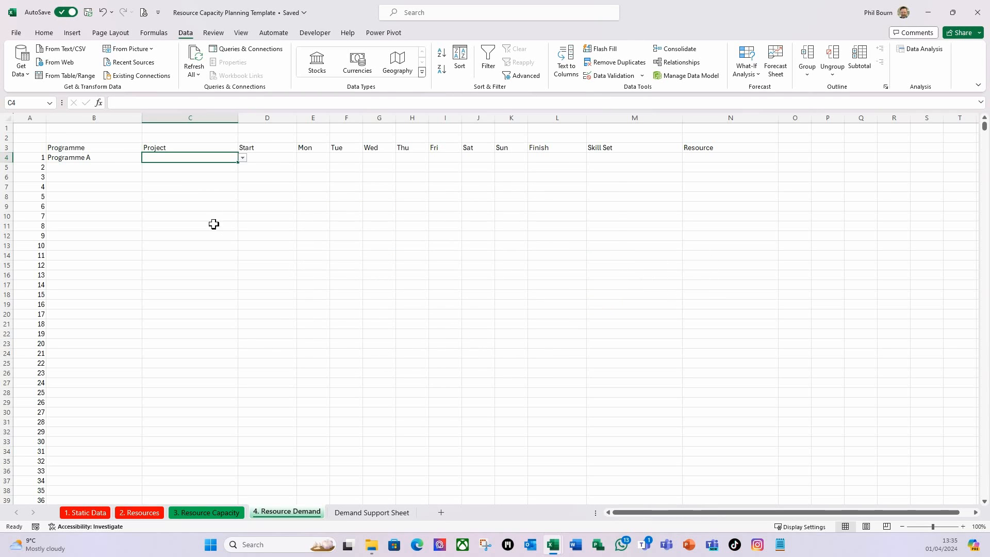
Step: Test C4's dependent project dropdown with Programme A, and again with B4 switched to Programme D
left_click(245, 161)
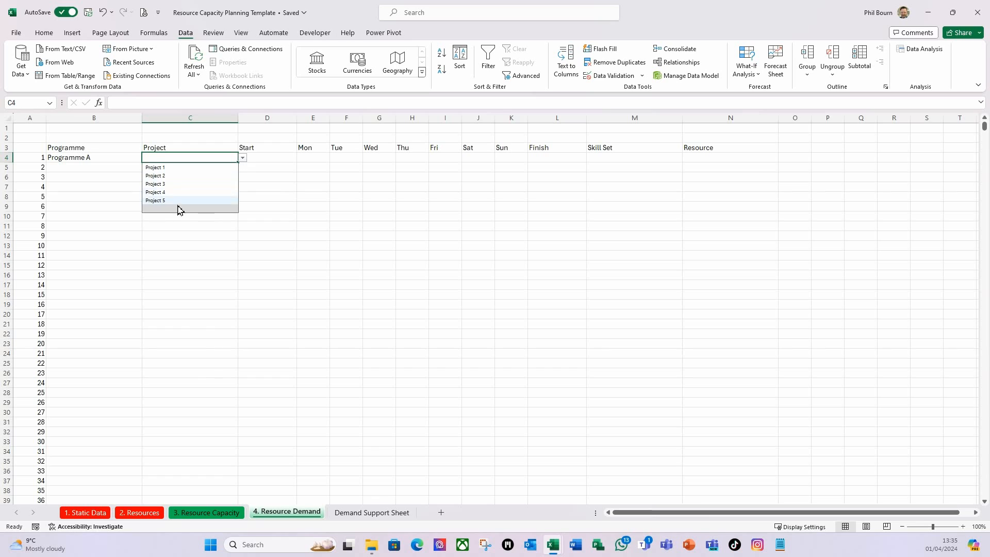
left_click(101, 161)
left_click(147, 158)
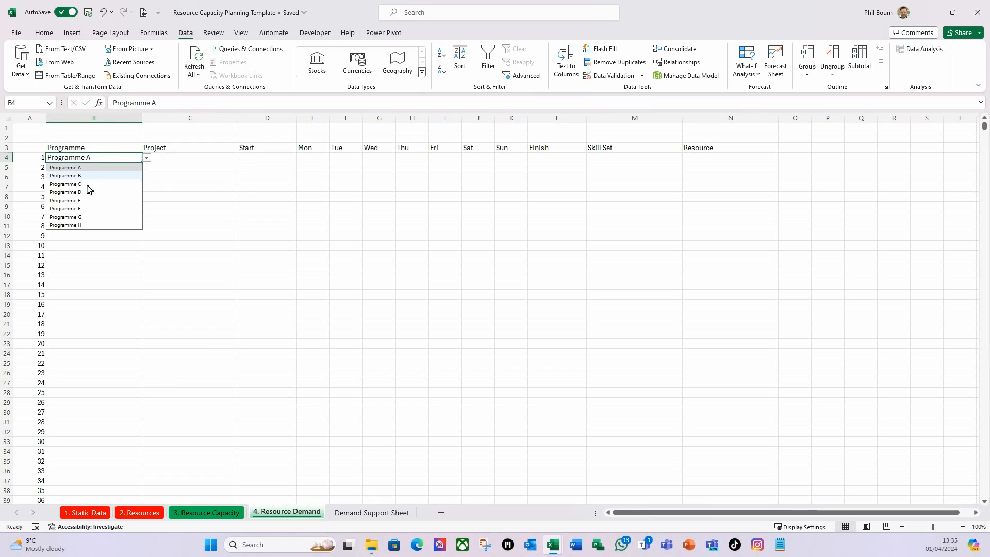
left_click(86, 196)
left_click(191, 158)
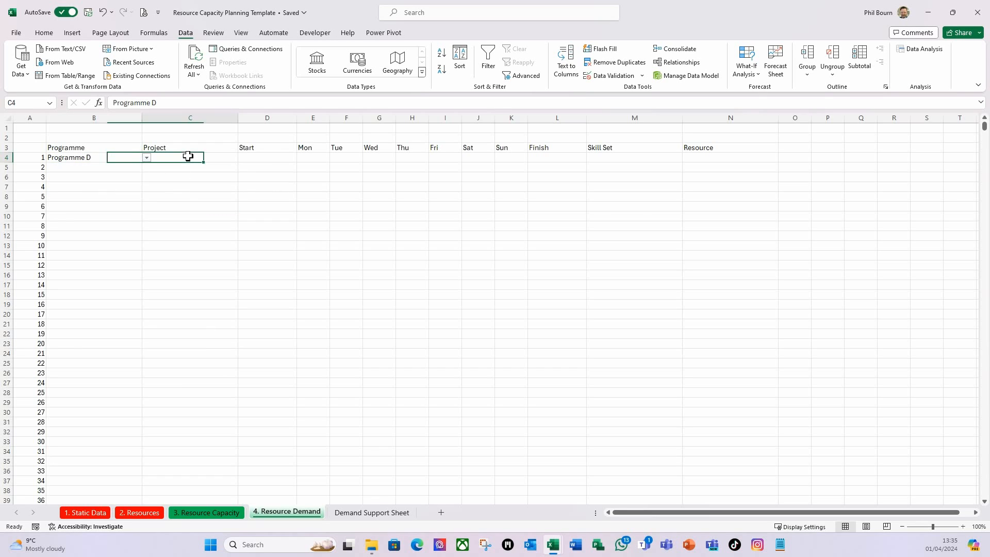
left_click(243, 157)
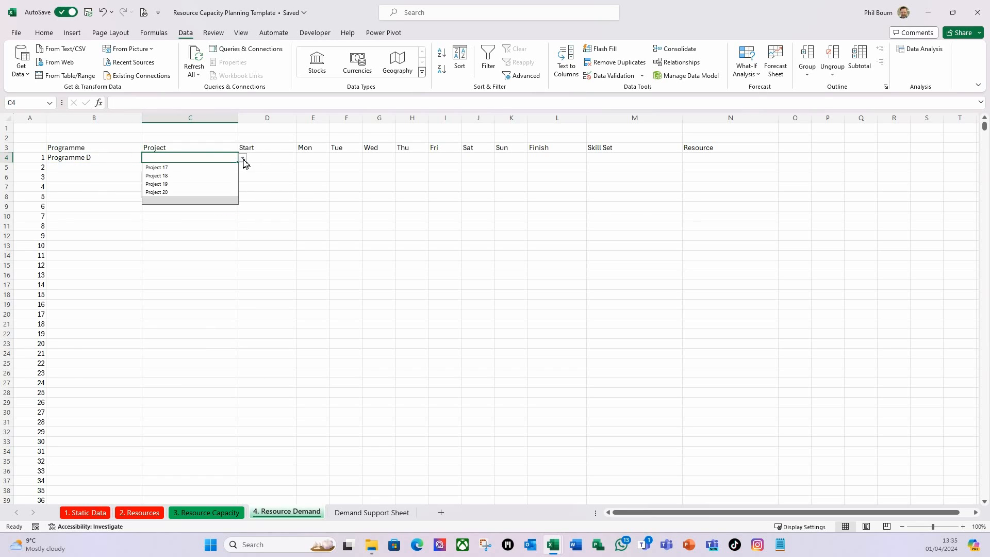
Step: Set B4 to Programme A and choose Project 1 as the project in C4
left_click(80, 159)
left_click(148, 159)
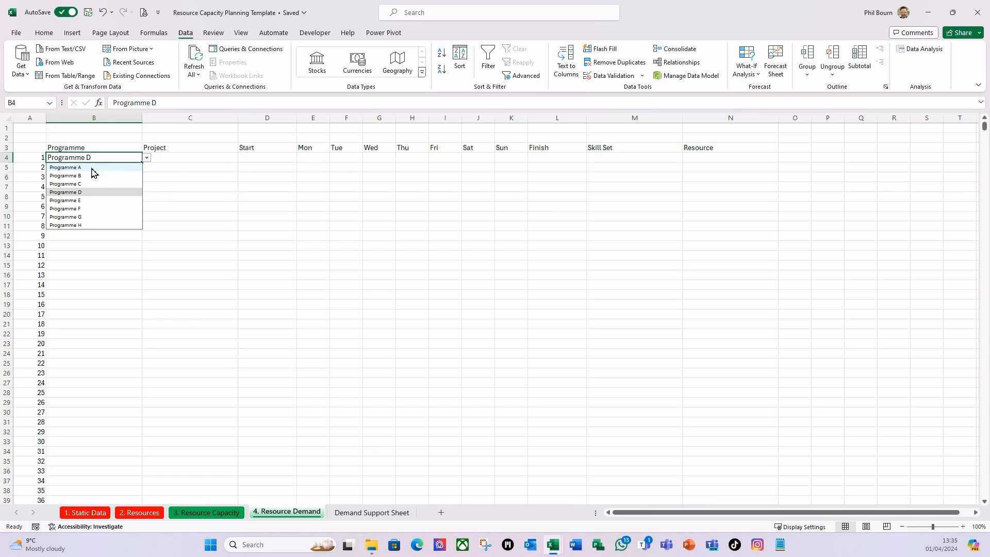
left_click(92, 168)
left_click(171, 160)
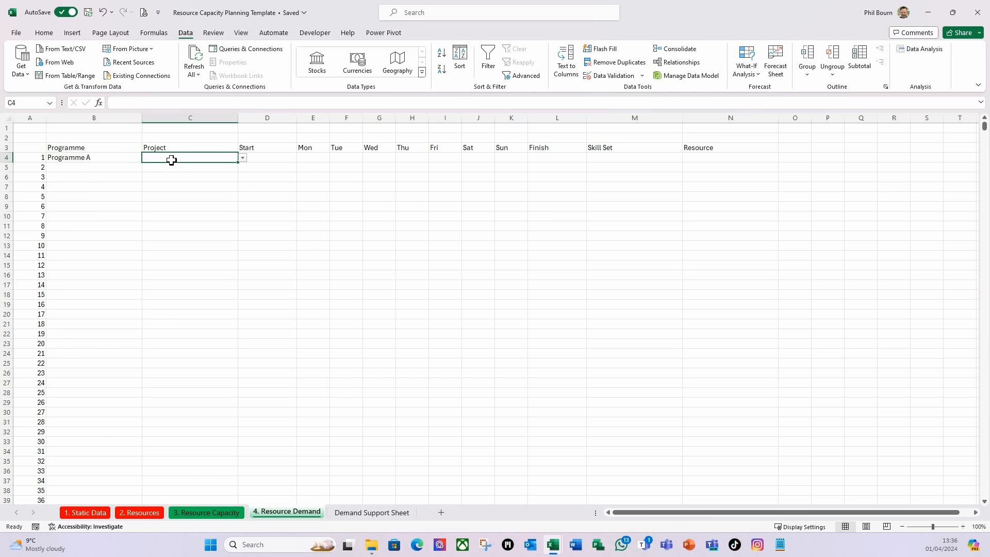
left_click(243, 158)
left_click(197, 169)
Step: Enter 01/04/2024 as the start date in D4
left_click(278, 161)
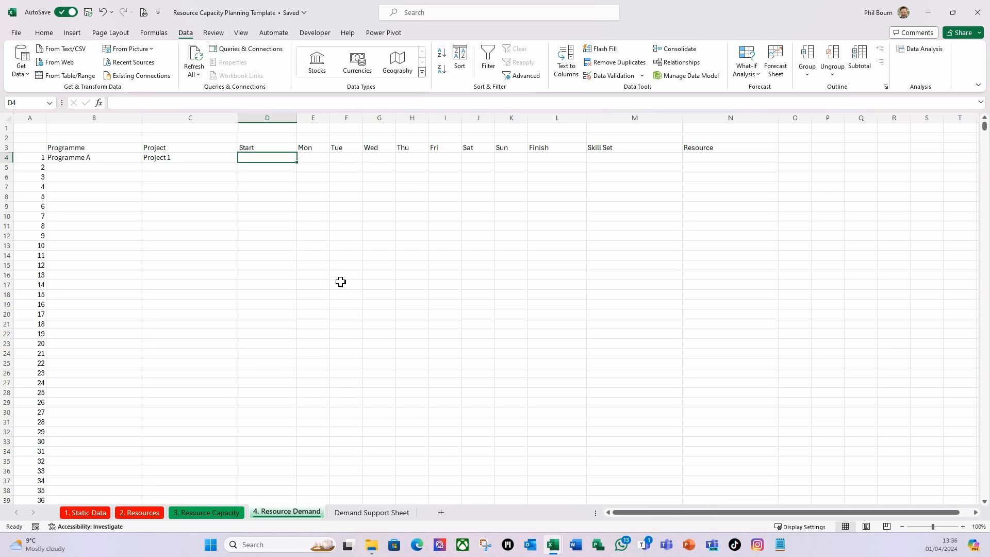
type("01/04/")
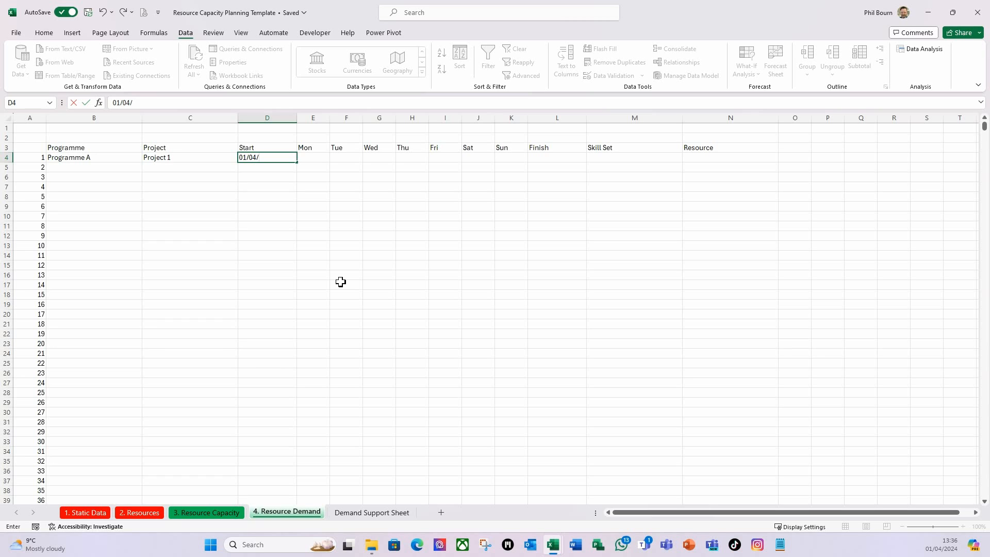
type("2024")
key("Tab")
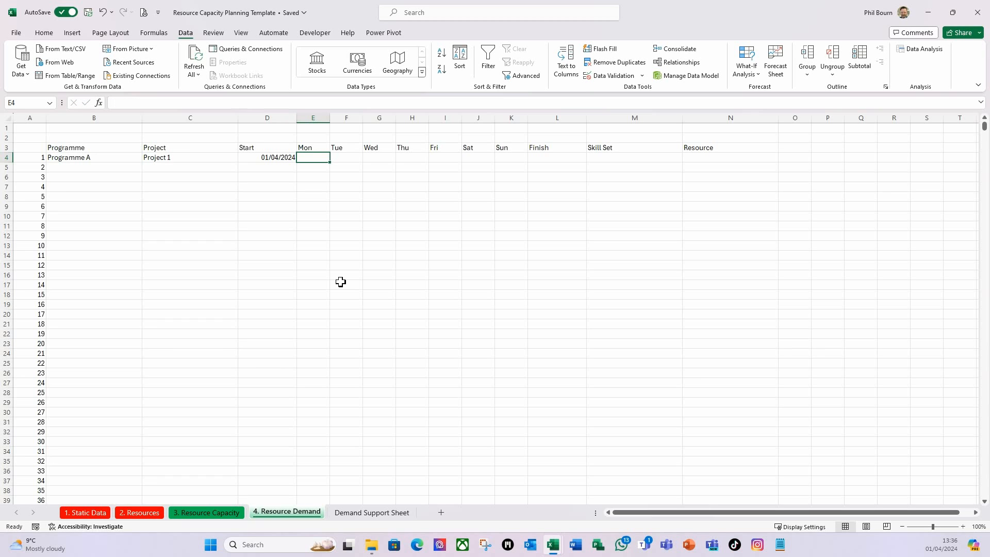
Step: Format the Monday to Sunday cells E4:K4 as Number with one decimal place
left_click_drag(312, 159, 521, 159)
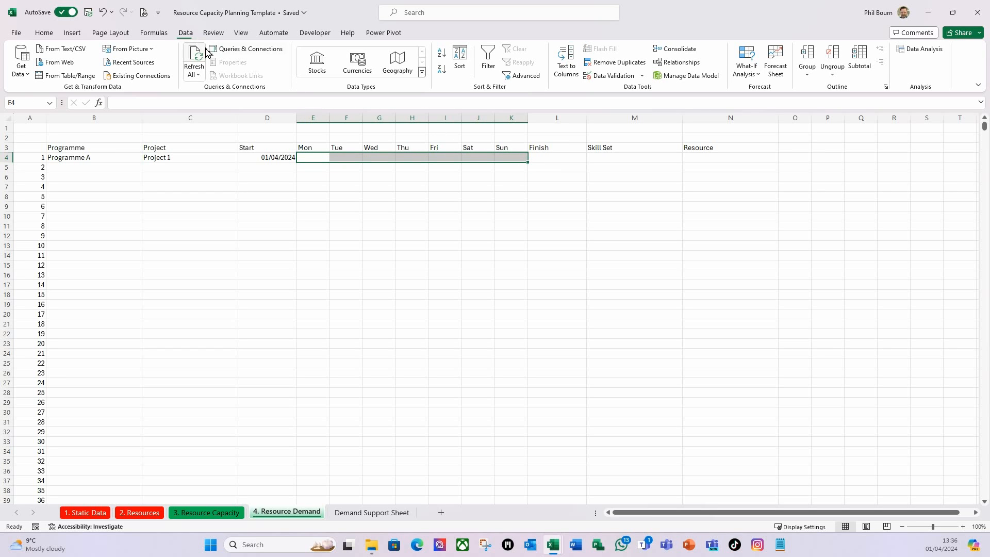
left_click(44, 35)
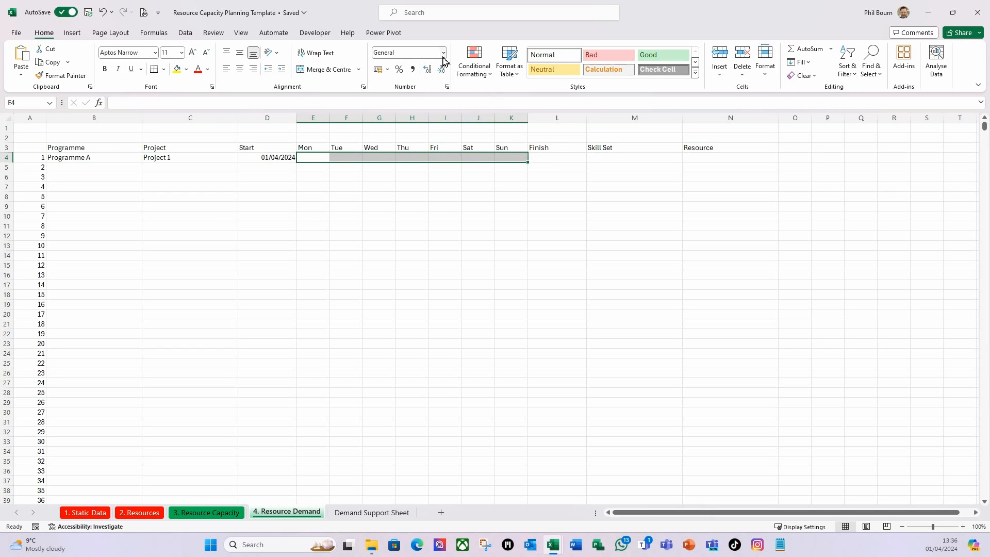
left_click(444, 53)
left_click(406, 102)
left_click(315, 157)
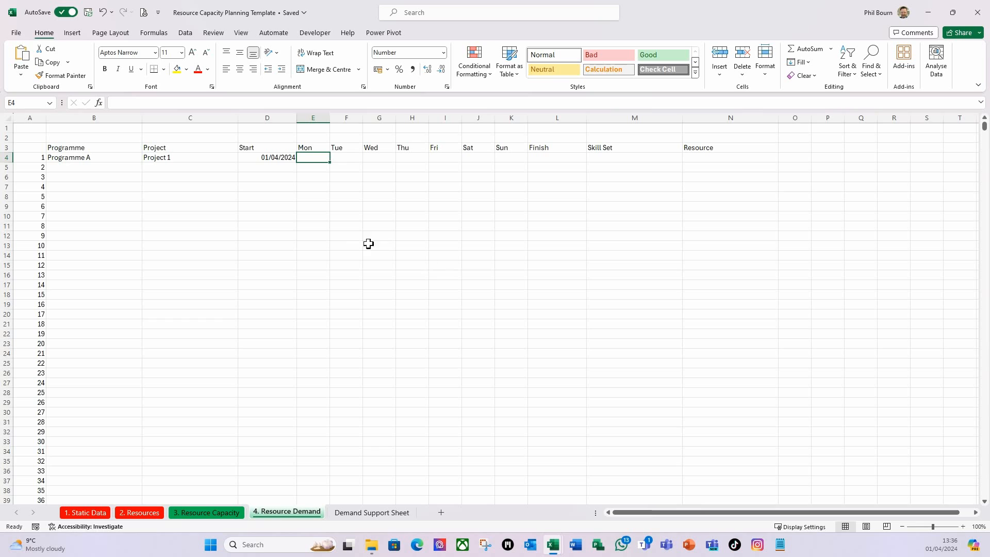
Step: Fill 4 for Monday to Friday in E4:I4 and enter 0 for Saturday and Sunday in J4:K4
left_click_drag(307, 159, 445, 157)
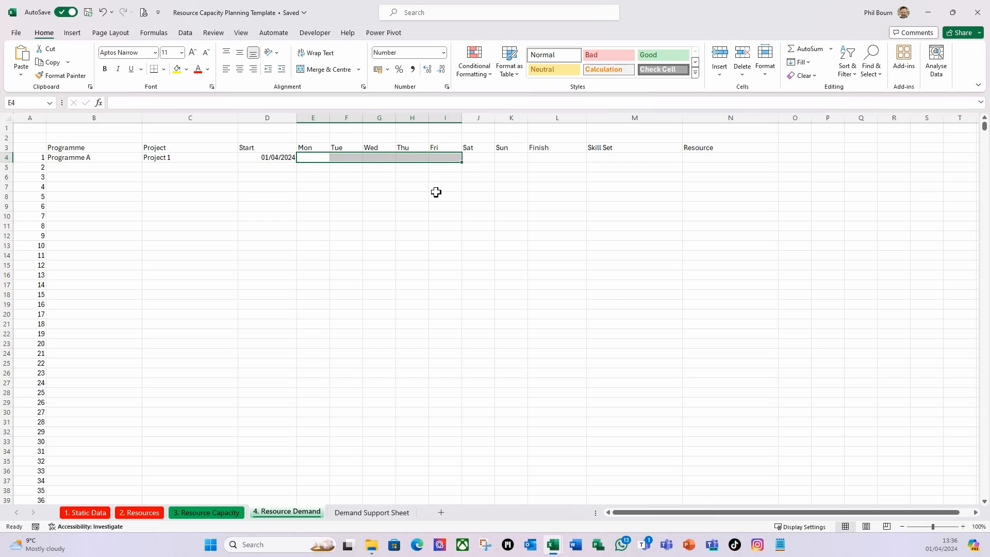
type("4")
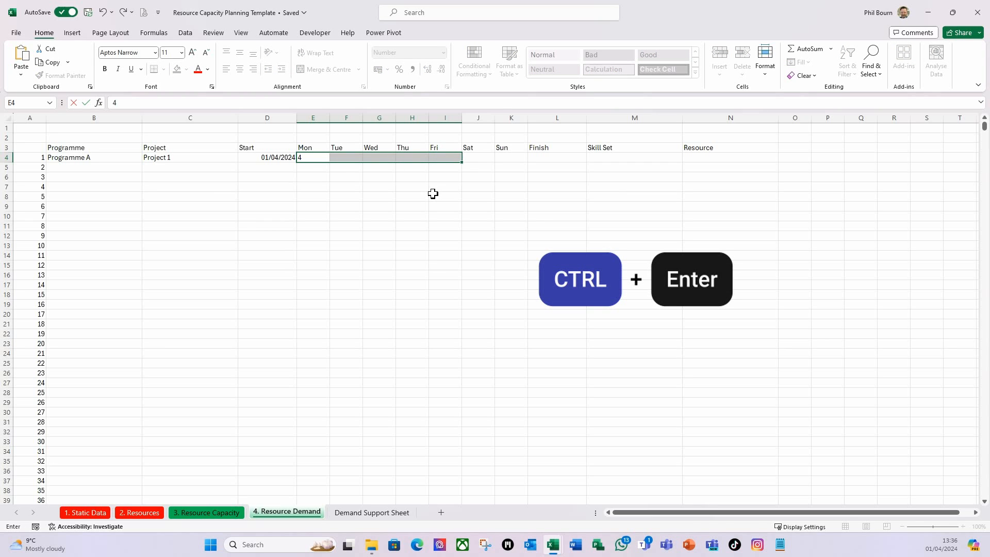
key("ctrl+Return")
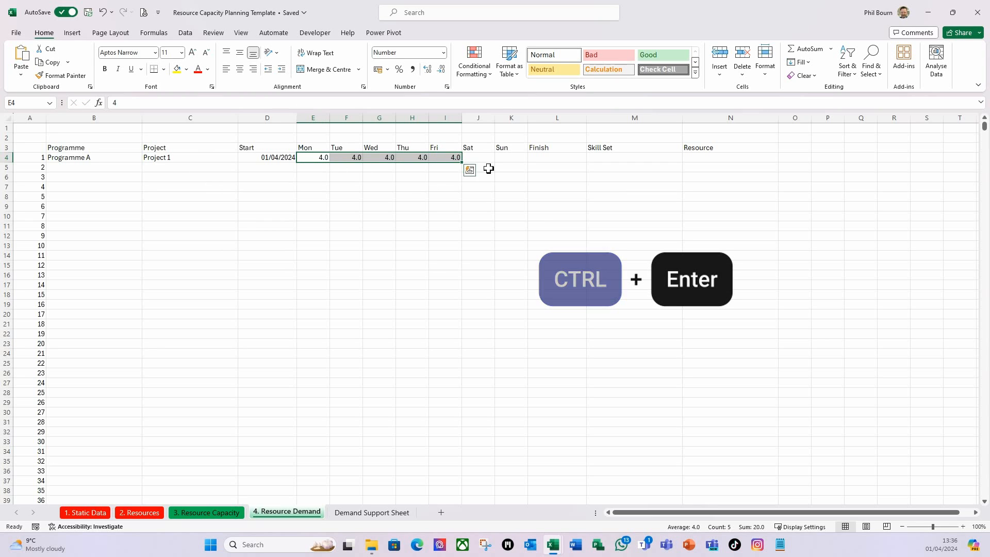
left_click(487, 158)
type("0")
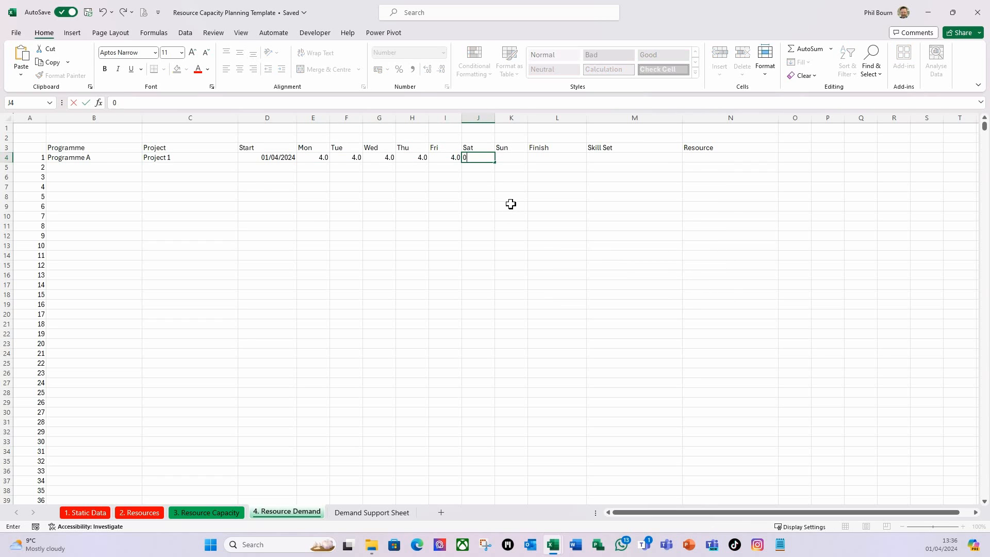
key("Tab")
type("0")
key("Tab")
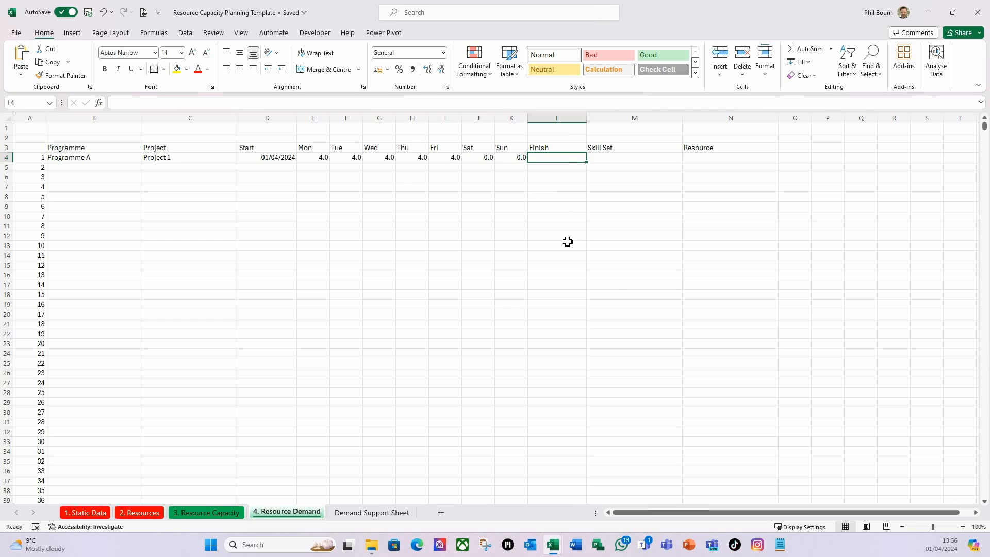
Step: Enter 20/06/24 as the finish date in L4 and check the number formats of the start and finish cells
type("20/06/24")
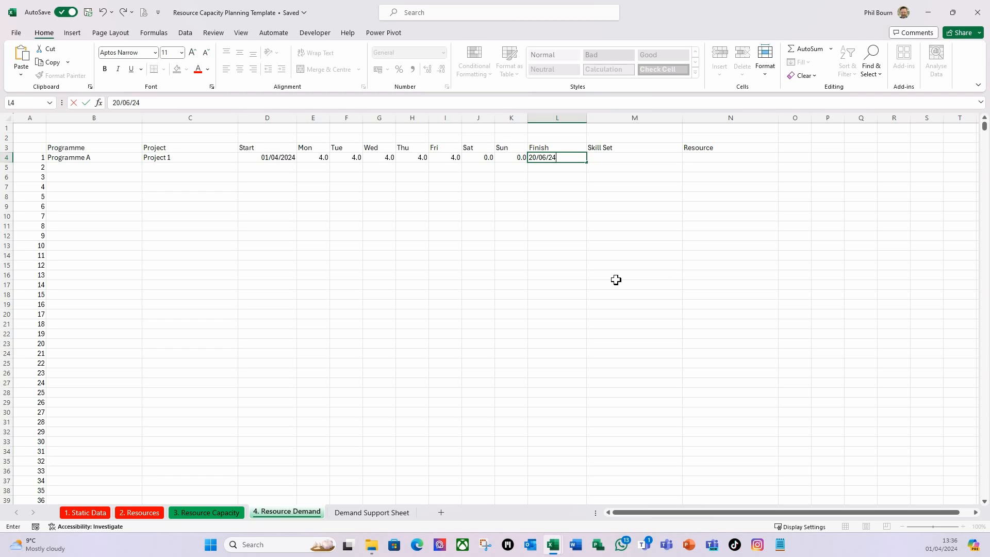
key("Tab")
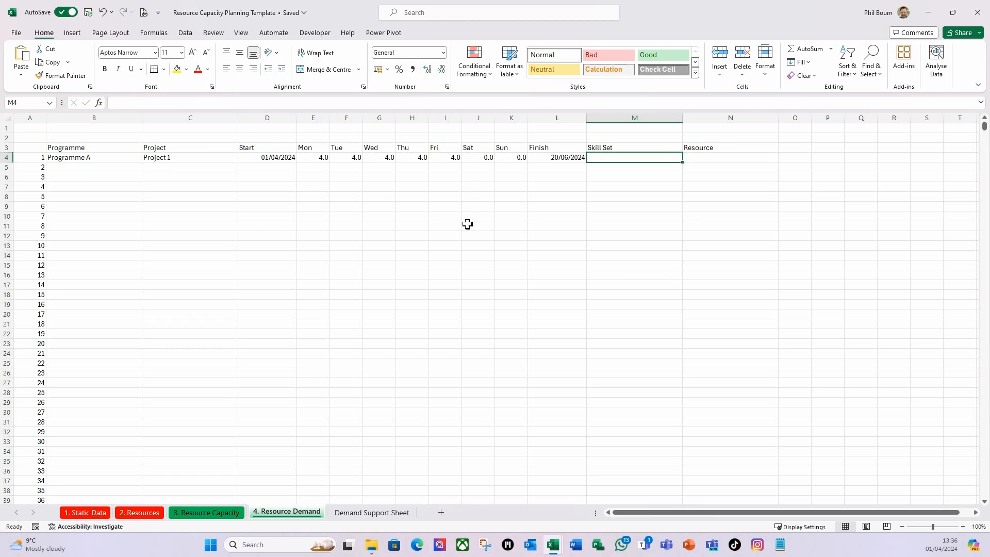
left_click(280, 161)
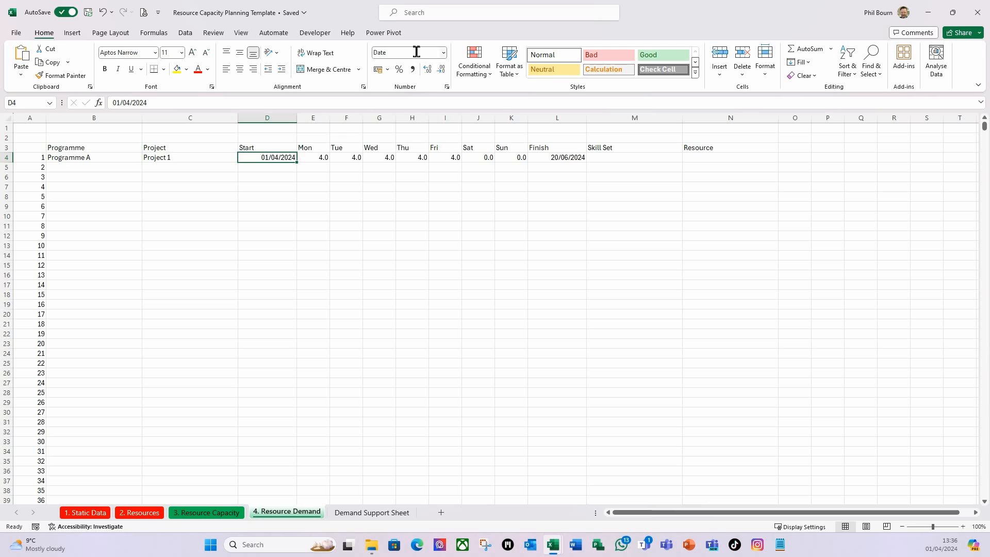
left_click(553, 157)
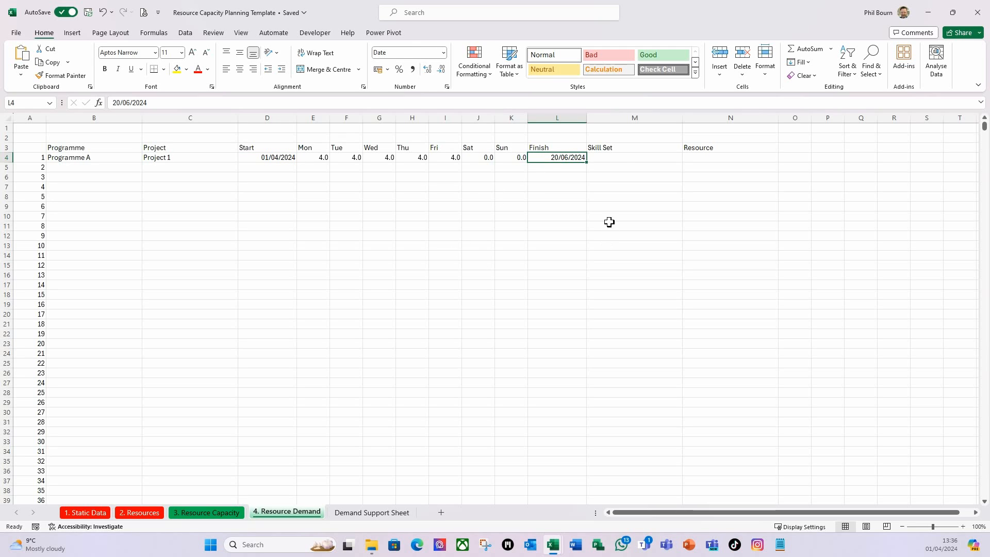
left_click(622, 158)
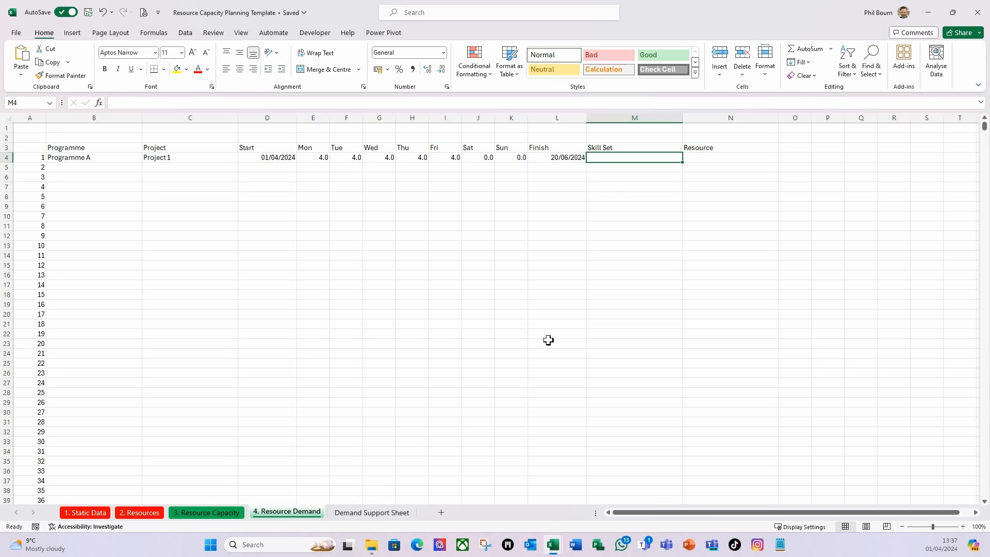
Step: On the Demand Support Sheet, enter the heading "Skill set / Resource" in Z2, beyond the programme/project grid
left_click(361, 512)
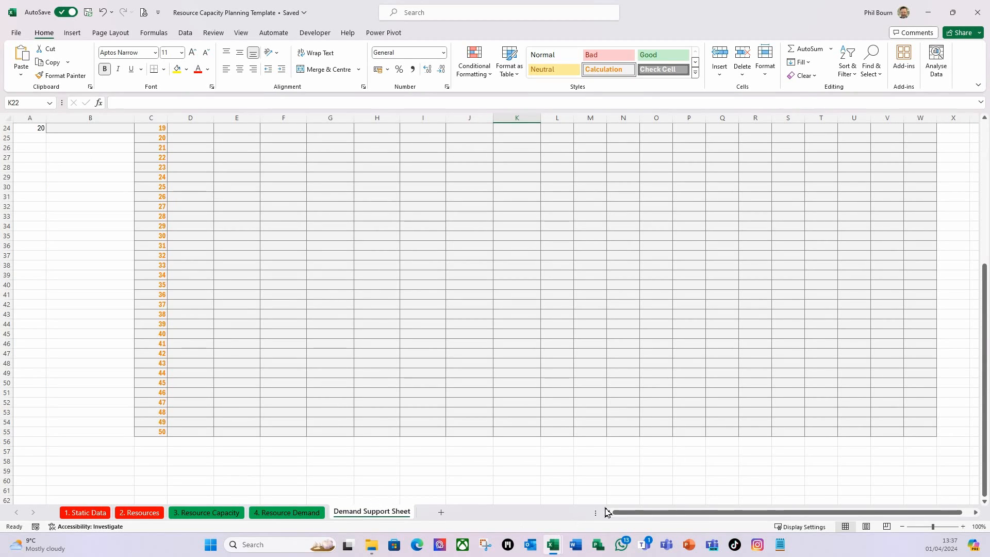
scroll(586, 446, "up", 8)
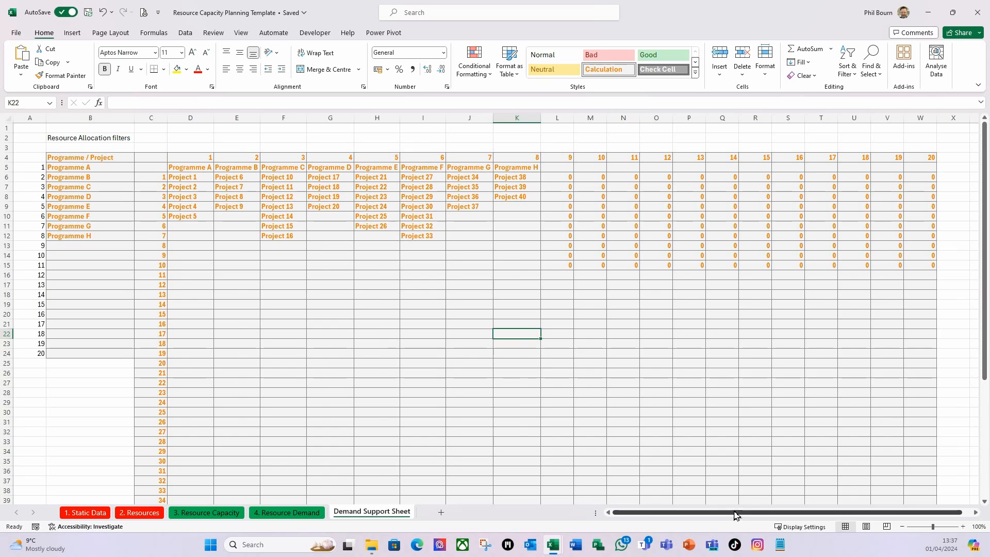
left_click_drag(737, 513, 761, 522)
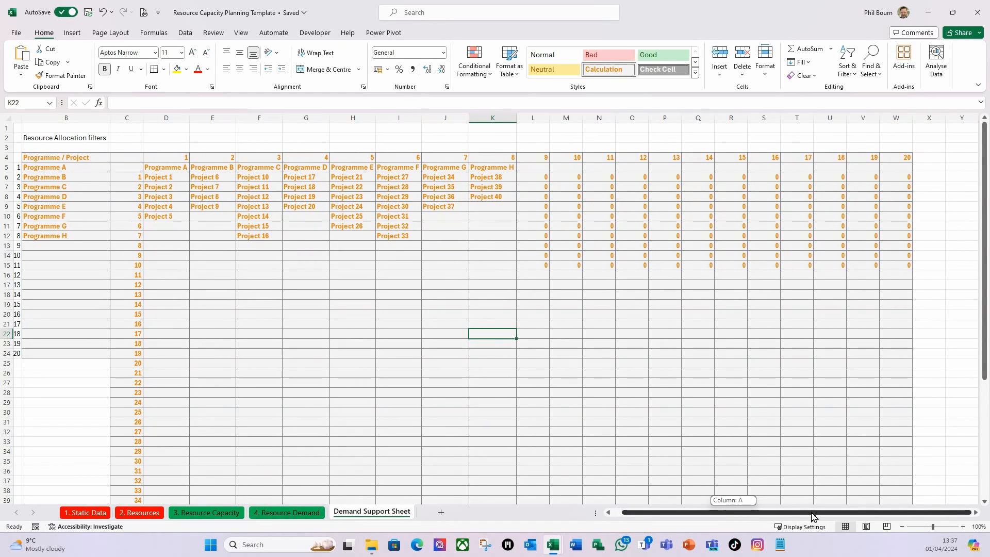
left_click(977, 513)
left_click(977, 514)
left_click(978, 514)
left_click(977, 514)
left_click(977, 513)
left_click(977, 513)
left_click(977, 514)
left_click(977, 513)
left_click(977, 514)
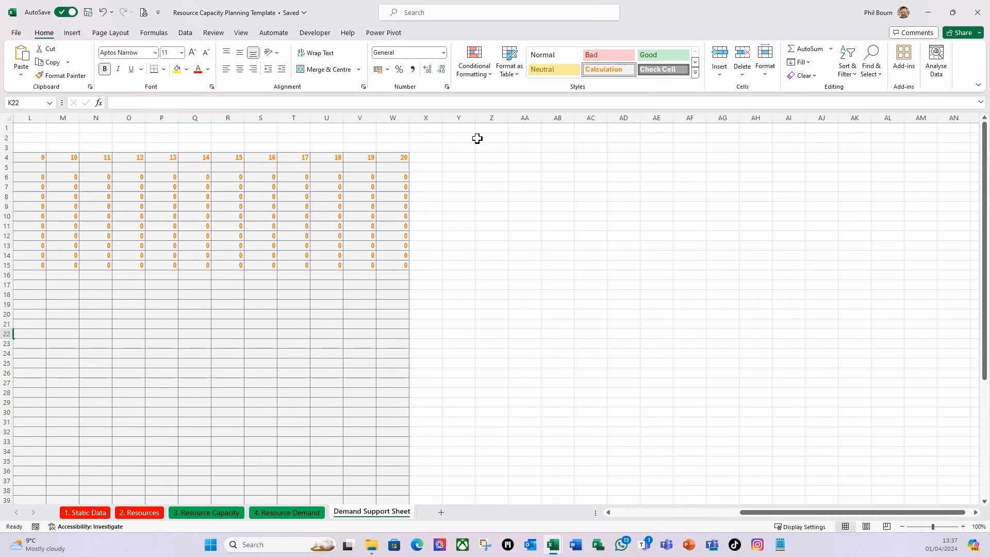
left_click(457, 138)
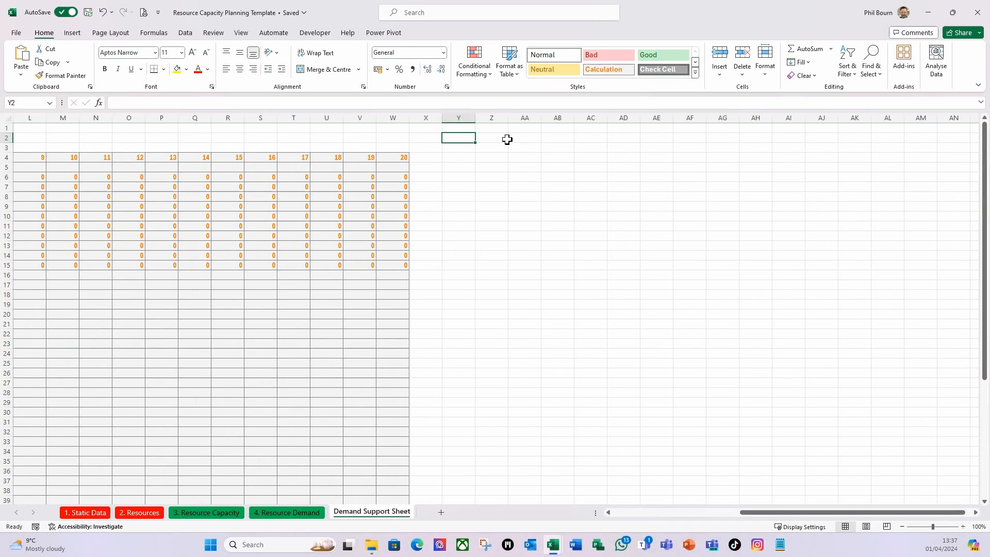
left_click(505, 138)
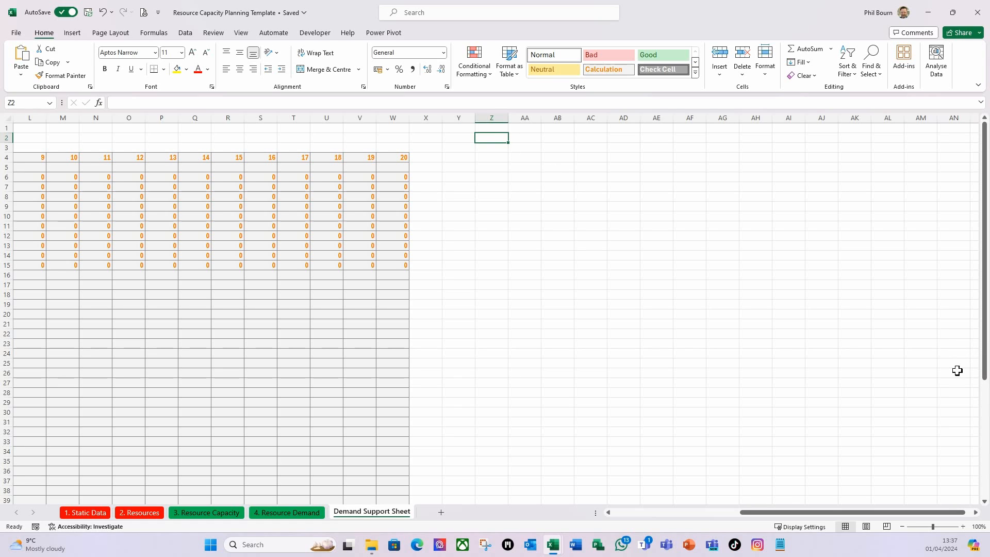
type("Skill")
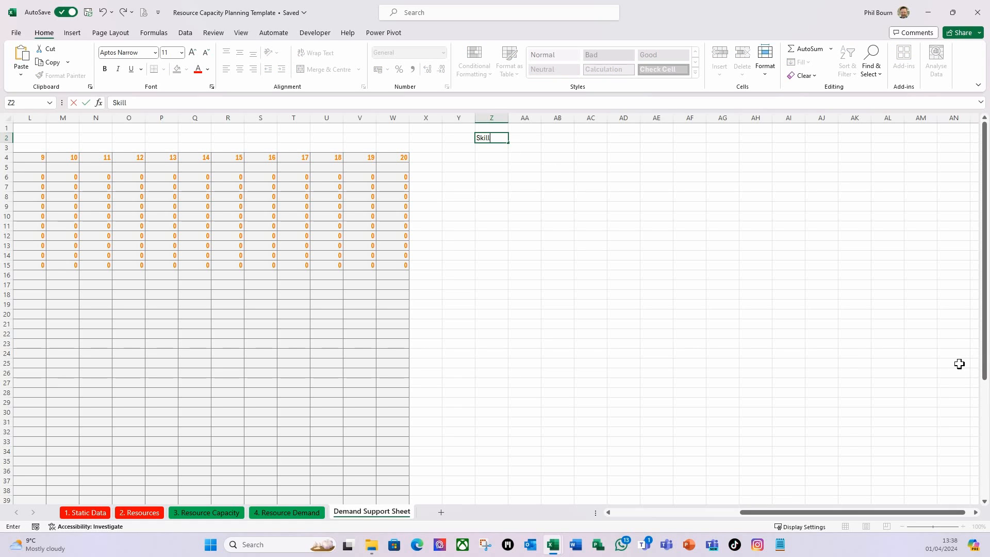
type(" set / Resource")
key("Return")
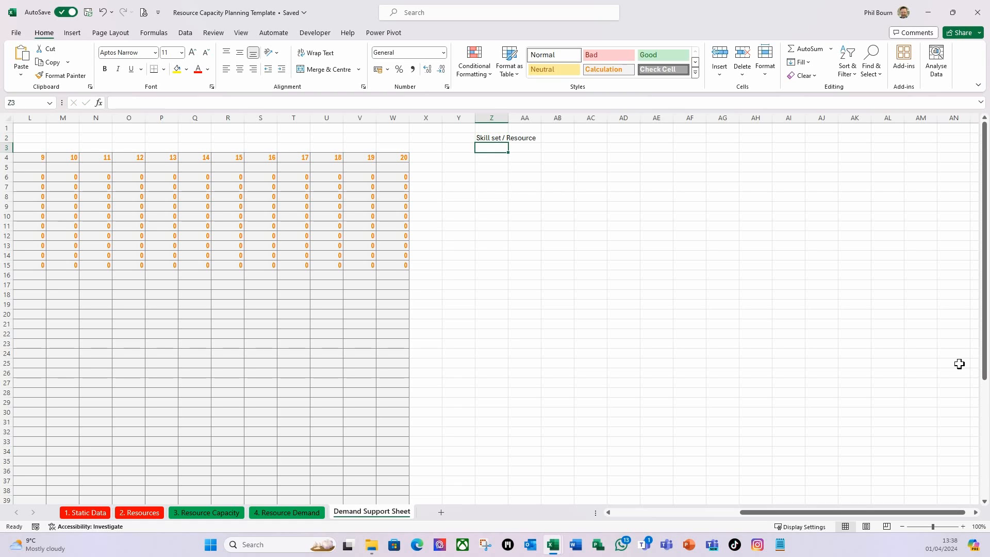
Step: Enter the column header "Skill set" in Z3 below the section heading
type("Skil")
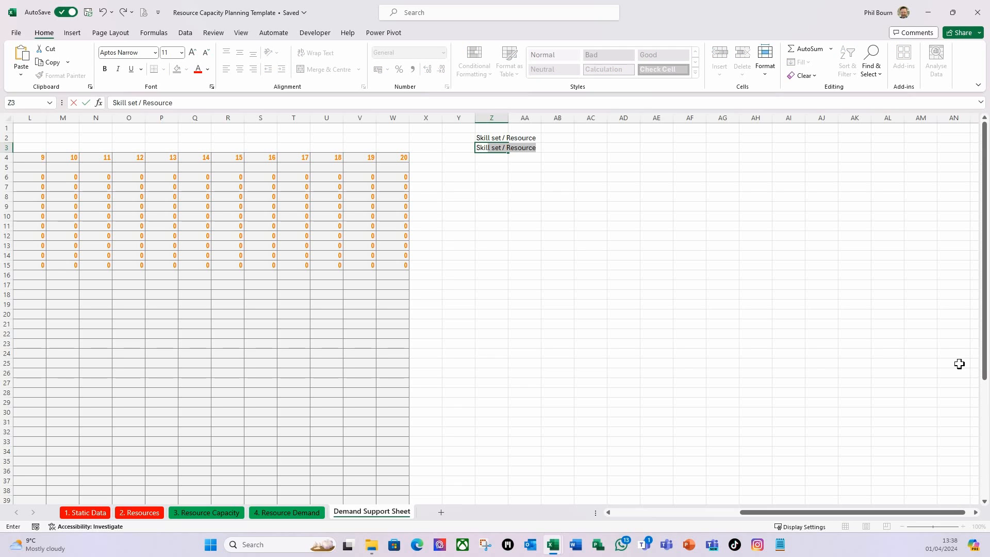
type("l set")
key("BackSpace")
key("Return")
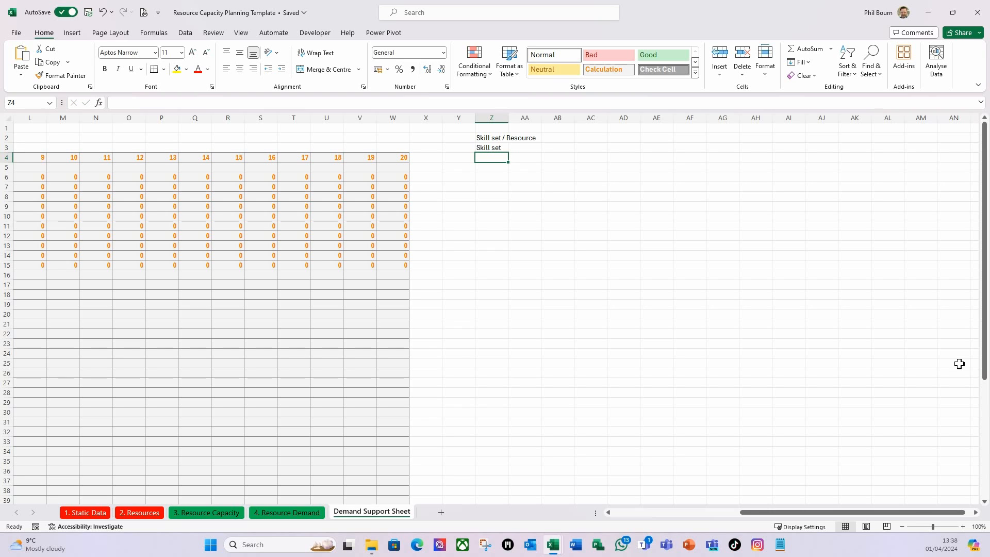
Step: Check the skill set table on the Static Data sheet and number ten rows from Y4 of the Demand Support Sheet with =SEQUENCE(10)
key("Left")
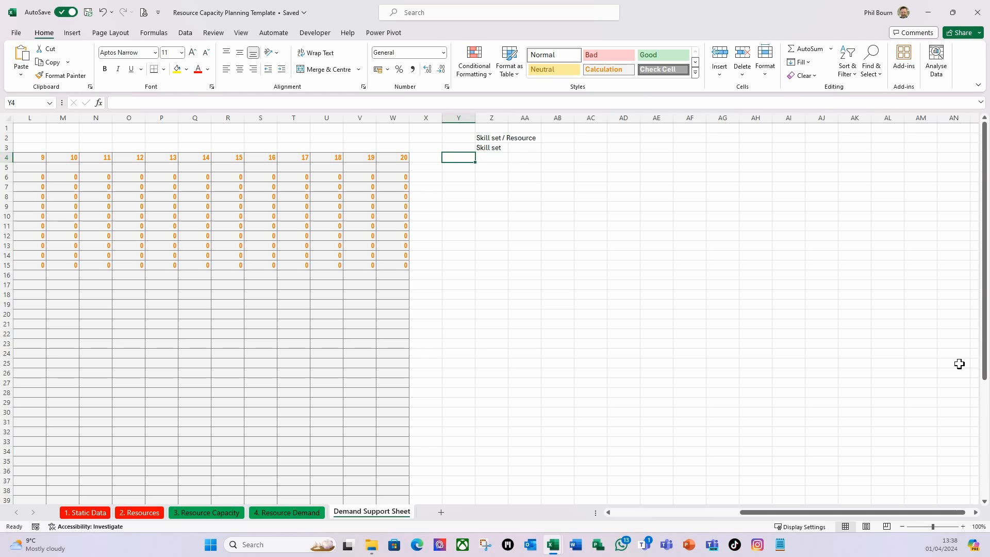
left_click(99, 514)
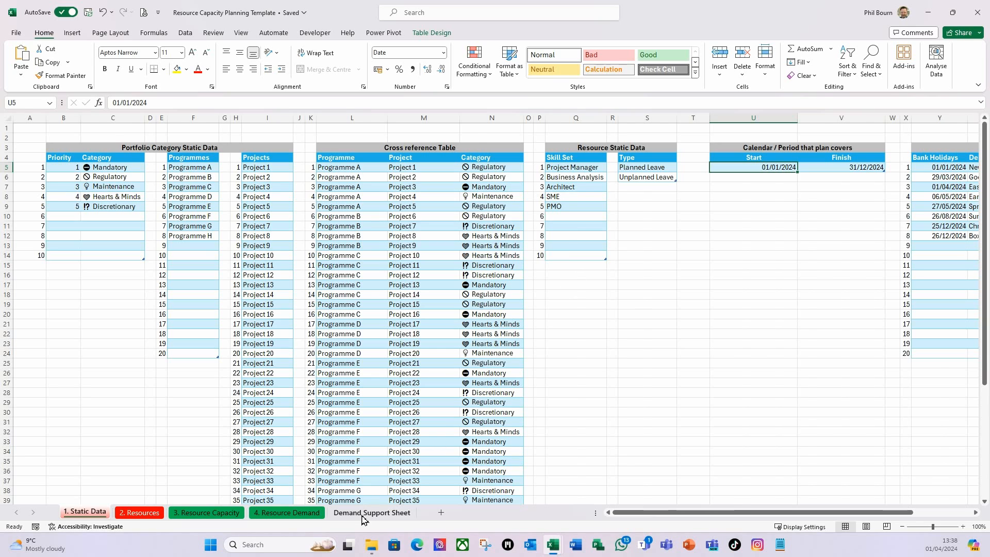
left_click(393, 513)
type("=seq")
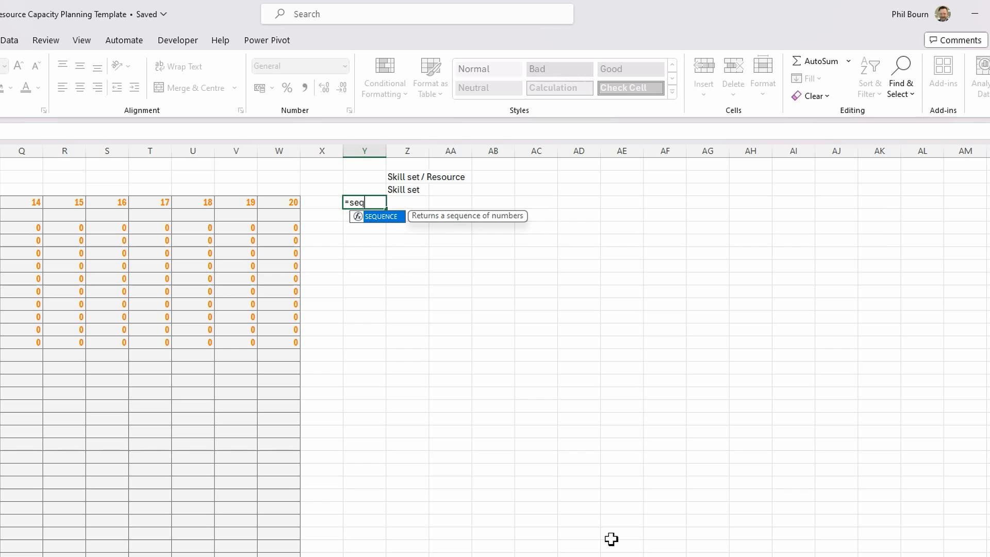
key("Tab")
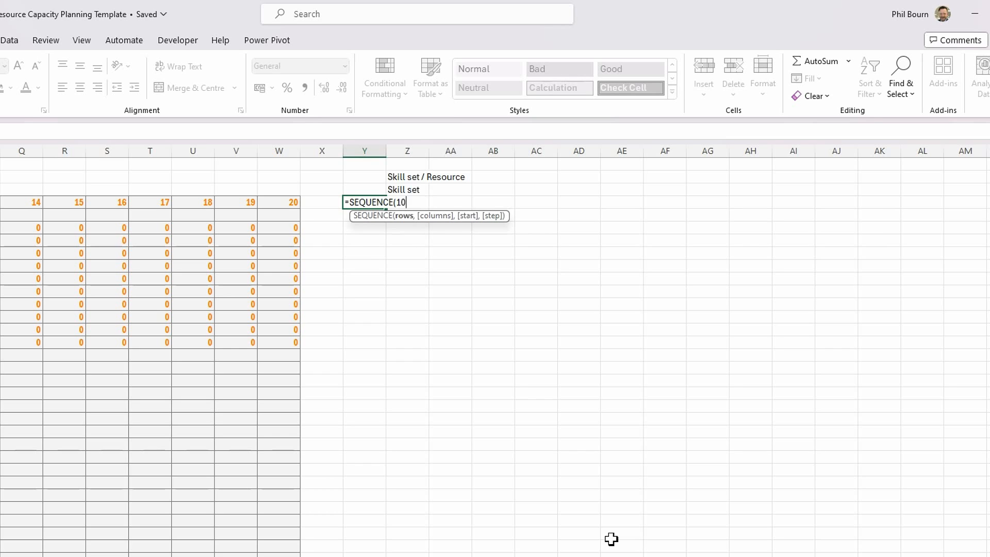
type("10)")
key("Return")
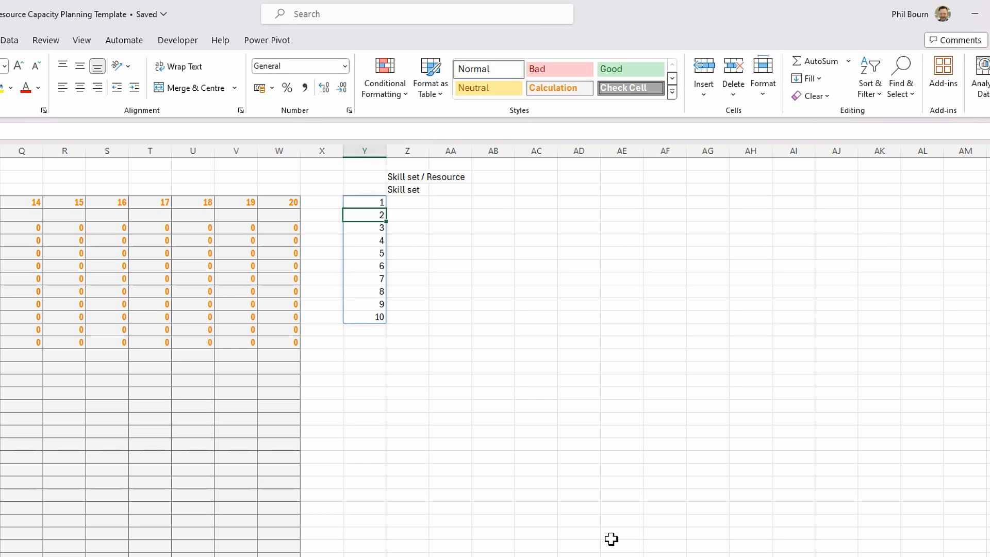
Step: List the non-blank skill sets in Z4 with =FILTER(tblSkillSets[Skill Set],tblSkillSets[Skill Set]<>"")
left_click(407, 204)
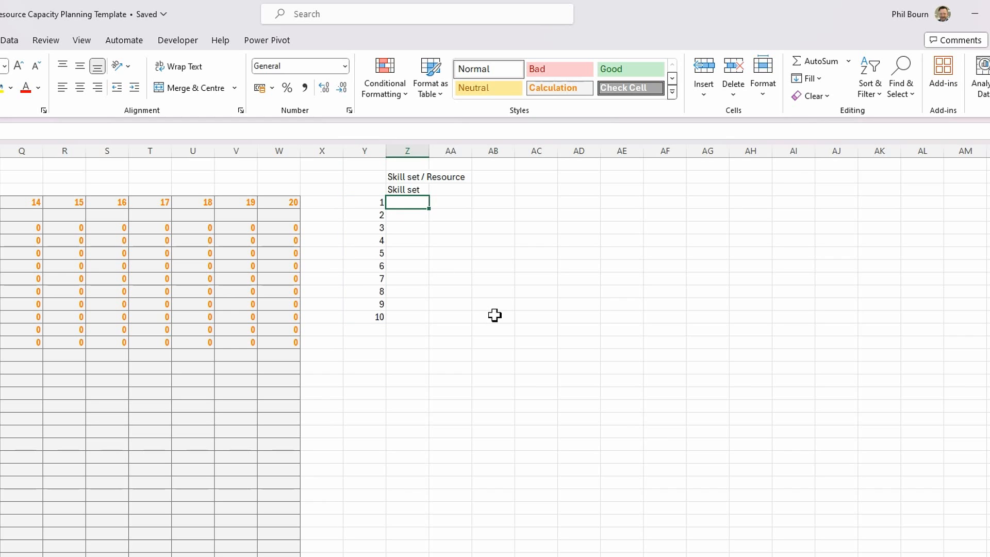
type("=fil")
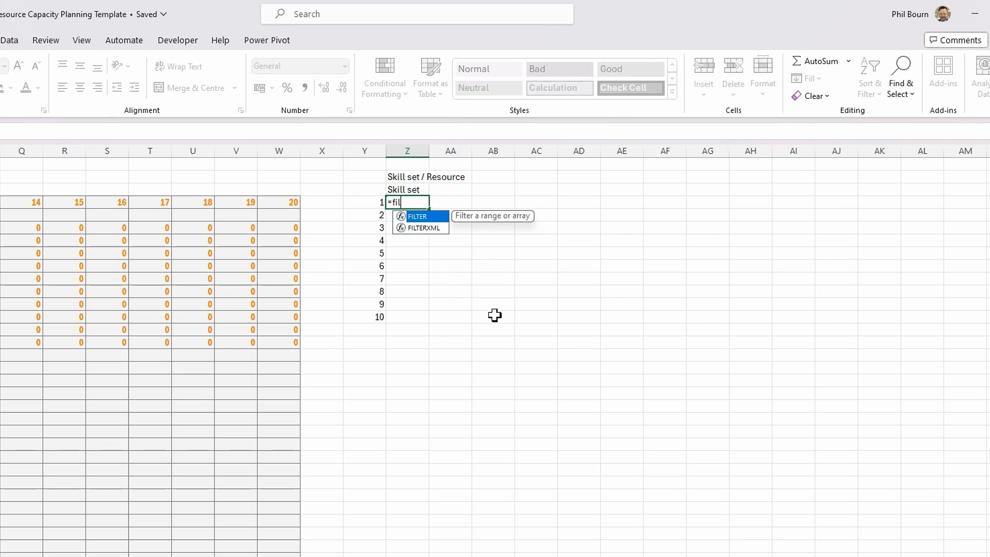
type("te")
key("Tab")
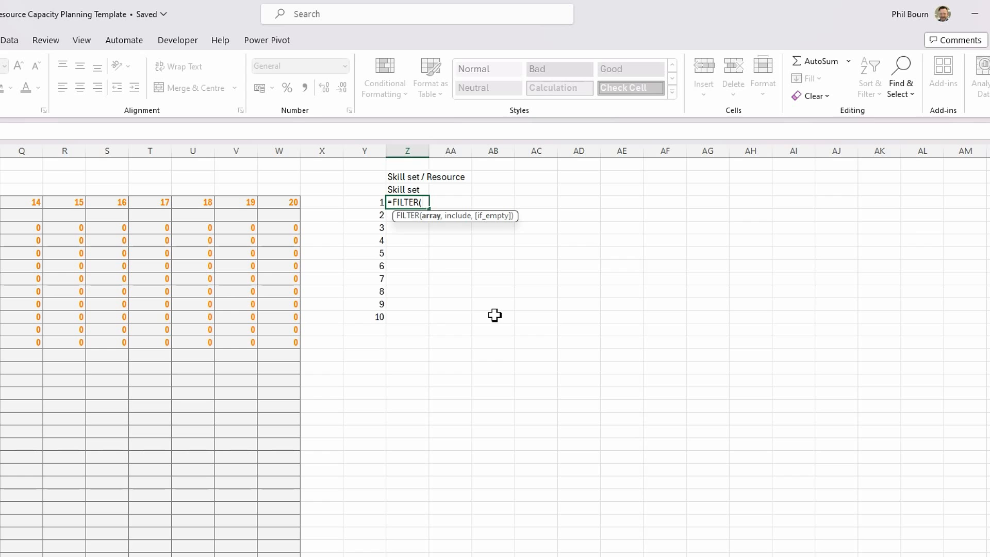
type("tbl")
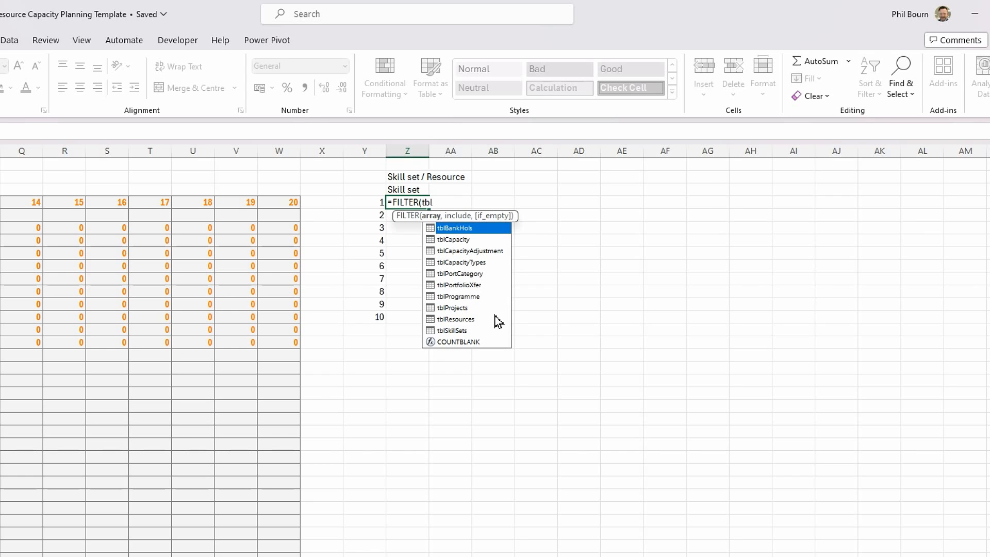
double_click(453, 331)
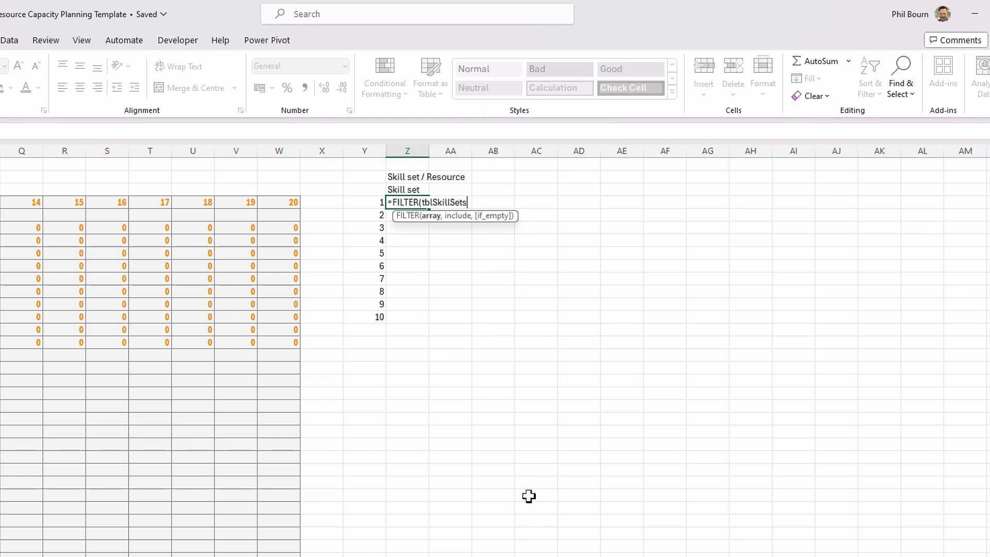
type("[")
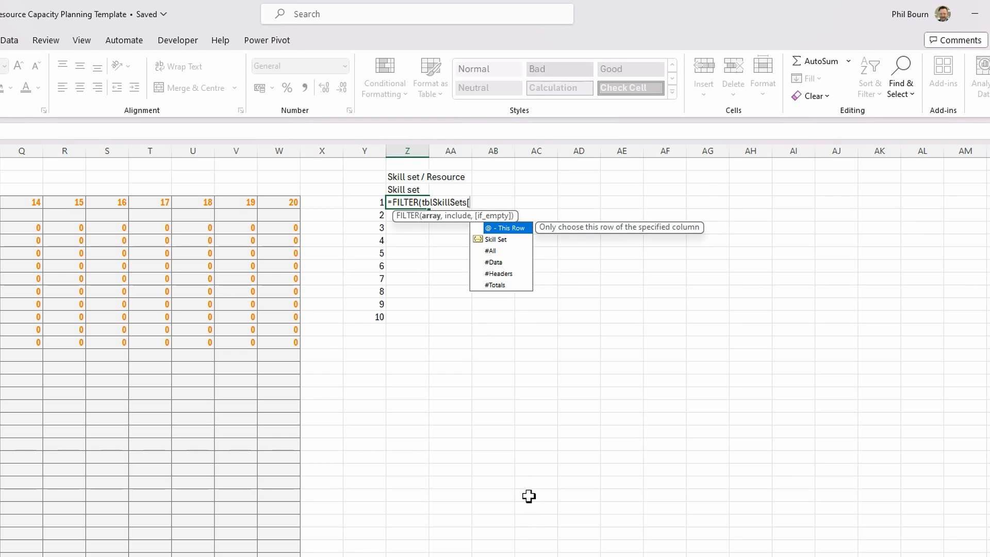
double_click(500, 240)
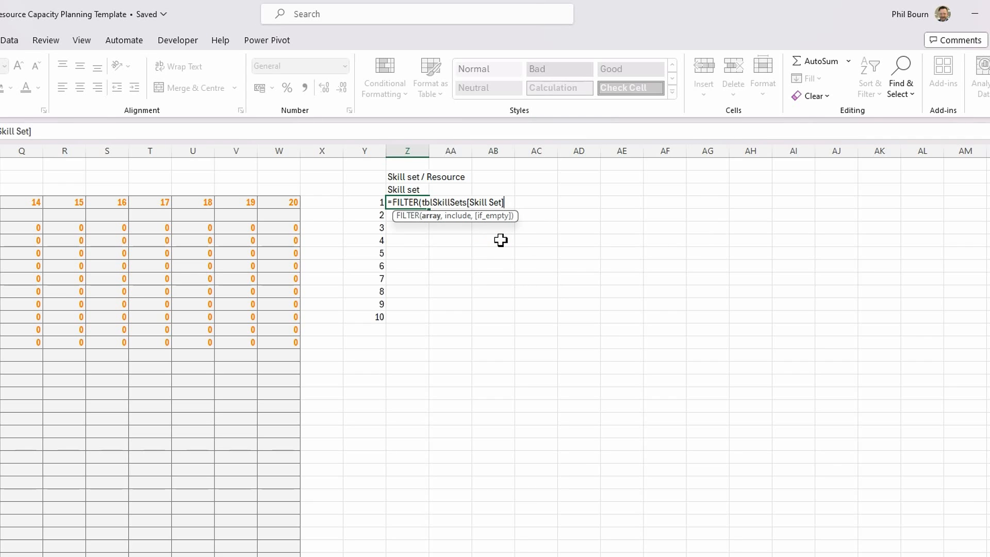
type(",tb")
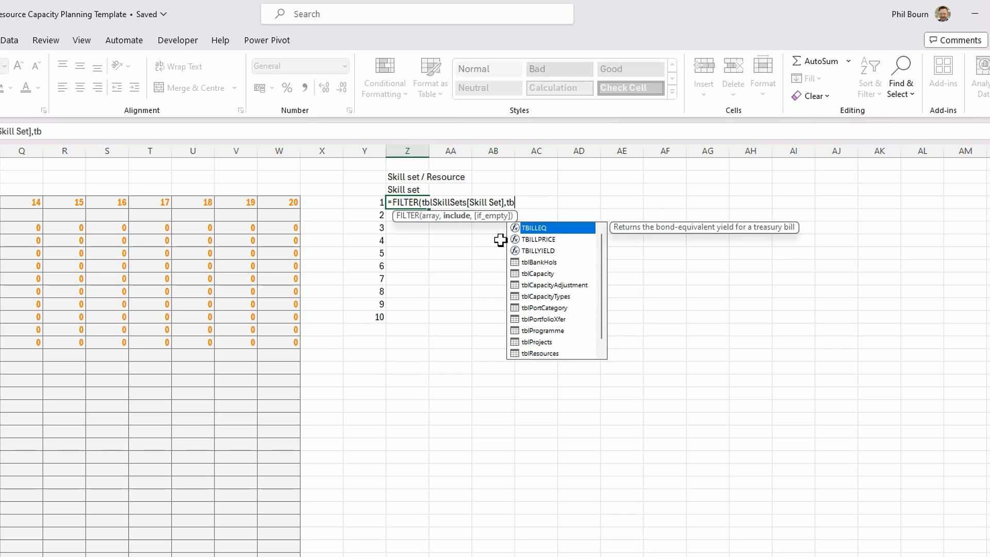
type("l")
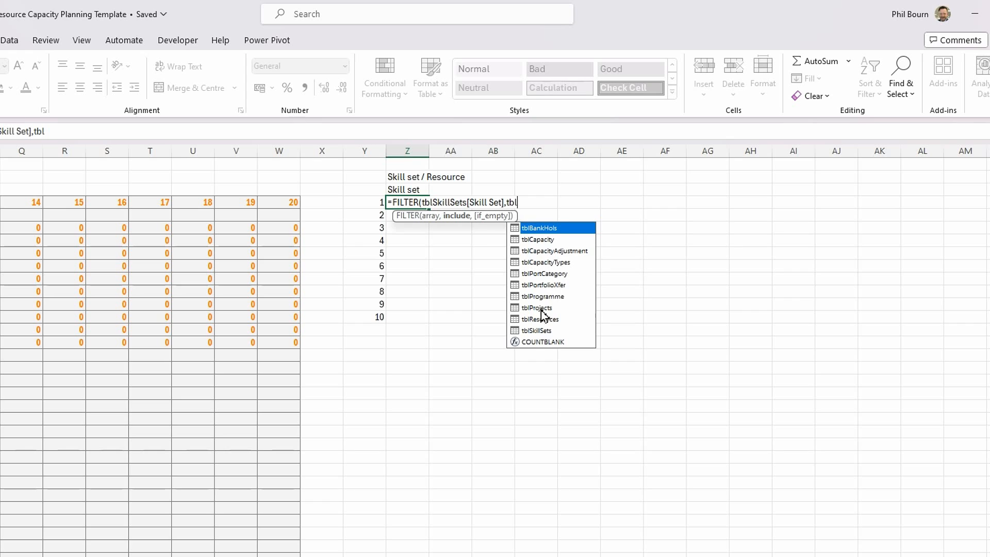
double_click(531, 332)
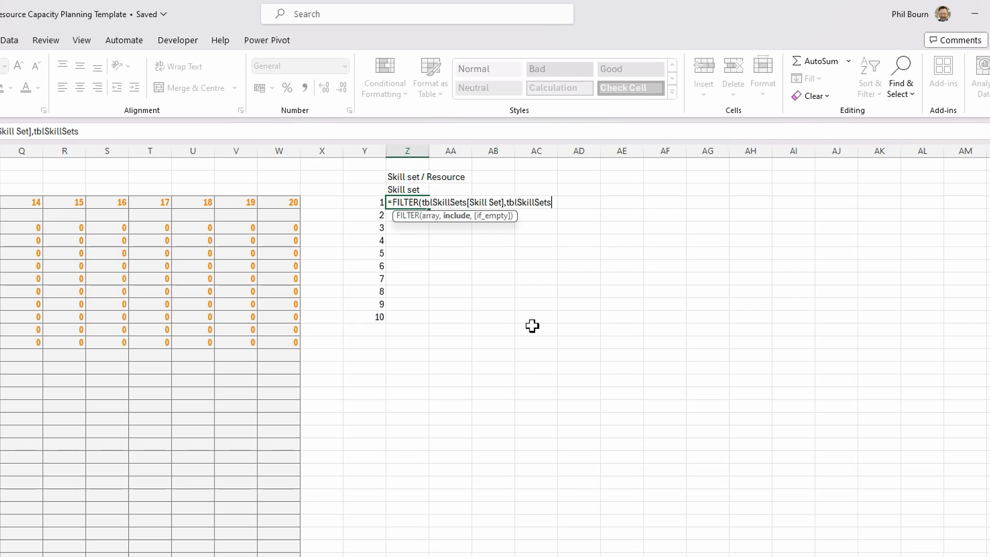
type("[")
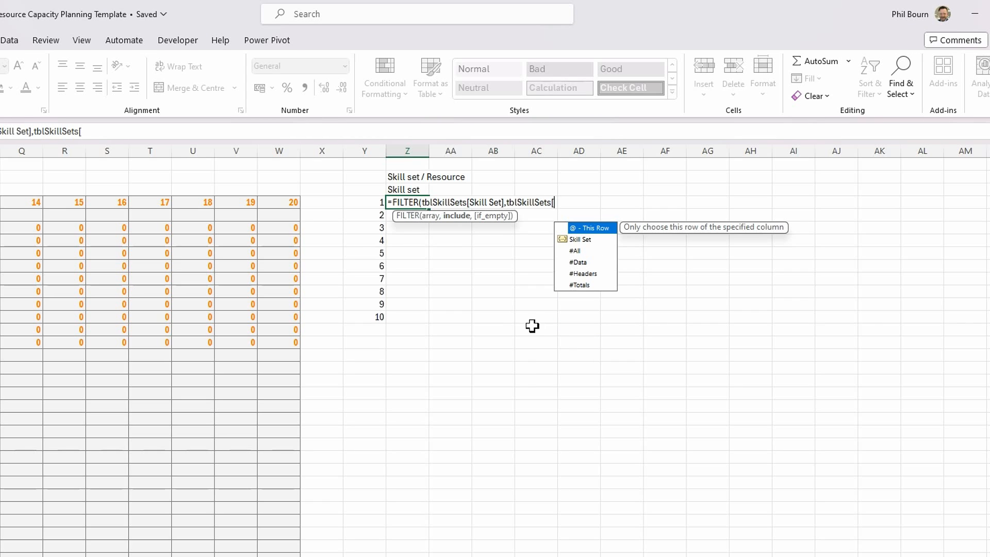
double_click(578, 239)
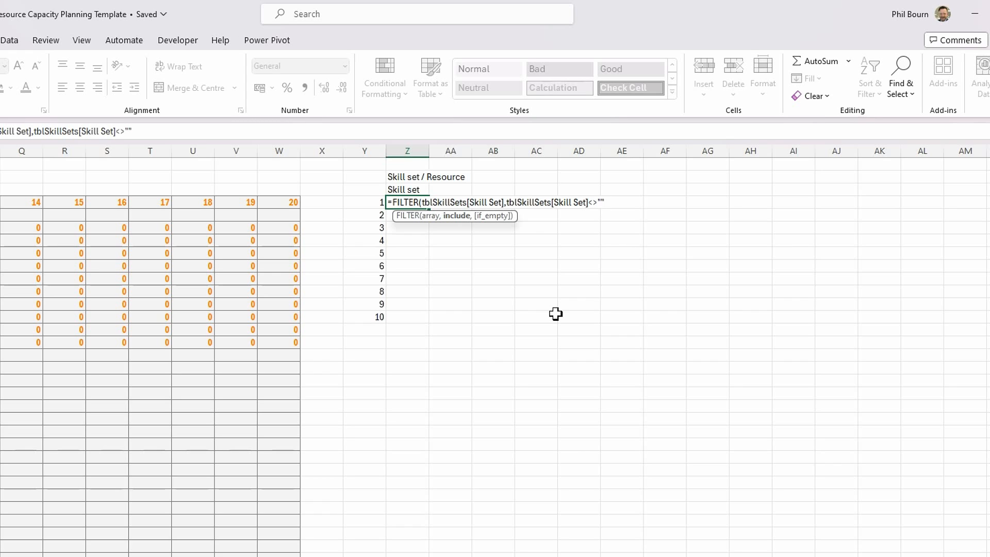
type("]<>\"\")")
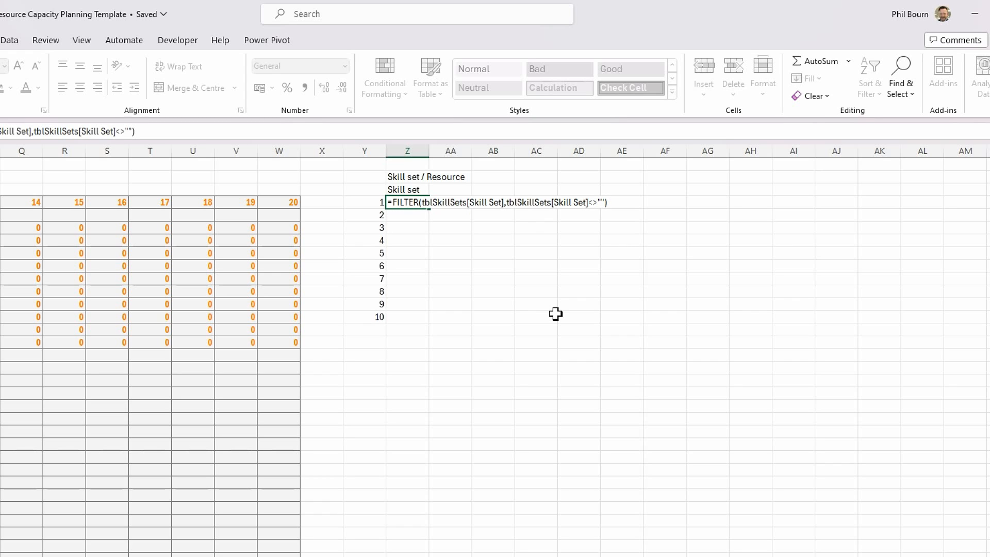
key("Return")
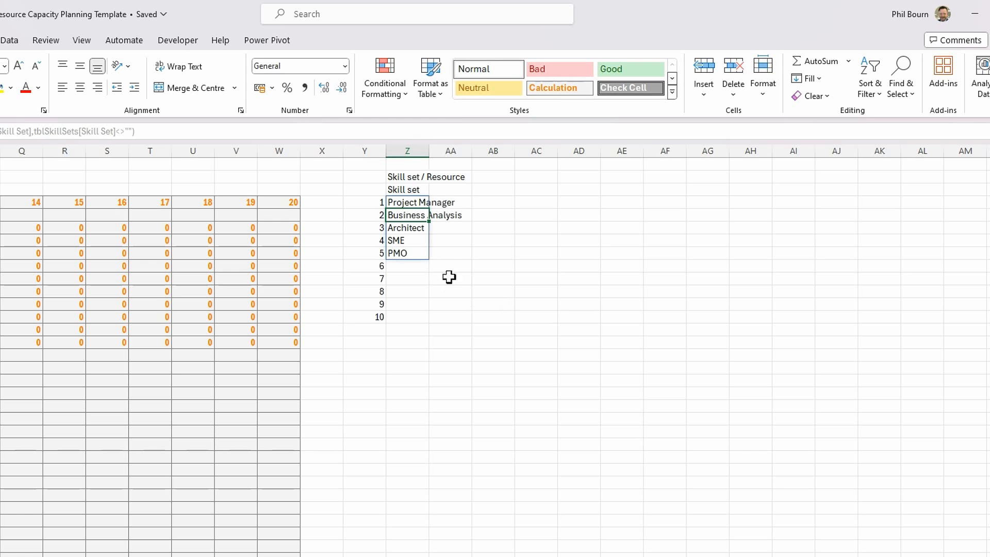
Step: Wrap the FILTER formula in Z4 in SORT to order the skill sets alphabetically, and autofit column Z
left_click(411, 203)
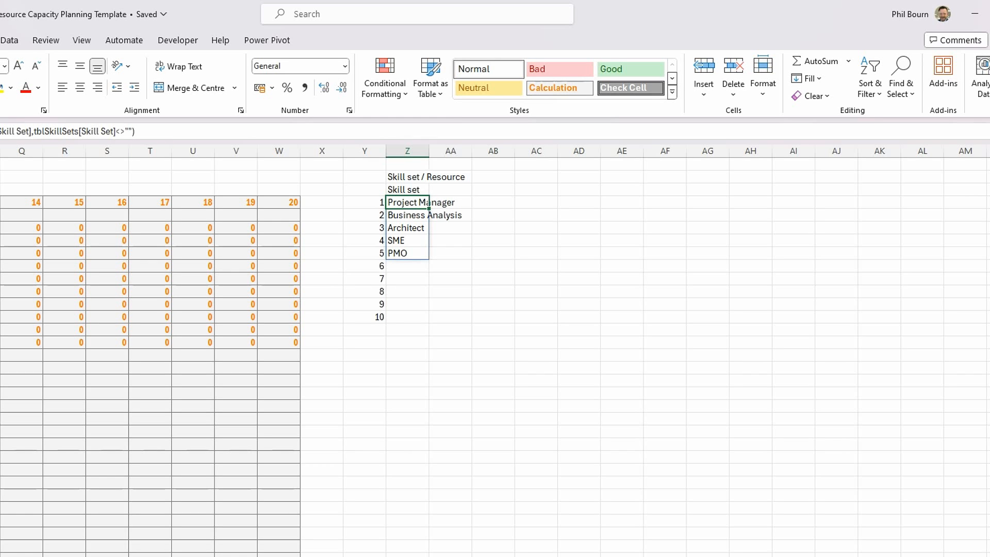
left_click(116, 103)
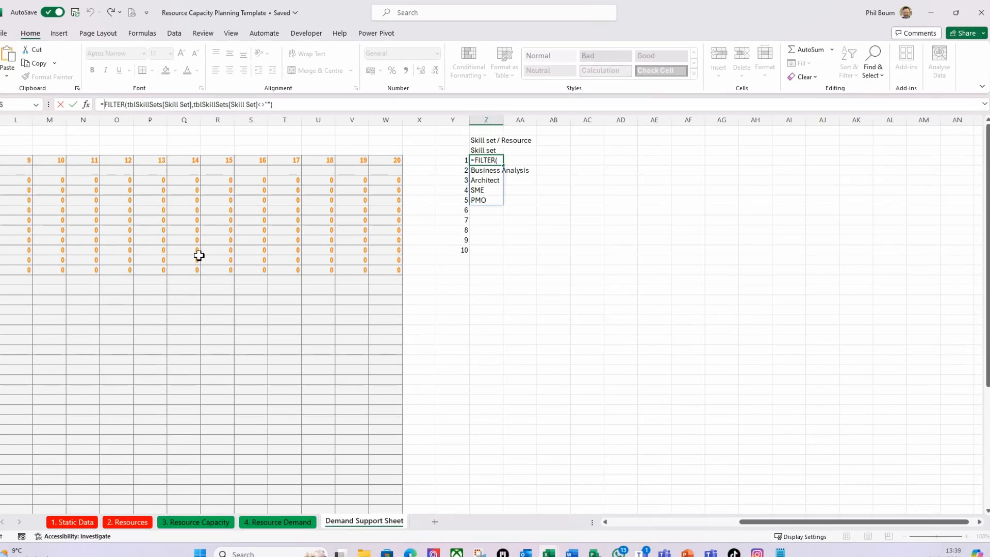
type("so")
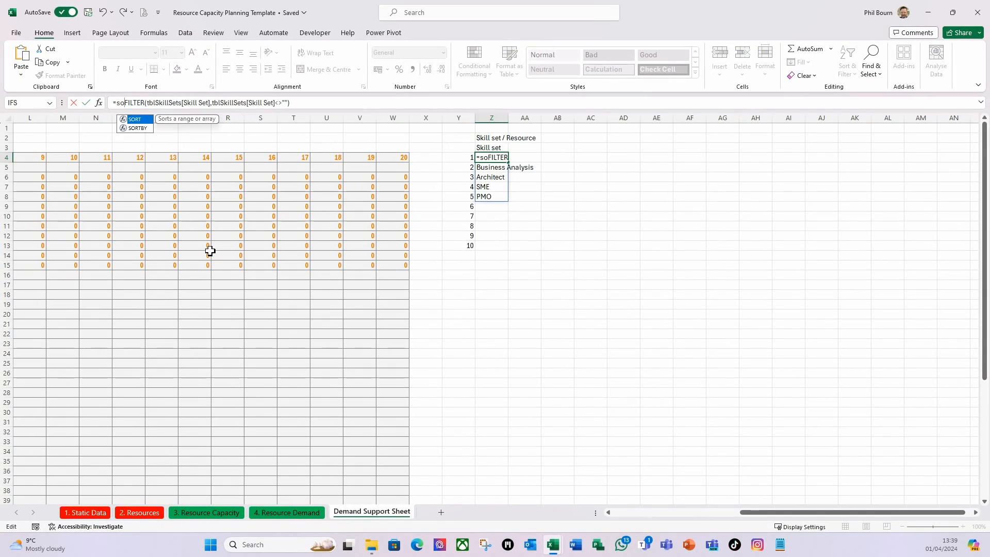
type("rt")
key("Tab")
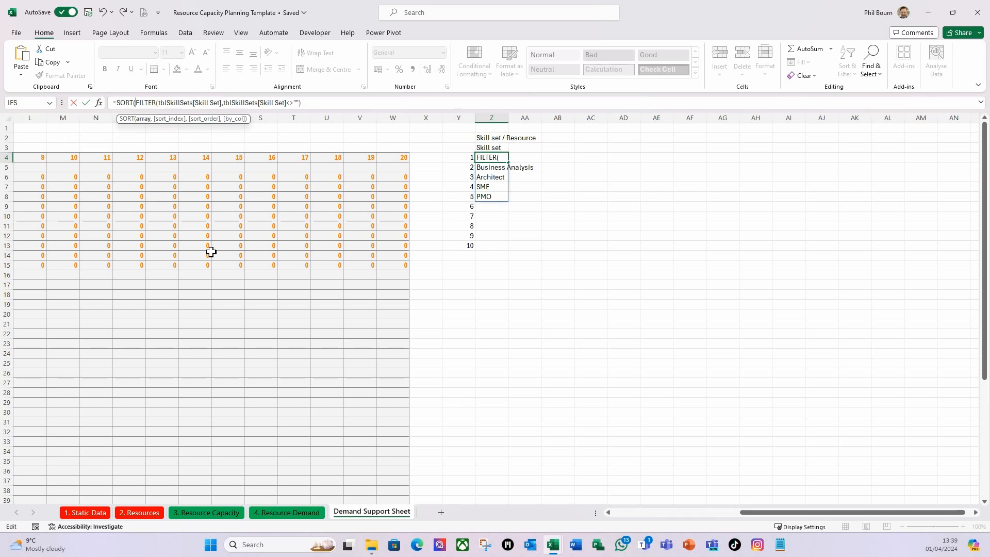
left_click(313, 105)
type(")")
key("Return")
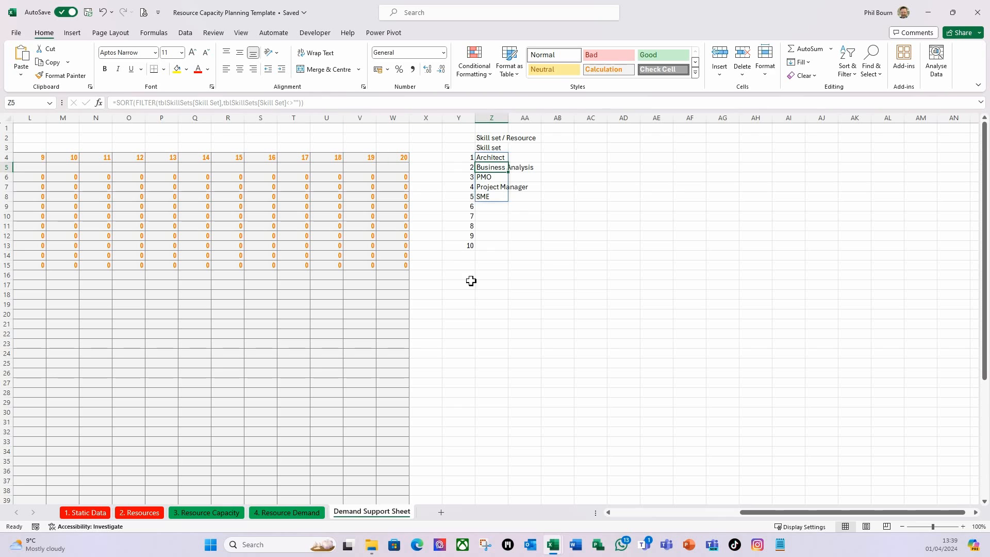
double_click(508, 120)
left_click(535, 246)
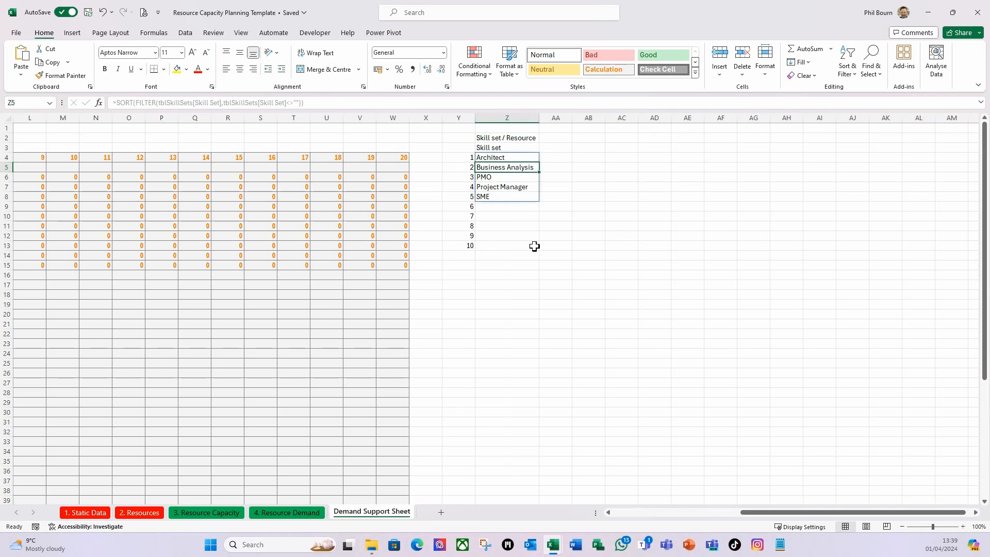
Step: Add a list validation to Skill Set cell M4 on the Resource Demand sheet with source ='Demand Support Sheet'!$Z$4#
left_click(513, 159)
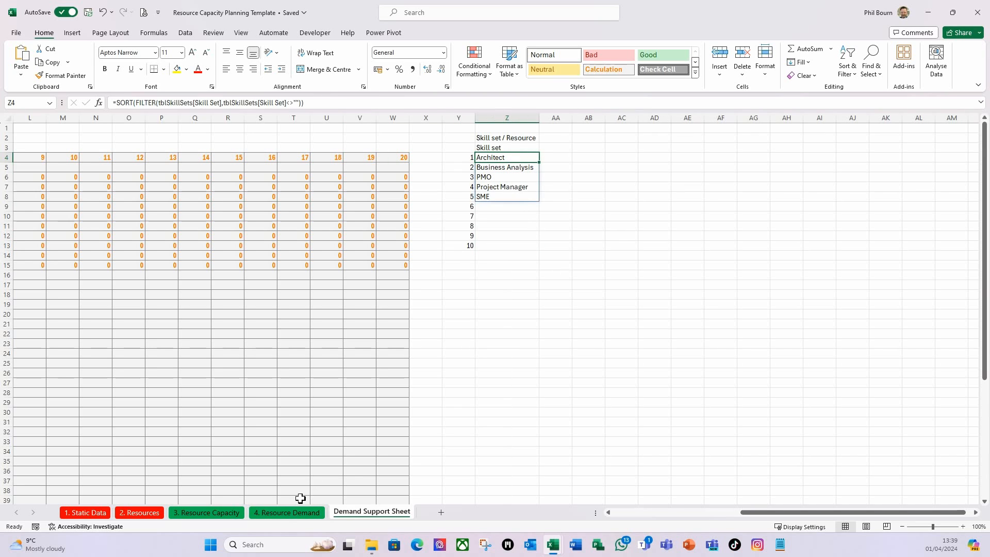
left_click(287, 513)
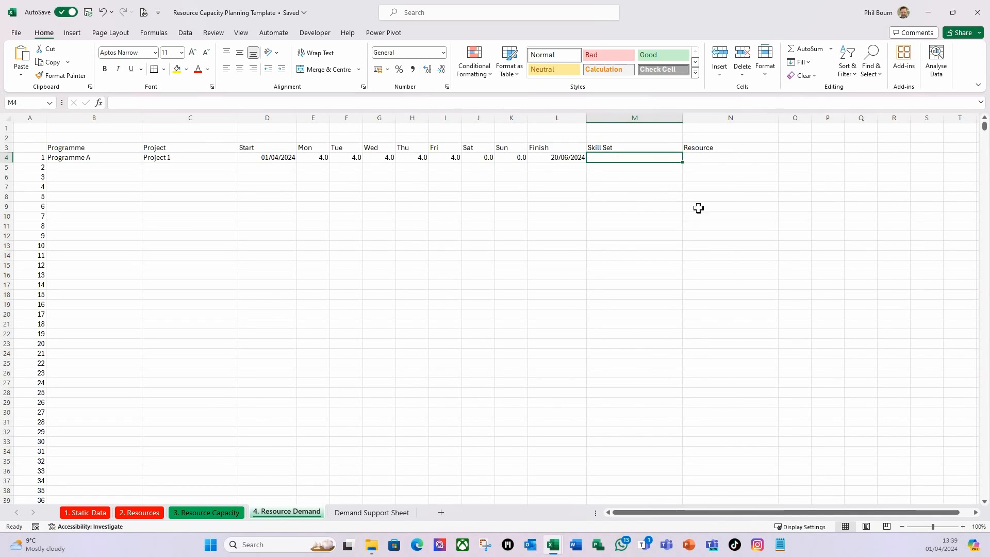
left_click(186, 34)
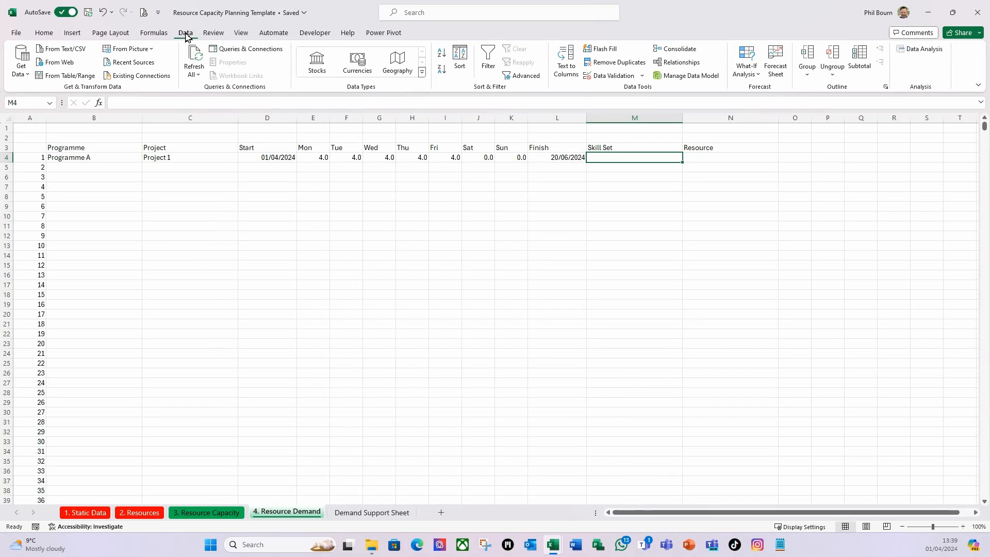
left_click(642, 77)
left_click(646, 90)
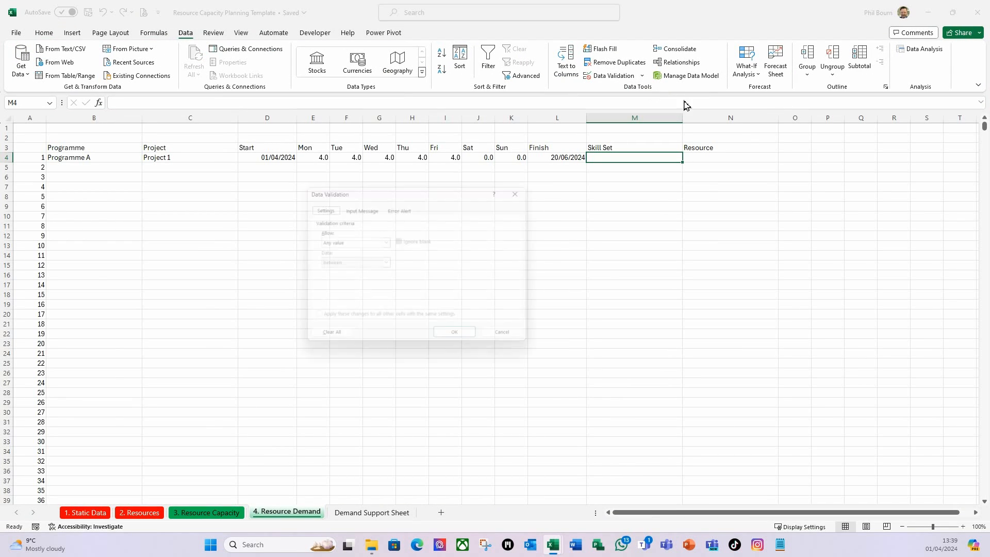
left_click(383, 240)
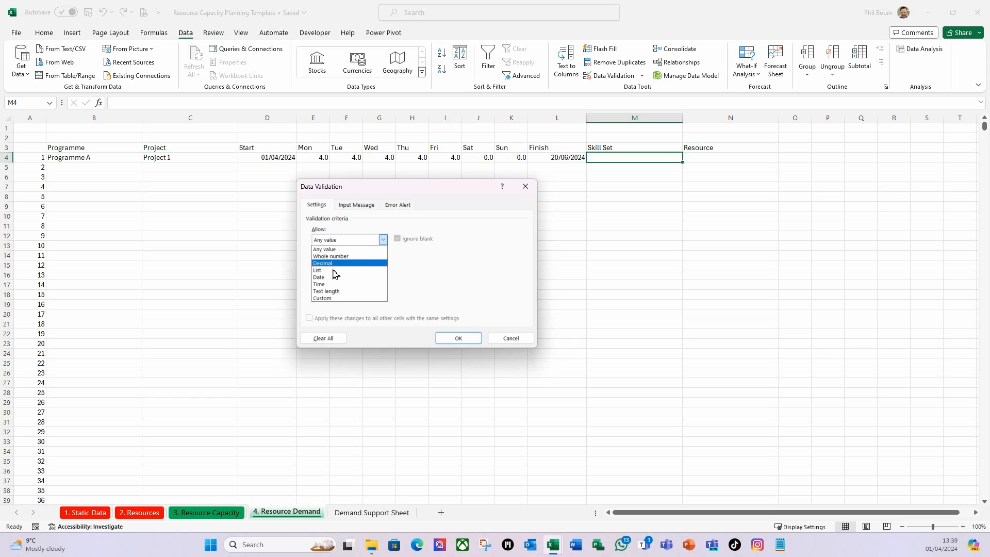
left_click(336, 269)
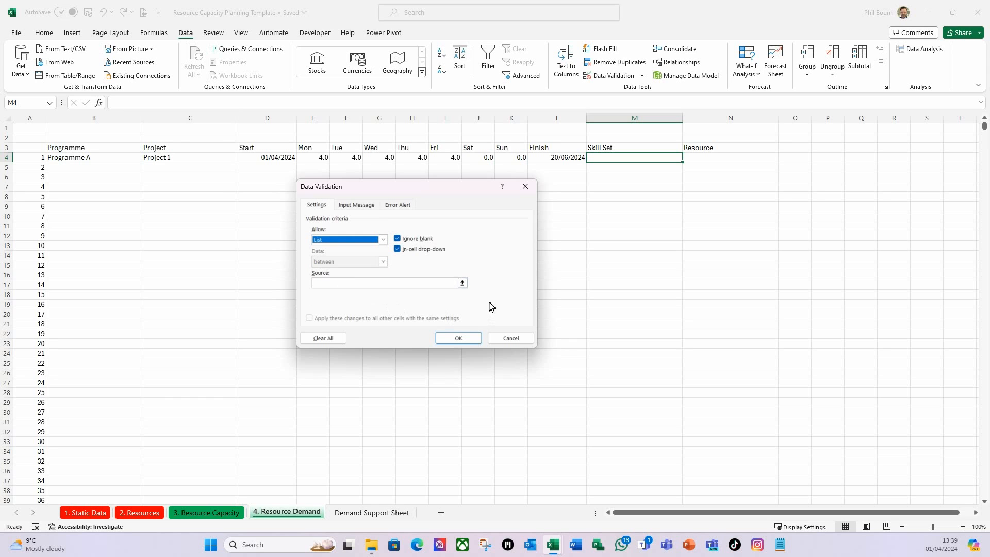
left_click(462, 283)
left_click(374, 513)
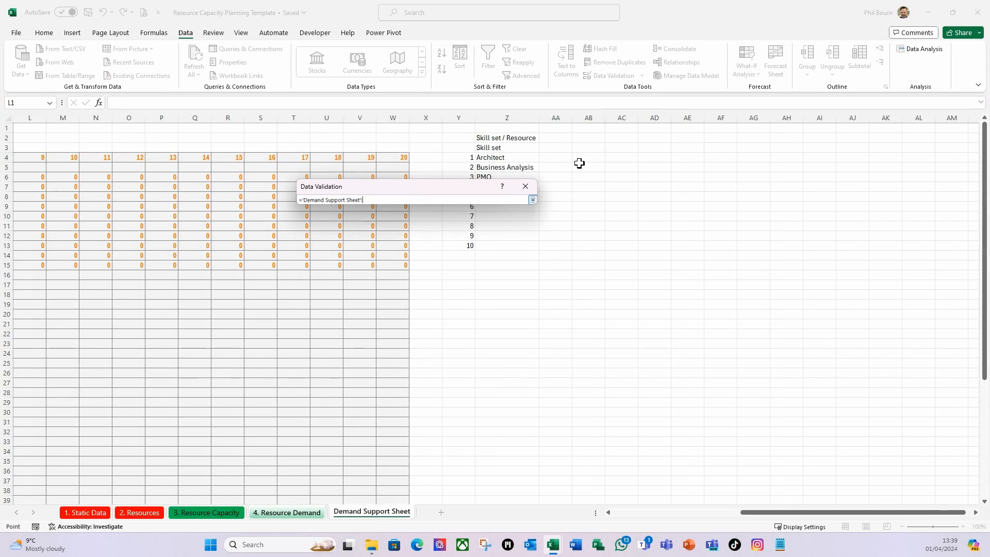
left_click(502, 159)
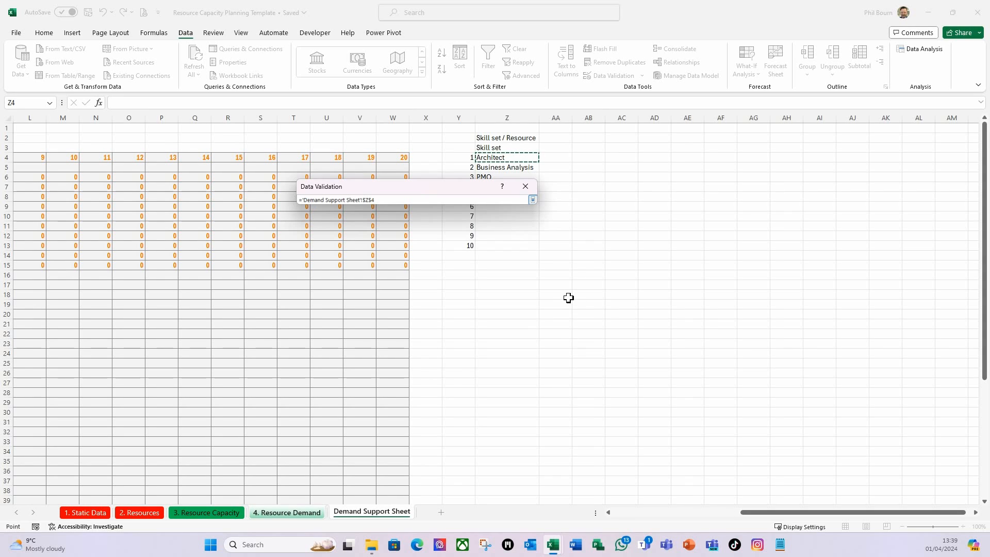
type("#")
left_click(533, 200)
left_click(467, 342)
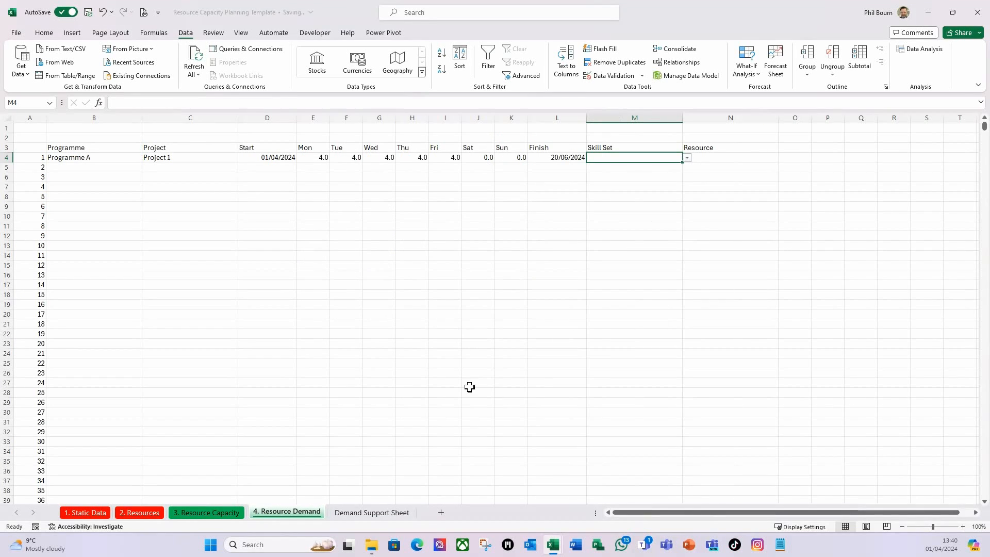
Step: Choose Architect as the skill set in M4 from its new dropdown
left_click(687, 158)
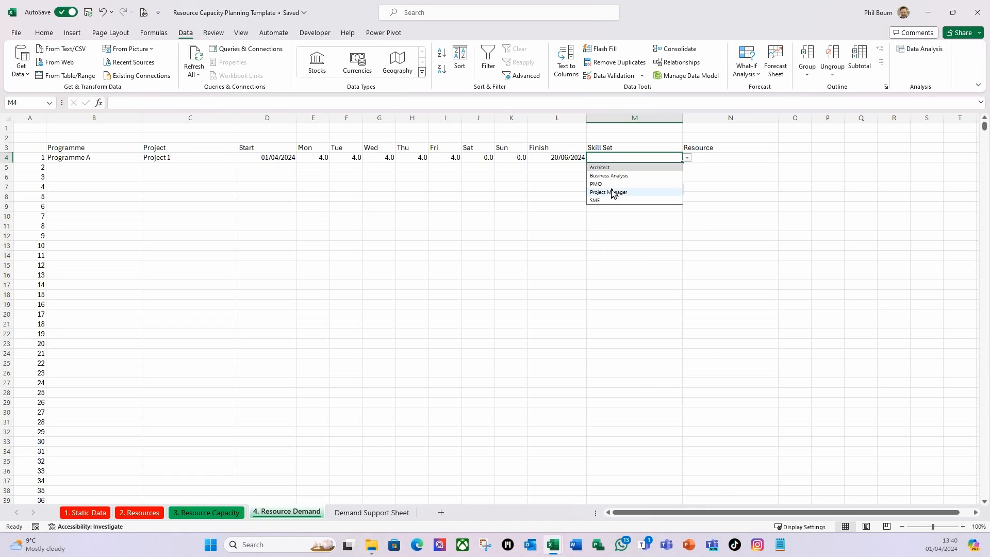
left_click(601, 168)
left_click(631, 207)
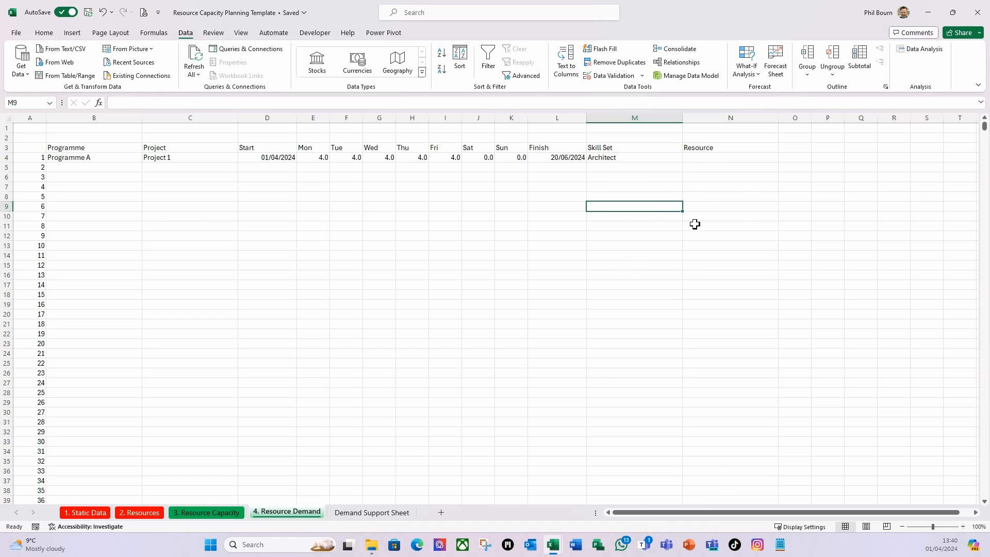
Step: Apply the Calculation cell style to the skill set list in Y3:Z13 of the Demand Support Sheet
left_click(717, 160)
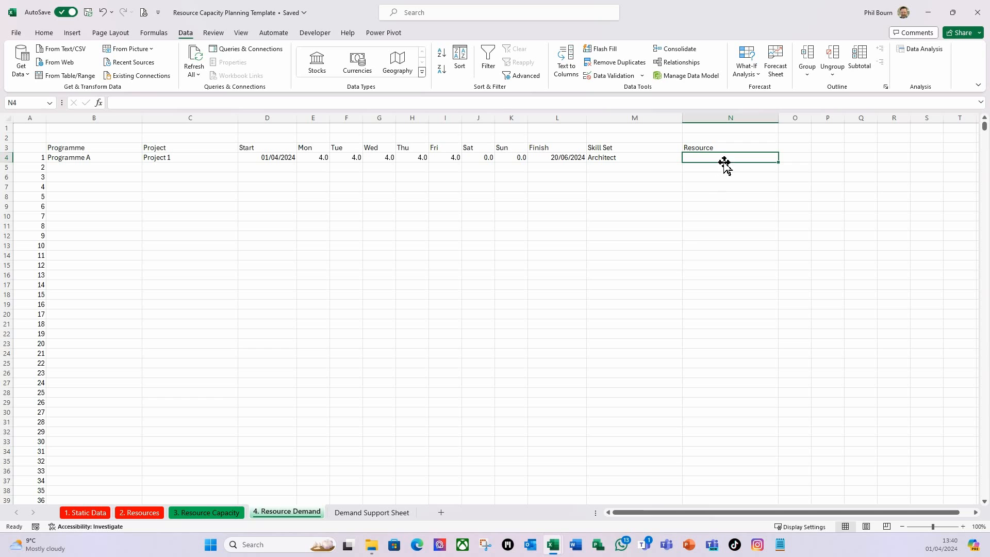
left_click(363, 512)
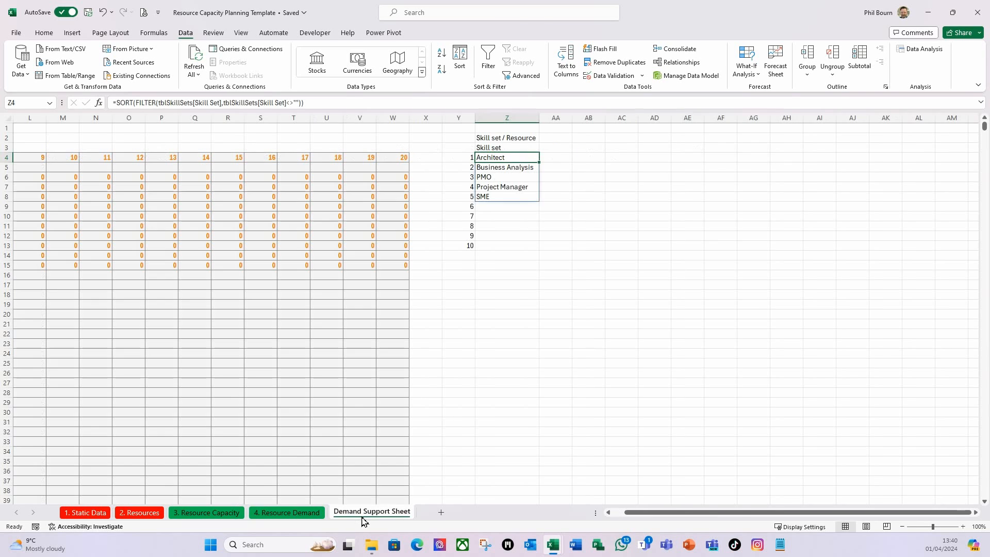
left_click(562, 225)
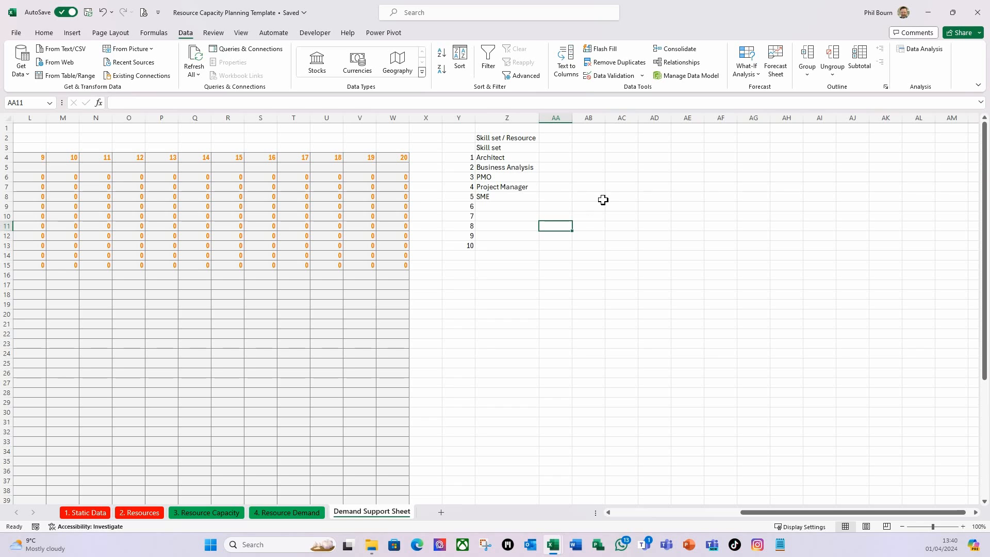
left_click(570, 168)
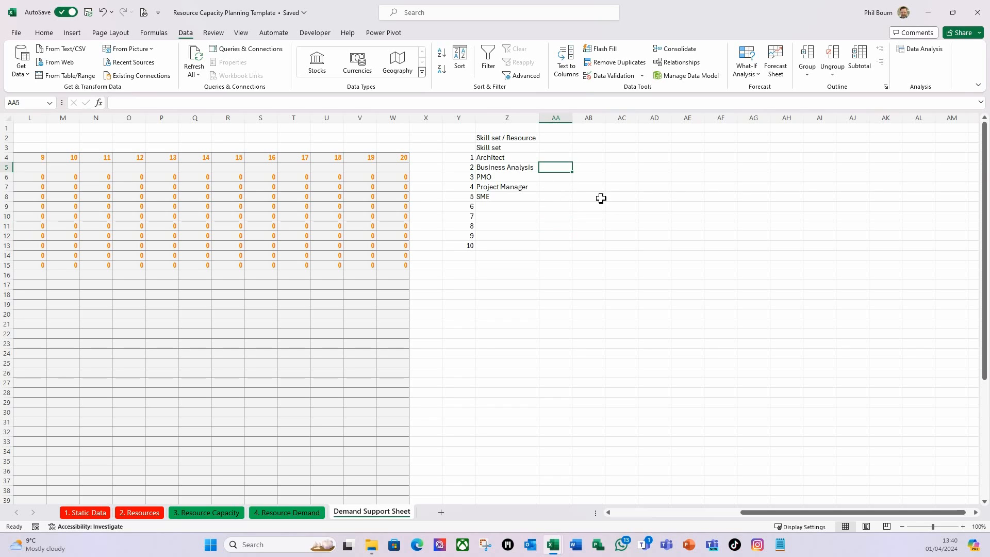
left_click(465, 152)
left_click_drag(464, 152, 513, 246)
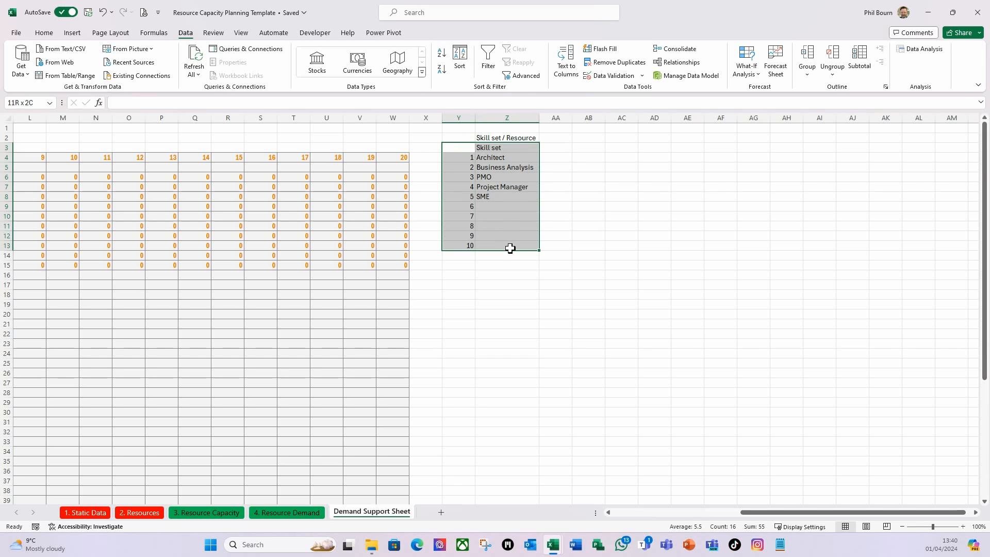
left_click(44, 32)
left_click(607, 75)
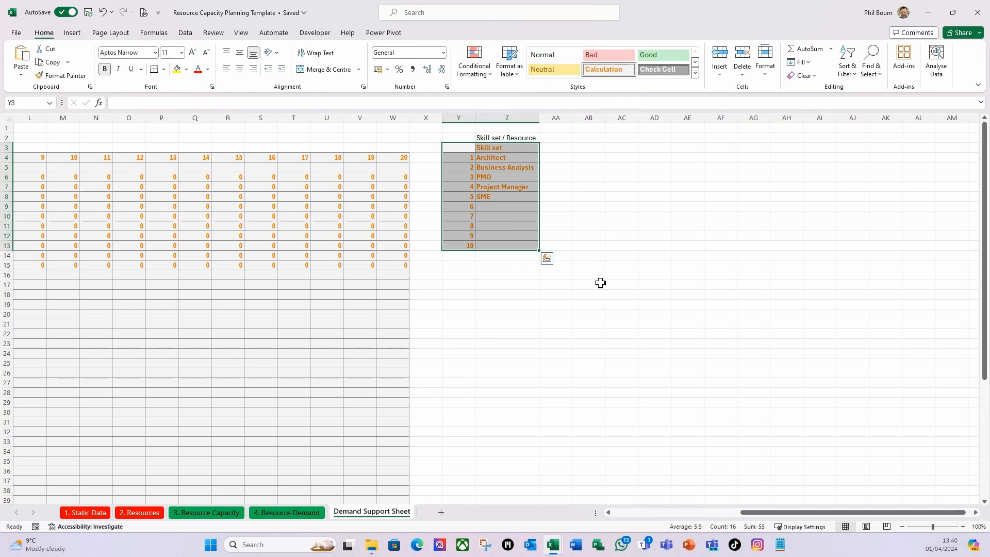
left_click(597, 284)
Step: Generate a 100-row number sequence from AB3 with =SEQUENCE(100)
left_click(587, 148)
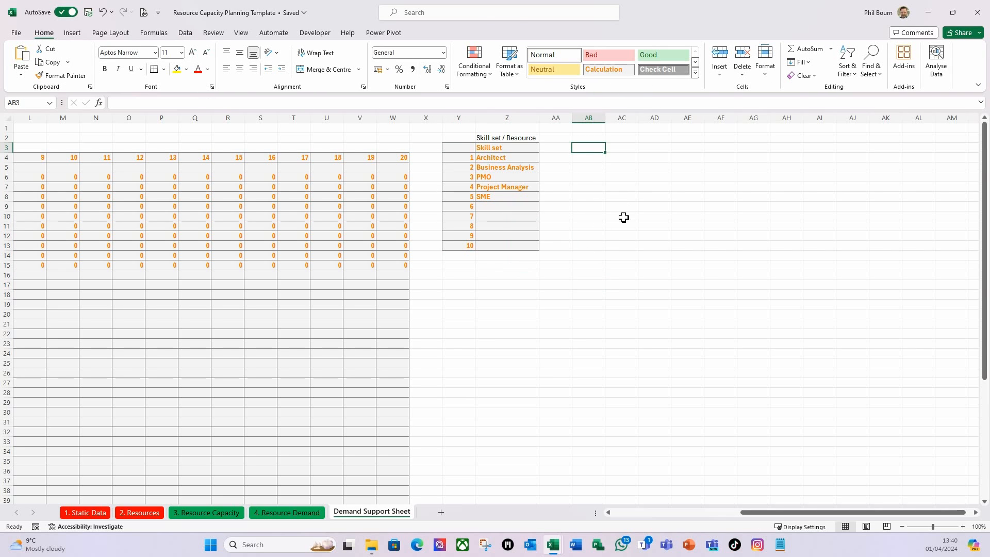
type("=seq")
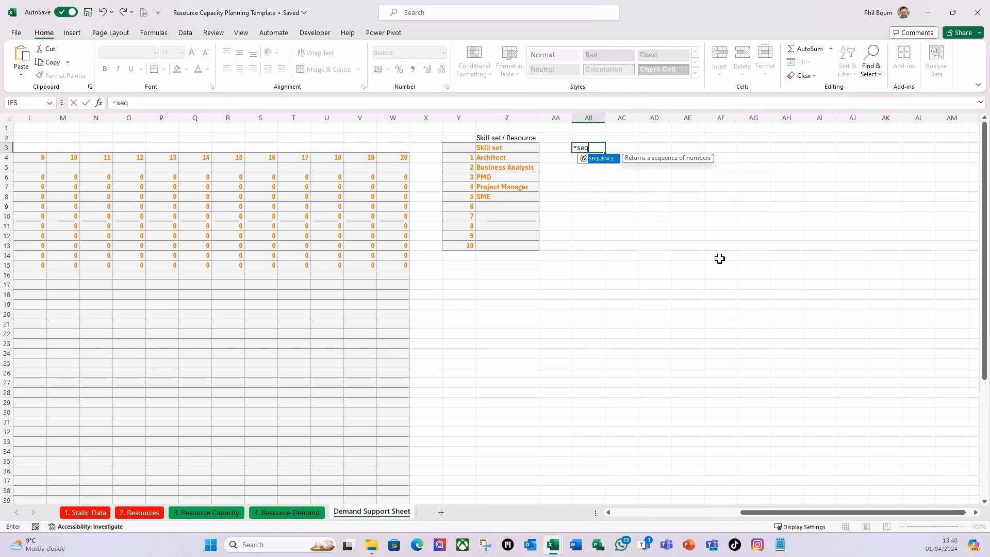
key("Tab")
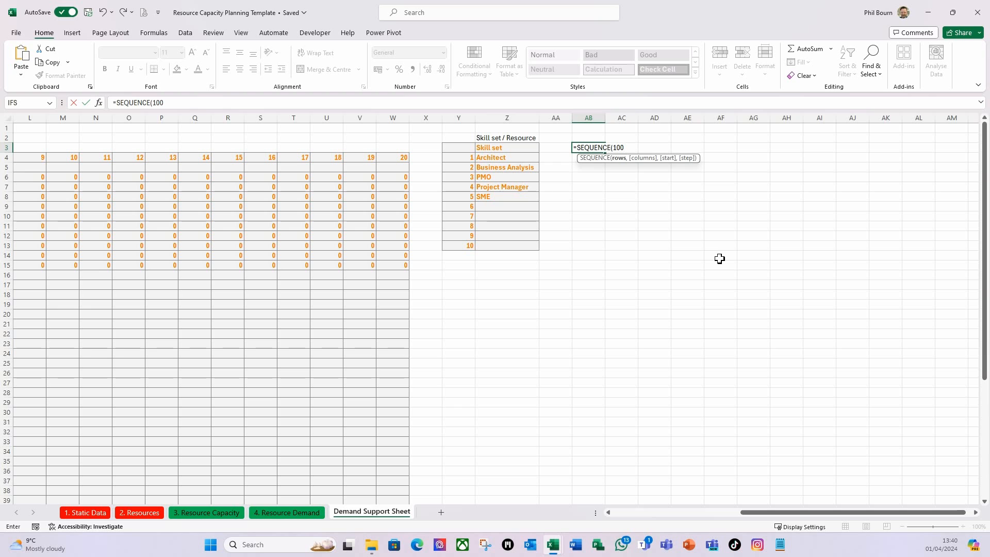
type("100)")
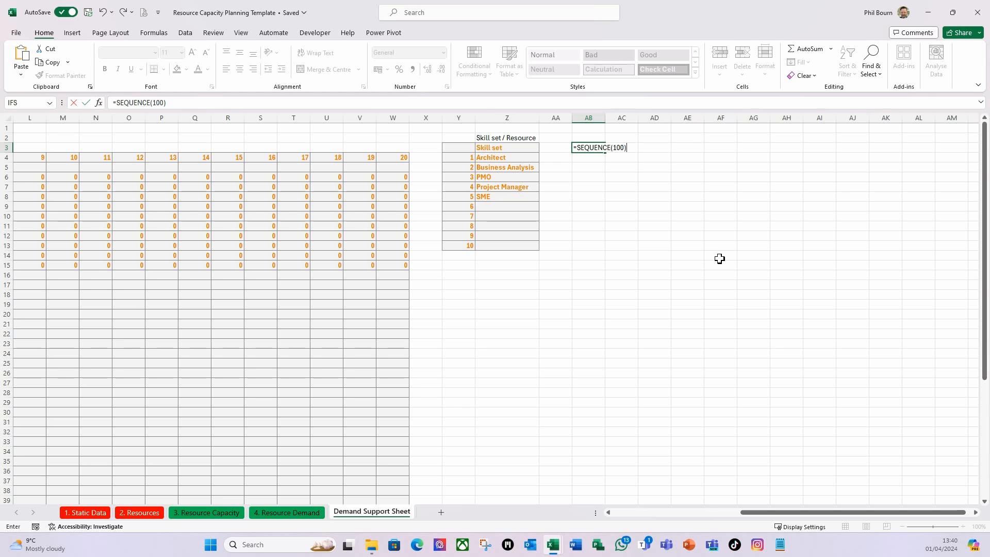
key("Return")
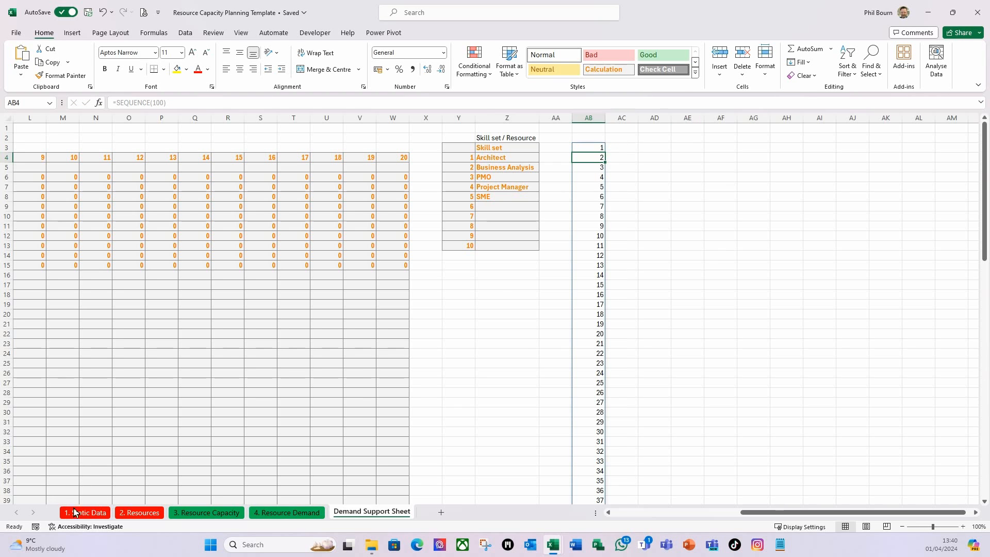
Step: Check how many numbered rows the resource table on the 2. Resources sheet provides
left_click(74, 512)
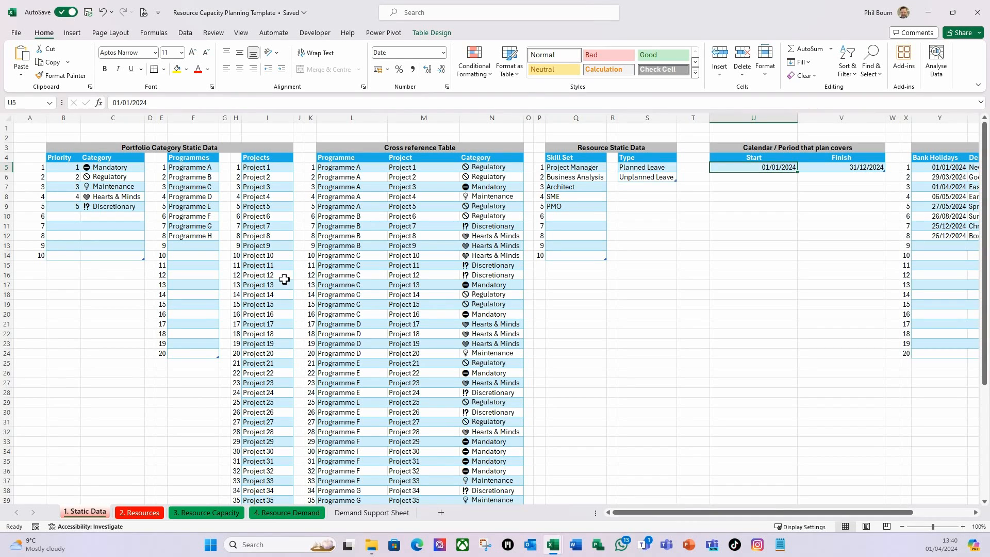
left_click(149, 514)
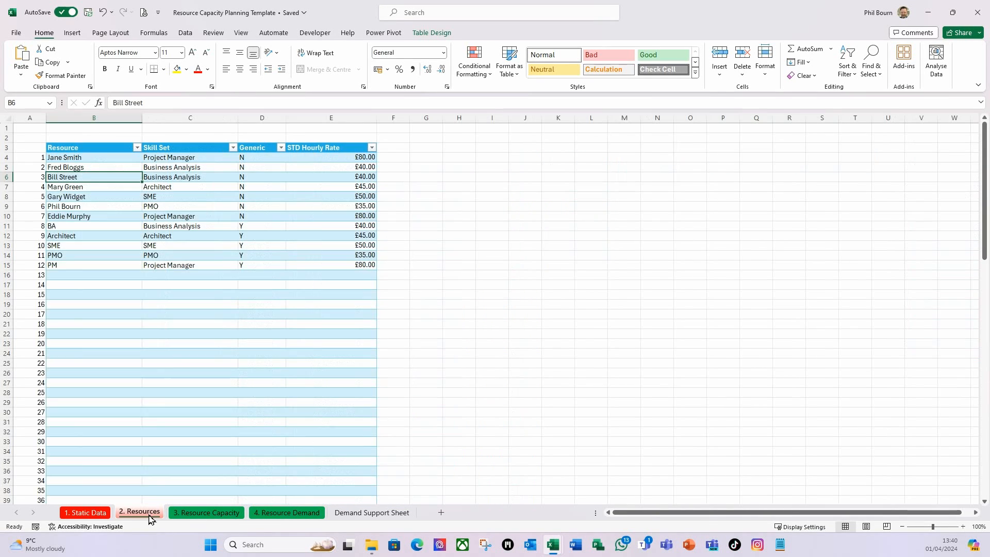
scroll(82, 286, "down", 16)
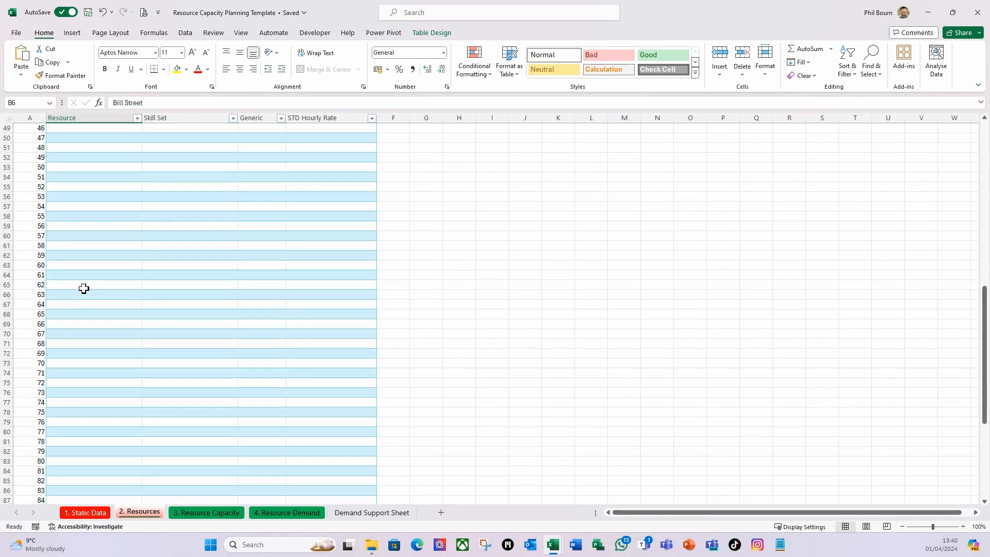
scroll(84, 290, "down", 6)
scroll(83, 291, "up", 20)
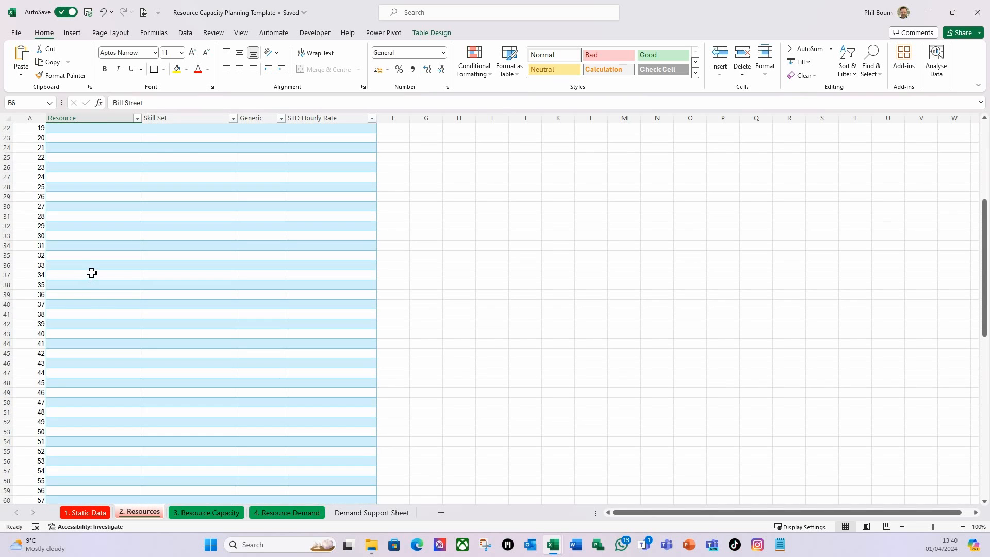
Step: On the Demand Support Sheet, enter =SEQUENCE(,10) in cell AC1 to number ten columns across
left_click(369, 511)
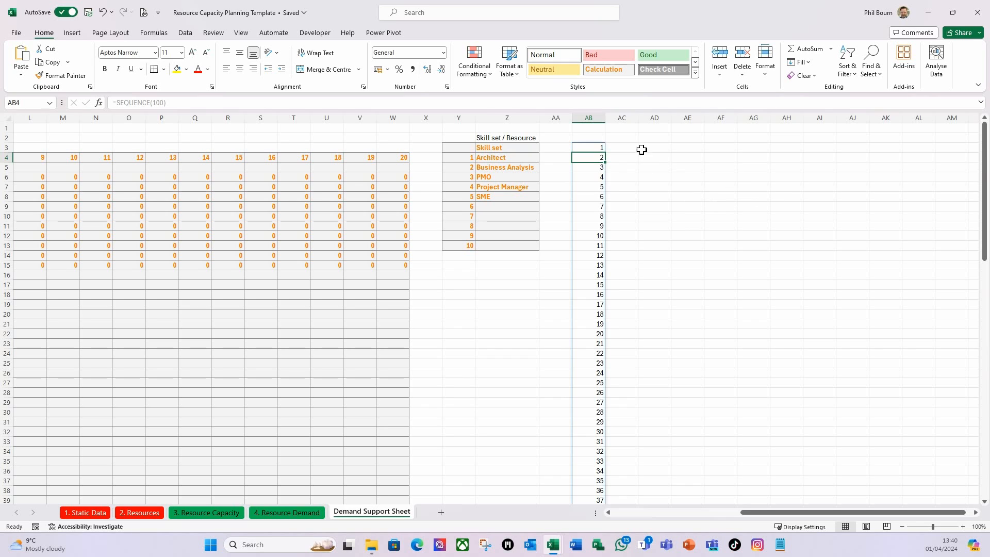
left_click(628, 140)
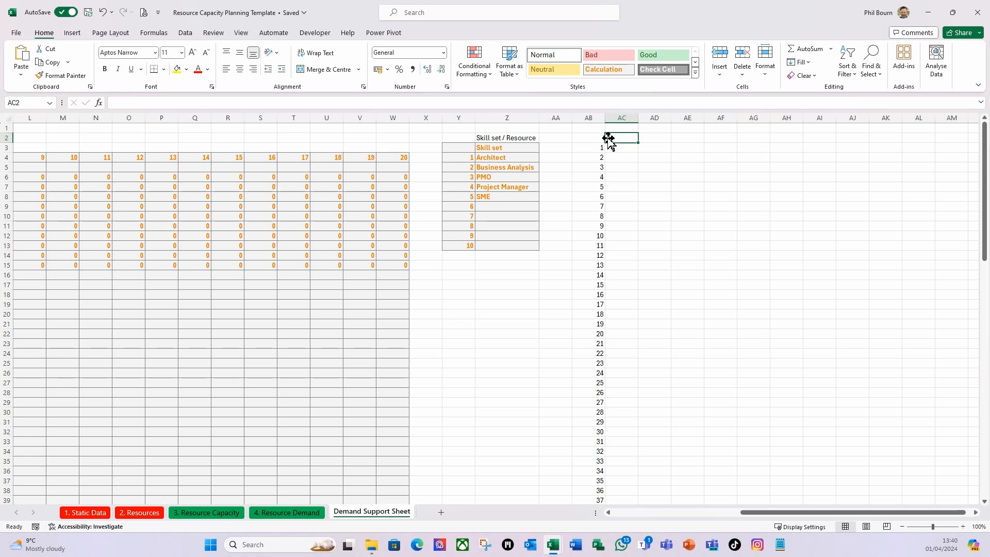
left_click(627, 128)
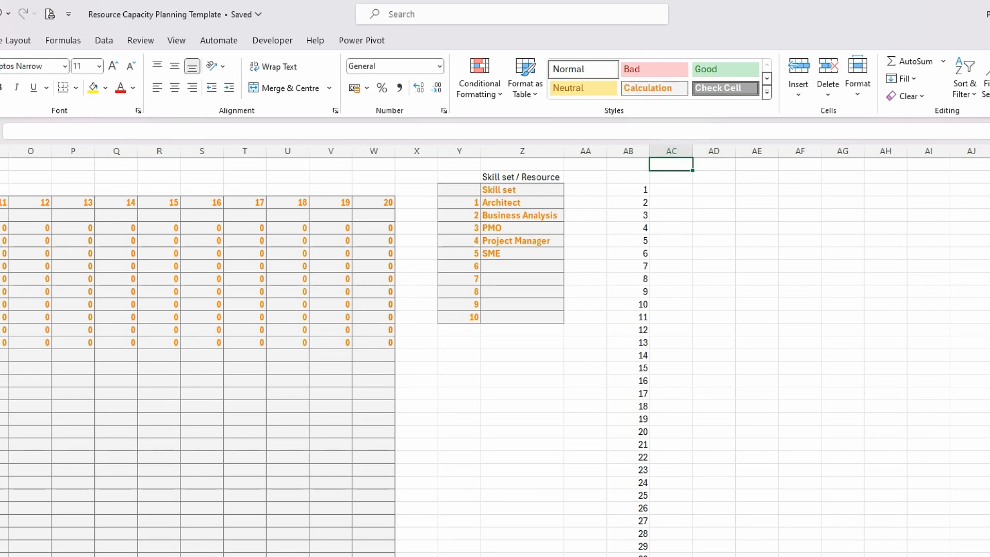
type("=")
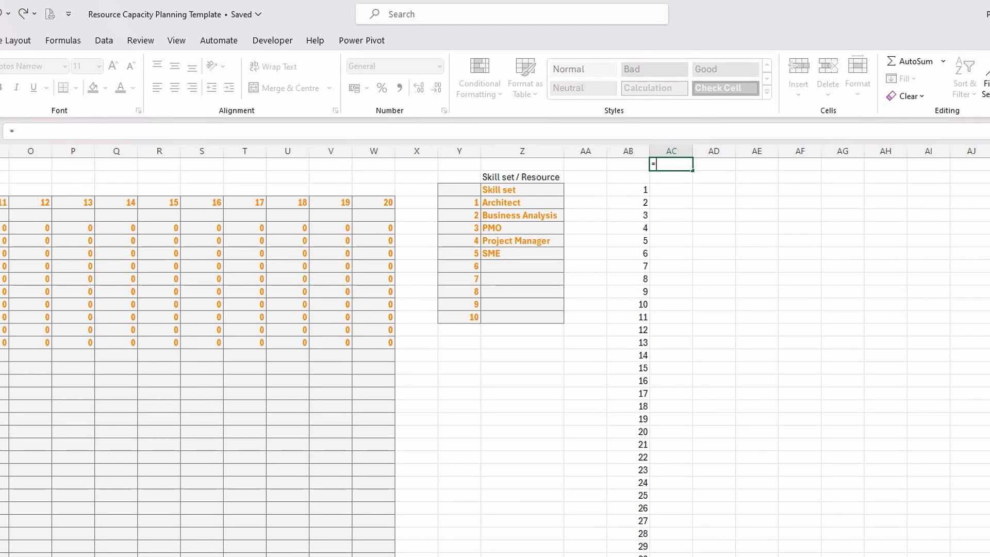
type("se")
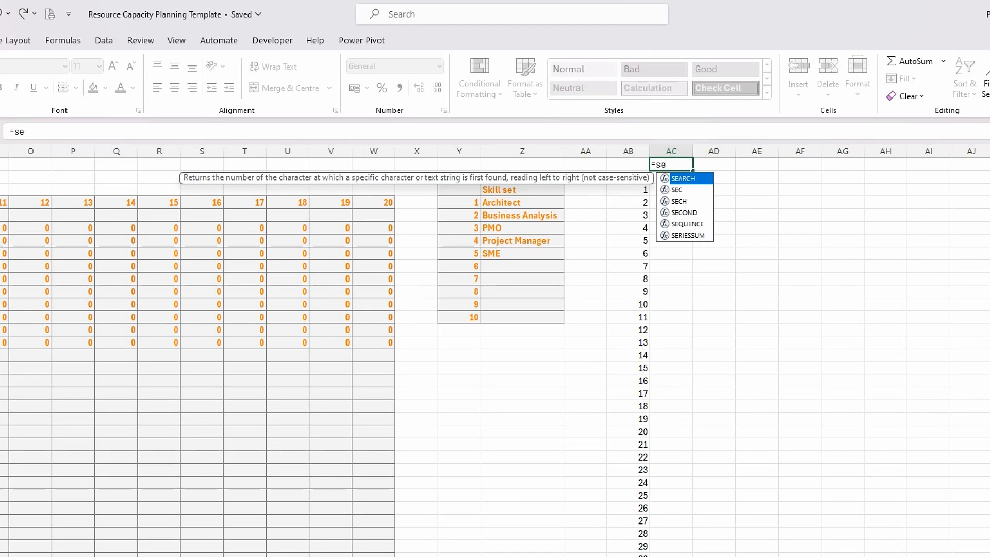
type("q")
key("Tab")
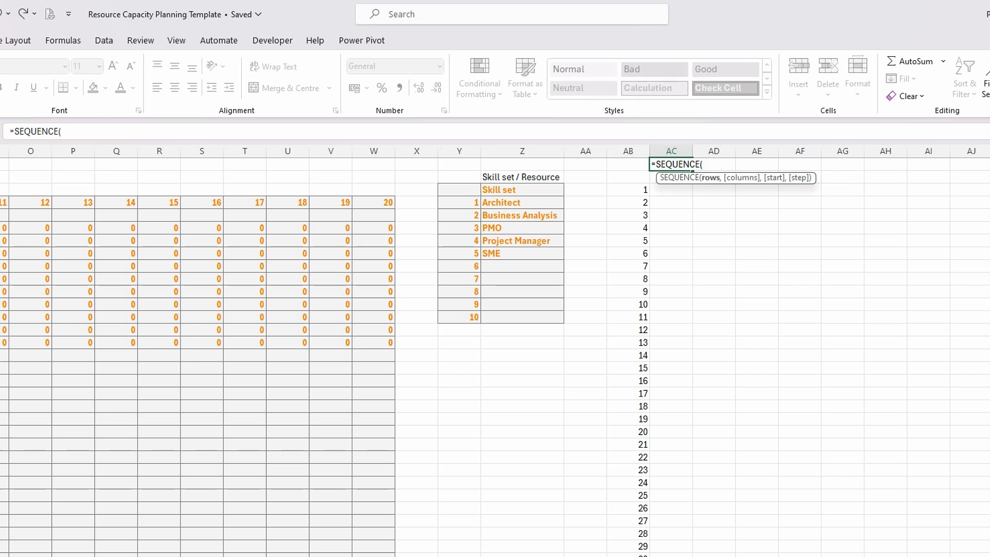
type(",")
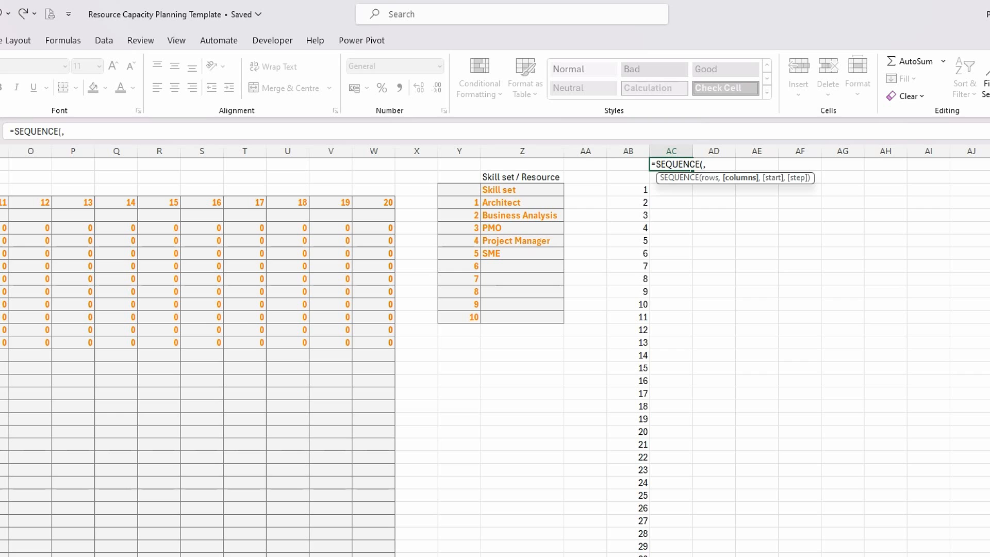
type("10)")
key("Return")
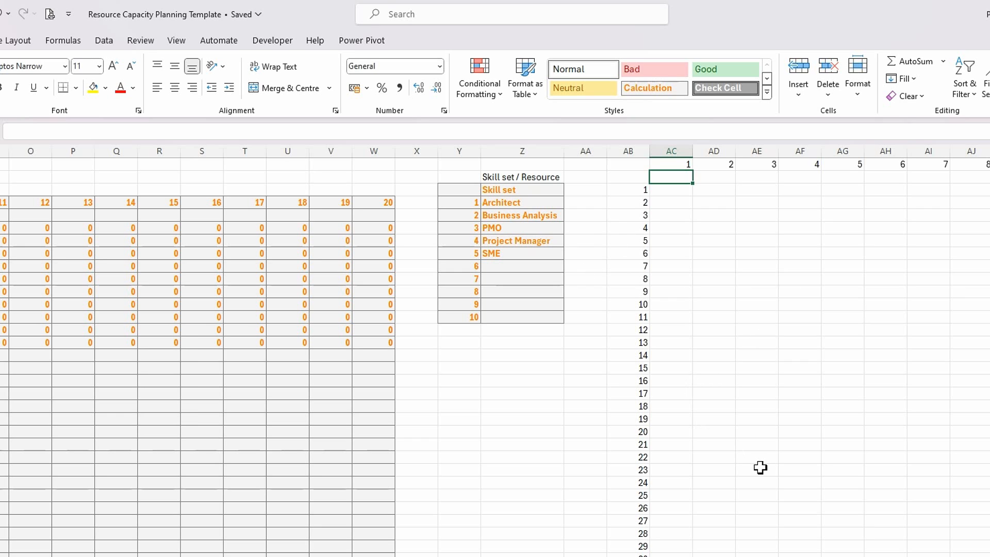
Step: Start a FILTER formula in cell AC2 with tblSkillSets[[Skill Set]:[Skill Set]] as the array
type("=")
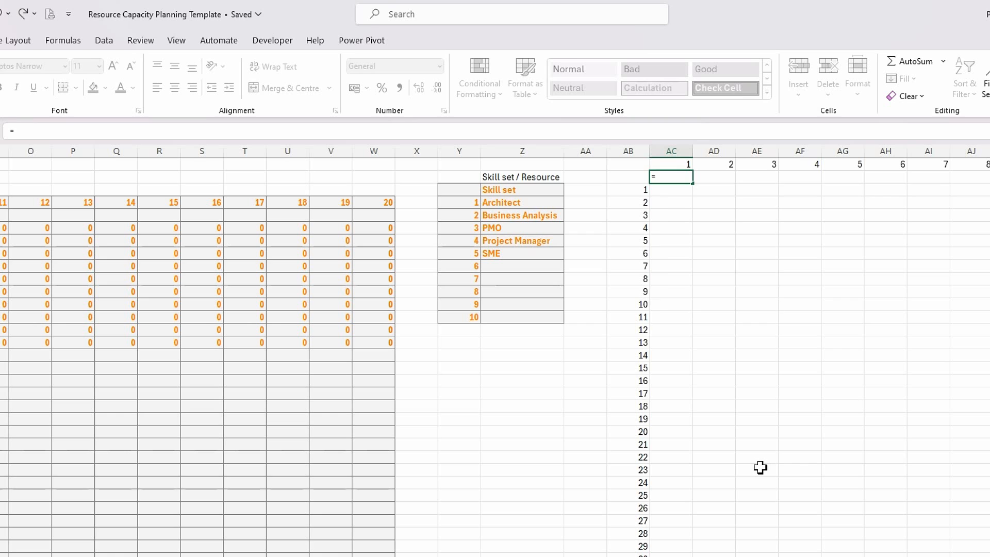
type("filter")
key("Tab")
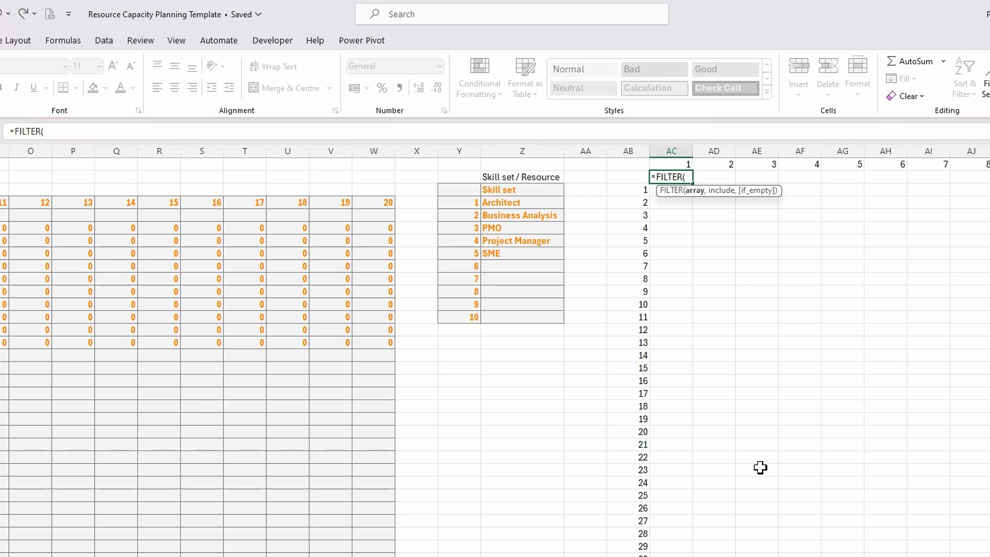
type("tbl")
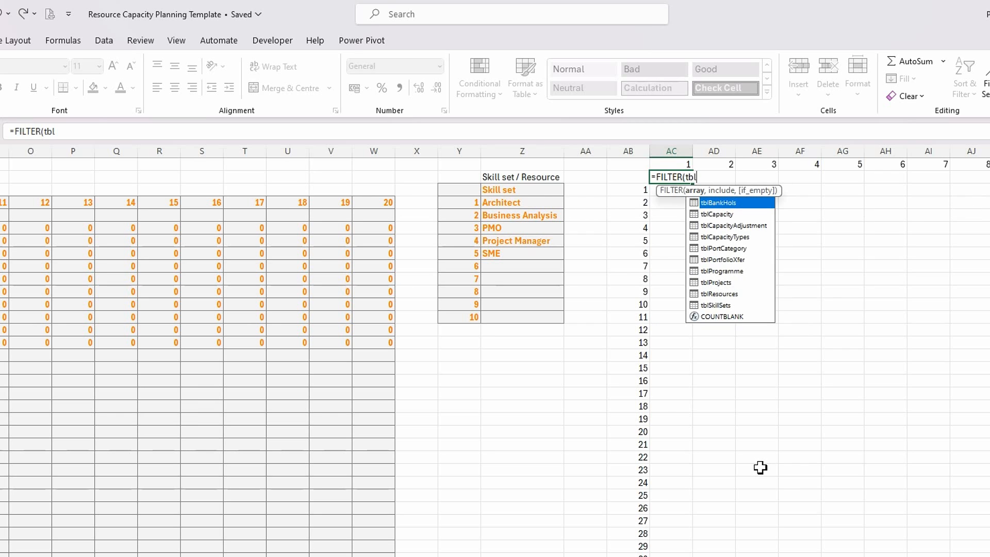
double_click(714, 305)
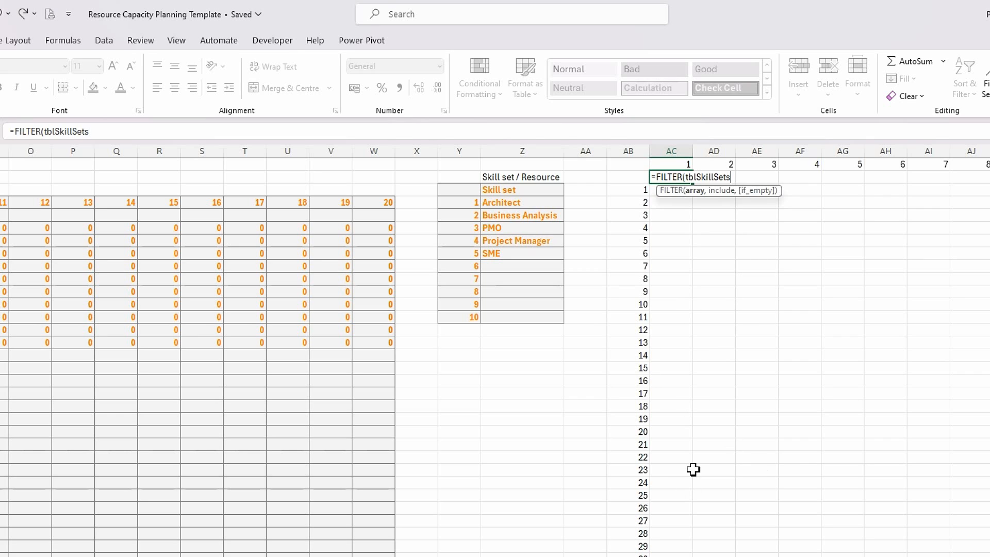
type("[[")
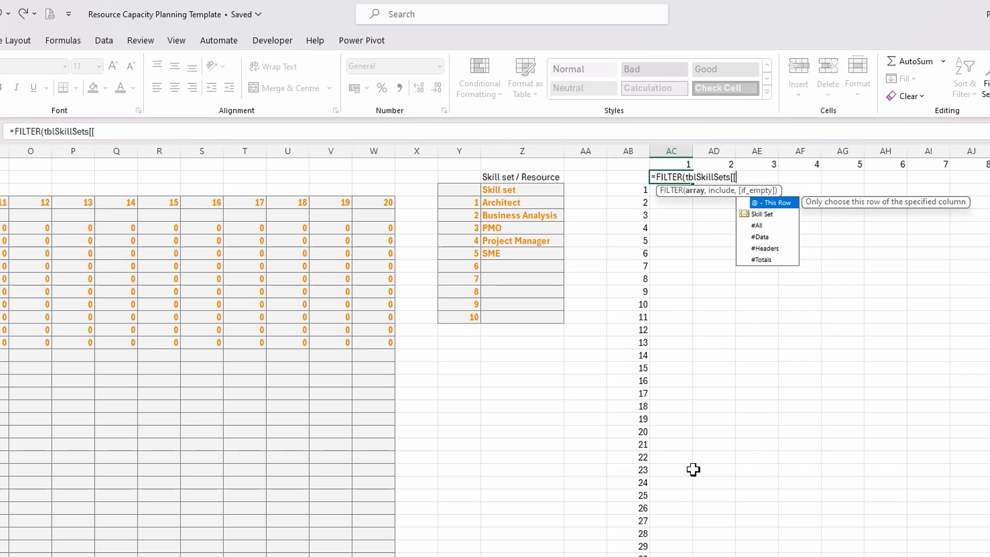
double_click(767, 215)
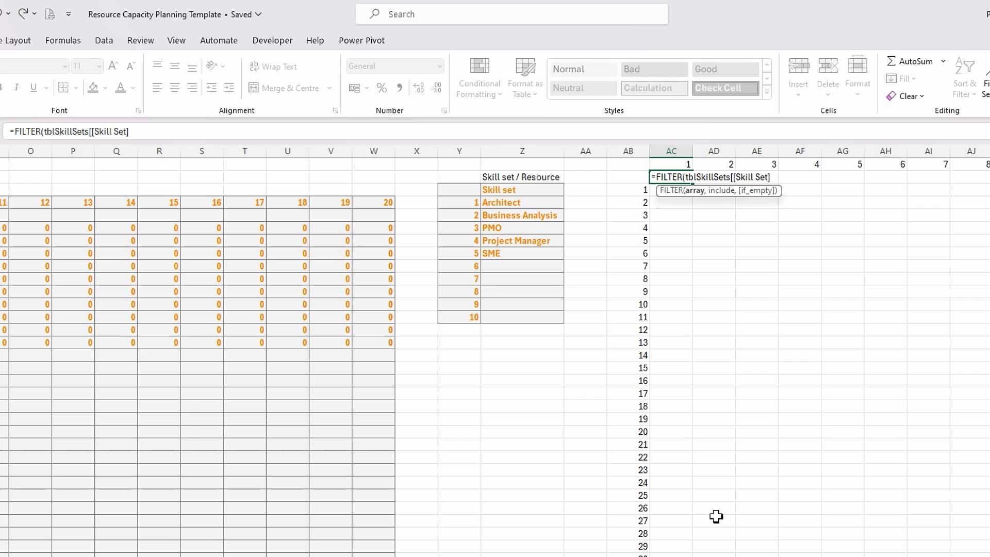
type(":[")
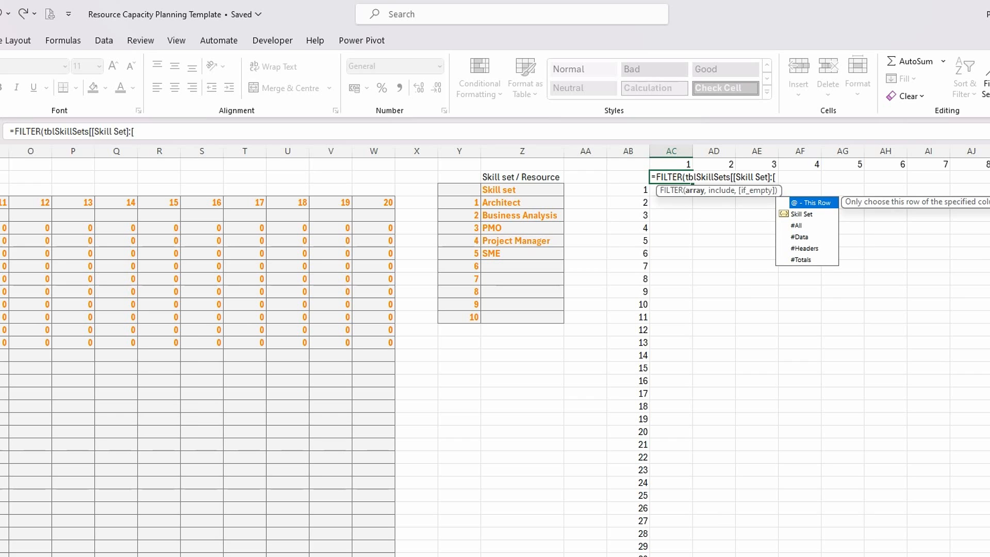
double_click(804, 213)
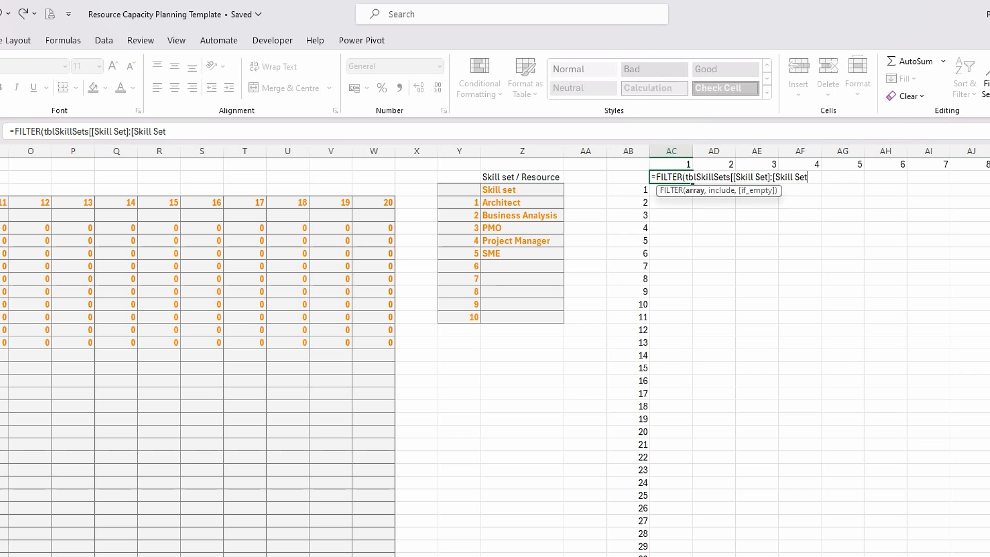
Step: Complete the FILTER formula in AC2 with the include condition tblSkillSets[[Skill Set]:[Skill Set]]<>""
type("]],tbl")
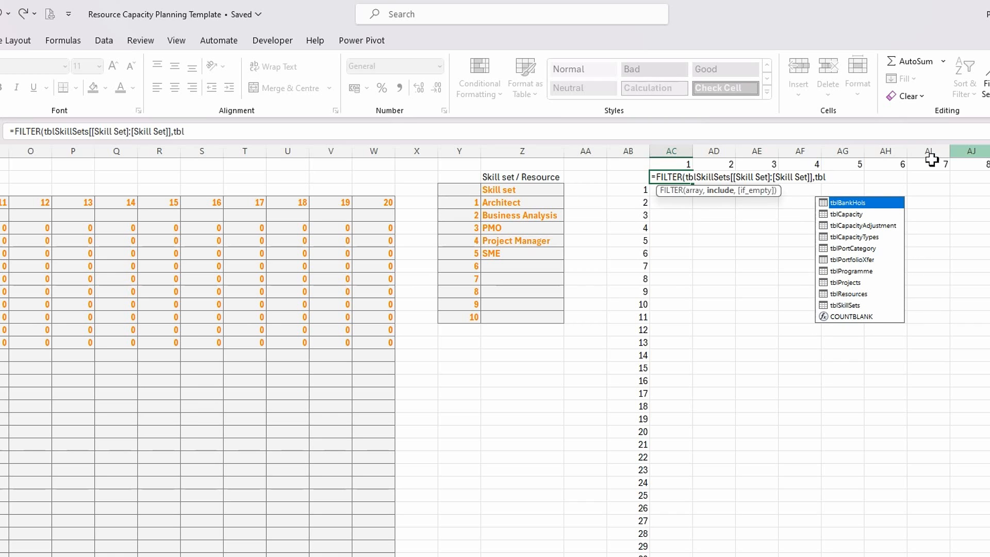
double_click(850, 306)
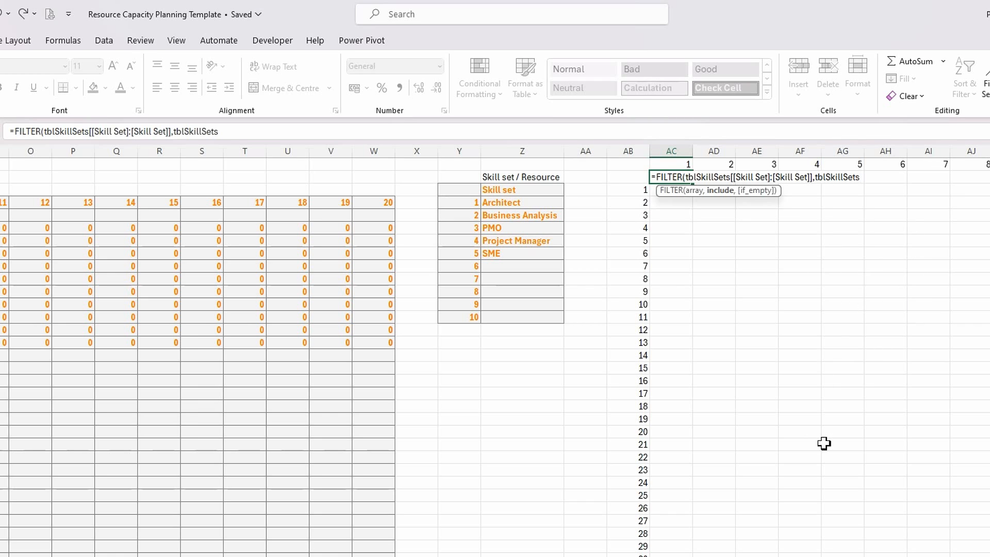
type("[[")
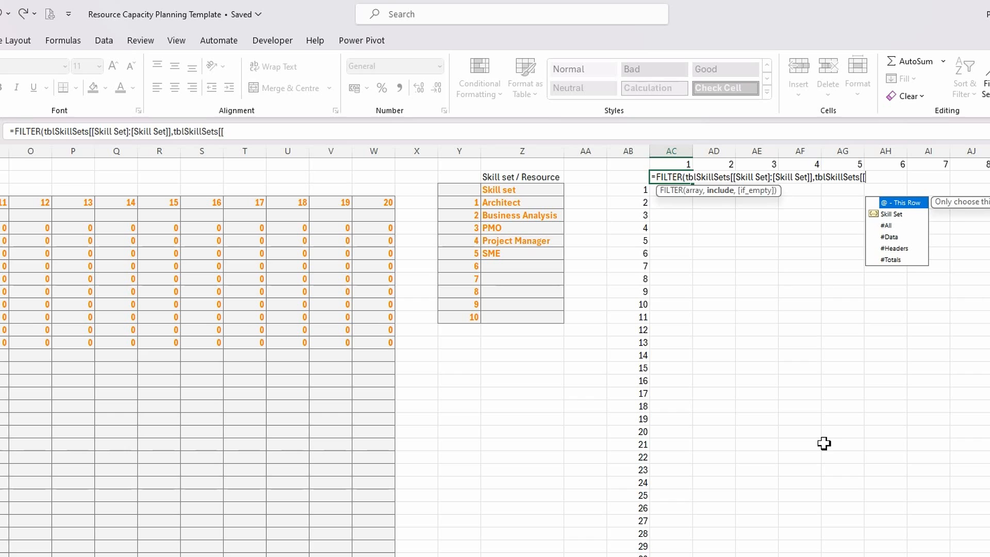
double_click(895, 216)
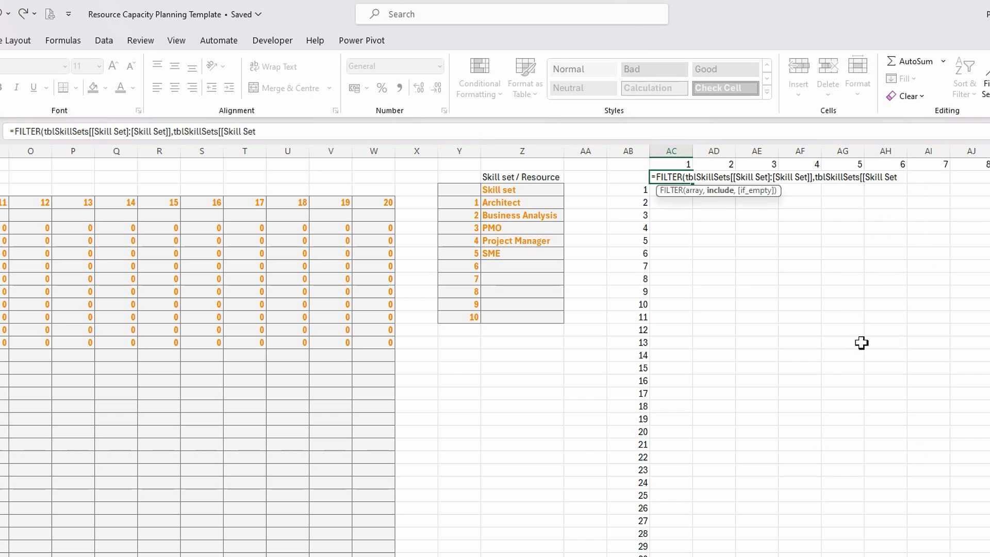
type("]:[")
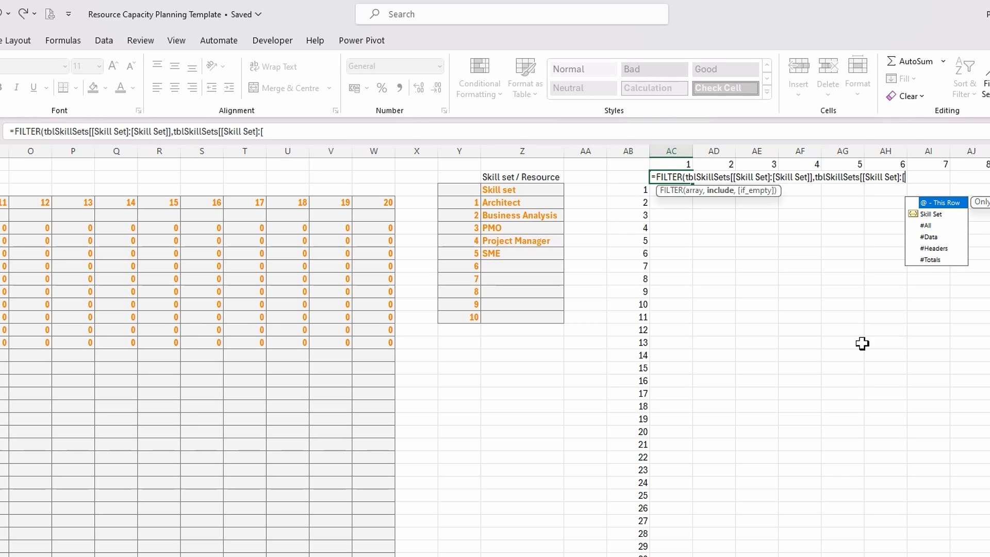
double_click(932, 215)
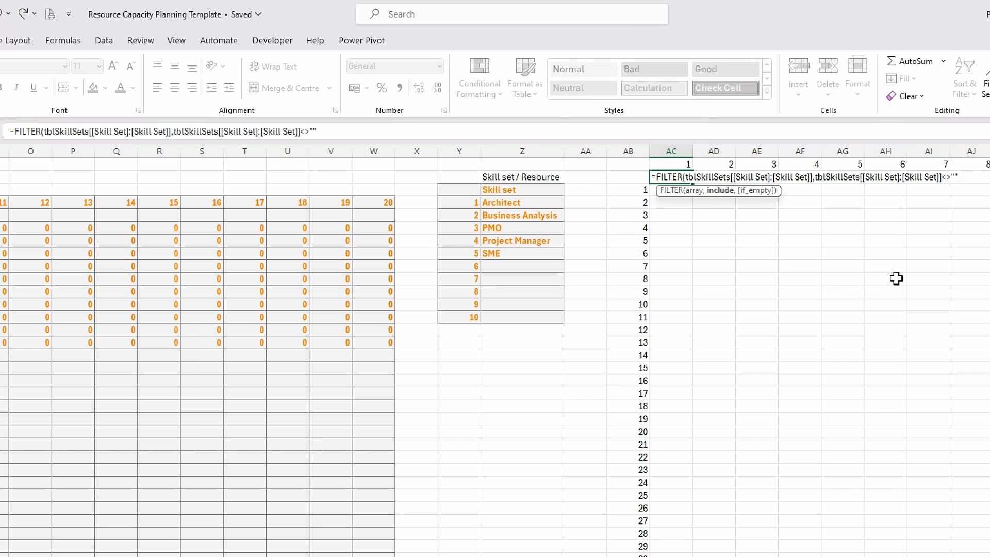
type(")")
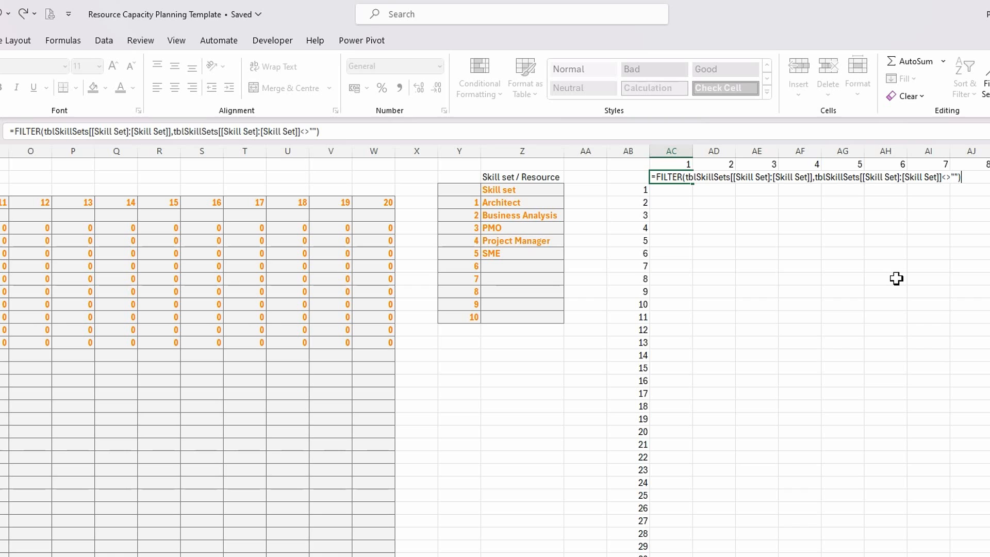
key("Return")
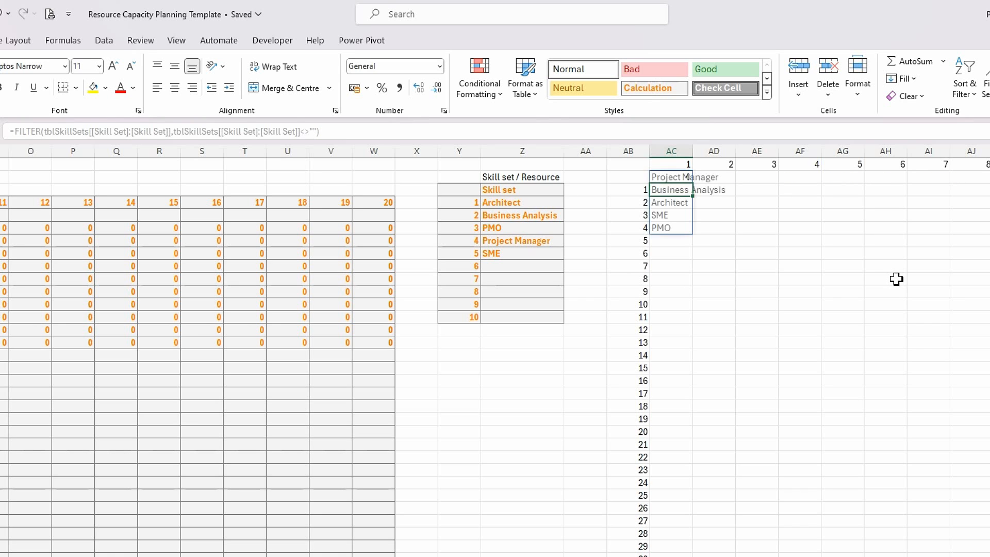
Step: Add an empty string "" as the if_empty argument of the FILTER formula in AC2
left_click(676, 176)
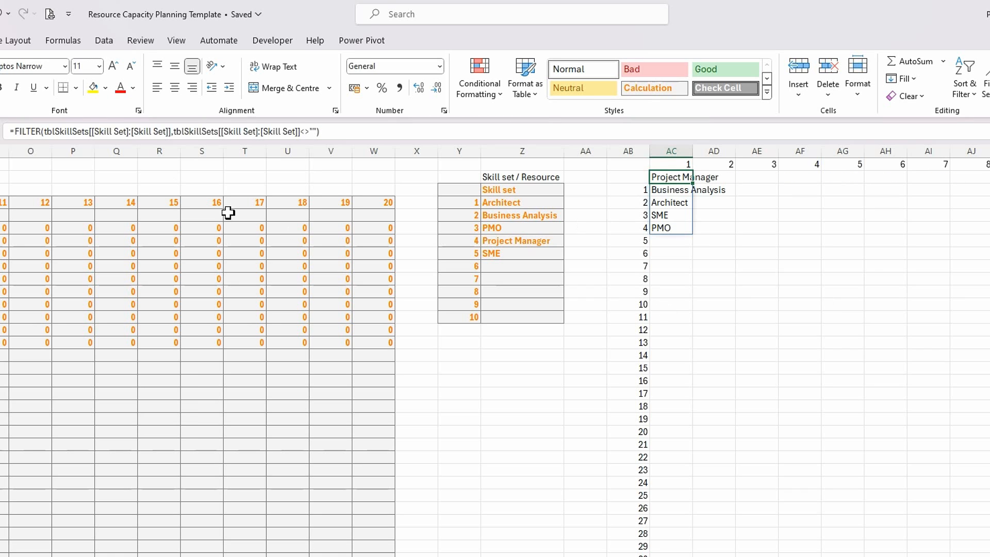
left_click(14, 135)
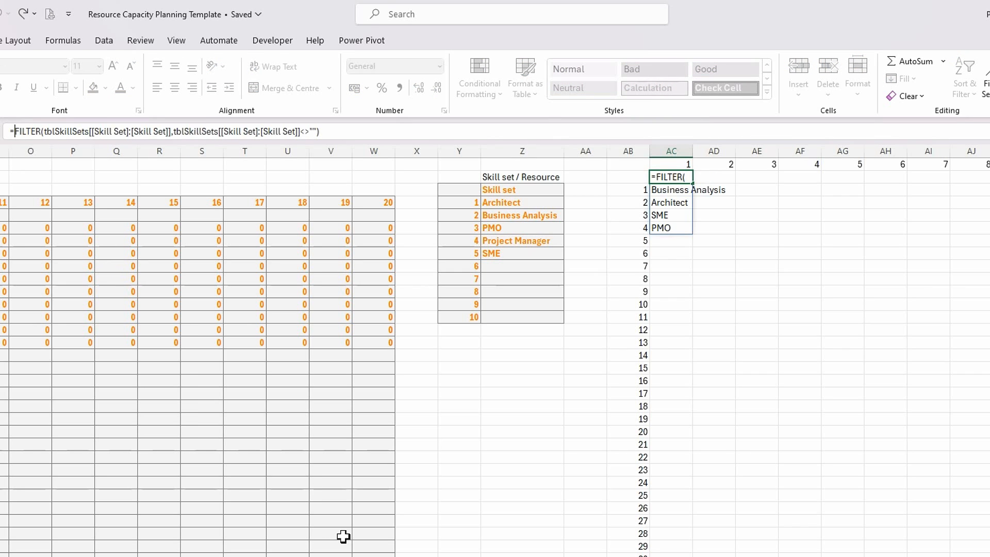
left_click(333, 135)
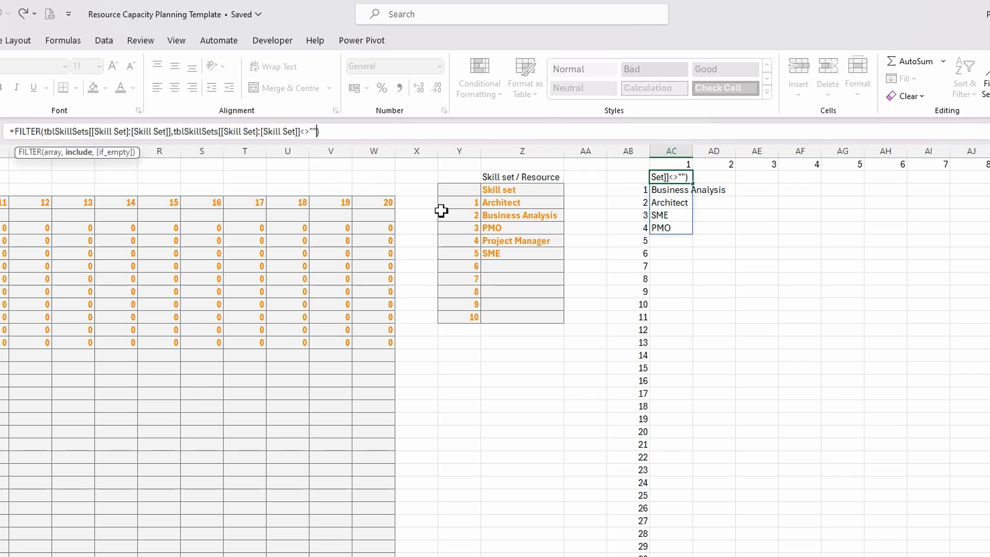
type(",")
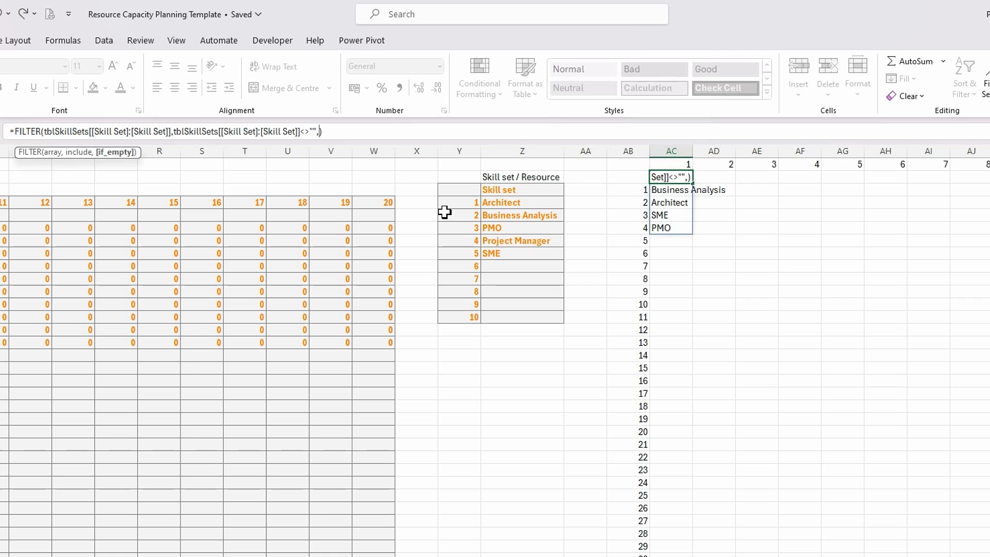
type("\"\"")
key("Return")
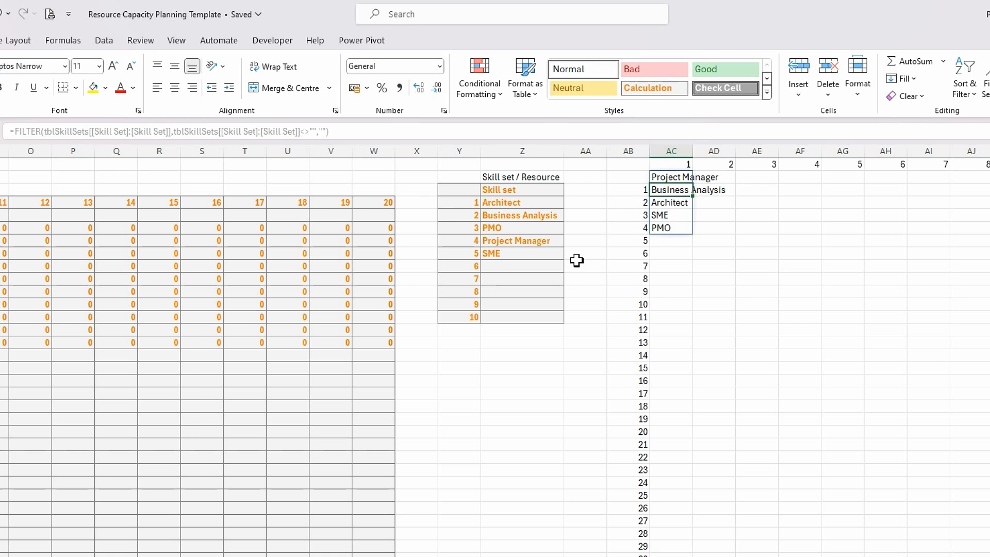
Step: Wrap the FILTER formula in AC2 in a SORT function to order the skill sets alphabetically
left_click(673, 178)
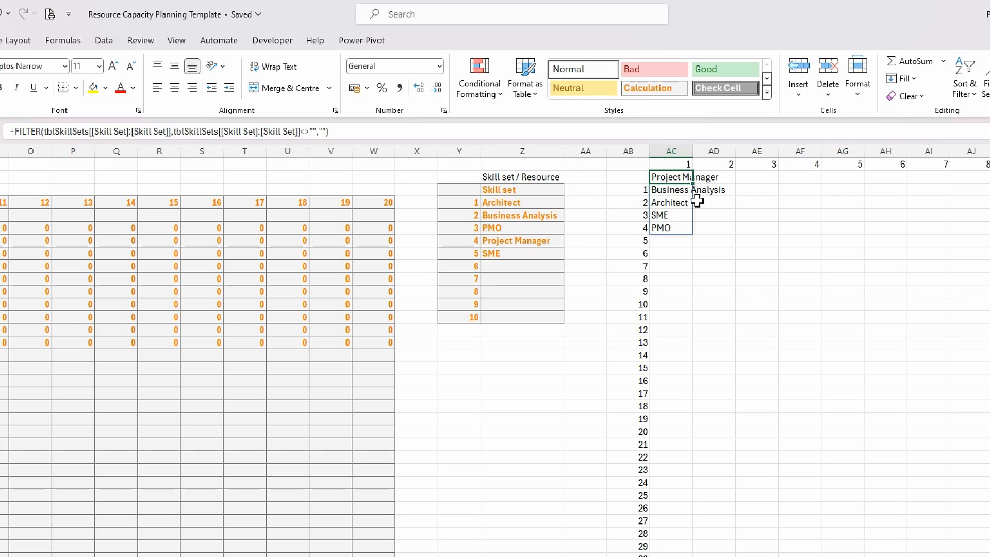
left_click(18, 133)
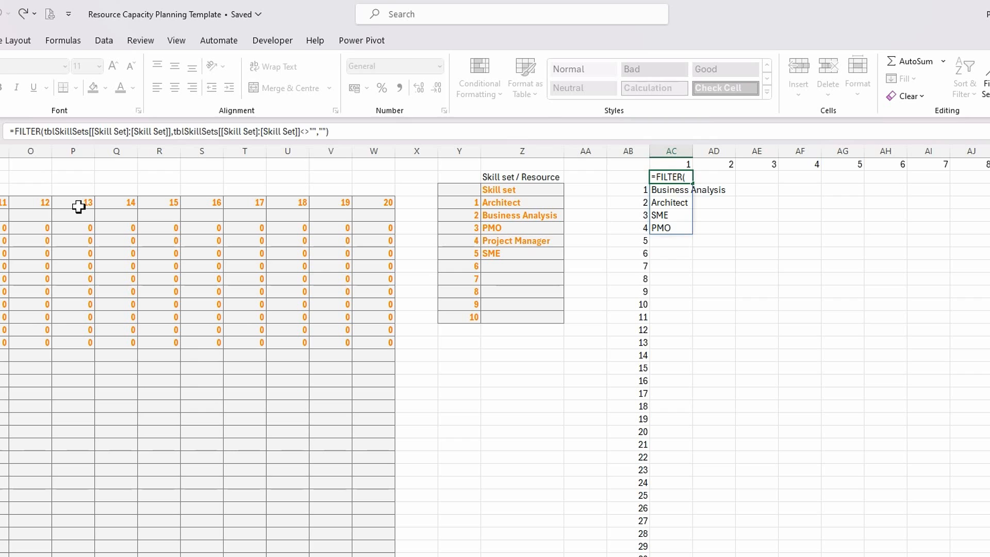
type("SORT(")
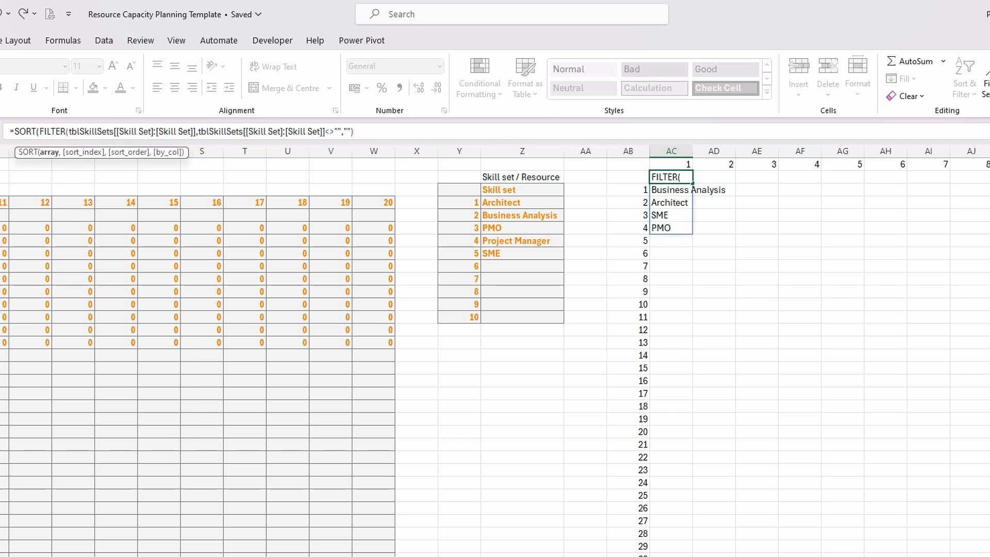
left_click(354, 133)
left_click(338, 133)
key("Return")
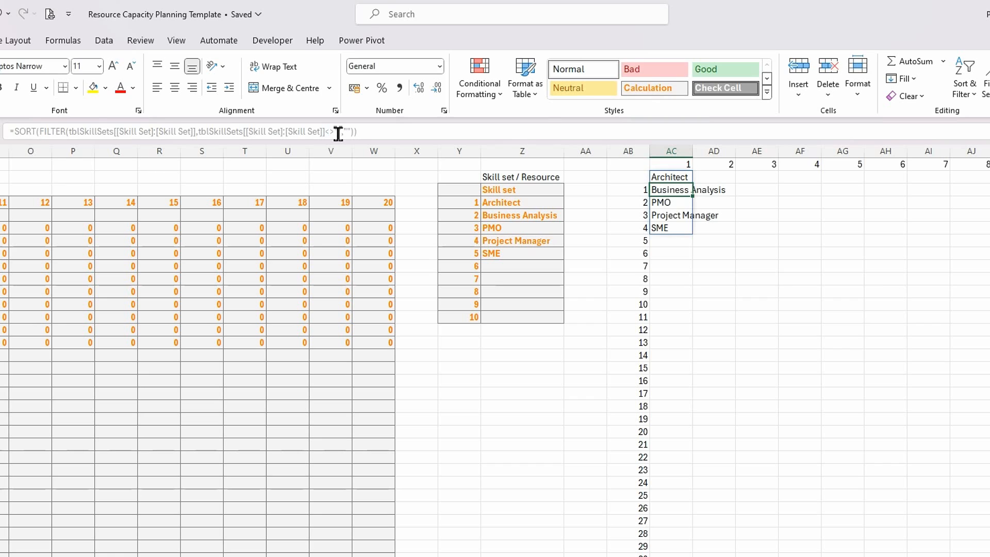
Step: Wrap the SORT formula in AC2 in an INDEX function with AC1 as the row number
left_click(680, 178)
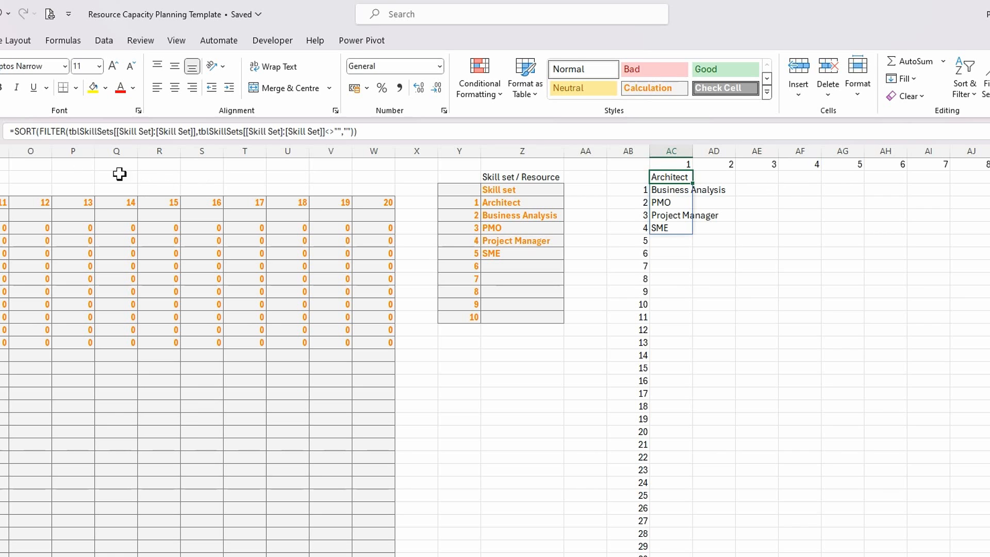
left_click(17, 133)
type("inde")
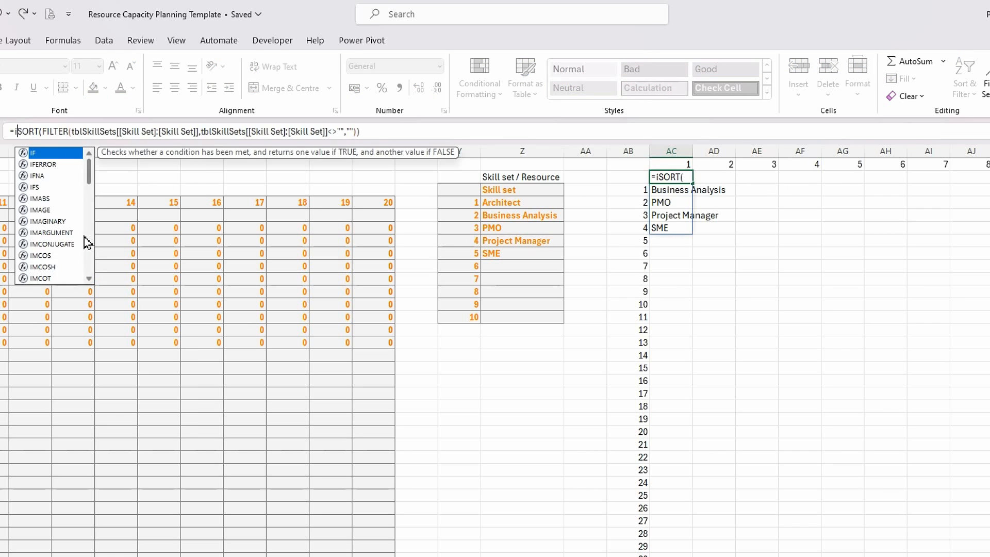
type("x")
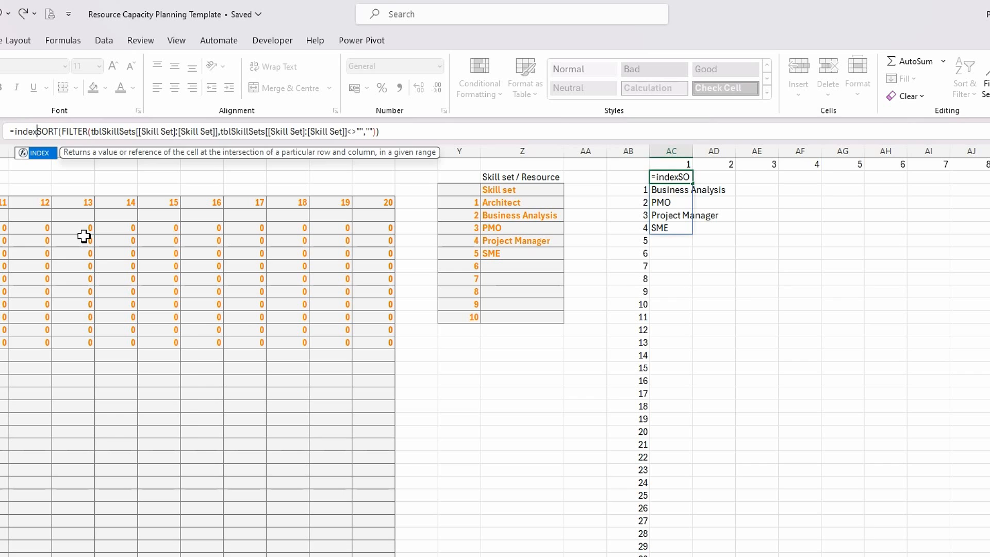
type("(")
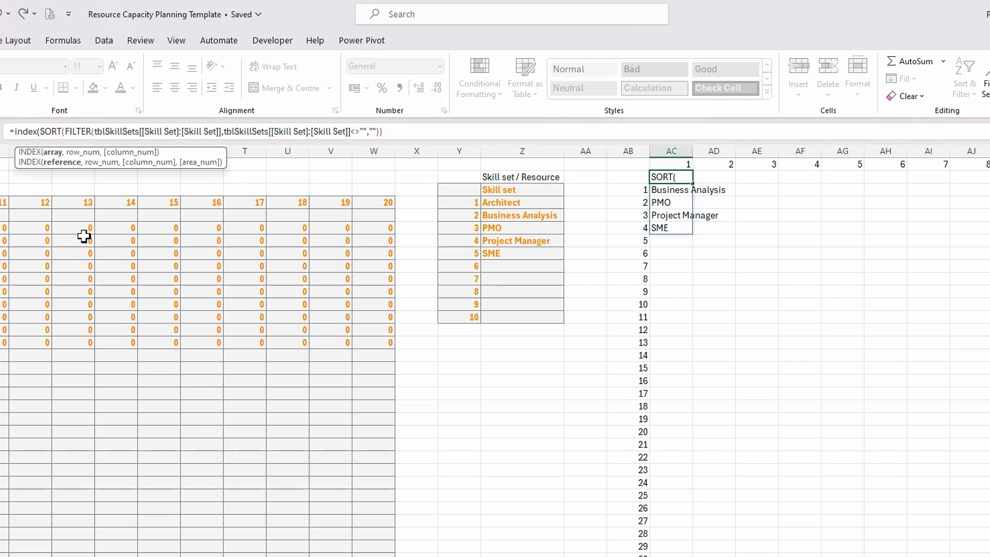
left_click(400, 131)
type(",")
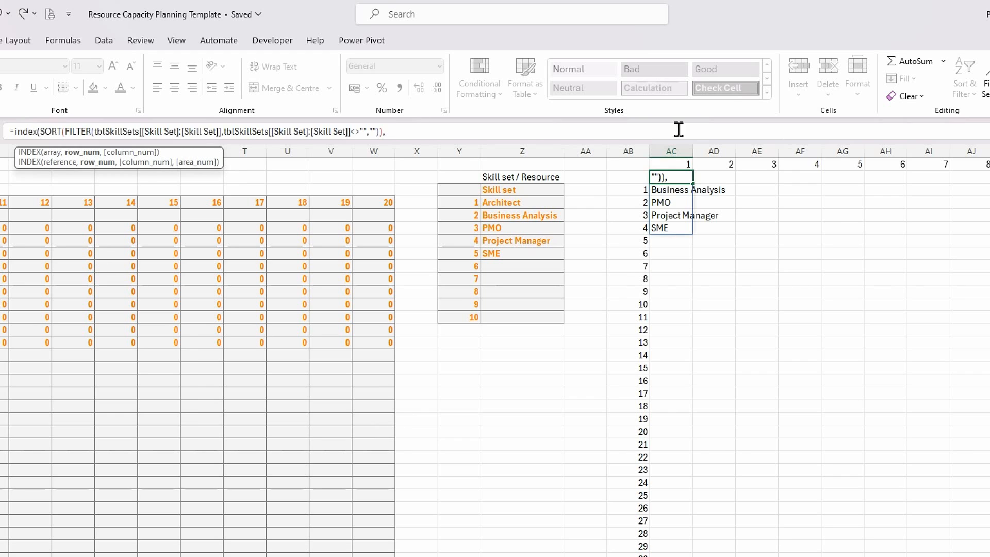
left_click(678, 165)
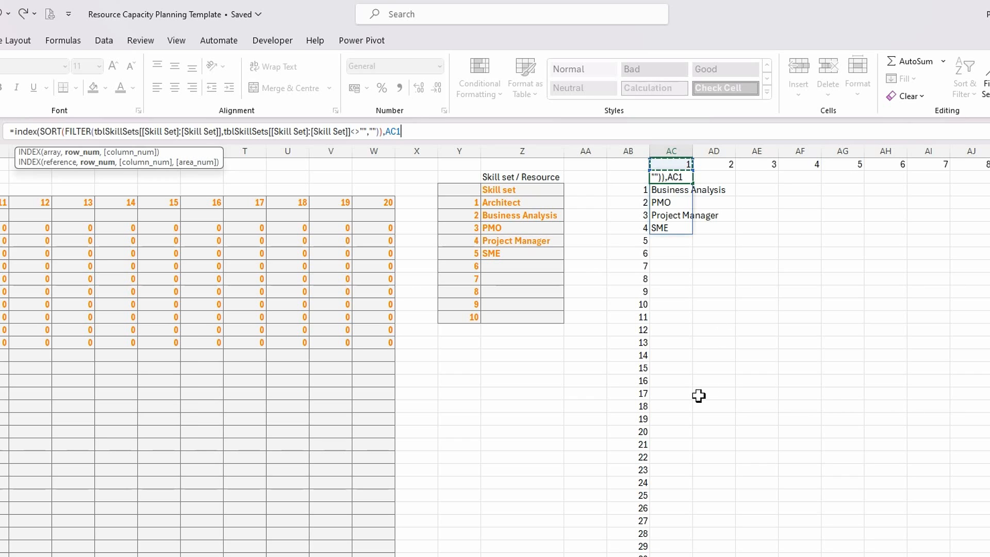
type(")")
key("Return")
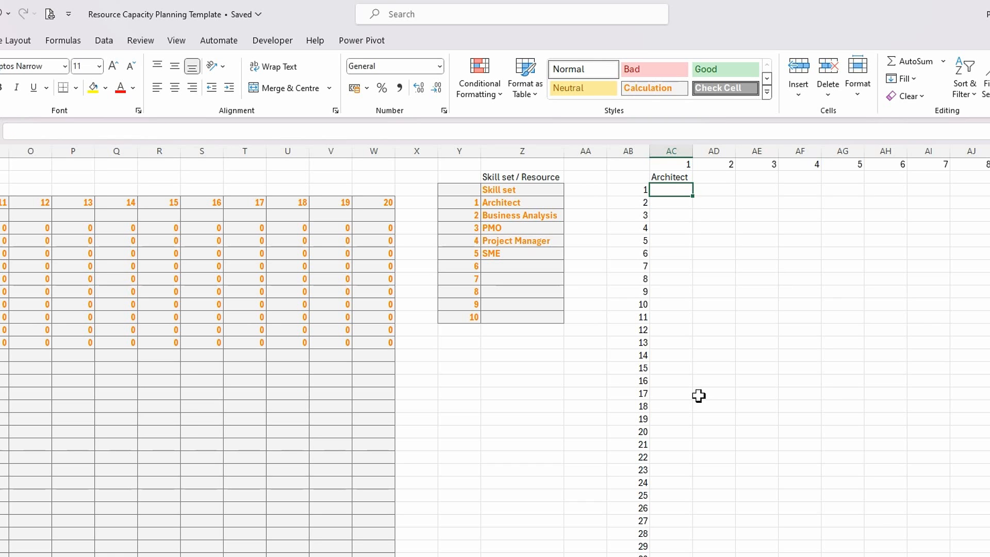
Step: Wrap the INDEX formula in AC2 in IFERROR with an empty string "" as the value_if_error argument
left_click(670, 180)
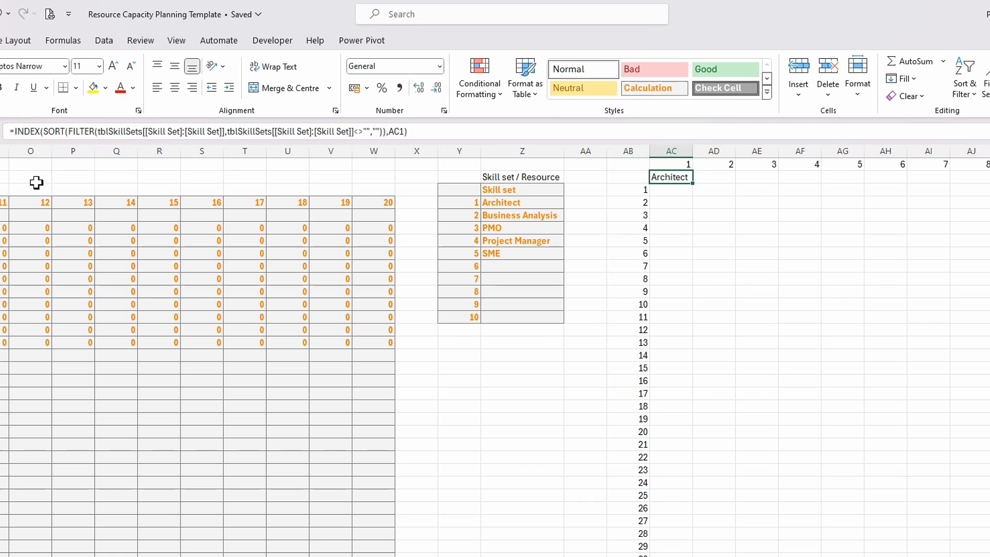
left_click(15, 132)
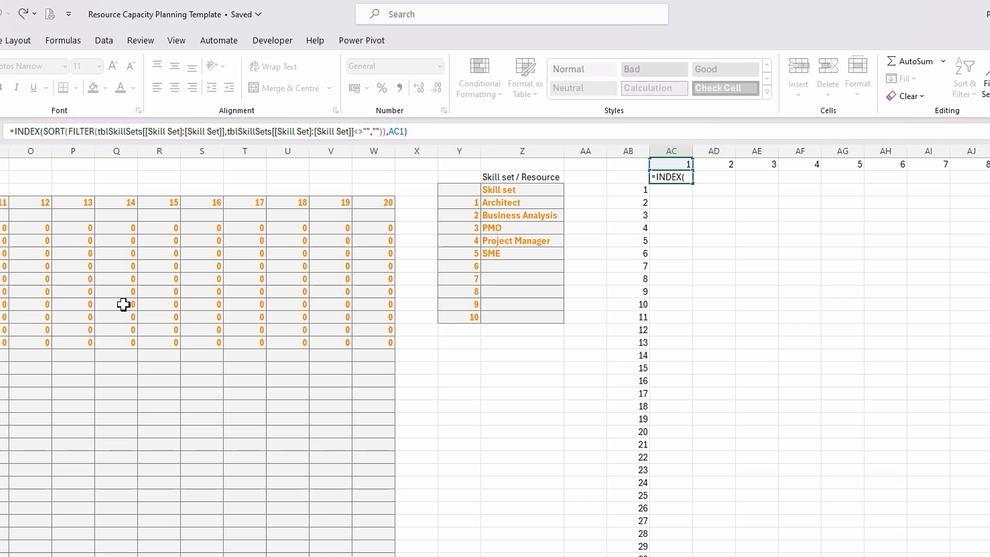
type("iferr")
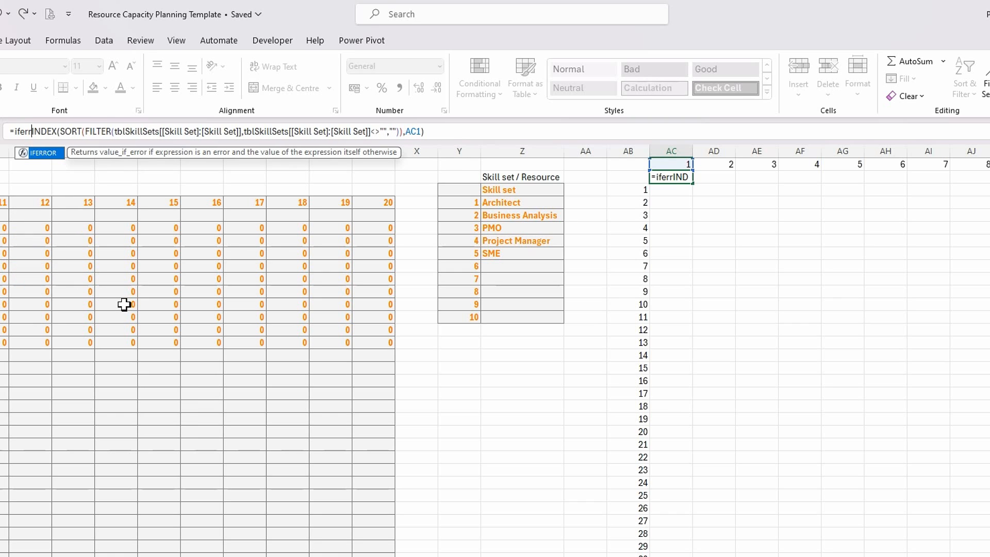
key("Tab")
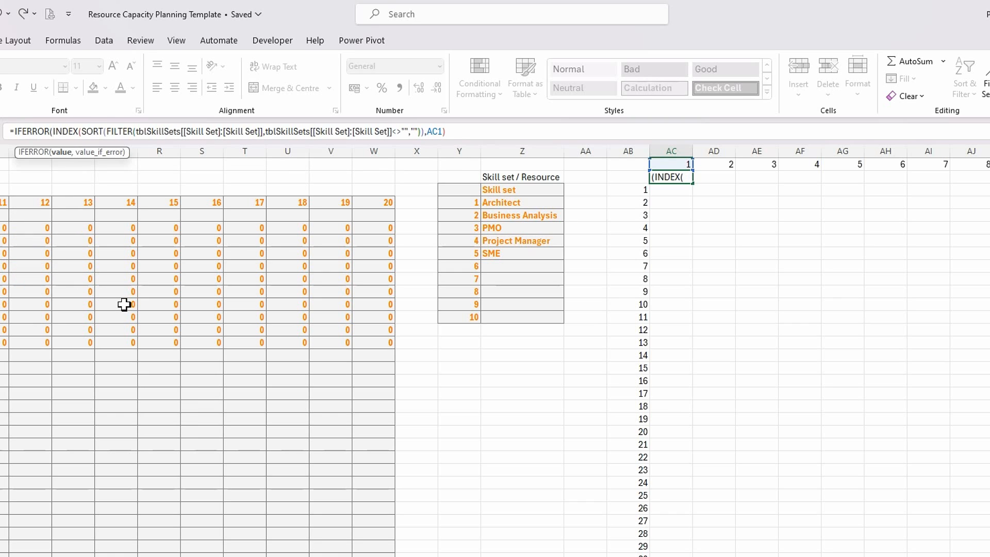
left_click(458, 132)
type(",")
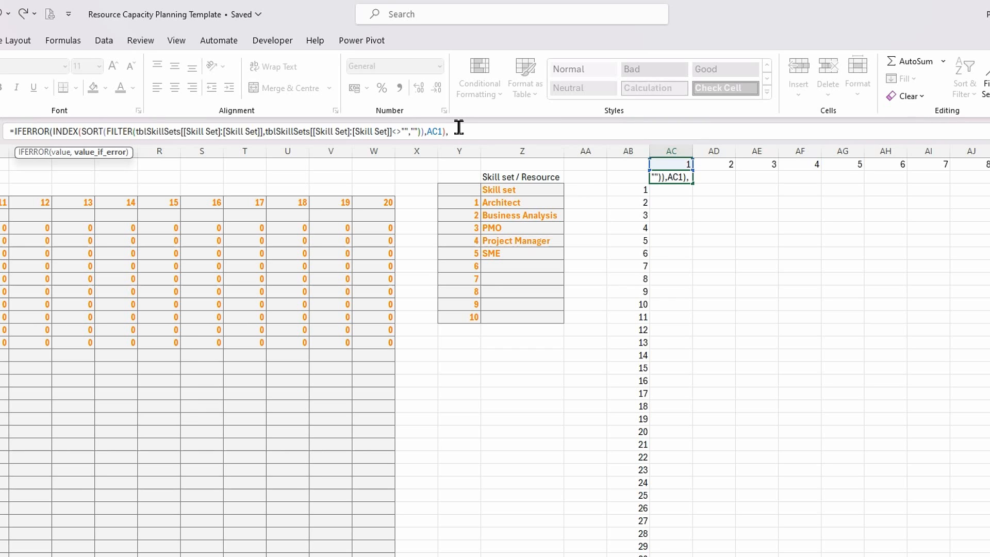
type("\"\")")
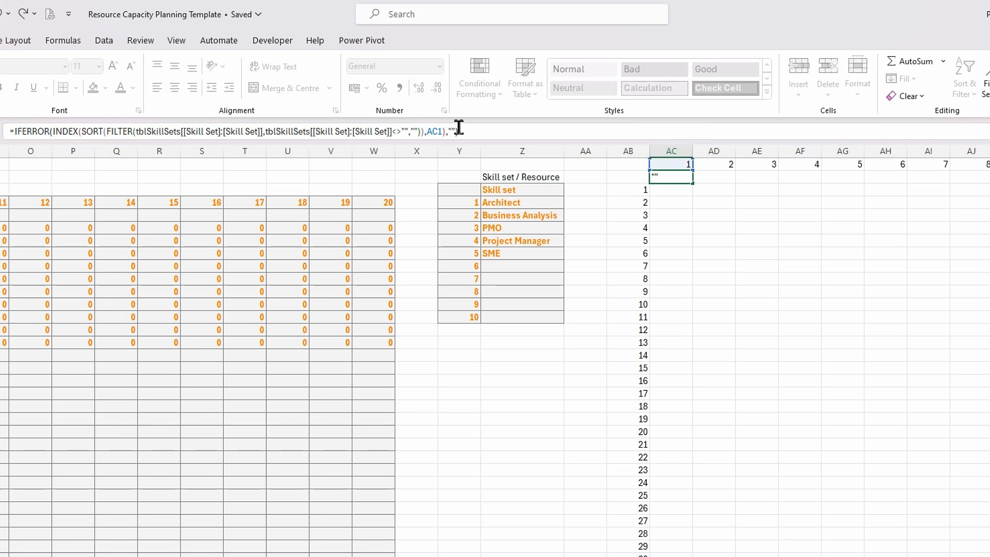
key("Return")
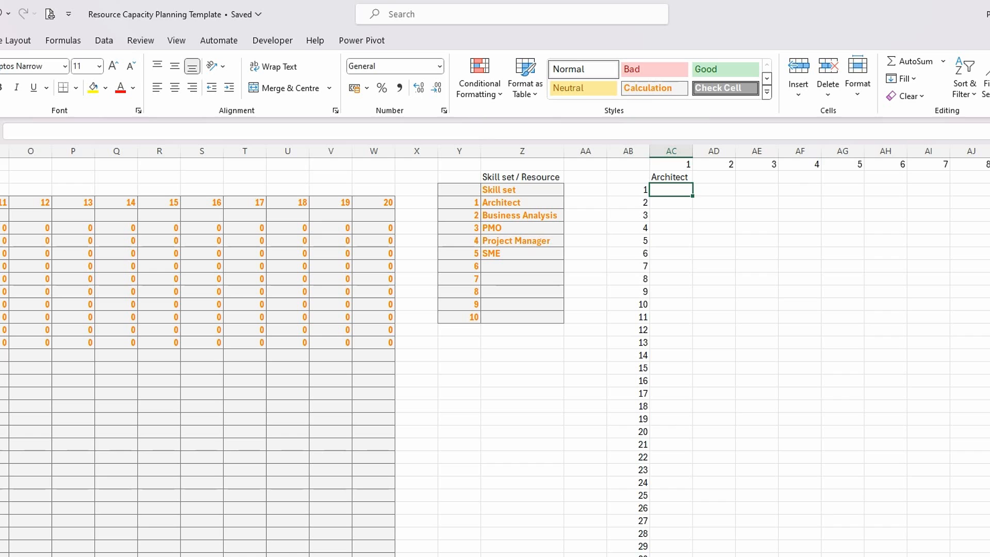
Step: Fill the skill-set header formula from AC2 across to AL2
left_click(687, 179)
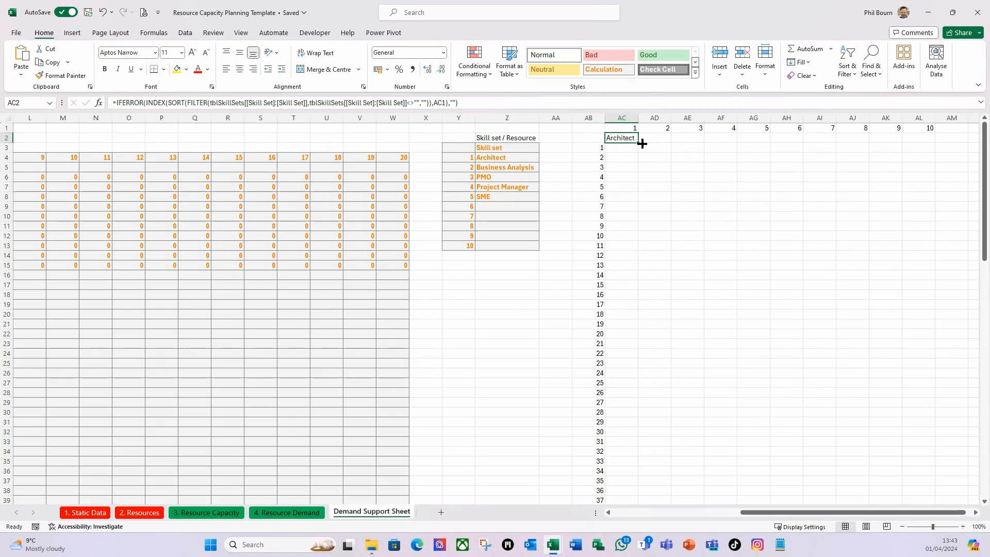
left_click_drag(640, 143, 926, 146)
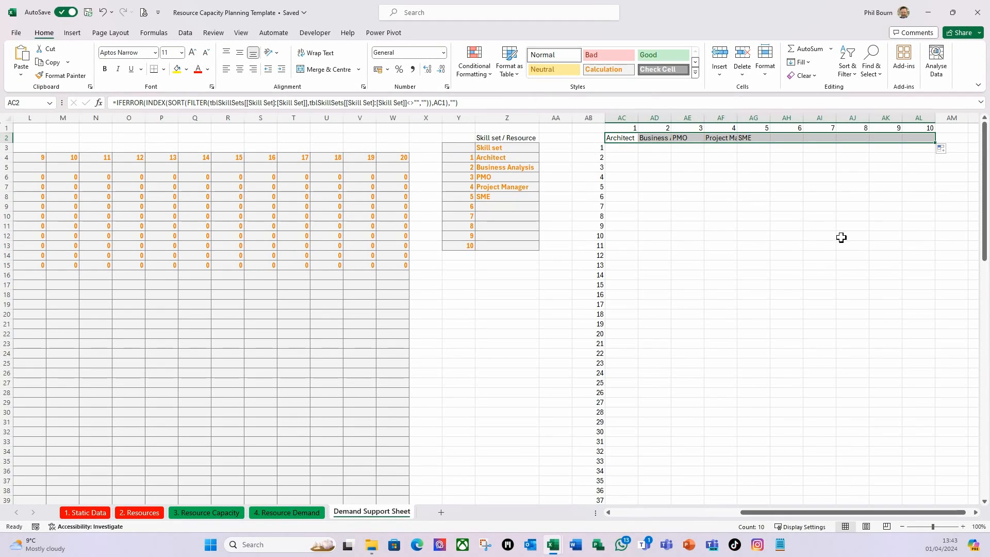
left_click(724, 247)
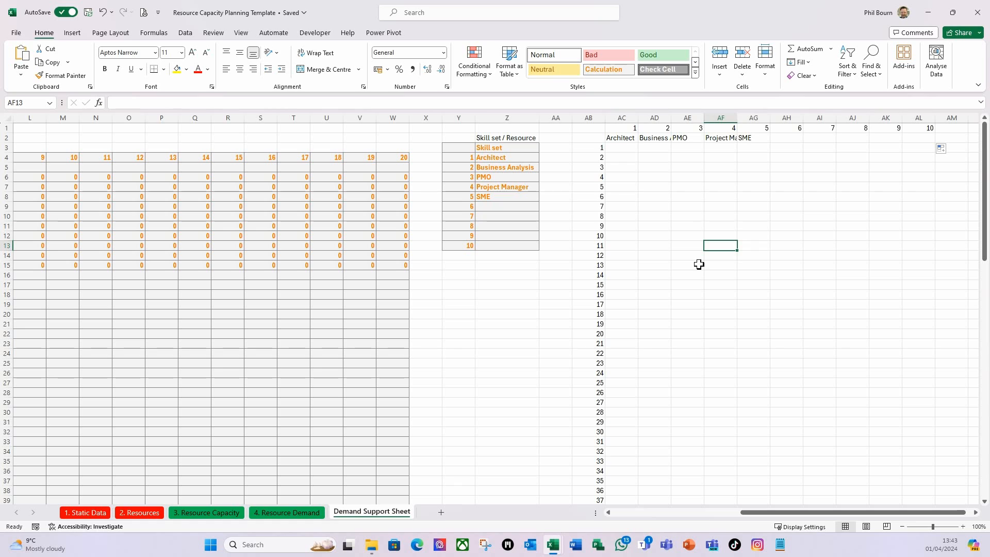
Step: Autofit the widths of columns AC through AG to their skill-set headers
left_click(626, 148)
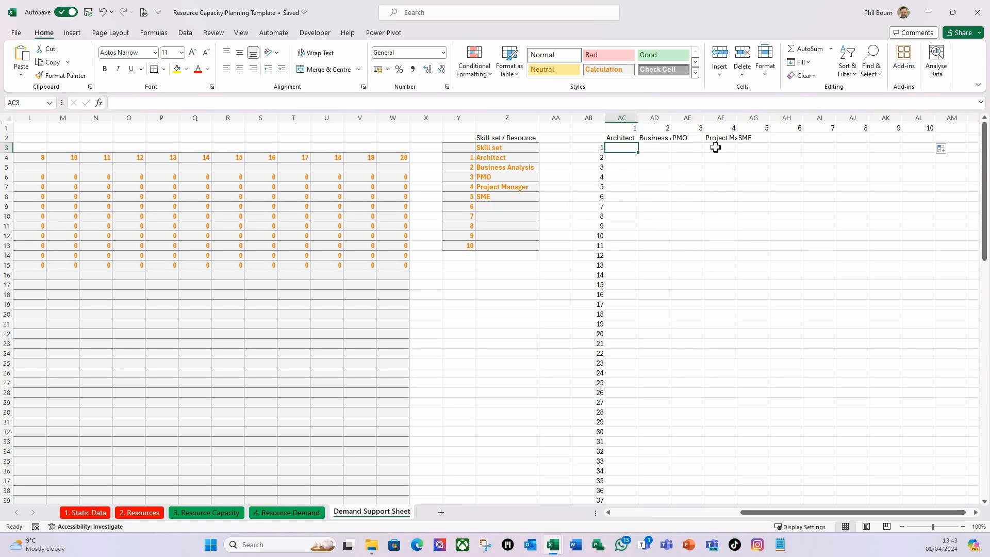
left_click_drag(624, 118, 773, 118)
double_click(773, 118)
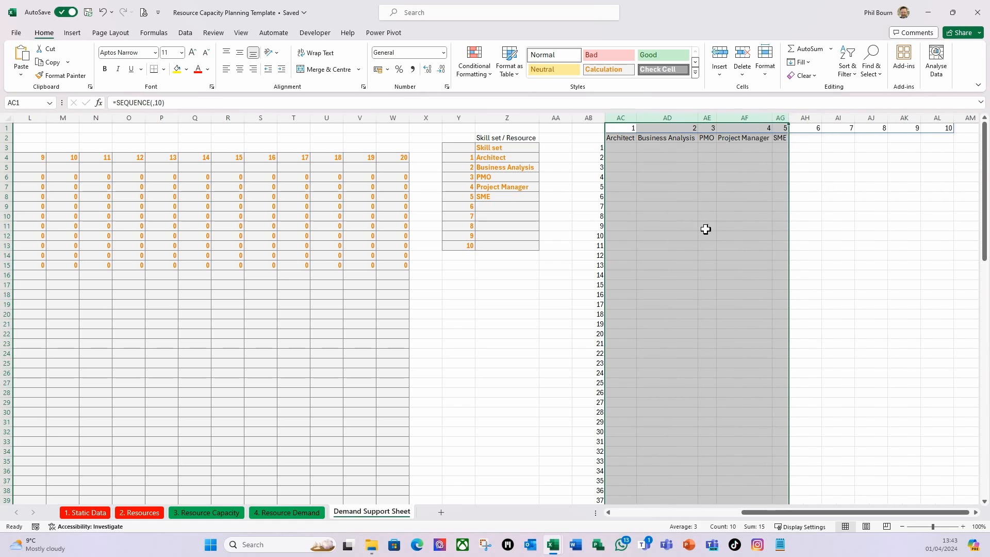
Step: Start a FILTER formula in cell AC3 with tblResources[[Resource]:[Resource]] as the array
left_click(630, 148)
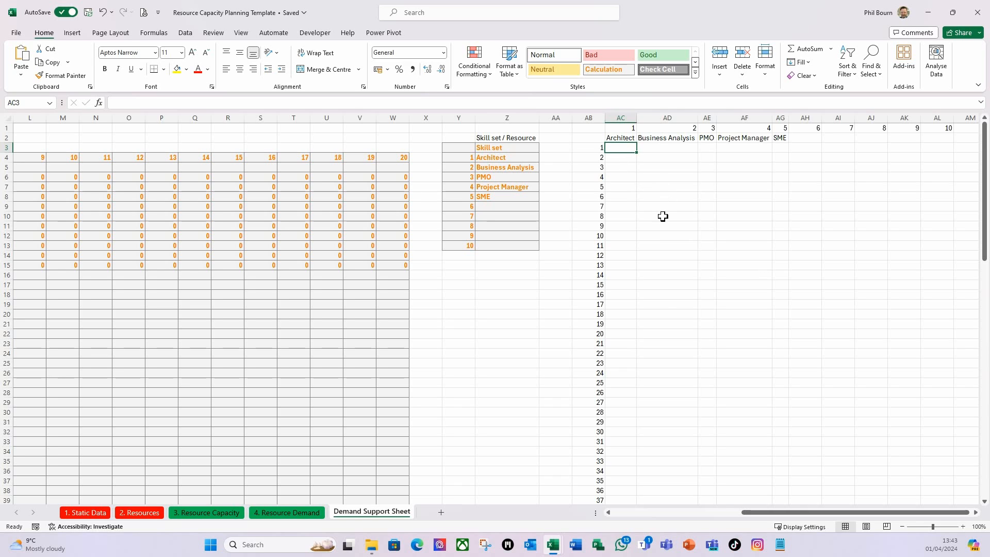
type("=")
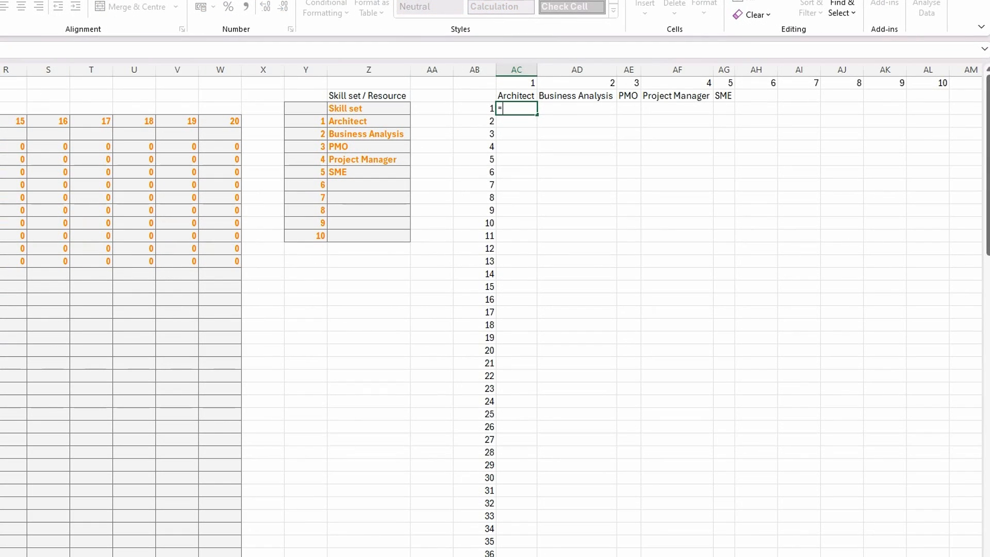
type("fil")
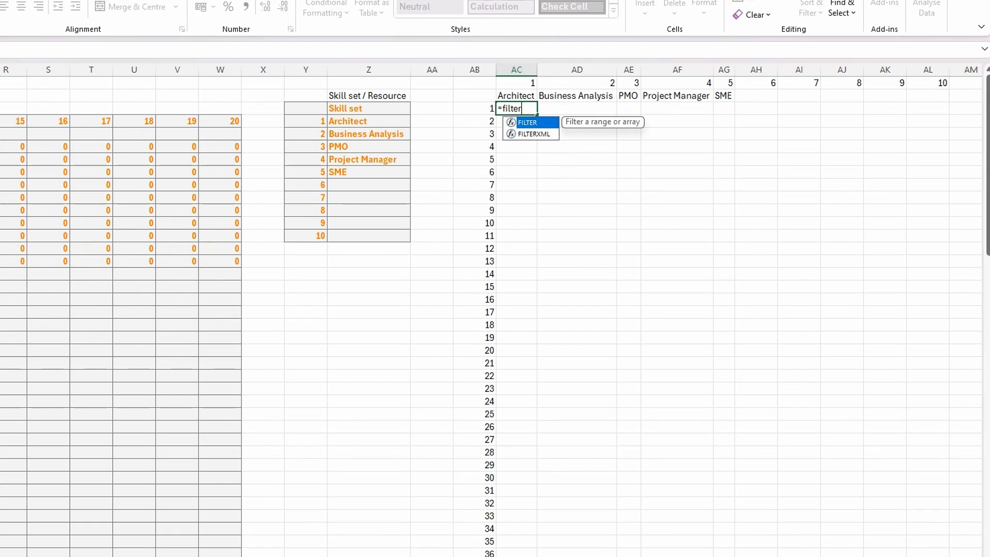
type("ter")
key("Tab")
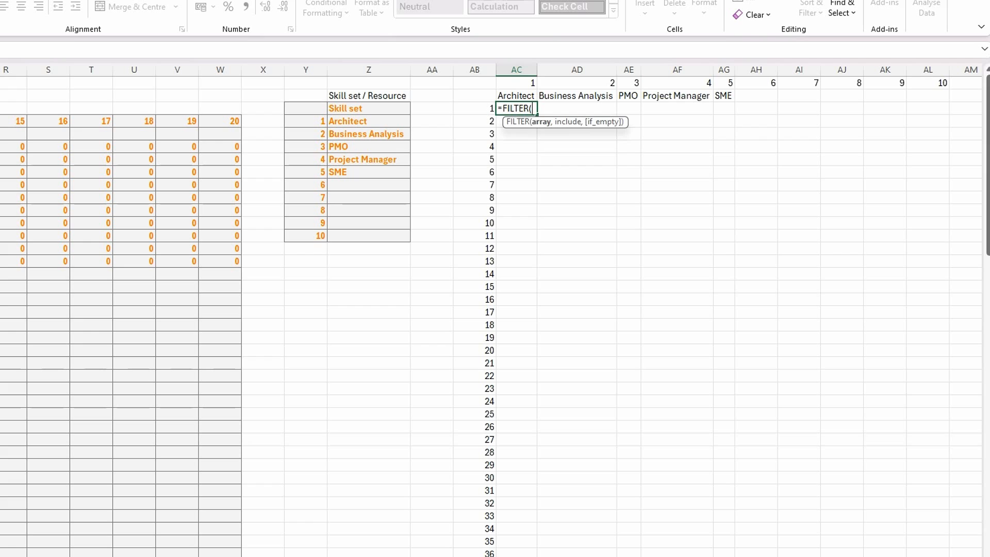
type("tbl")
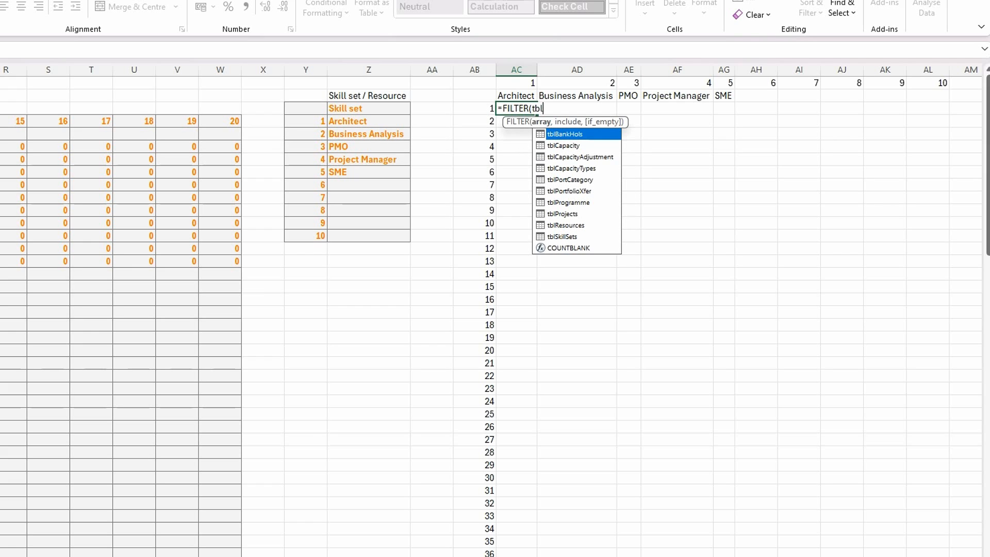
double_click(561, 225)
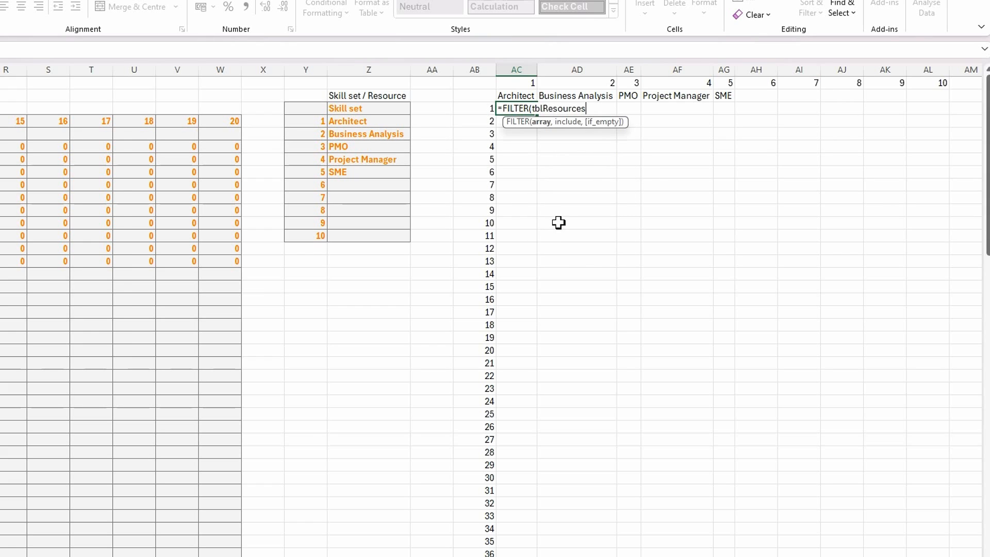
type("[")
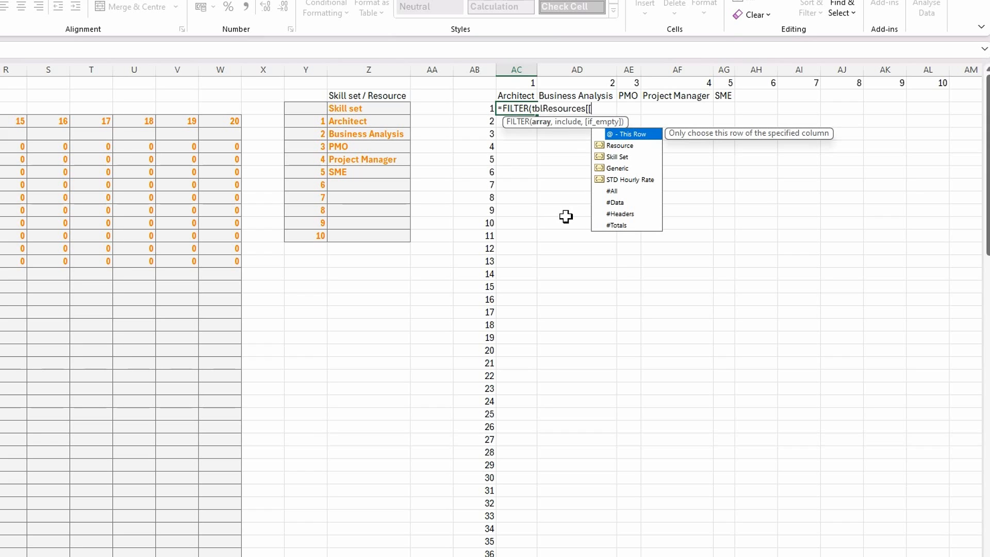
type("[")
double_click(619, 147)
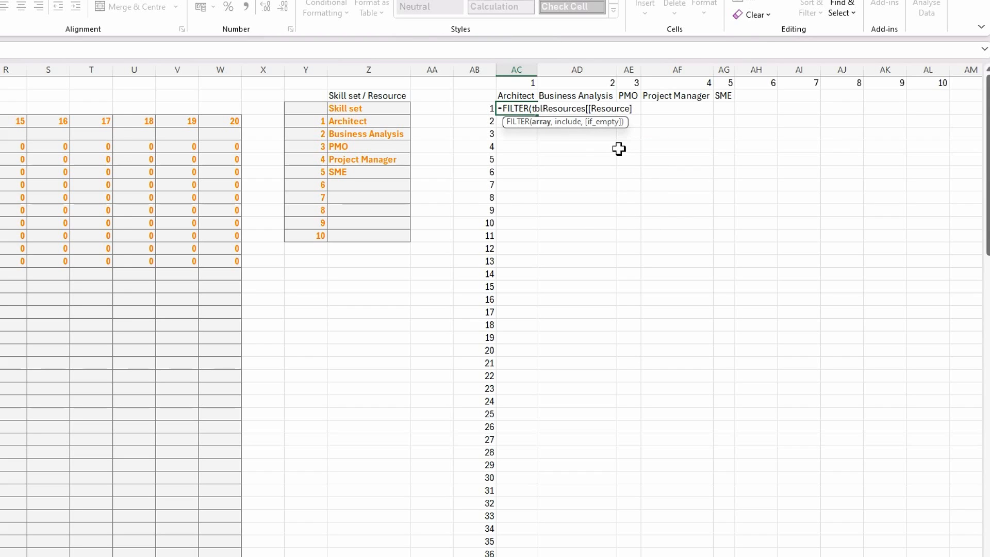
type(":[")
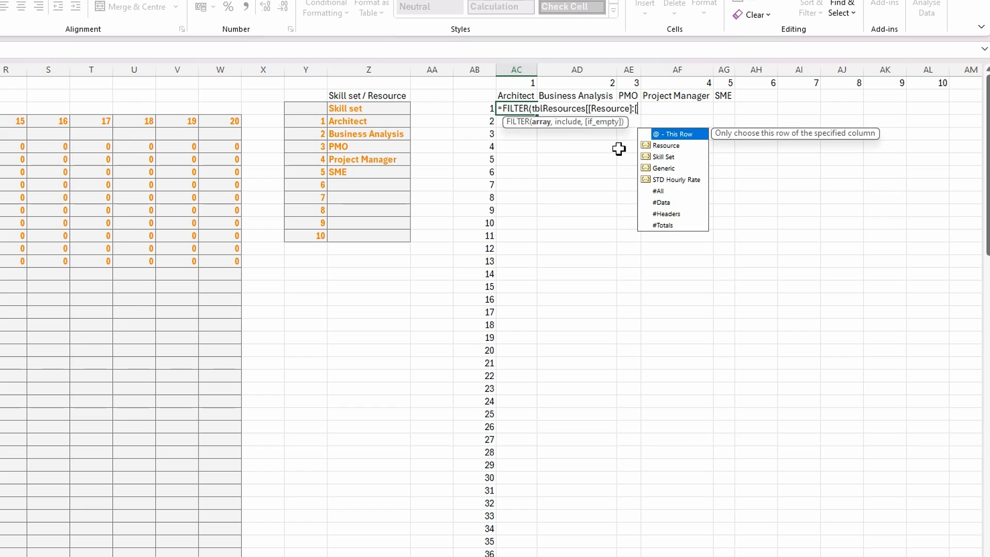
double_click(671, 146)
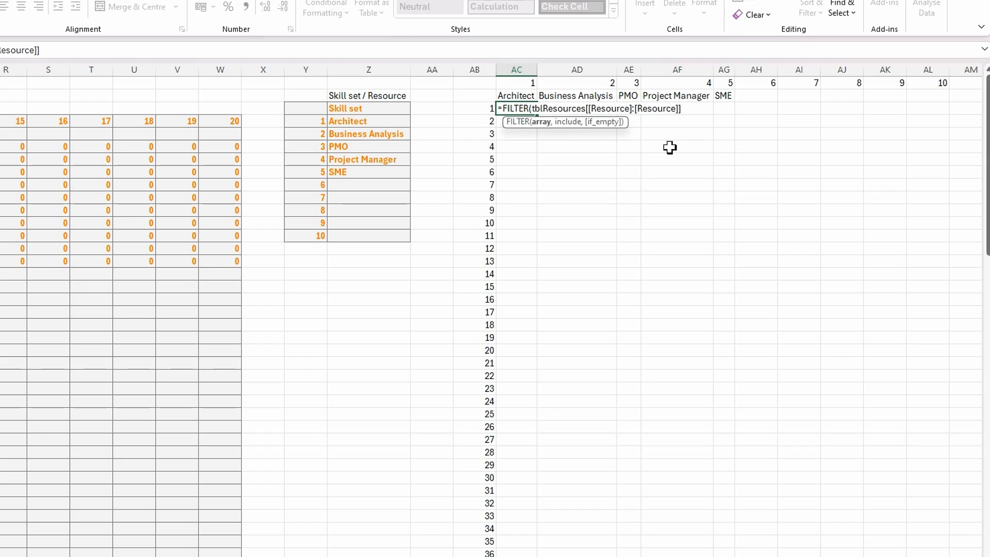
Step: Complete the FILTER formula in AC3 with tblResources[[Skill Set]:[Skill Set]]=AC2 as the include argument and "" as if_empty
type(",tbl")
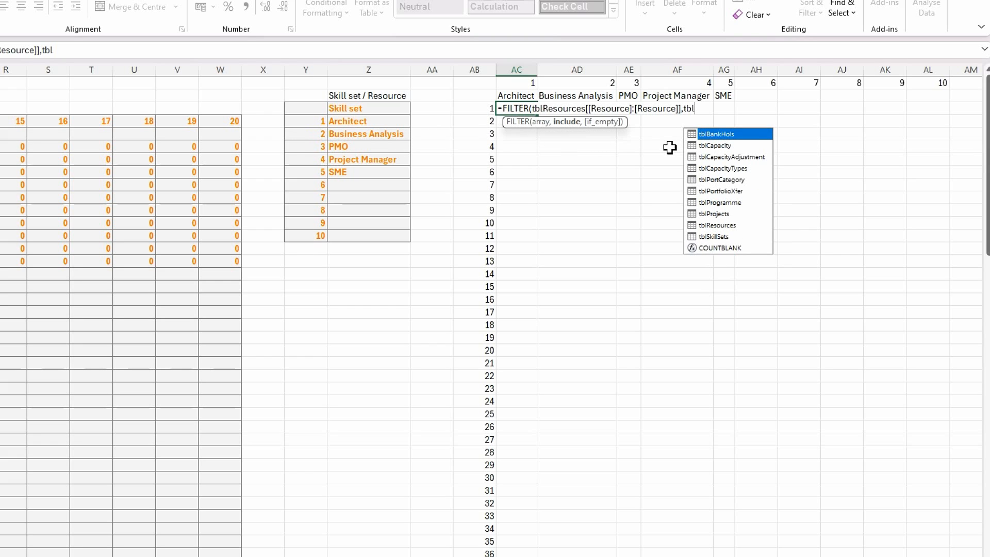
double_click(719, 226)
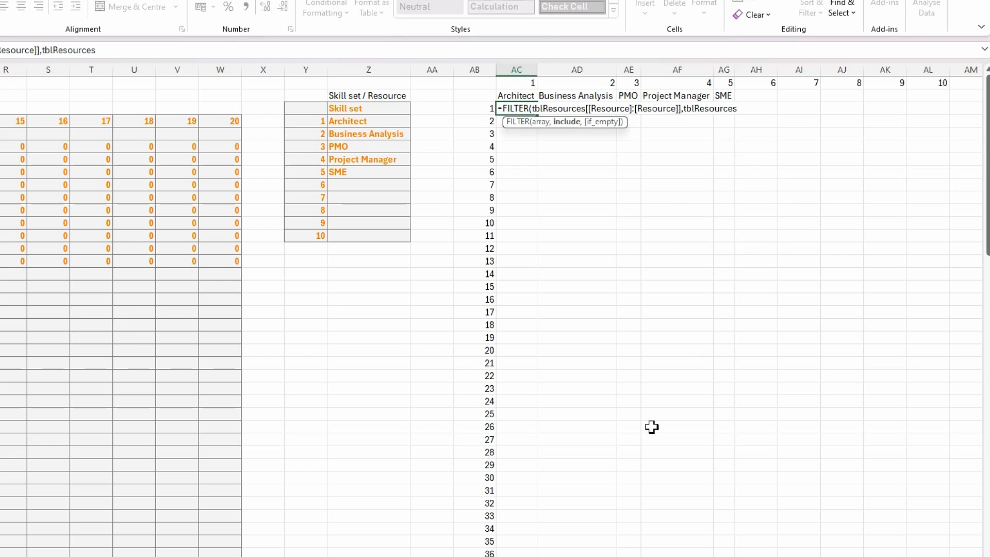
type("[[")
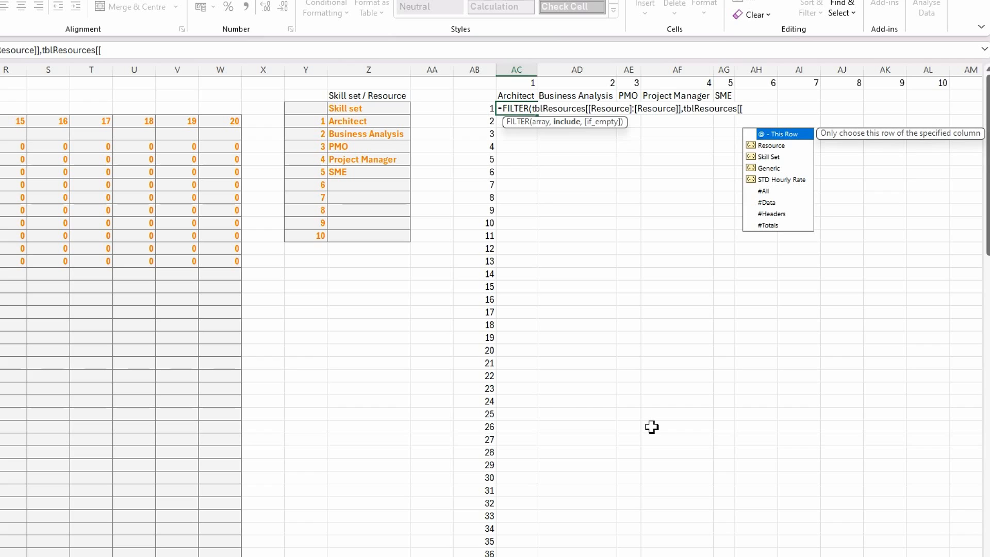
double_click(769, 157)
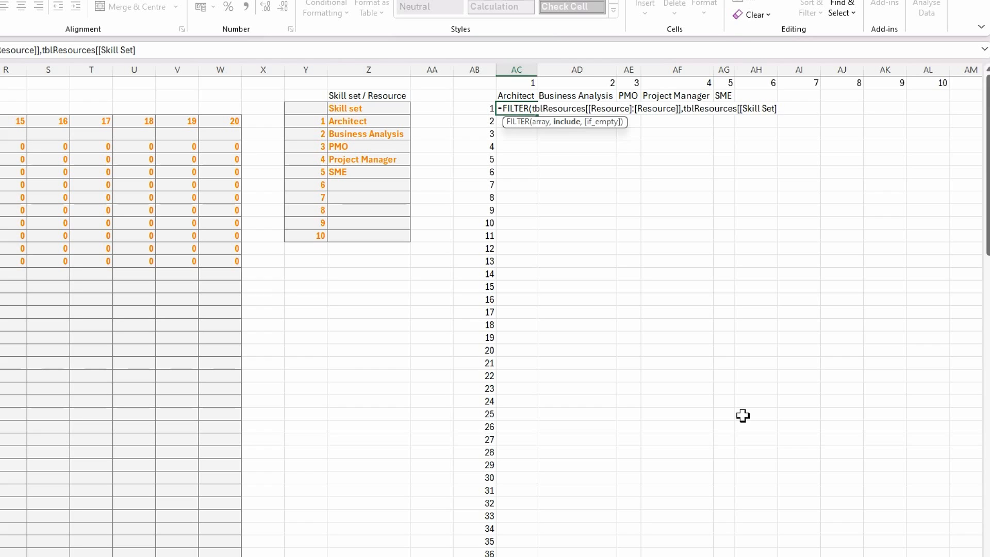
type("]:[")
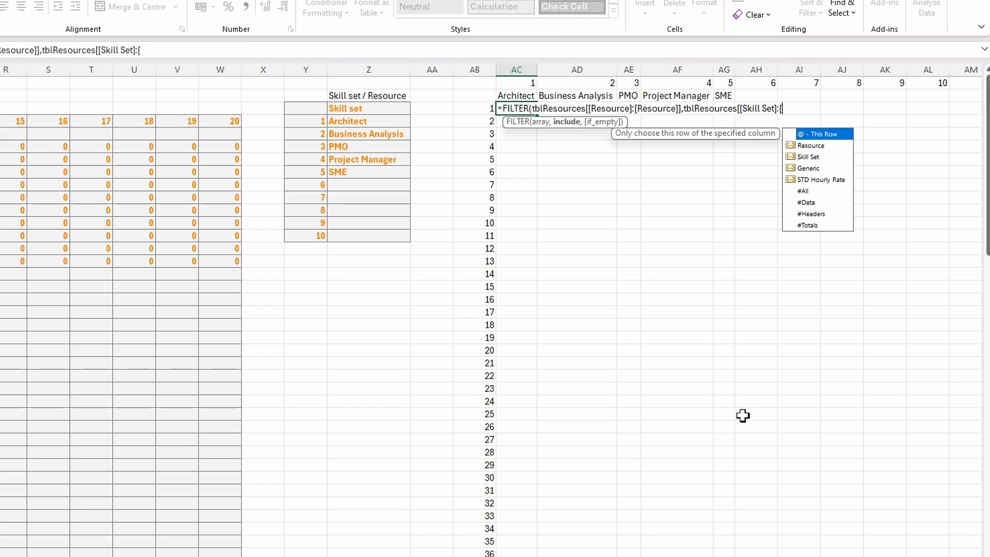
double_click(813, 157)
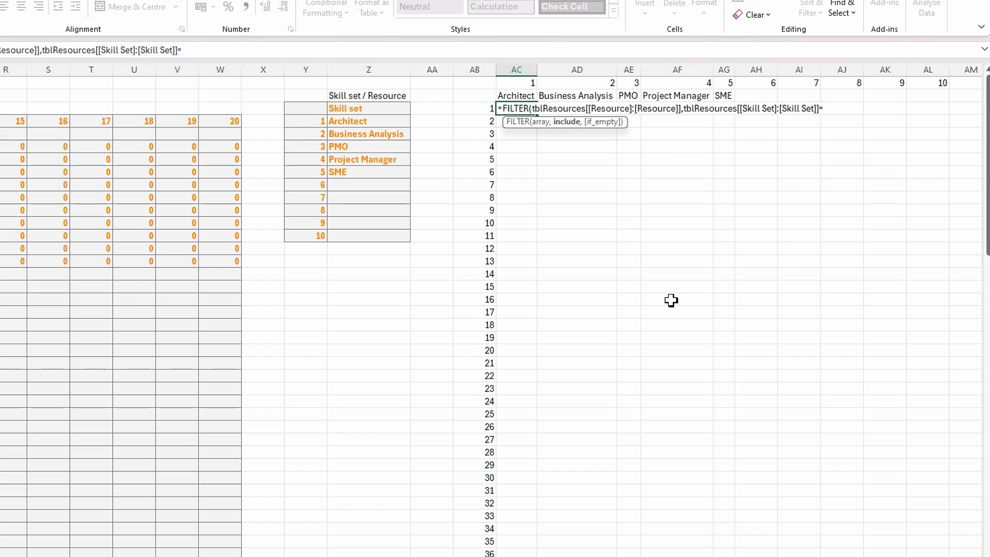
type("]]=")
left_click(510, 95)
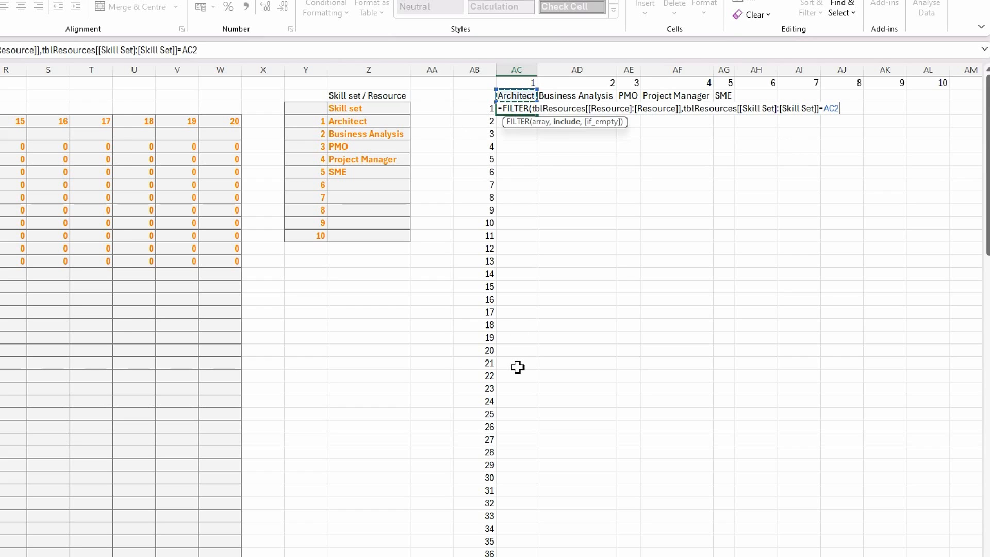
type(",")
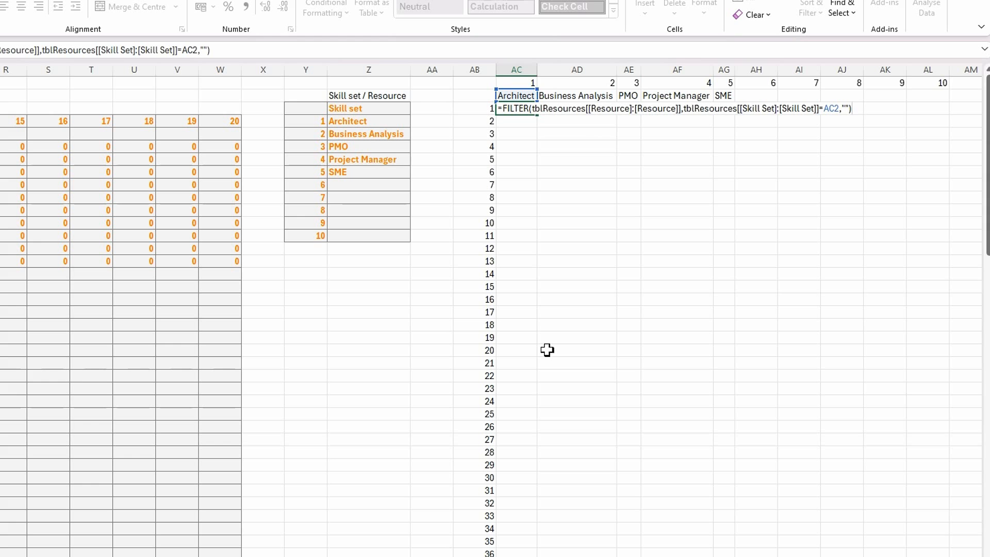
key("Return")
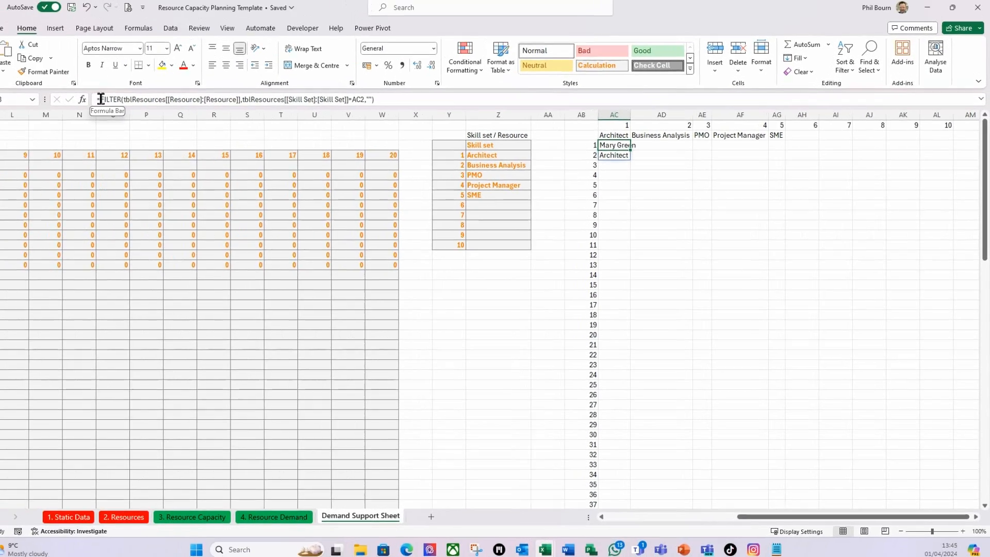
Step: Wrap the FILTER formula in AC3 in a SORT function
left_click(101, 99)
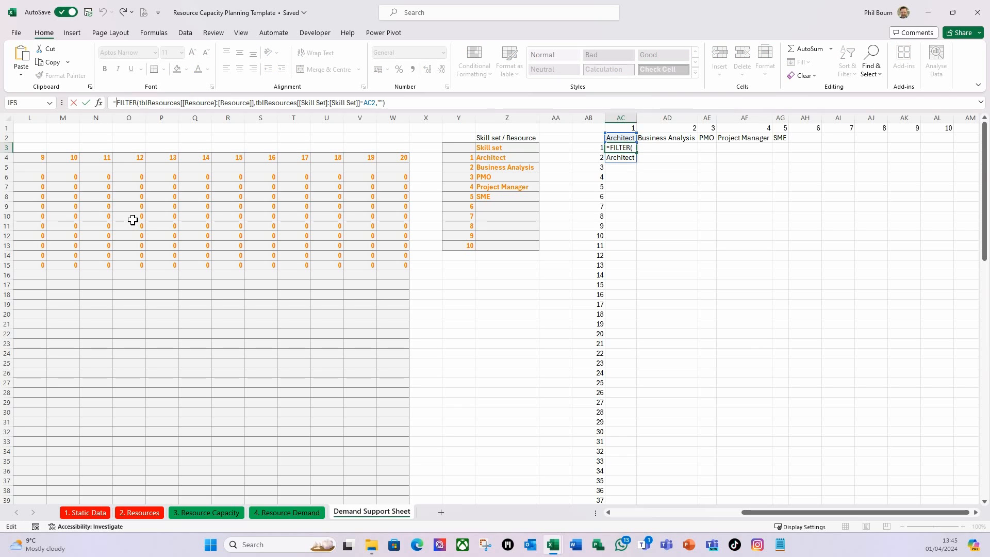
type("SORT(")
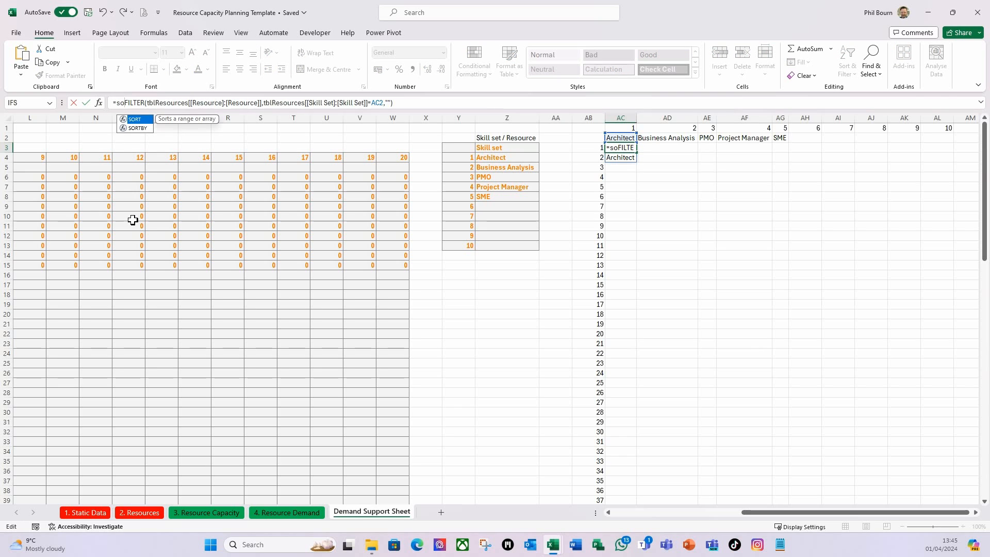
left_click(412, 104)
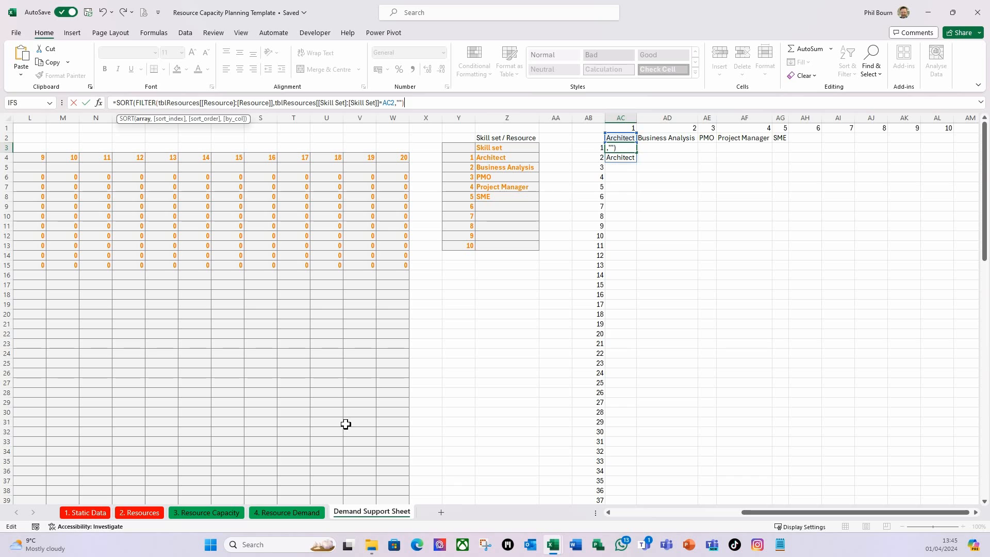
type(")")
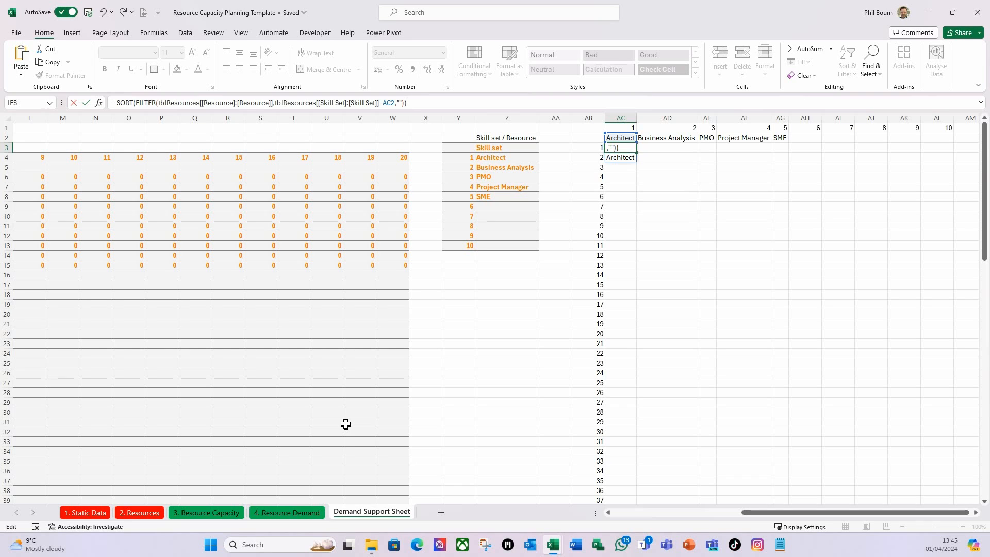
key("Return")
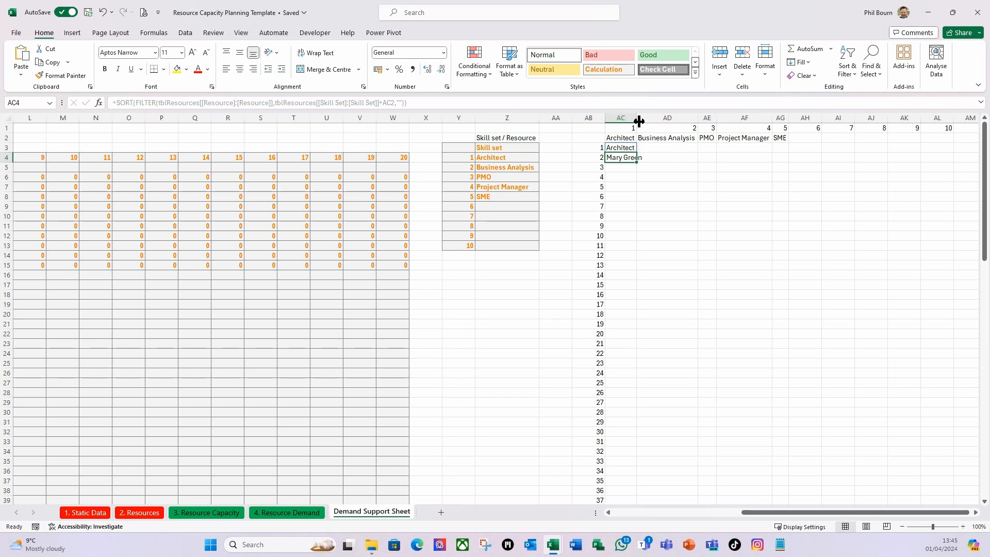
Step: Widen column AC to fit the resource names and fill the SORT/FILTER formula from AC3 across to AL3
left_click_drag(639, 119, 645, 120)
left_click(636, 149)
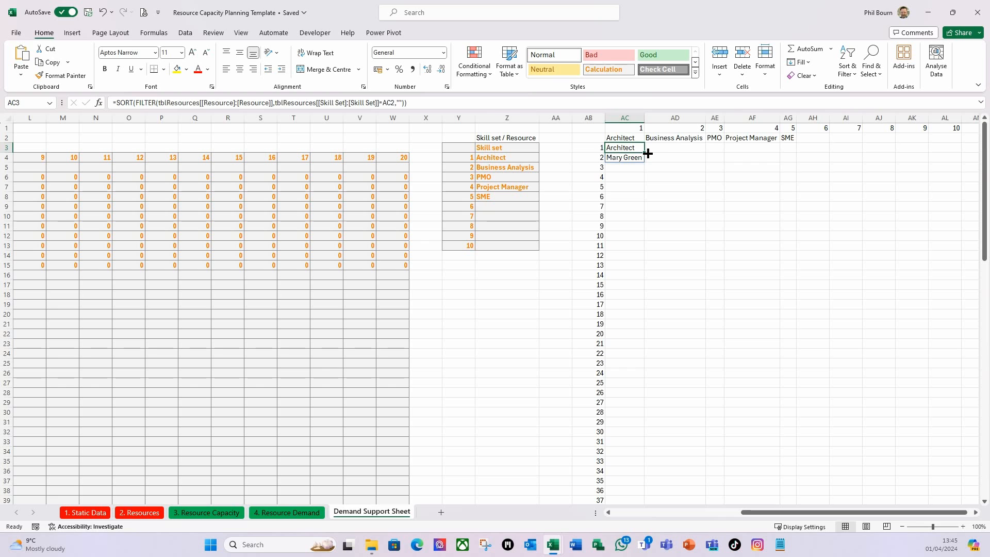
left_click_drag(648, 153, 883, 153)
left_click(648, 245)
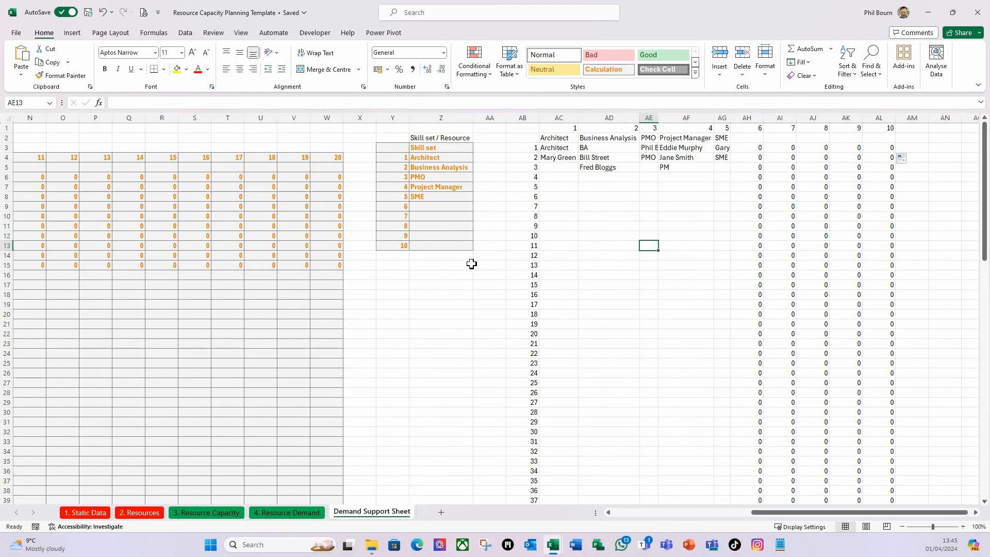
Step: Apply the Calculation cell style to the skill-set and resource block AB1:AL102
left_click_drag(526, 138, 891, 158)
left_click(522, 128)
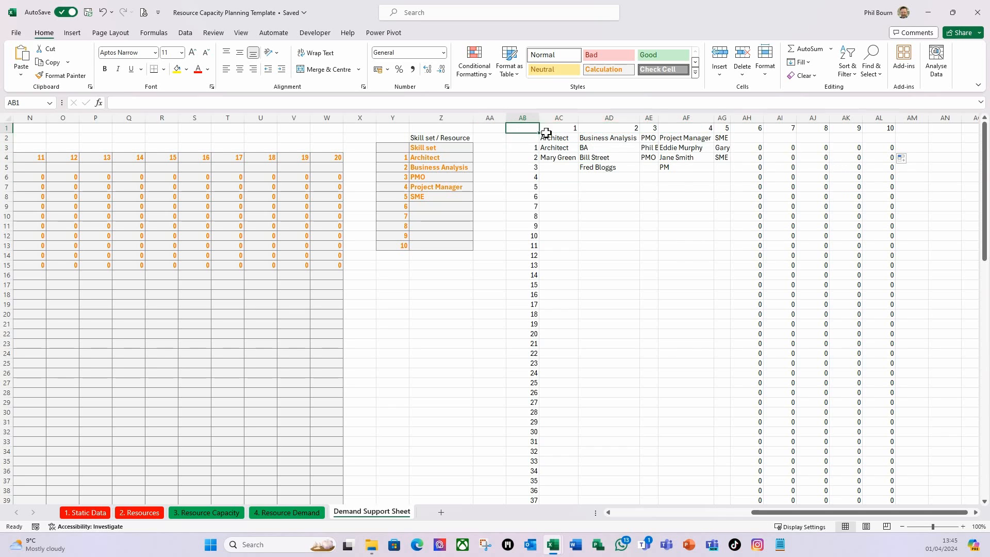
left_click_drag(546, 133, 870, 291)
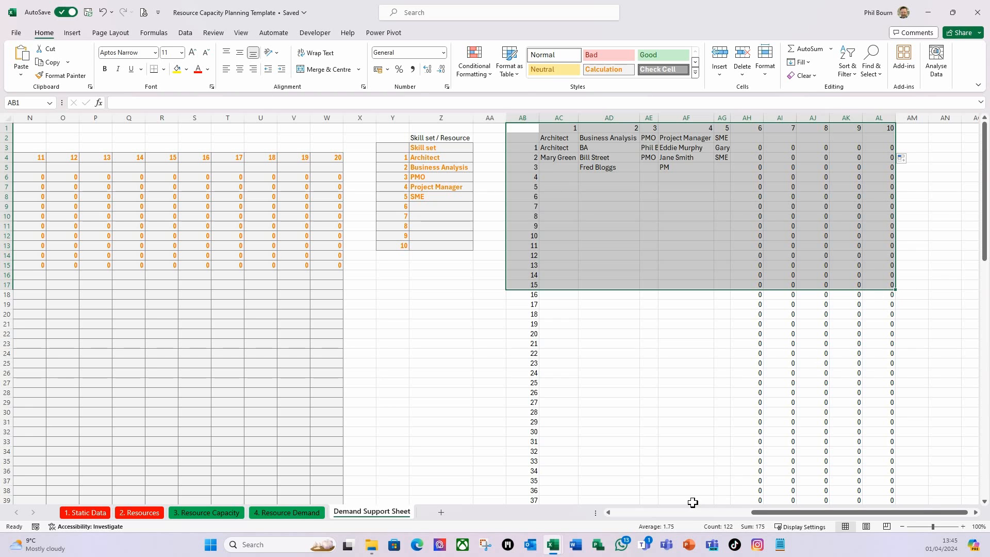
left_click_drag(692, 502, 693, 502)
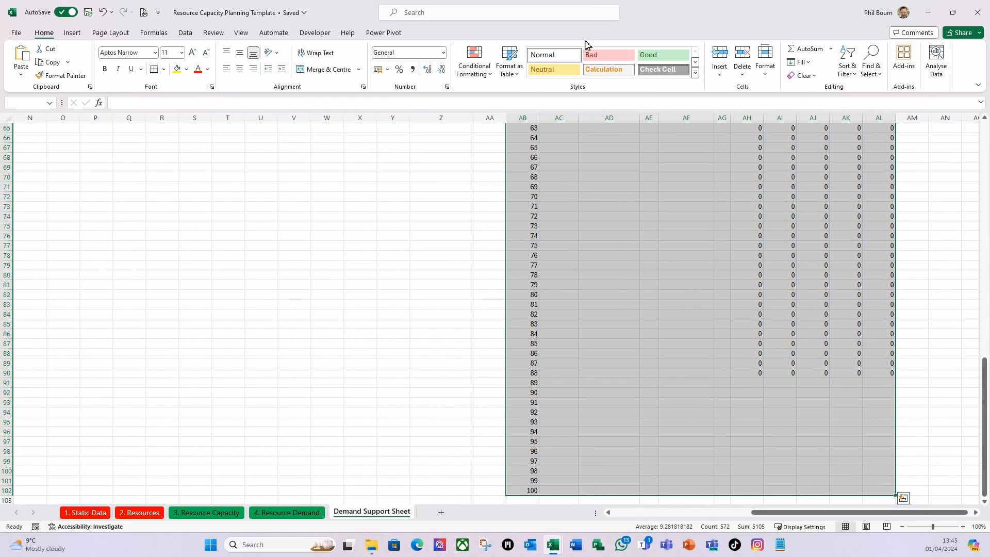
left_click(609, 69)
scroll(655, 250, "up", 20)
left_click(725, 265)
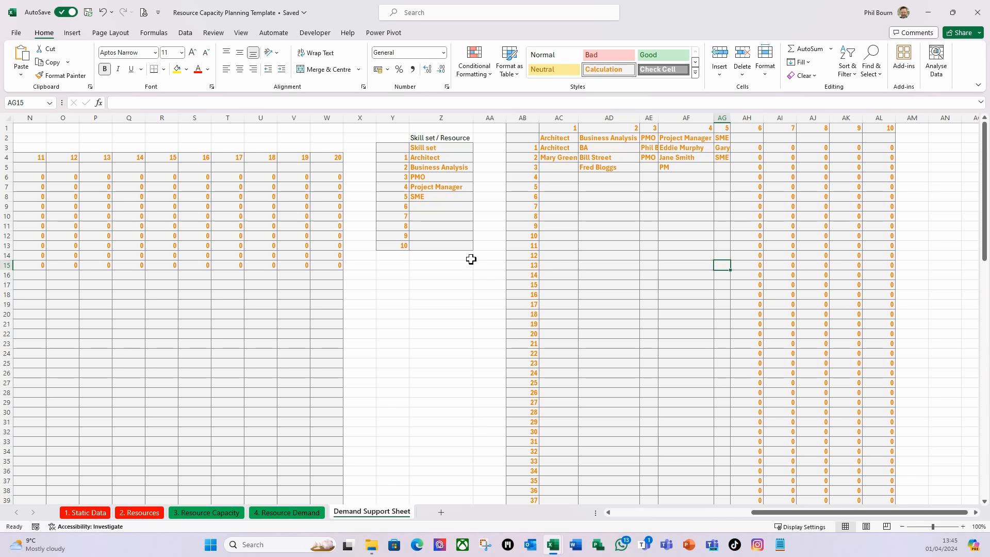
Step: Start an XLOOKUP formula in cell N4 of the 4. Resource Demand sheet with M4 as the lookup_value
left_click(286, 517)
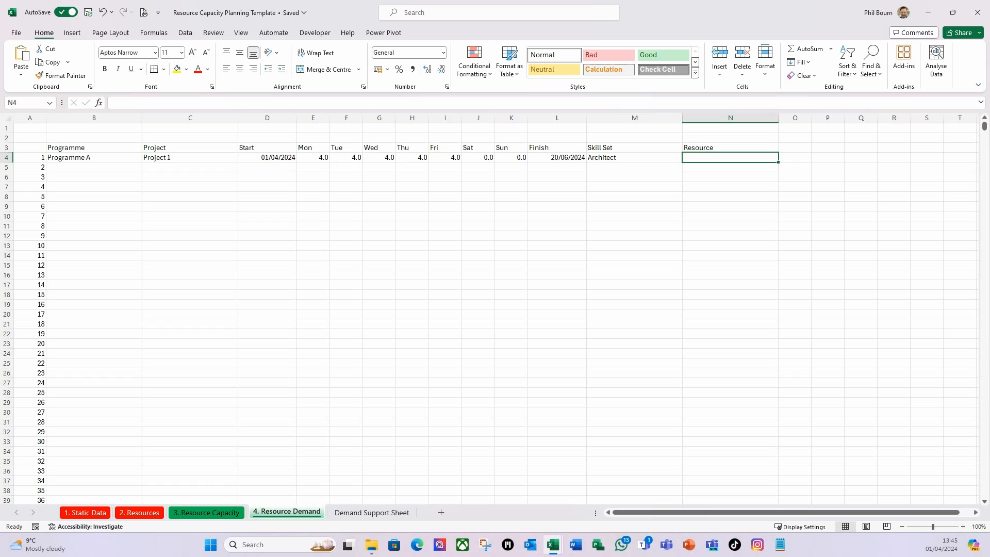
type("=")
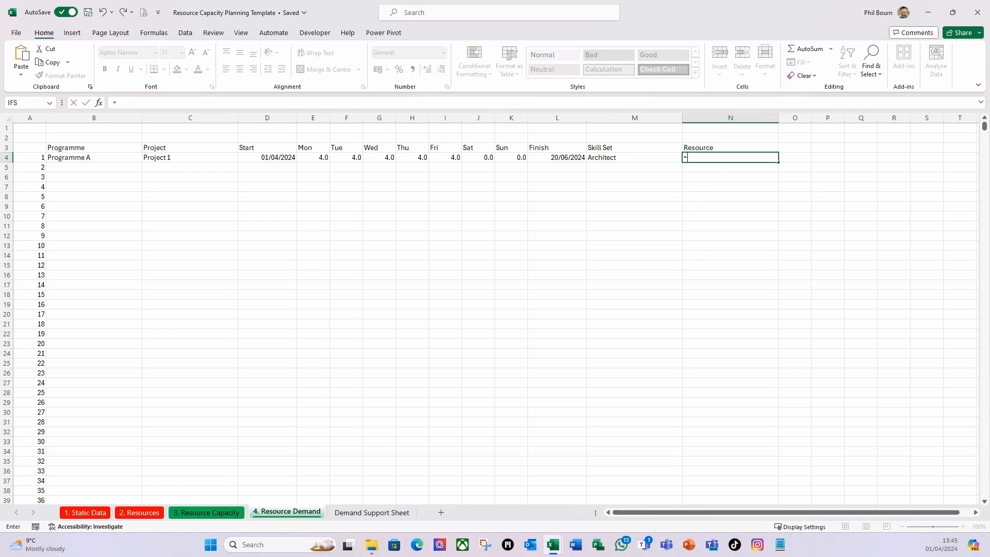
type("xlook")
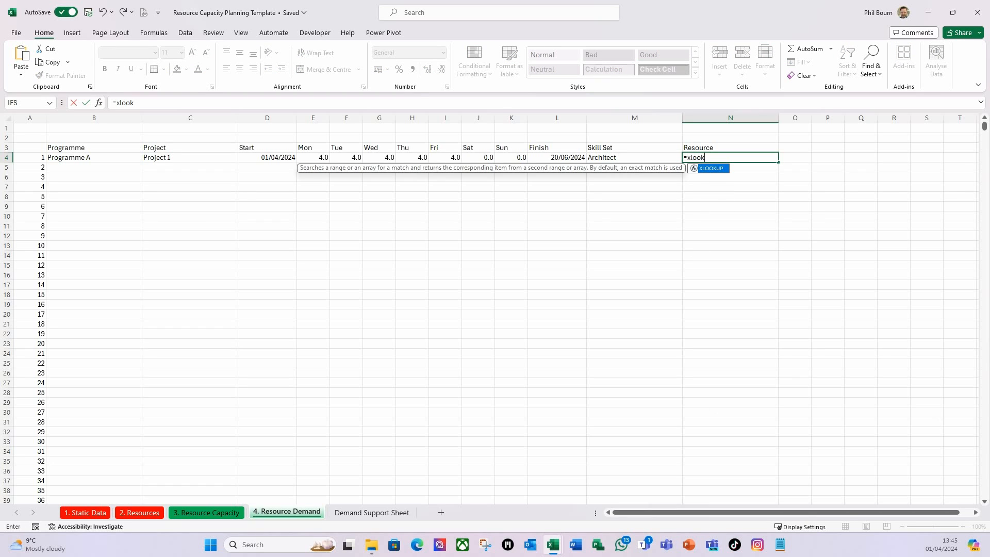
key("Tab")
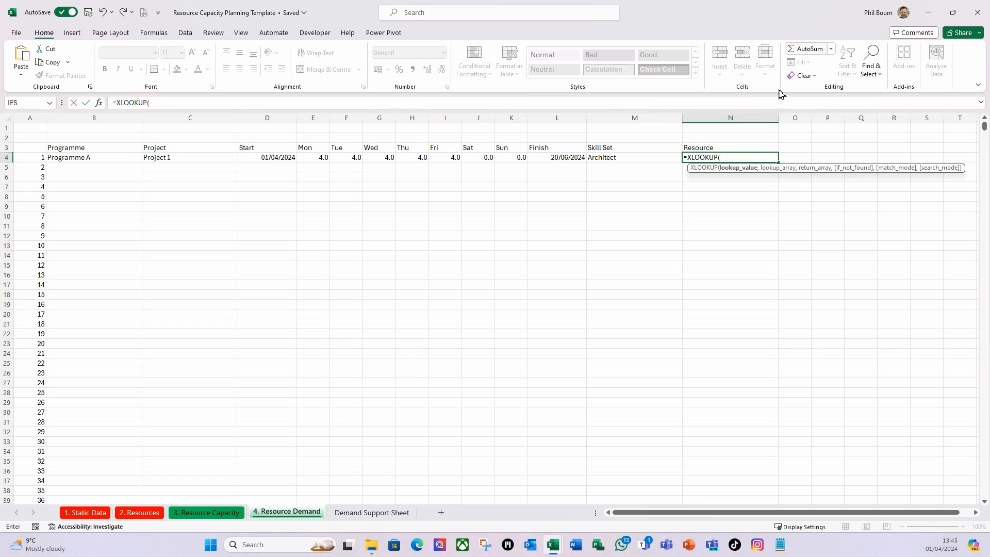
left_click(627, 157)
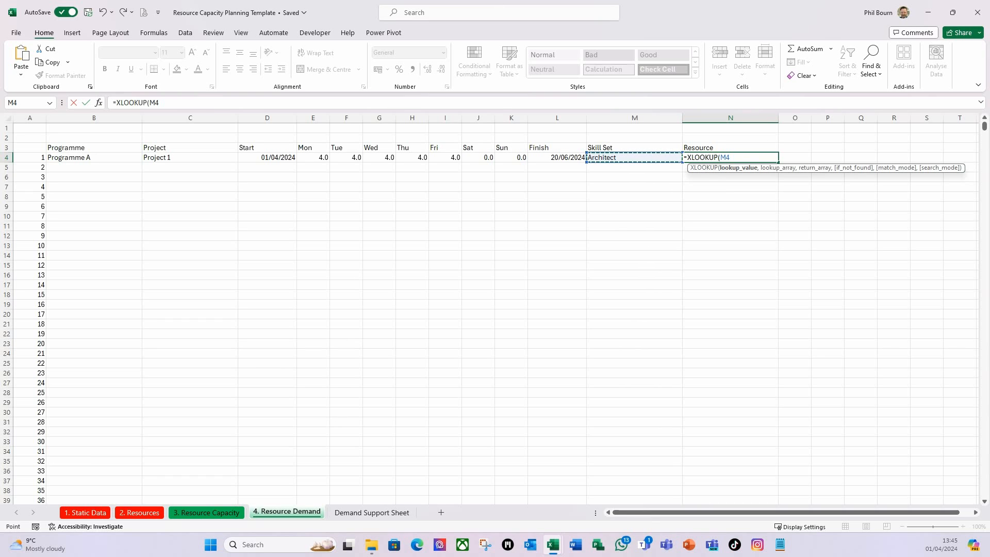
type(",")
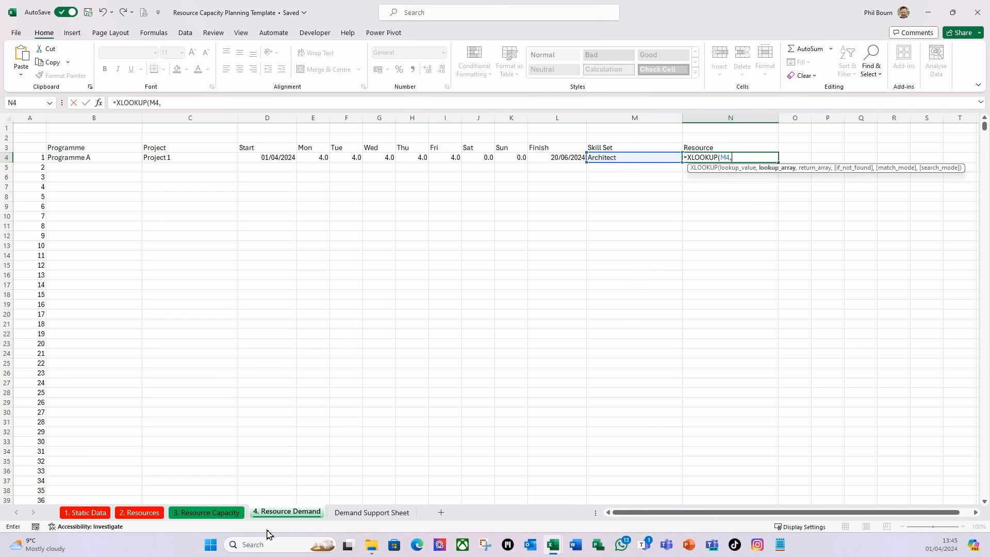
Step: Set the XLOOKUP lookup_array to the skill-set headers on the Demand Support Sheet as the absolute range $AC$2:$AL$2
left_click(347, 514)
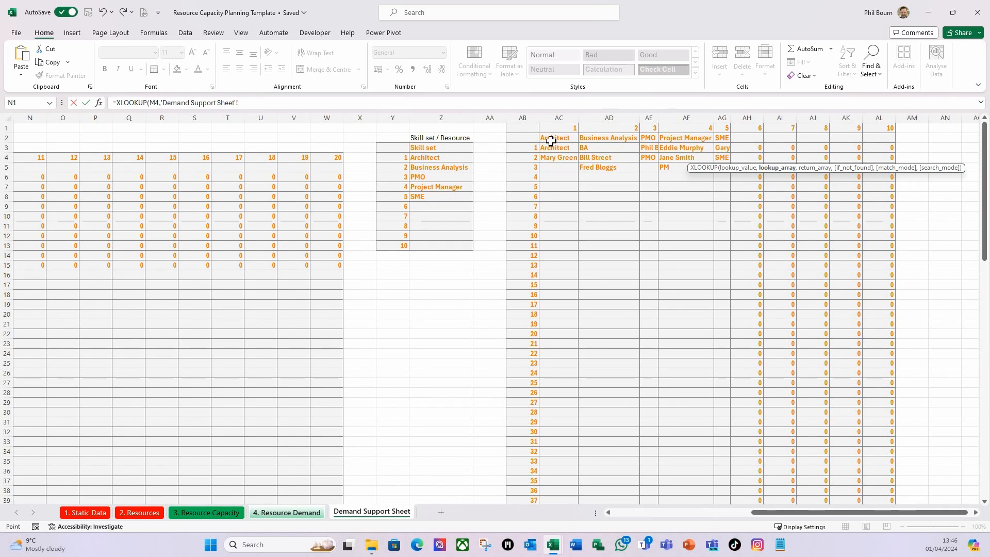
left_click_drag(550, 140, 888, 138)
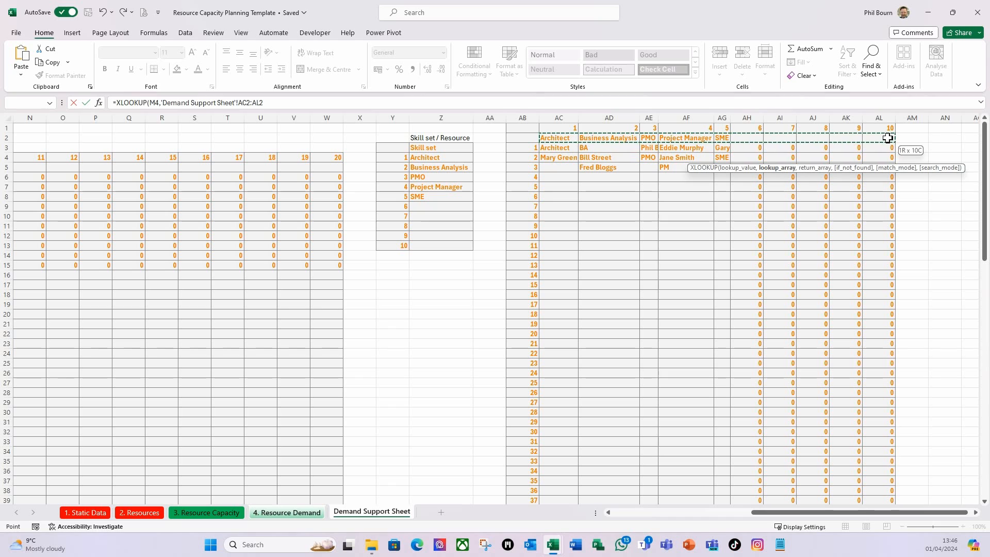
key("F4")
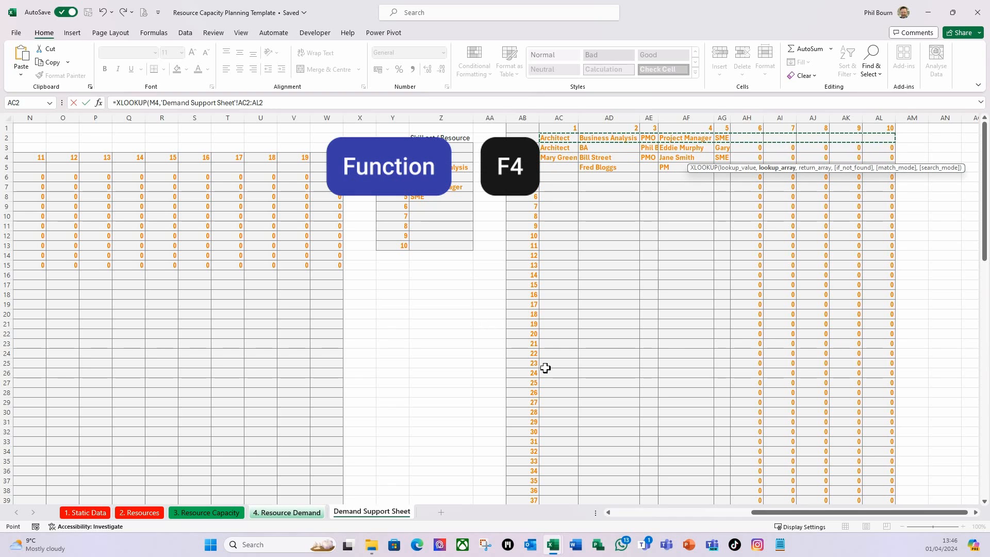
key("F4")
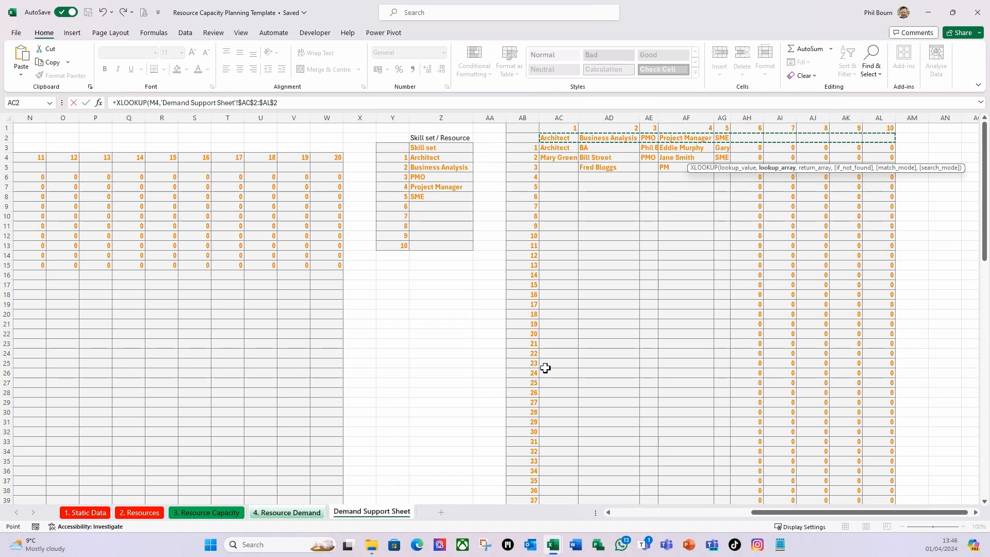
type(",")
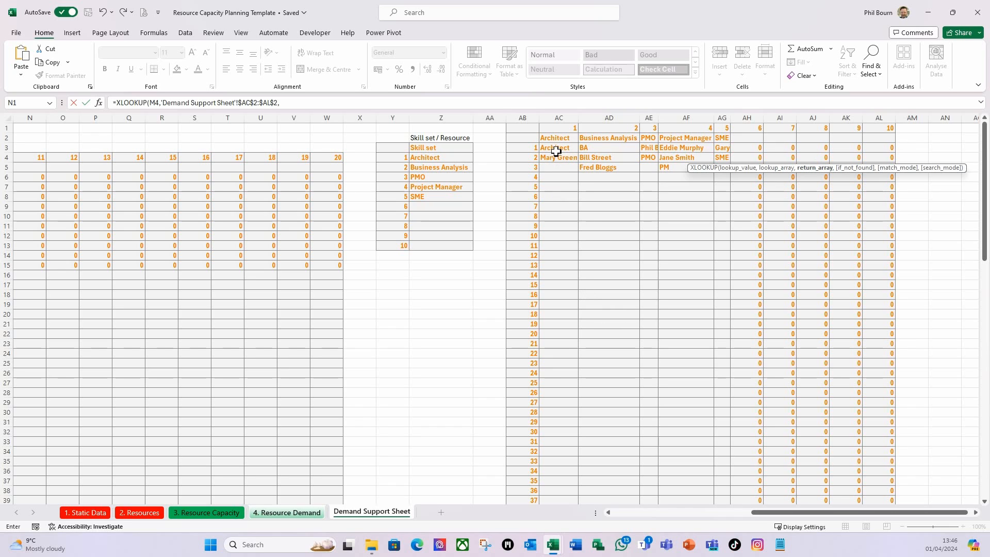
Step: Set the XLOOKUP return_array to the resource block on the Demand Support Sheet as absolute range $AC$3:$AL$102 and complete the N4 formula
left_click_drag(556, 151, 874, 188)
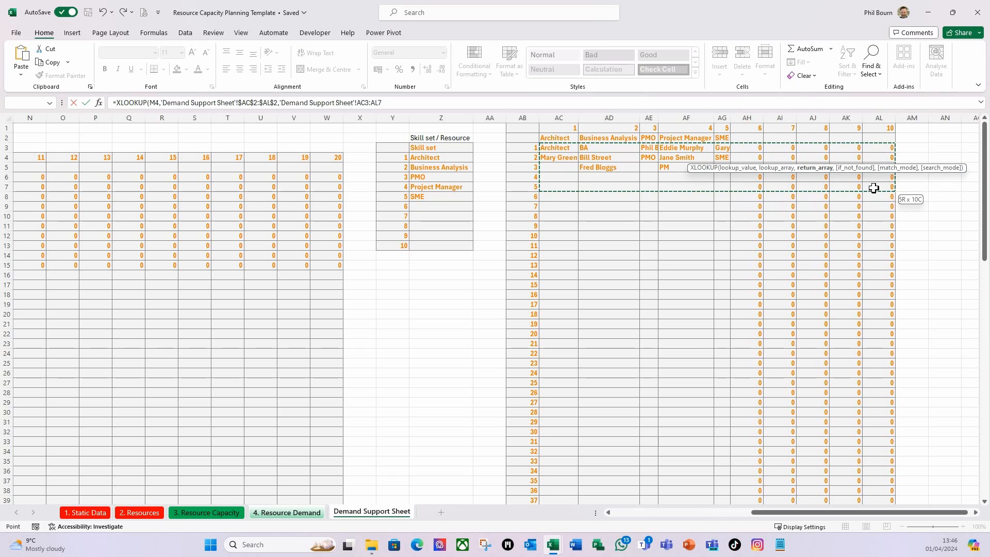
key("ctrl+shift+Down")
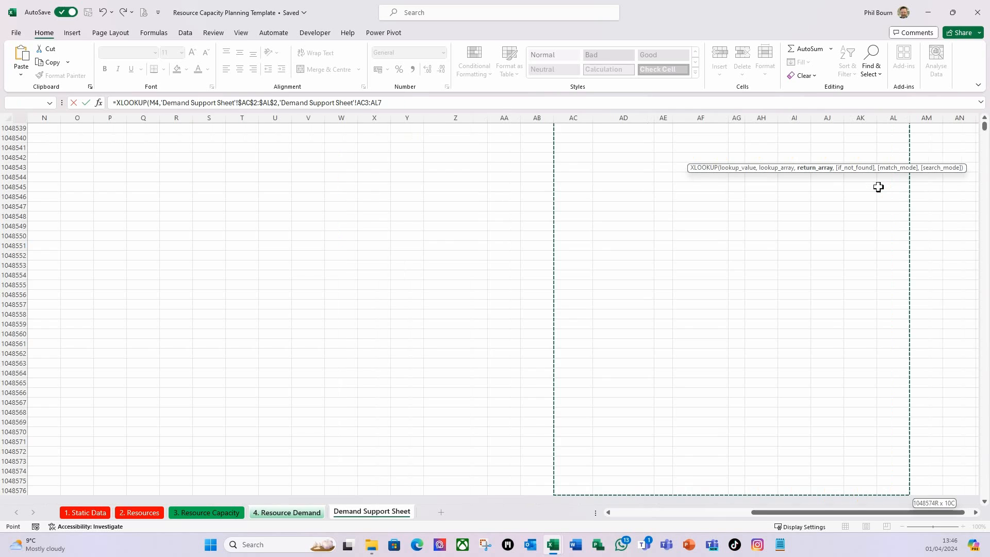
key("ctrl+shift+Up")
key("shift+Down")
key("shift+Down")
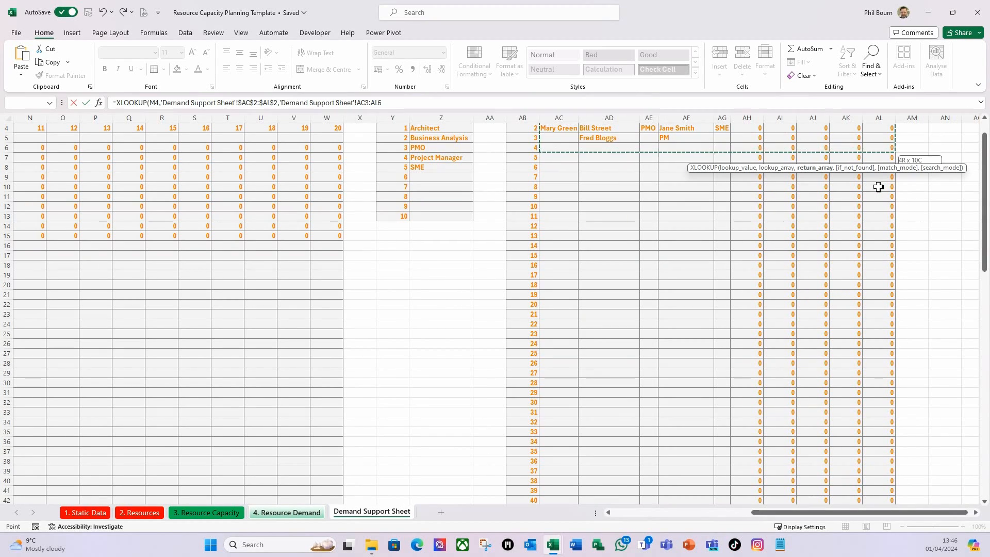
key("shift+Down")
key("shift+Down")
key("shift+Down")
key("shift+Down")
key("shift+Down")
key("shift+Down")
key("shift+Down")
key("shift+Down")
key("shift+Down")
key("shift+Down")
key("shift+Down")
key("shift+Down")
key("shift+Down")
key("shift+Down")
key("shift+Down")
key("shift+Down")
key("shift+Down")
key("shift+Down")
key("shift+Down")
key("shift+Down")
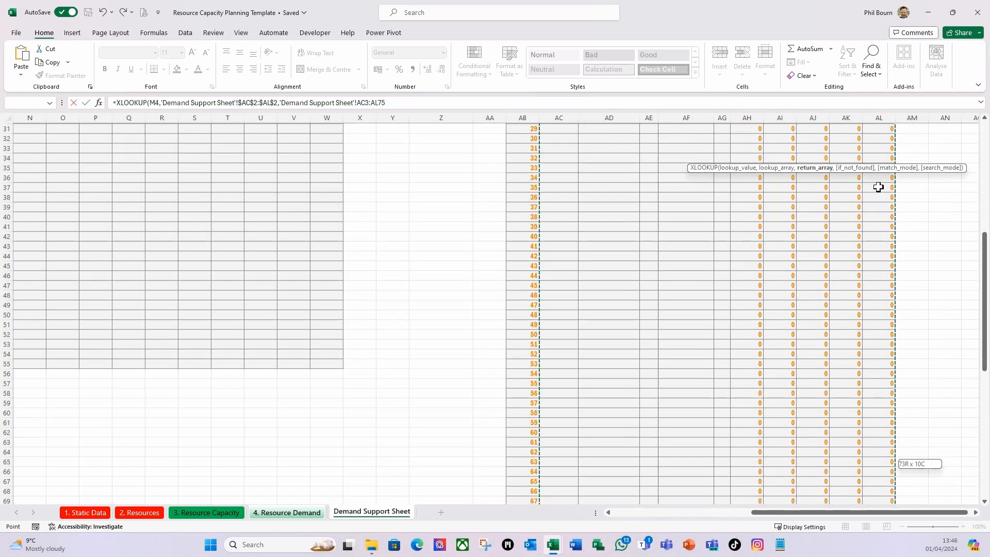
key("shift+Down")
key("shift+Down")
key("shift+Down")
key("shift+Down")
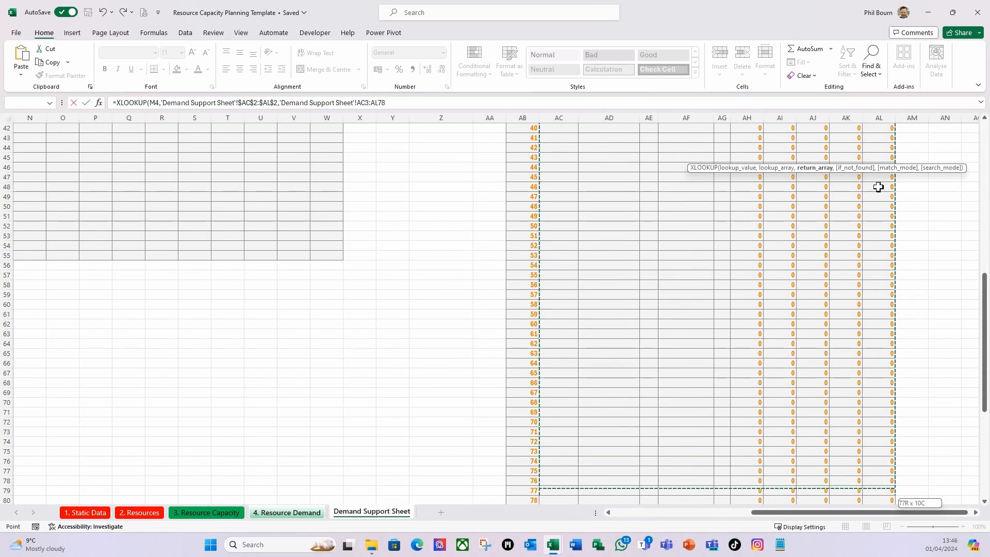
key("shift+Down")
key("shift+Down")
key("shift+Down")
key("shift+Down")
key("shift+Down")
key("shift+Down")
key("shift+Down")
key("shift+Down")
key("shift+Down")
key("shift+Down")
key("shift+Down")
key("shift+Down")
key("shift+Down")
key("shift+Down")
key("shift+Down")
key("shift+Down")
key("shift+Down")
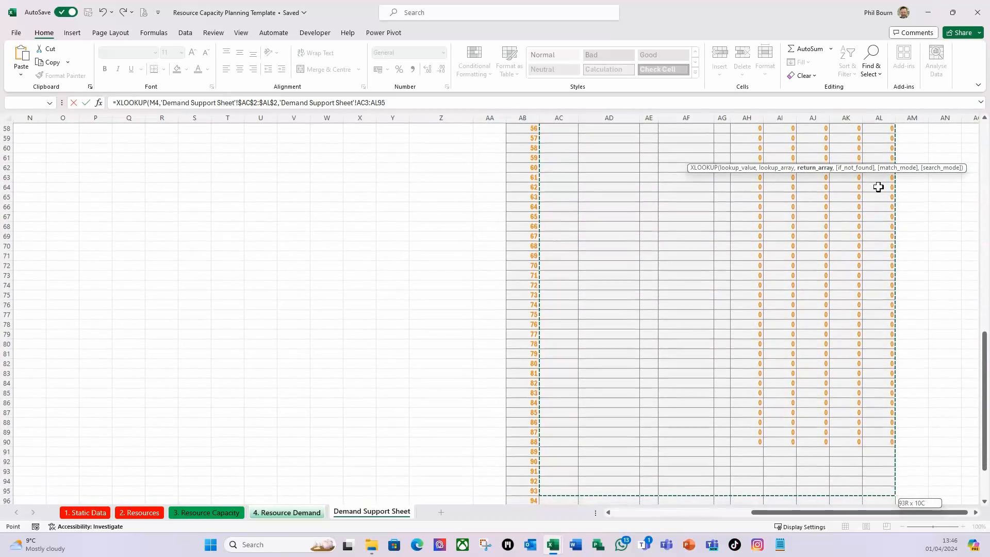
key("shift+Down")
key("shift+Down")
key("shift+Down")
key("shift+Down")
key("shift+Down")
key("shift+Down")
key("shift+Down")
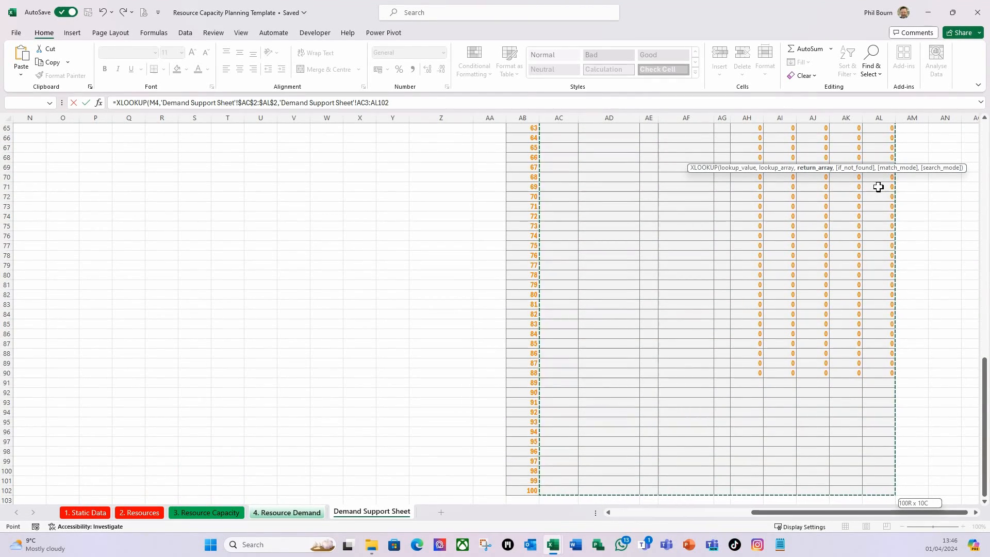
key("F4")
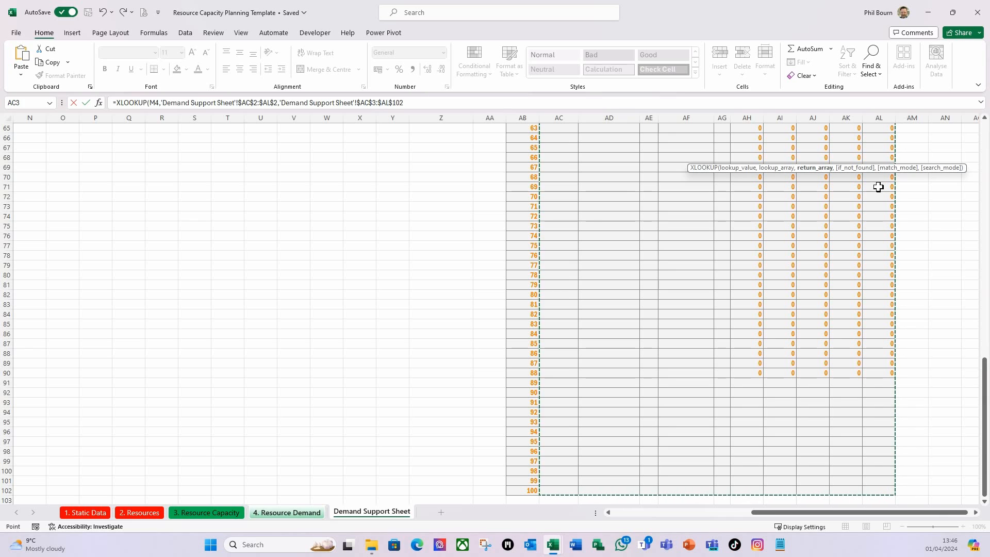
type(")")
key("Return")
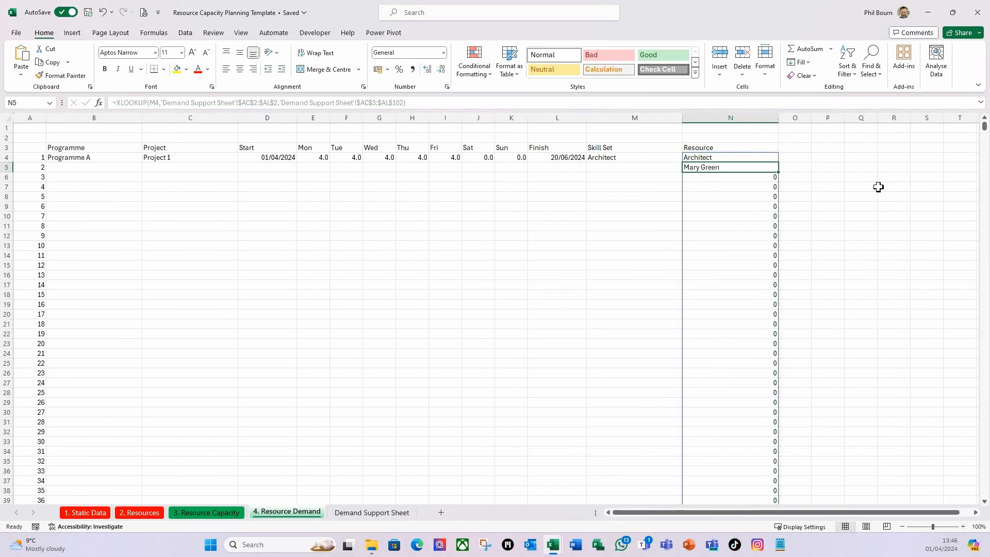
Step: Test the resource lookup by switching the skill set in M4 to Business Analysis and back to Architect
left_click(719, 284)
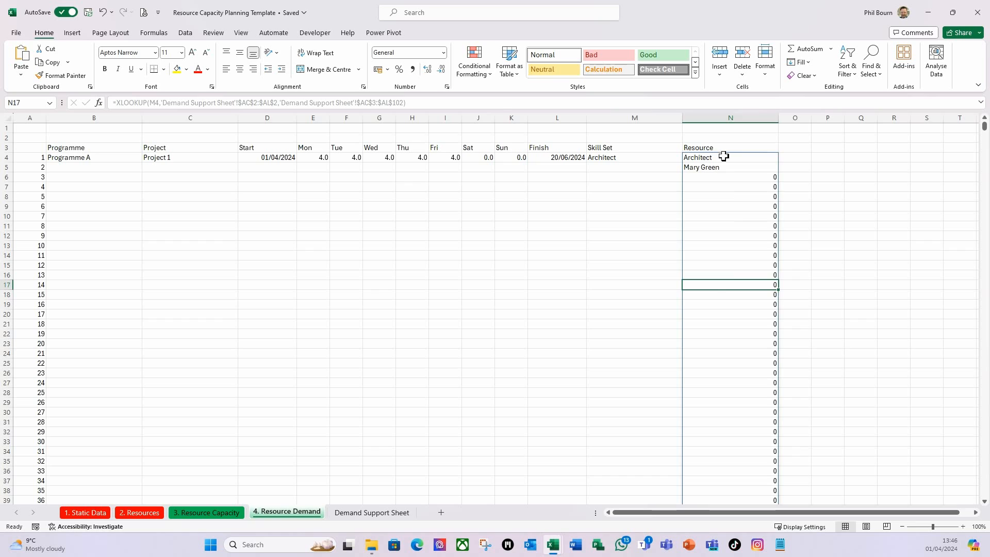
left_click(653, 161)
left_click(687, 158)
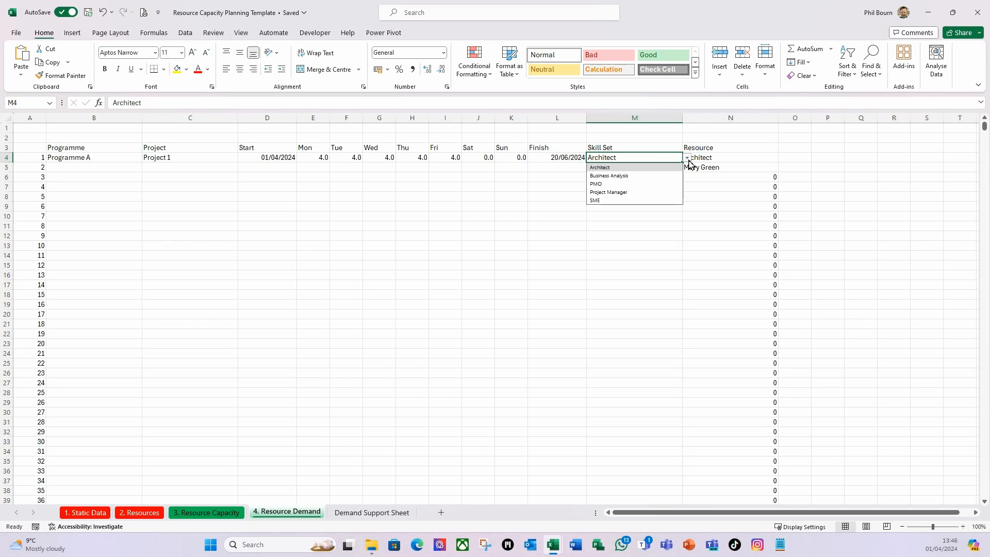
left_click(630, 176)
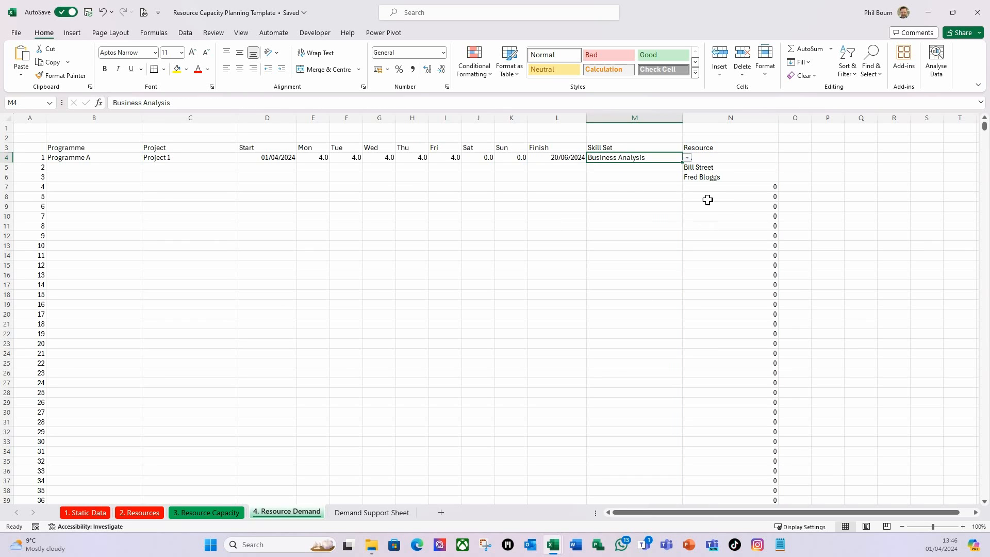
left_click(686, 157)
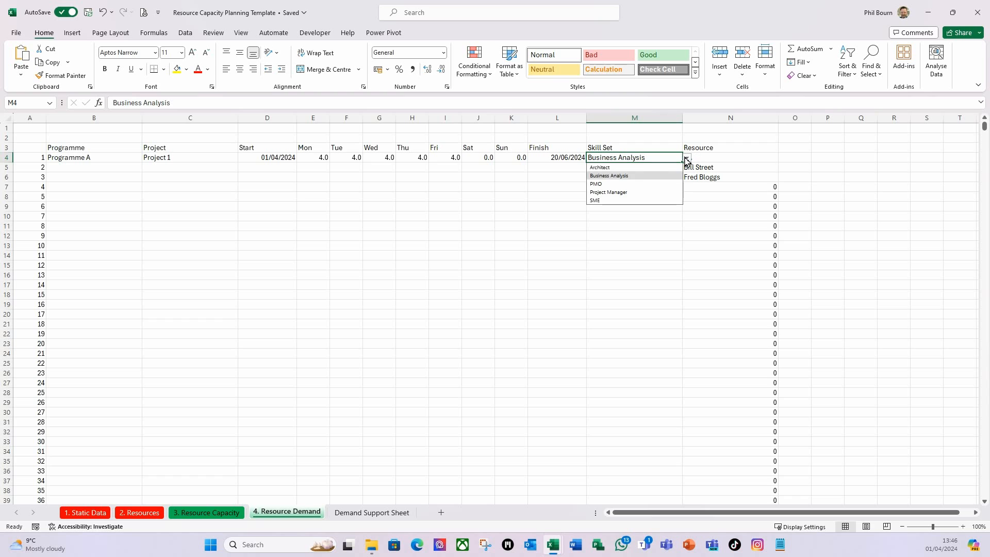
left_click(625, 167)
Step: Copy the full XLOOKUP formula text from N4 and clear the cell
left_click(722, 158)
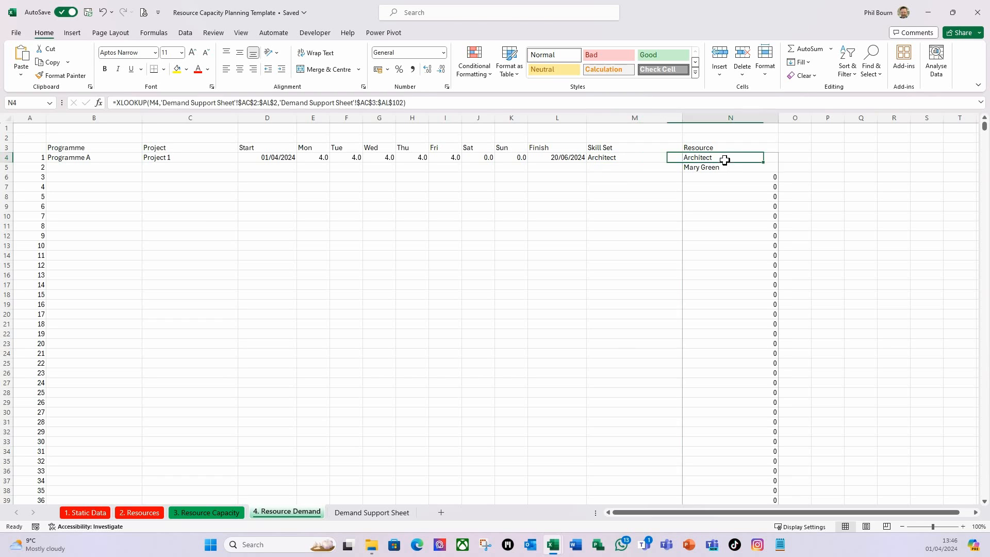
left_click(418, 104)
left_click_drag(418, 103, 63, 85)
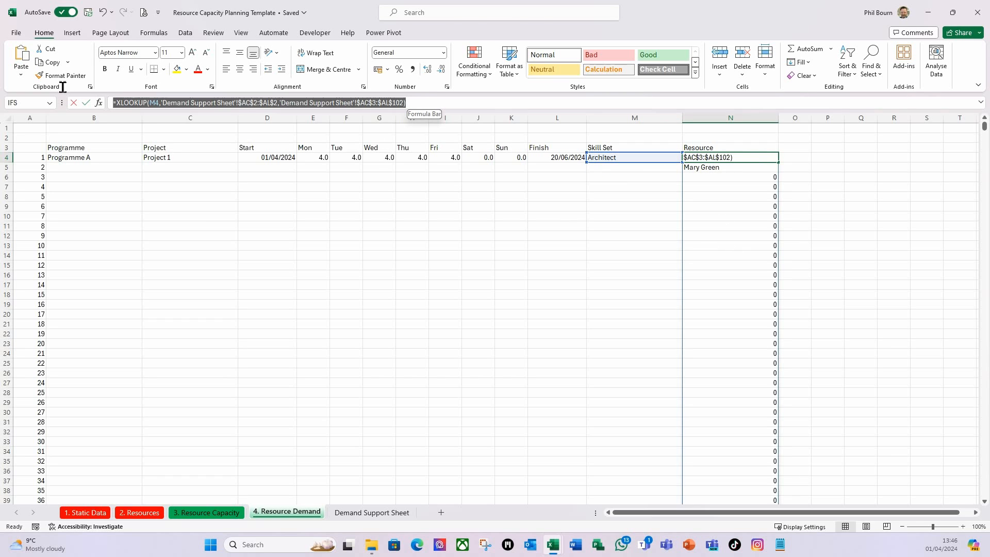
key("ctrl+c")
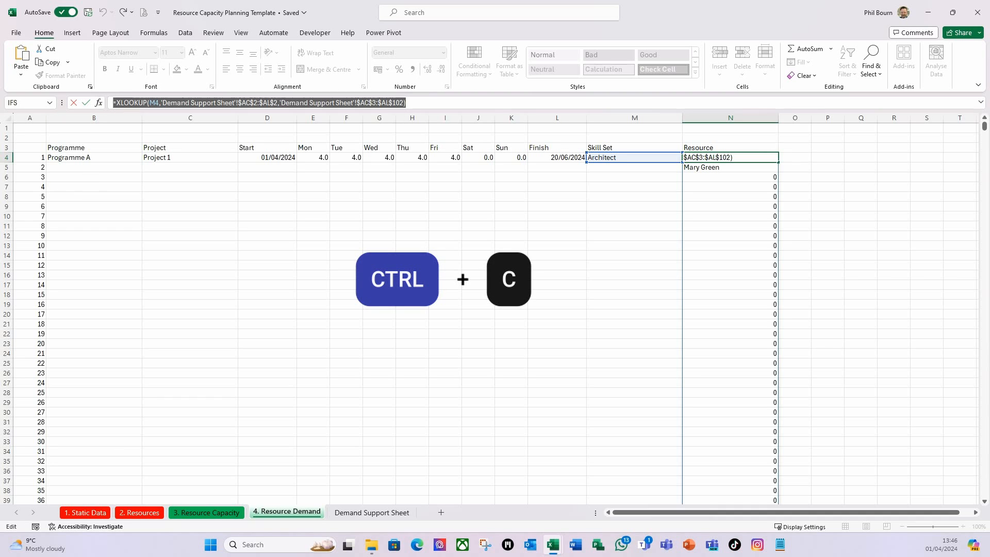
key("Escape")
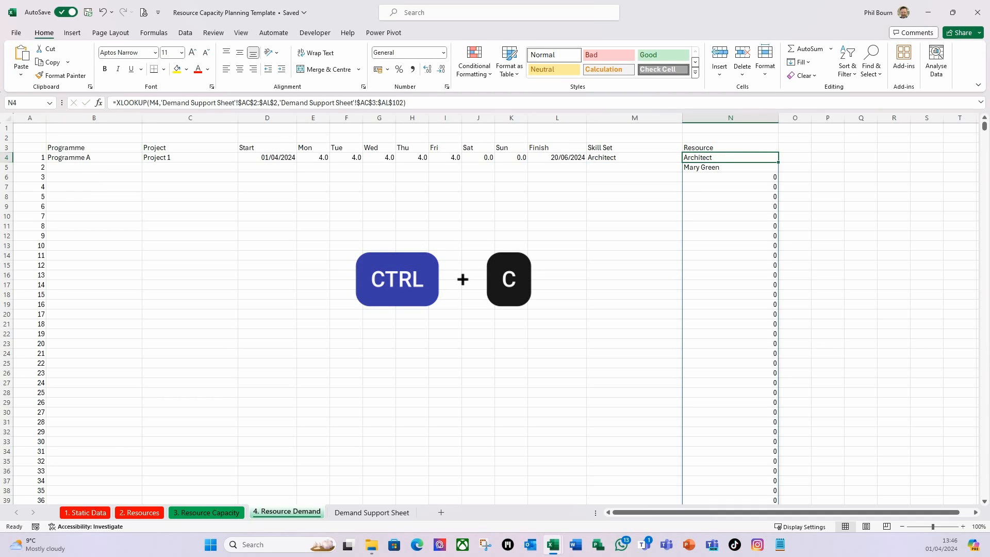
key("Delete")
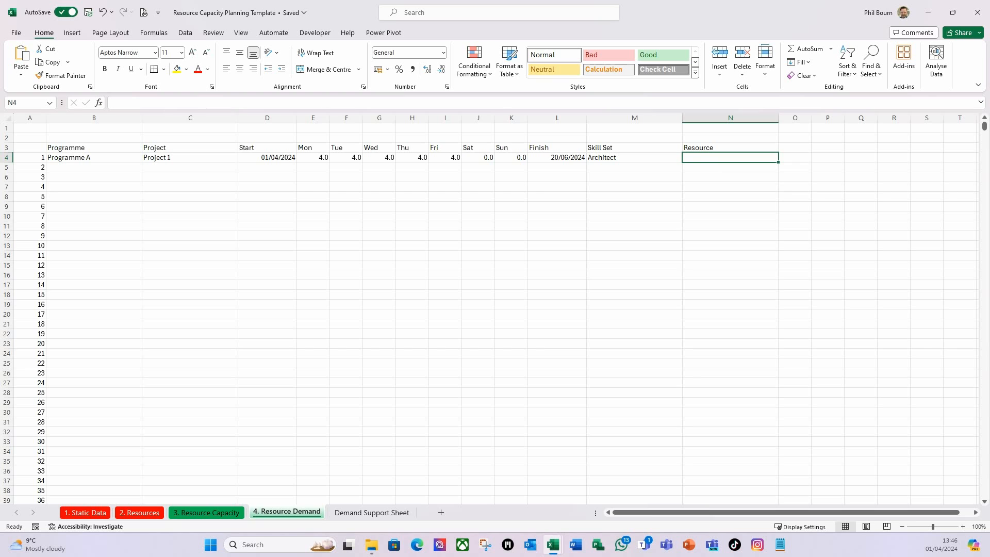
Step: Add data validation to N4 that allows a List with the copied XLOOKUP formula as its source
left_click(186, 33)
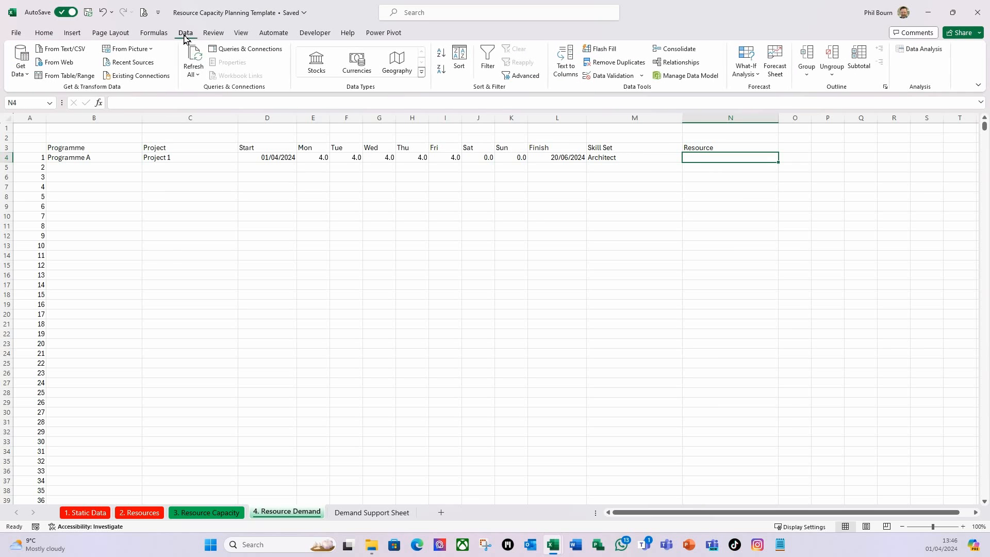
left_click(642, 76)
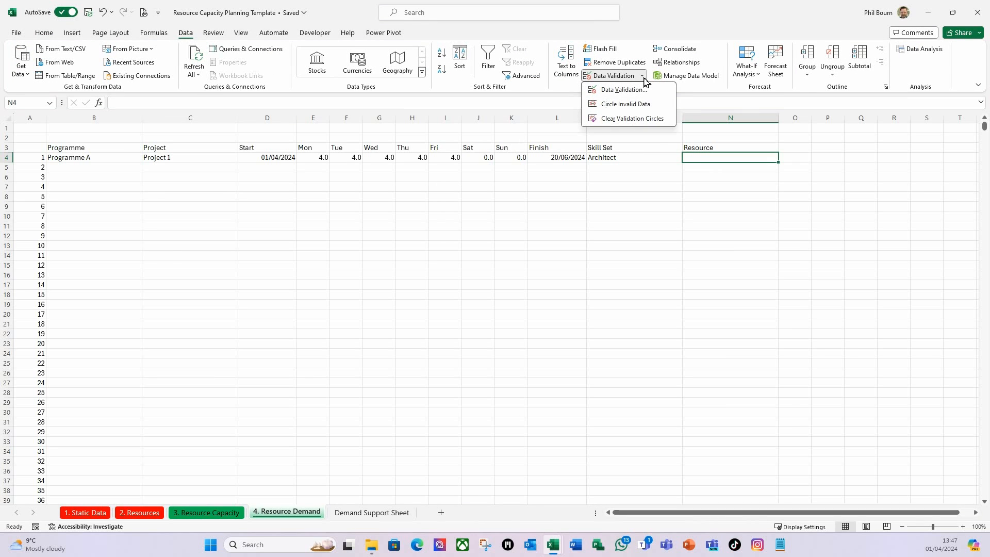
left_click(626, 99)
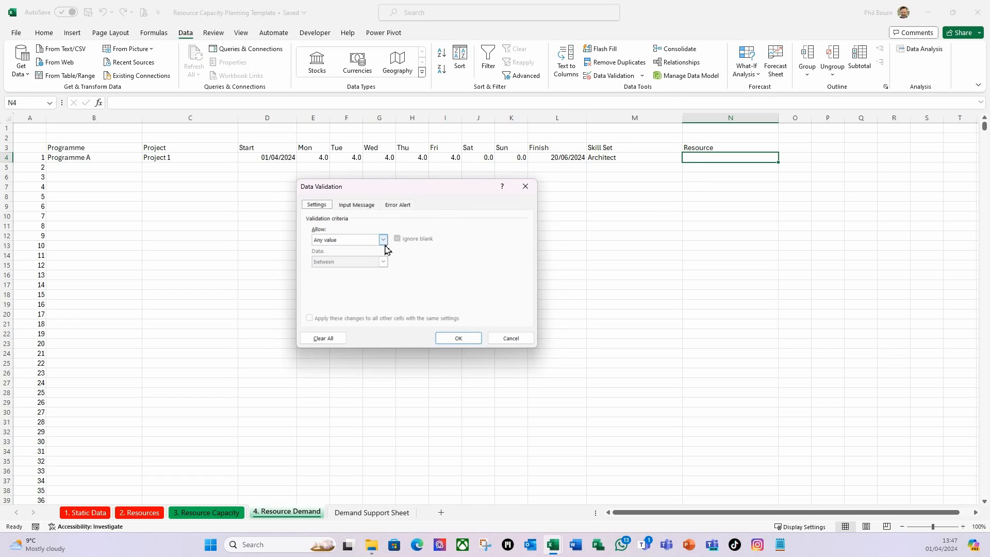
left_click(383, 240)
left_click(329, 270)
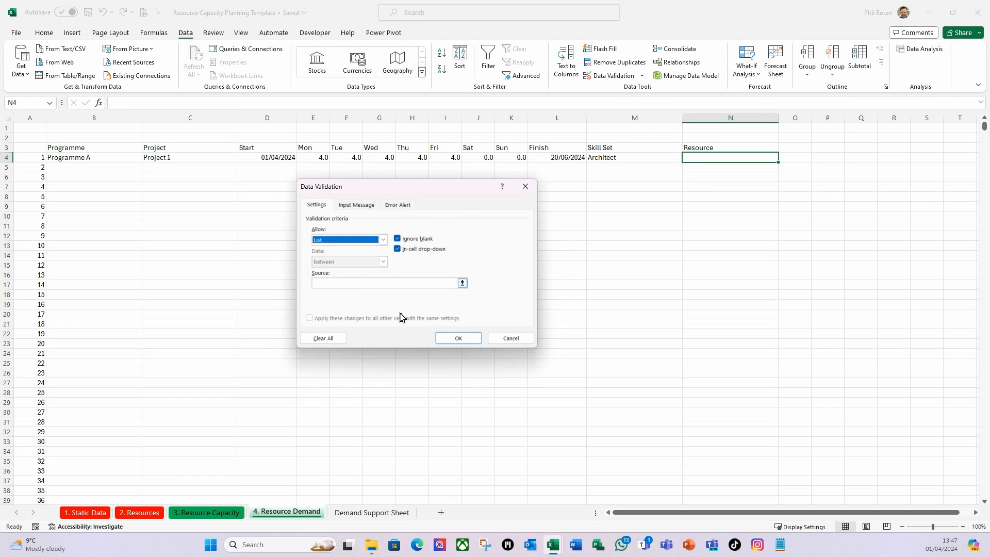
left_click(365, 285)
key("ctrl+v")
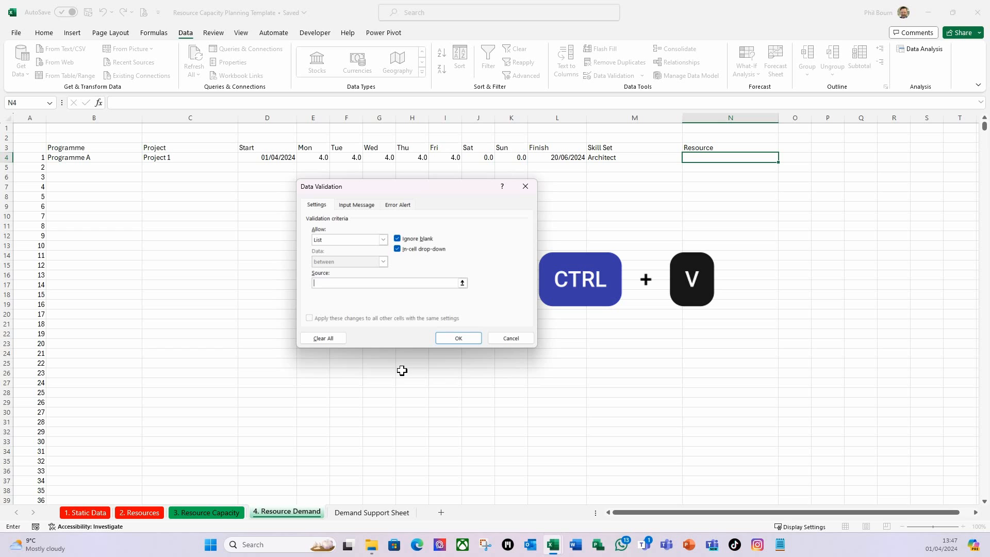
left_click(459, 338)
Step: Choose the named individual from the Resource list in N4 for the Architect skill set
left_click(784, 161)
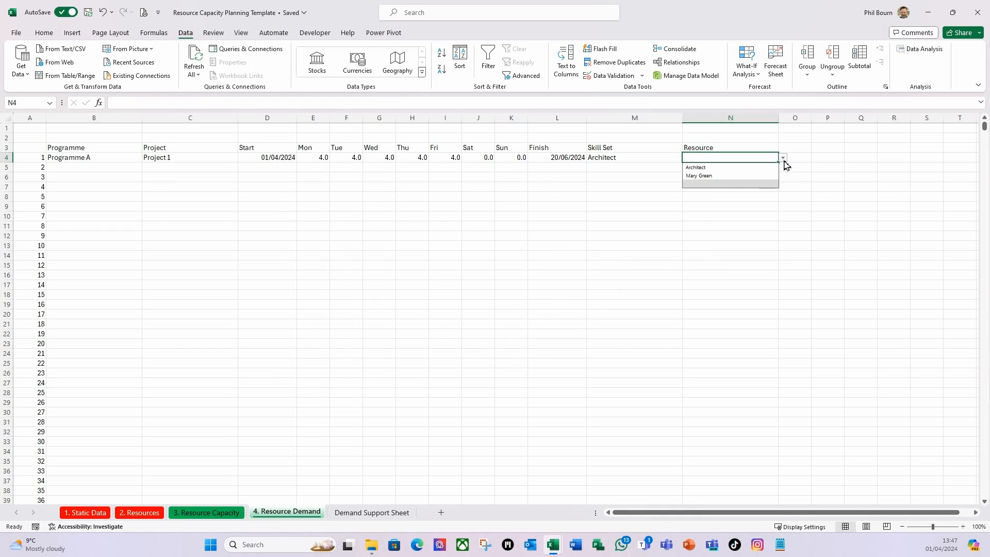
left_click(715, 177)
left_click(631, 197)
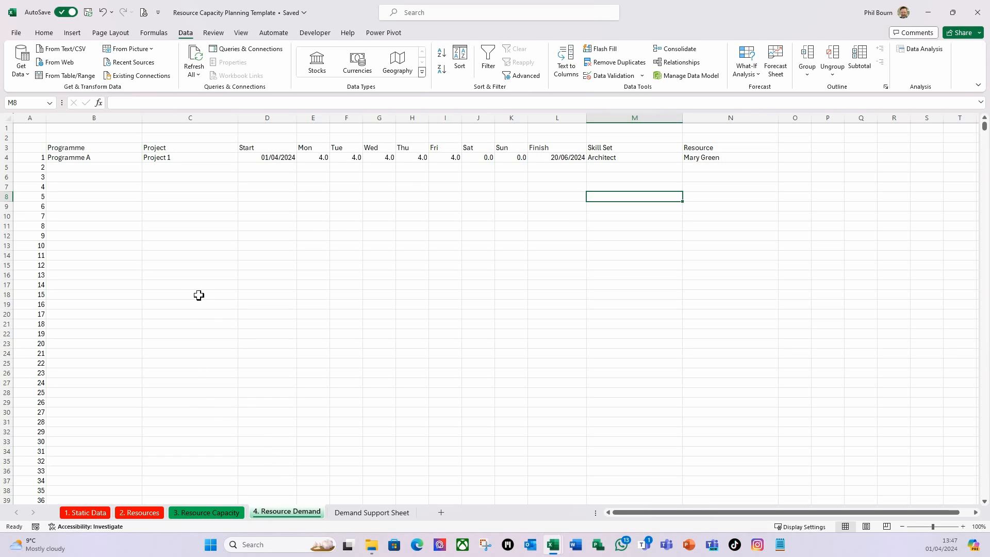
Step: Convert the demand range $B$3:$N$30003 into a table with headers, leaving out the numbering in column A
left_click(104, 189)
left_click(106, 157)
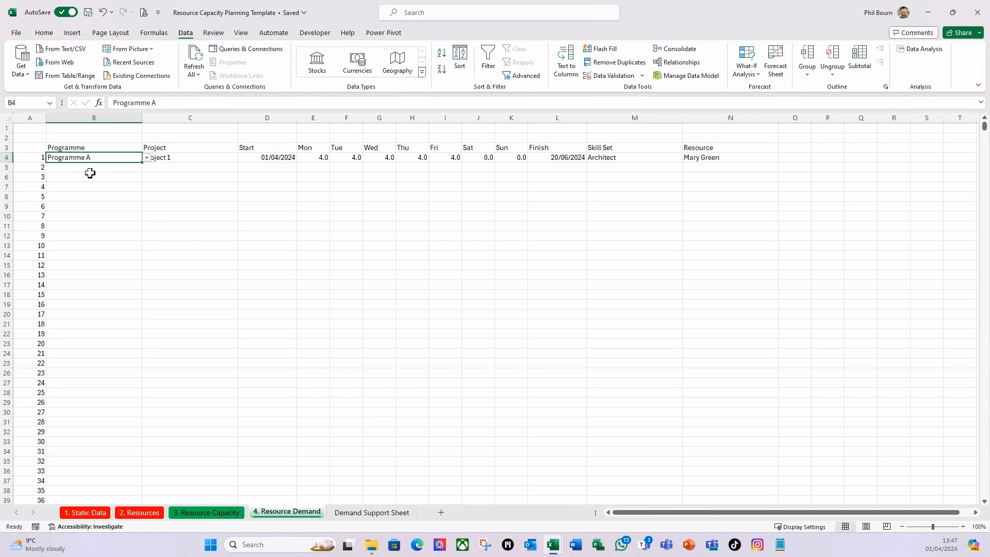
key("ctrl+t")
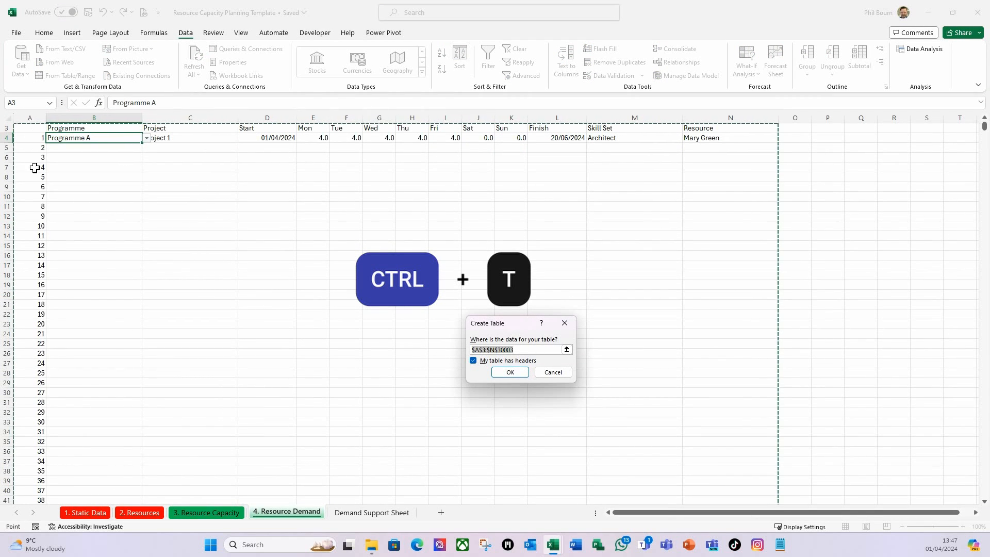
left_click(479, 350)
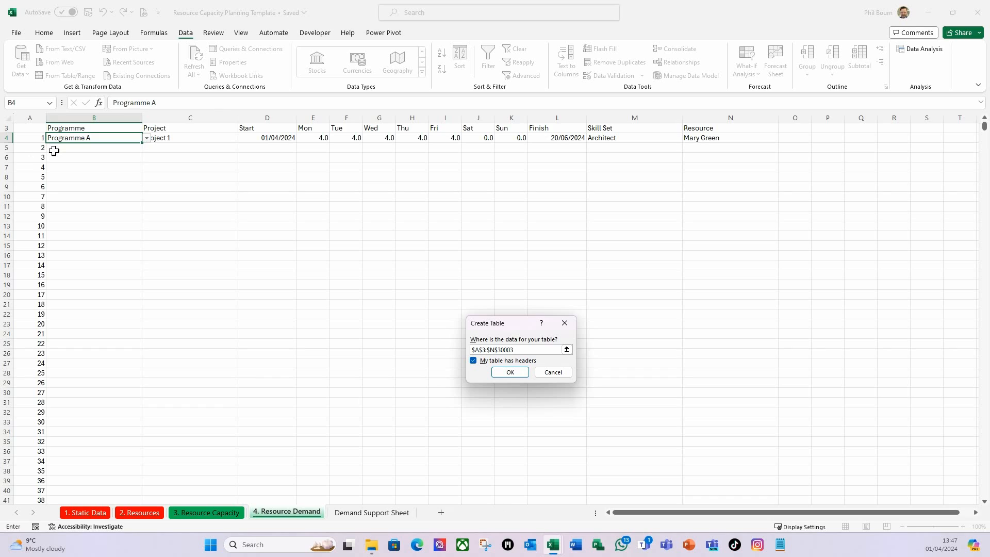
key("BackSpace")
type("B")
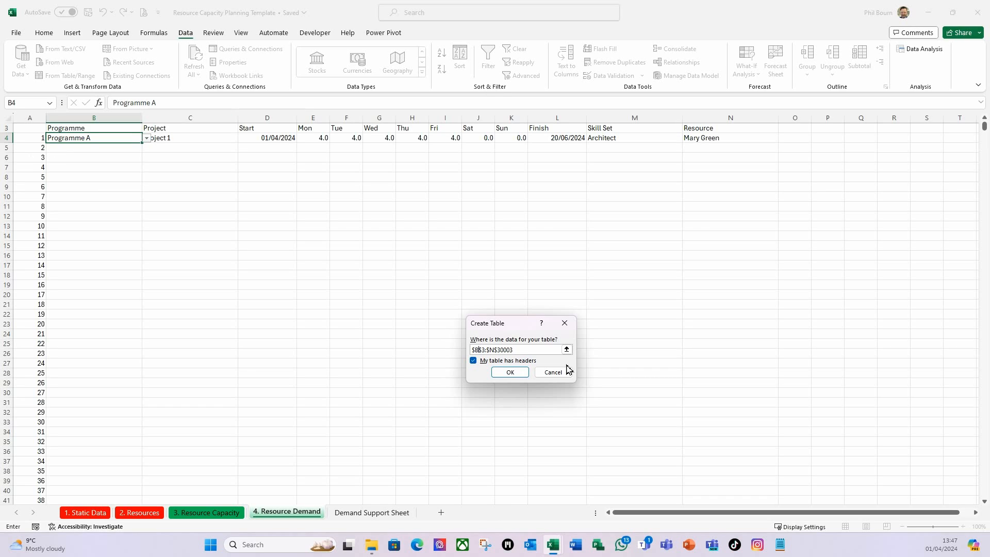
left_click(518, 372)
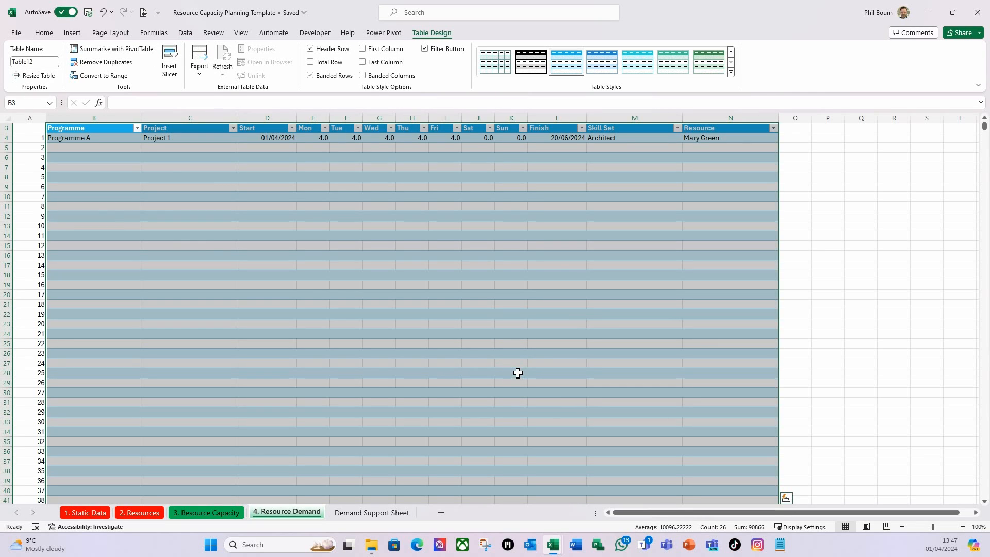
left_click(112, 215)
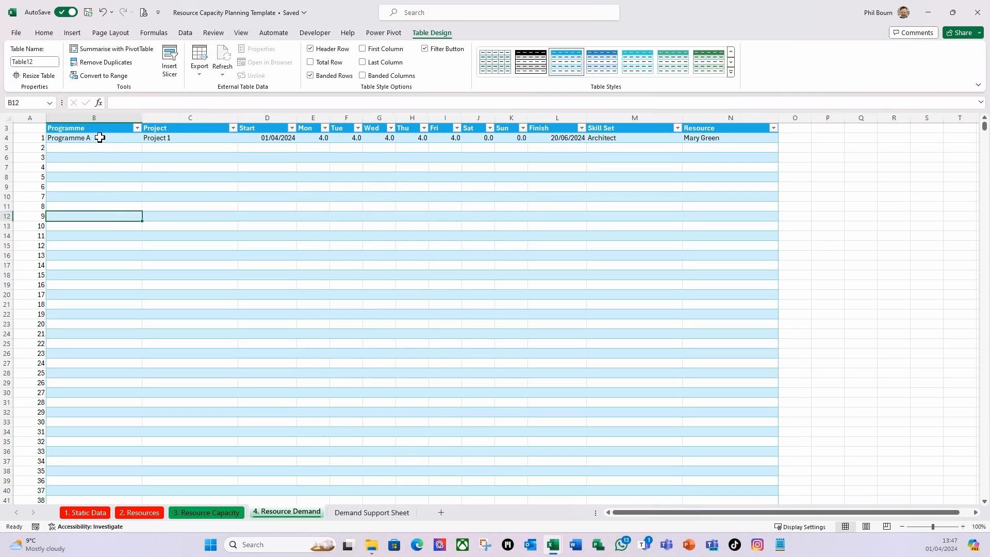
left_click(106, 167)
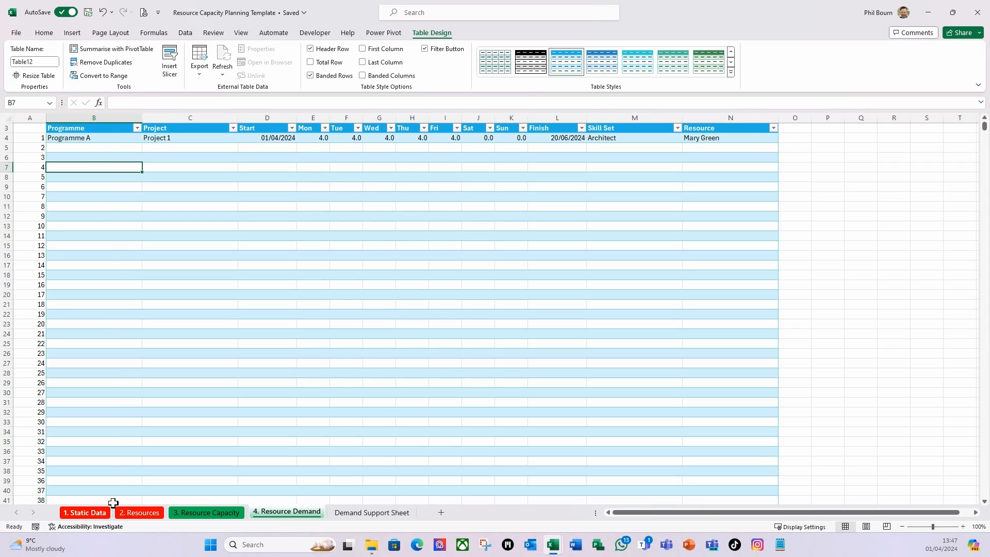
left_click(90, 137)
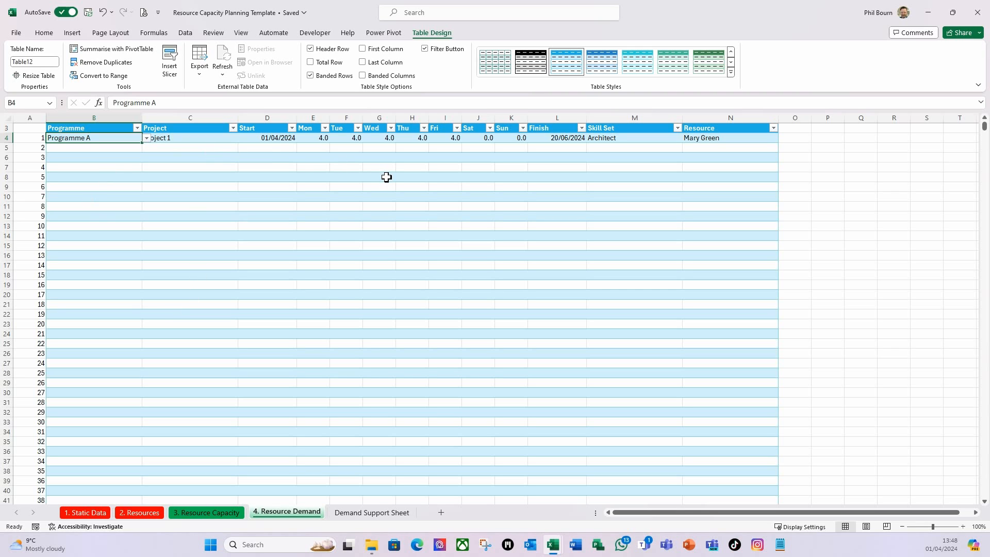
left_click(99, 178)
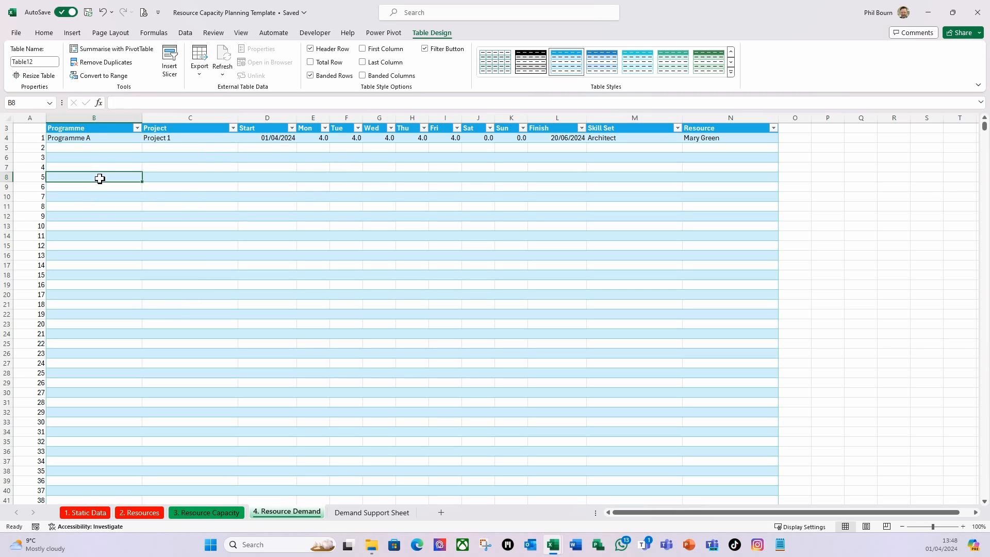
Step: Extend the Programme data validation from B4 down to the last table row and check that the cells below have the dropdown
left_click(88, 138)
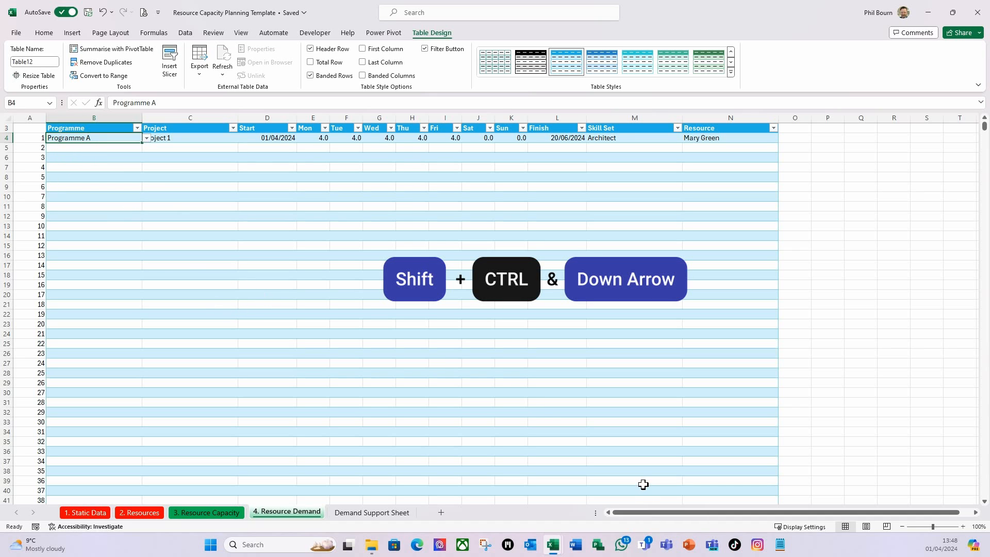
key("ctrl+shift+Down")
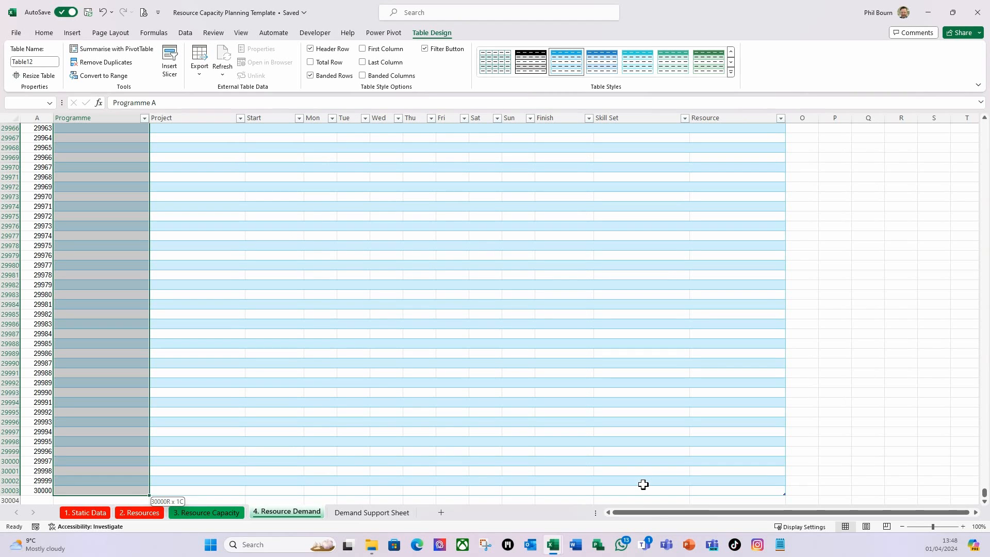
left_click(185, 33)
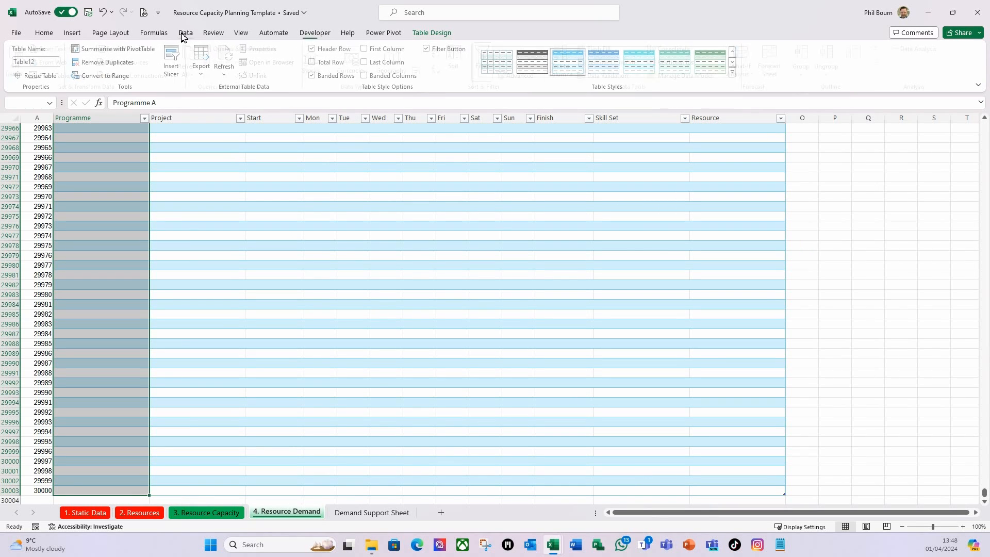
left_click(643, 76)
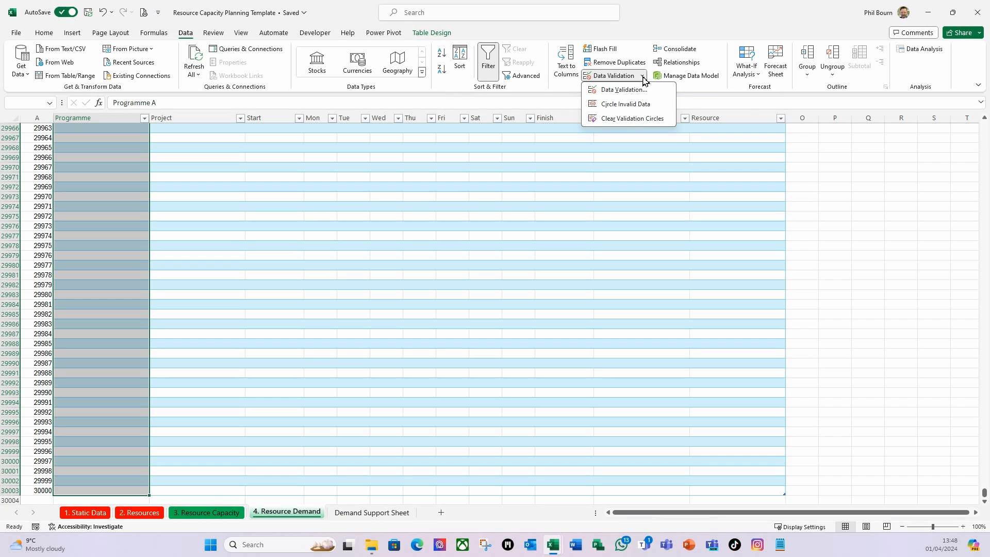
left_click(639, 91)
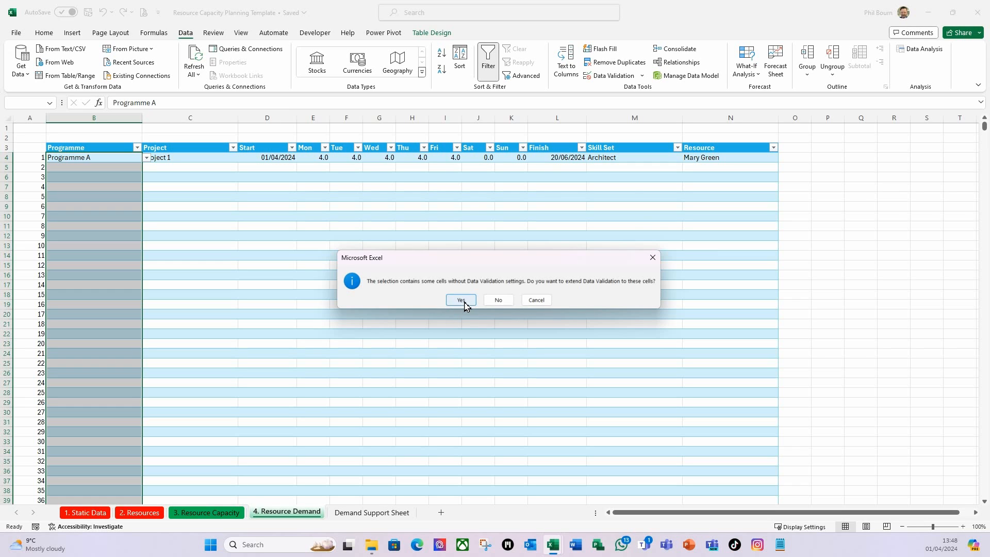
left_click(461, 301)
left_click(464, 341)
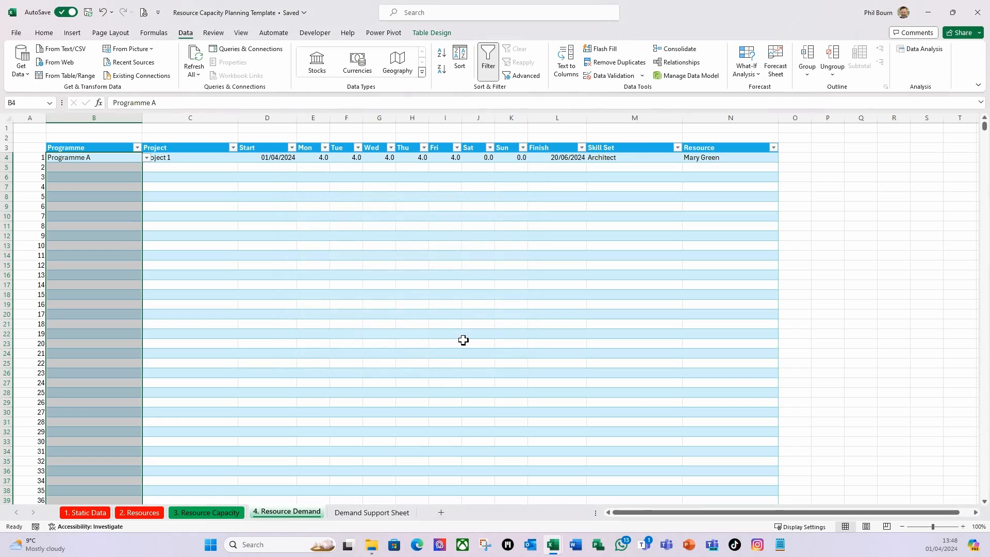
left_click(99, 198)
left_click(87, 275)
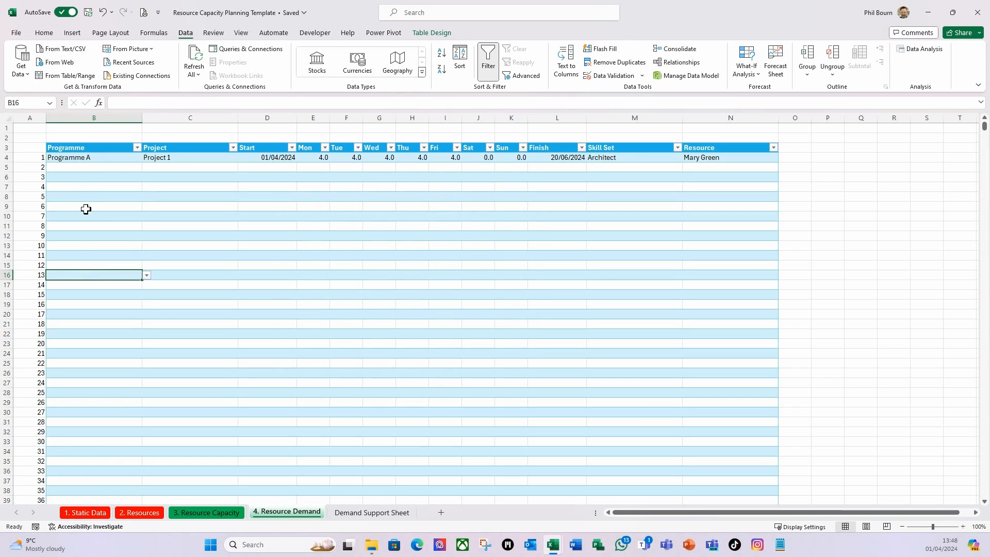
left_click(97, 160)
Step: Extend the XLOOKUP-based Project data validation from C4 down to the last table row
left_click(185, 161)
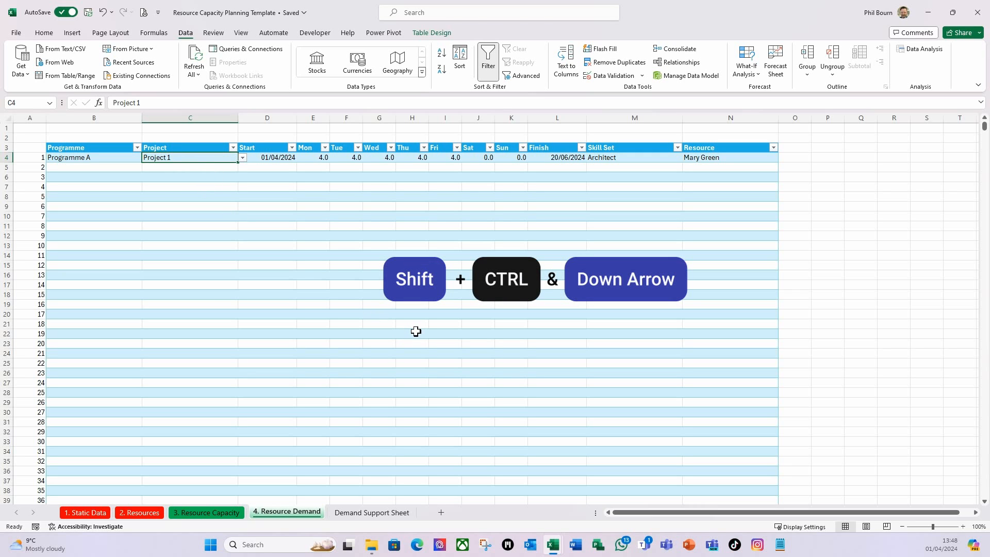
key("ctrl+shift+Down")
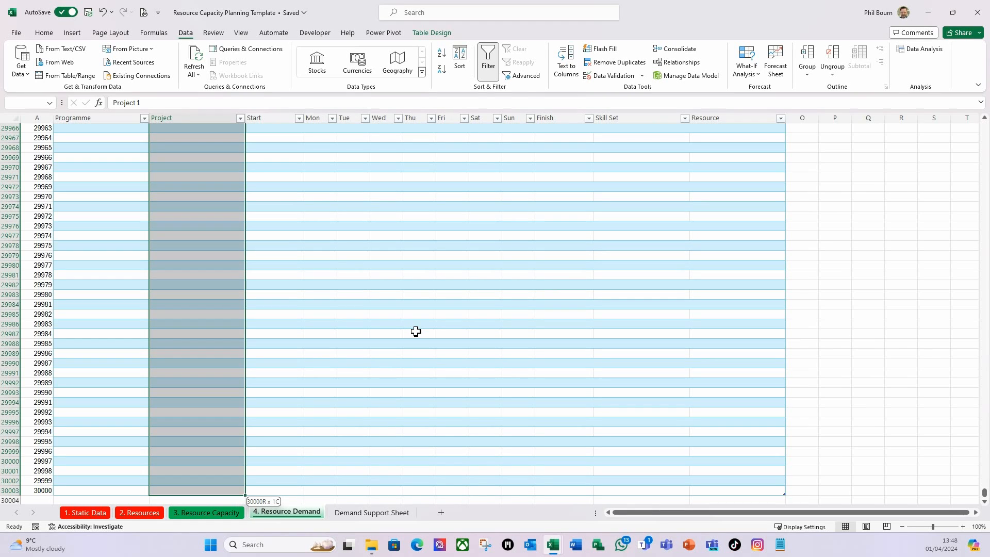
left_click(643, 76)
left_click(635, 90)
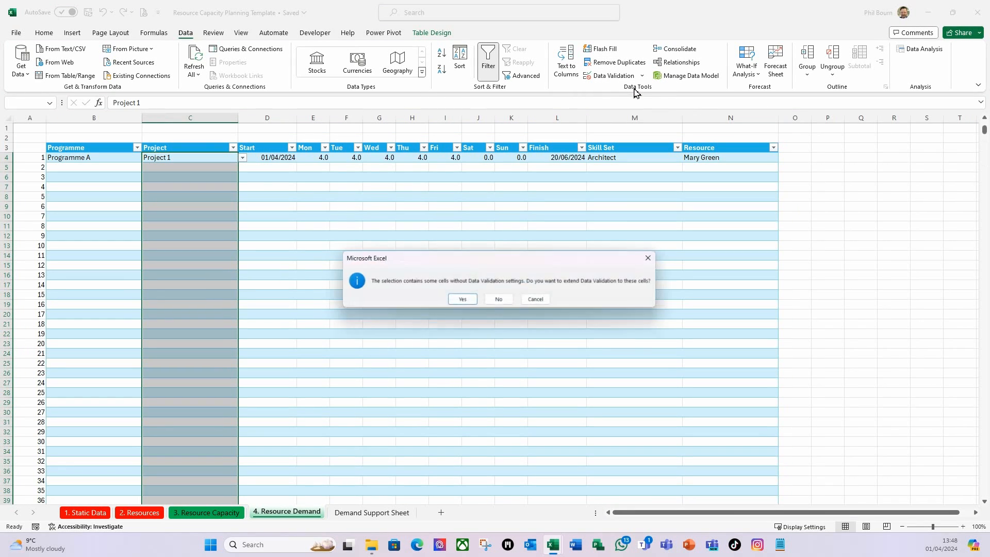
left_click(462, 301)
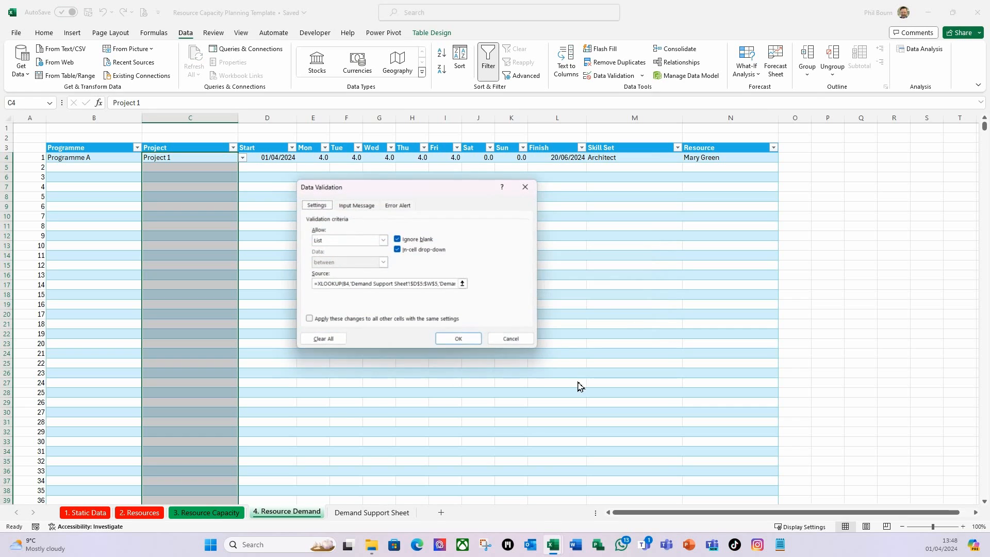
left_click(459, 338)
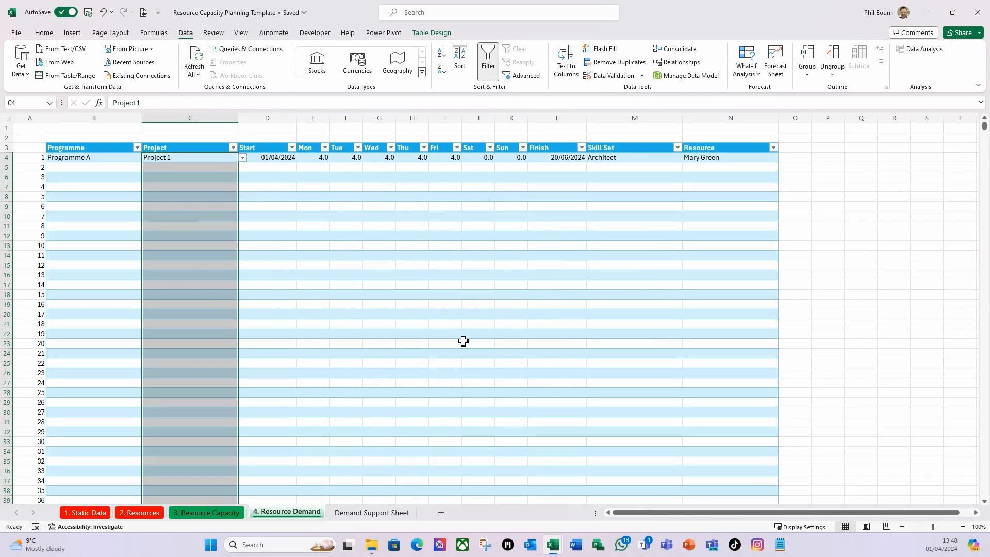
Step: Test row 5 by choosing Programme B in B5 and opening the Project list in C5, and clear B5 again
left_click(175, 168)
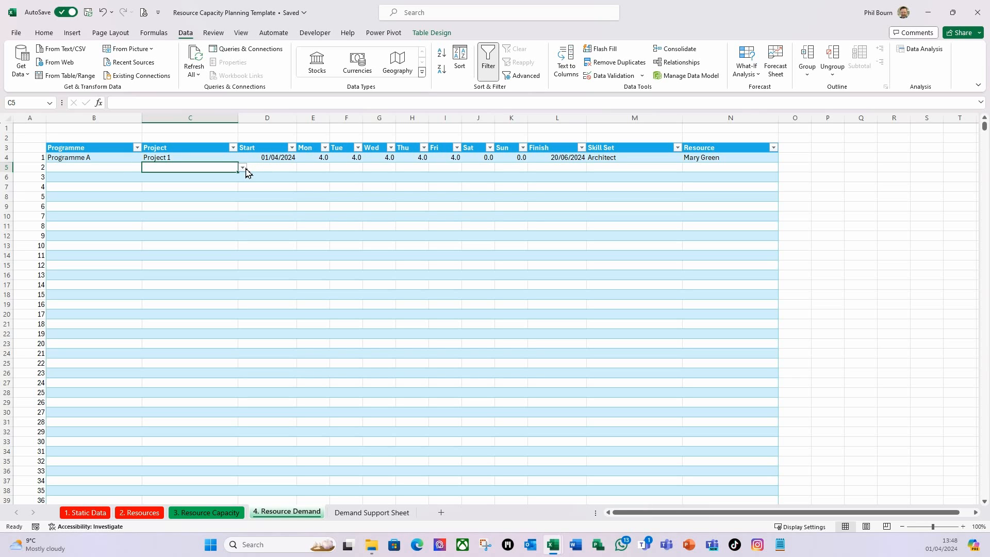
left_click(122, 170)
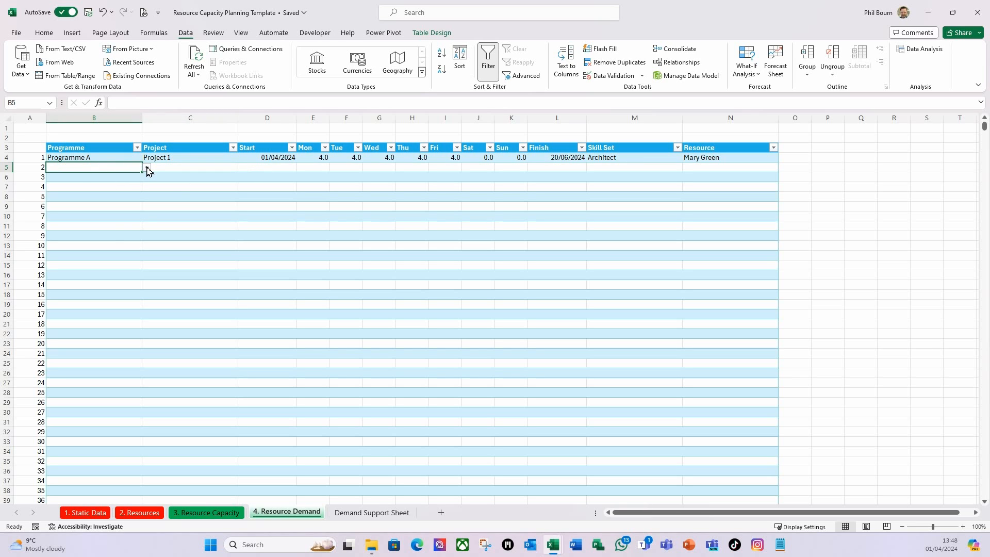
left_click(147, 170)
left_click(104, 185)
left_click(186, 167)
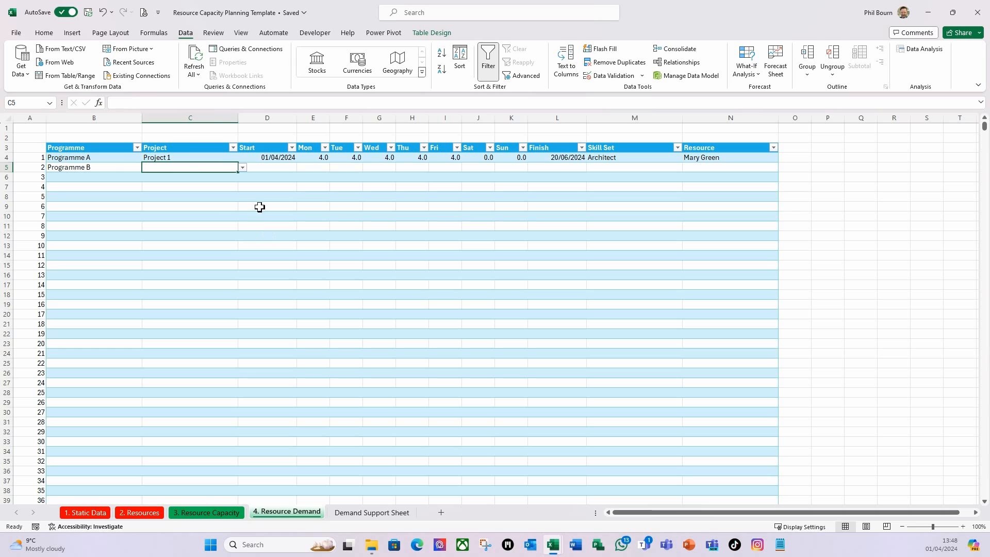
left_click(243, 168)
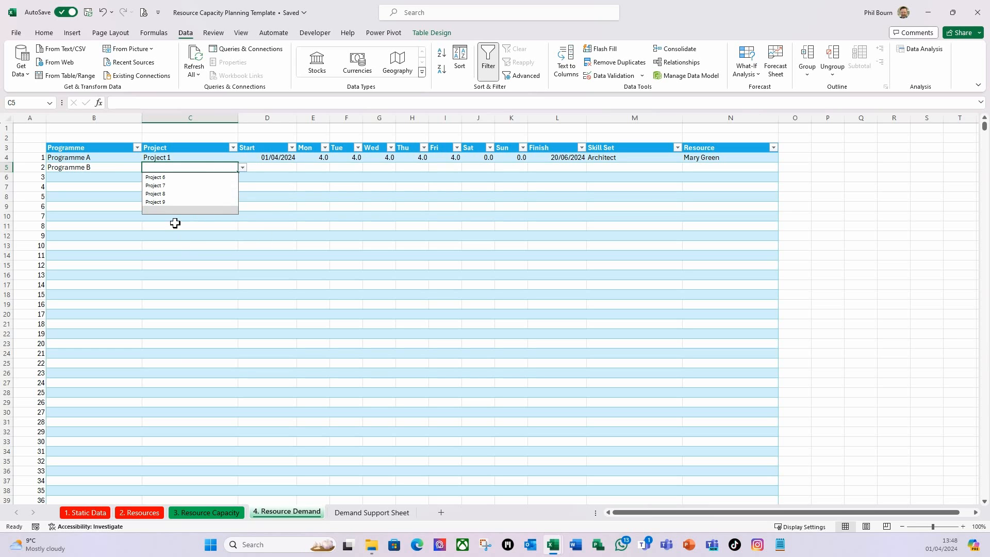
left_click(88, 167)
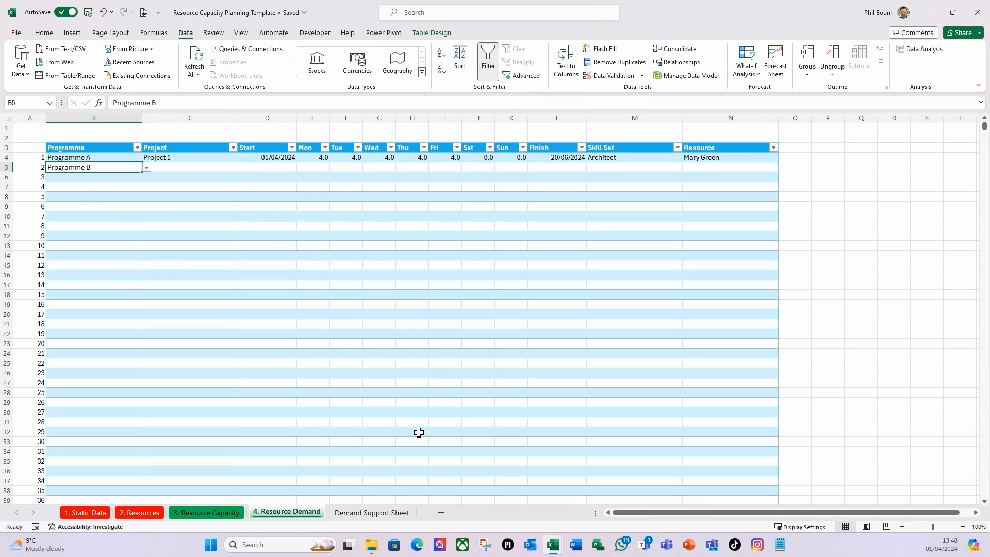
key("Delete")
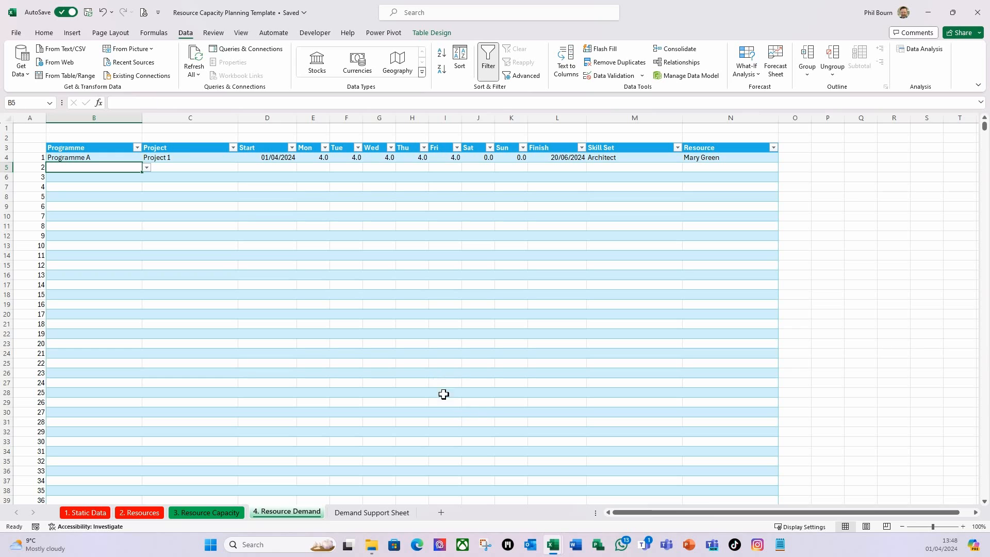
Step: Format the Start column from D5 down to the last table row as Short Date
left_click(252, 170)
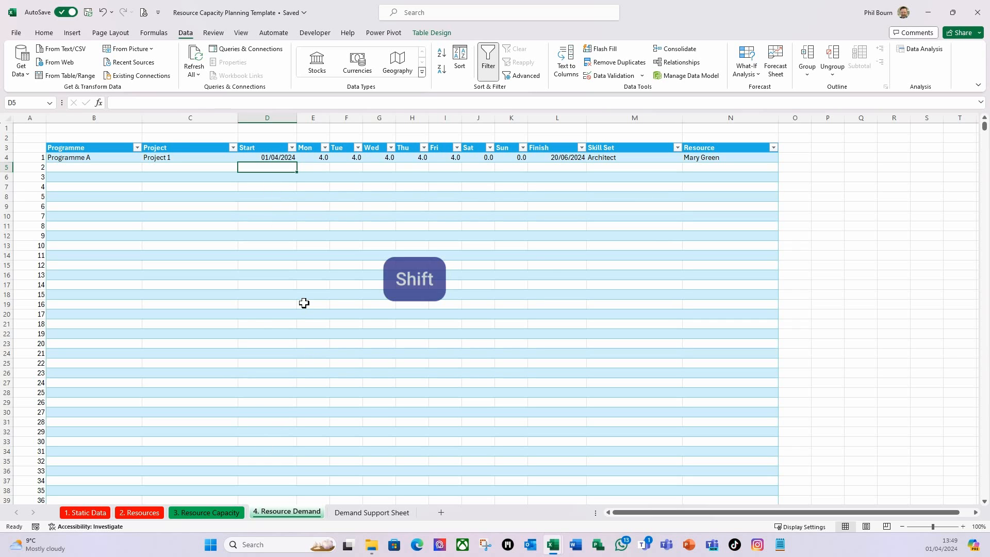
key("ctrl+shift+Down")
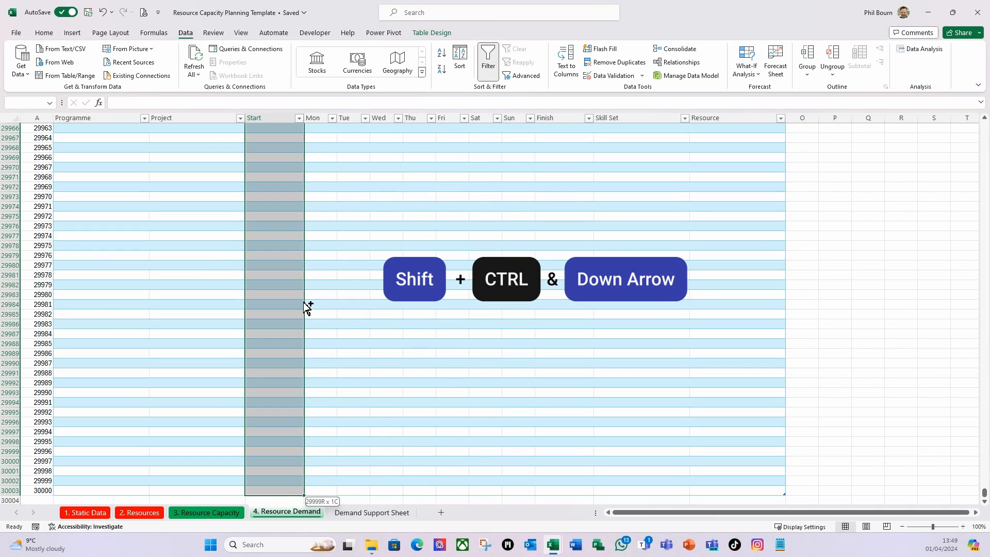
left_click(44, 33)
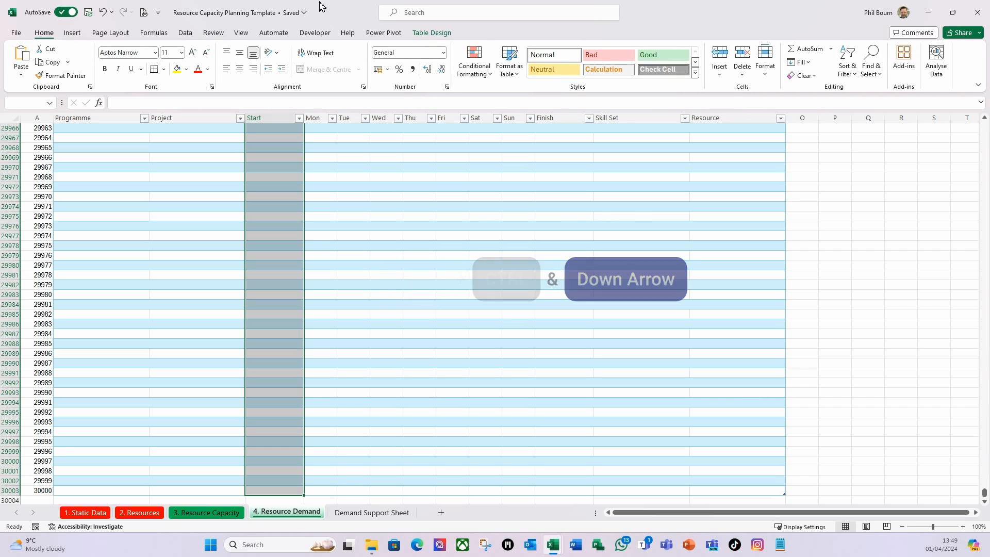
left_click(443, 53)
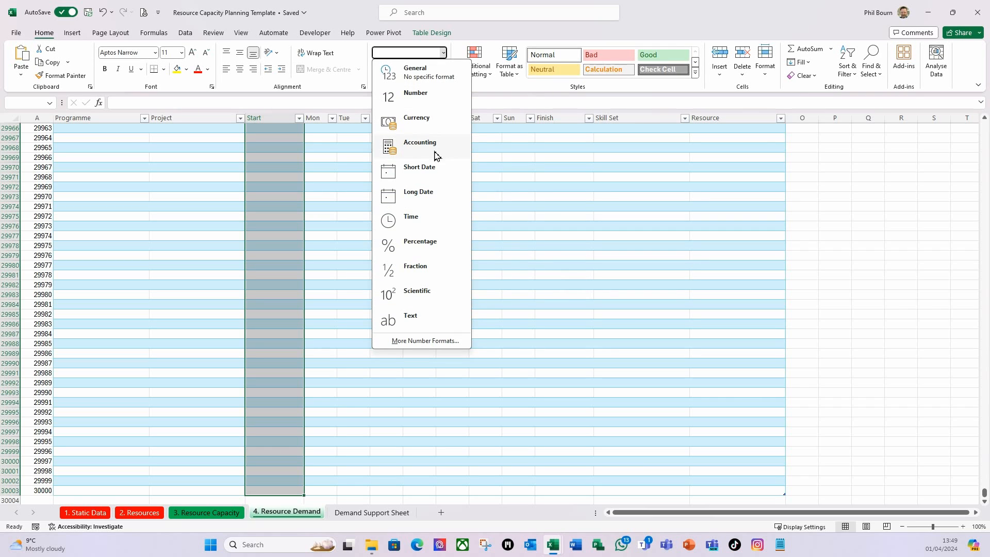
left_click(408, 168)
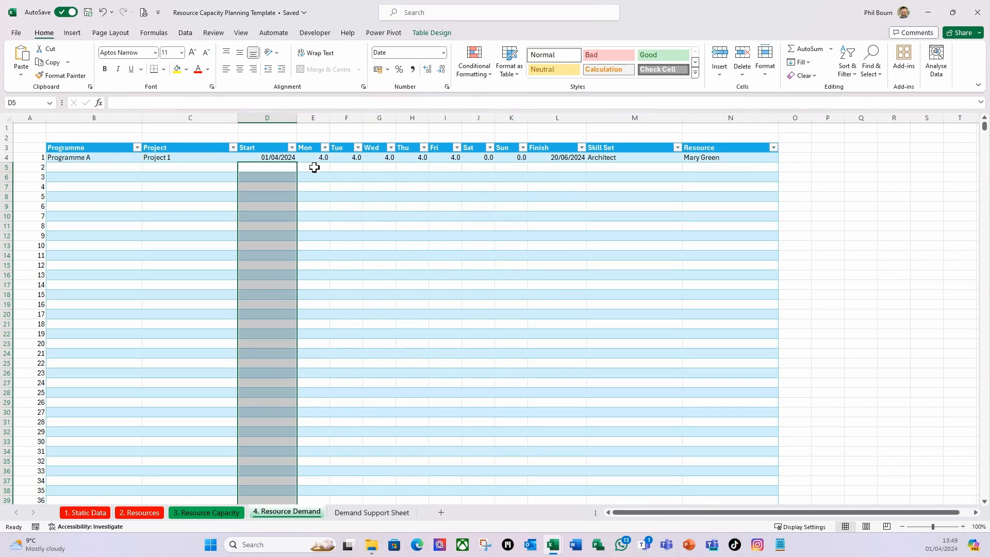
Step: Format the Mon to Sun columns from row 5 down to the last table row as Number with one decimal place
left_click(314, 168)
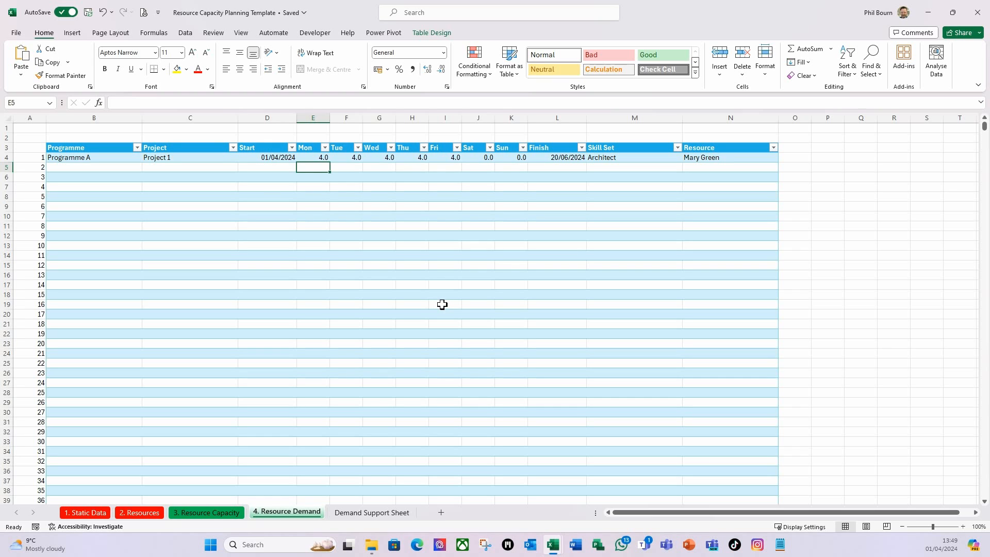
key("shift+Right")
key("shift+Right")
key("shift+Right")
key("shift+Right")
key("shift+Right")
key("shift+Right")
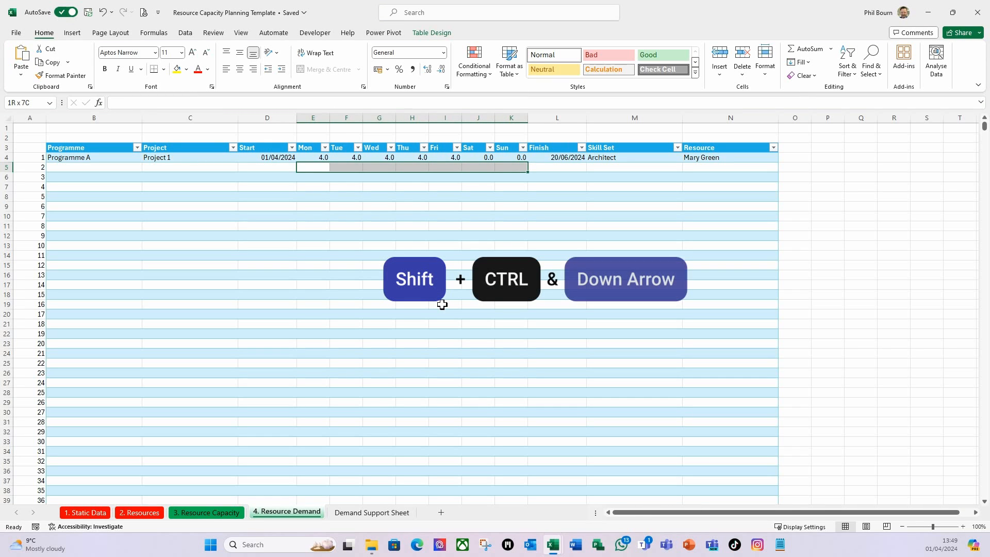
key("ctrl+shift+Down")
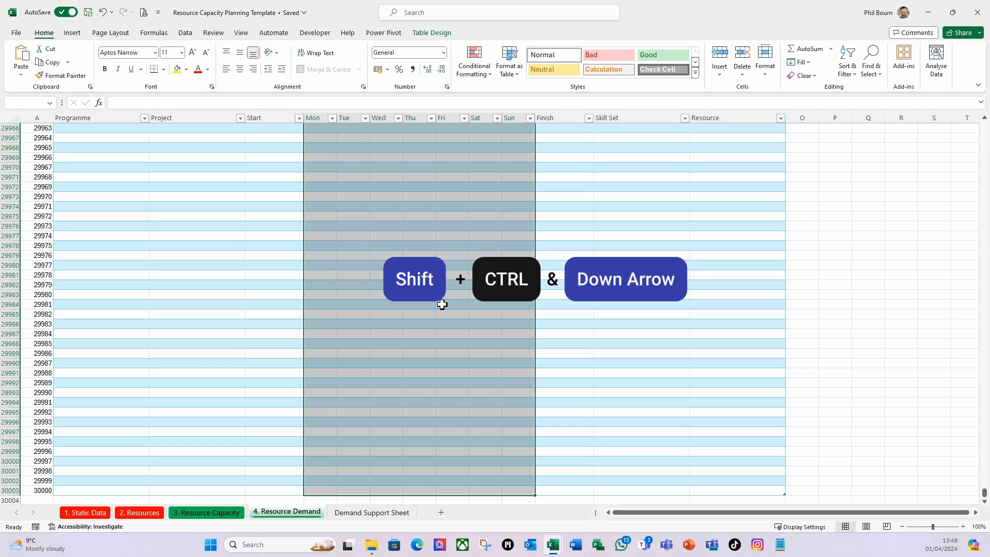
left_click(444, 52)
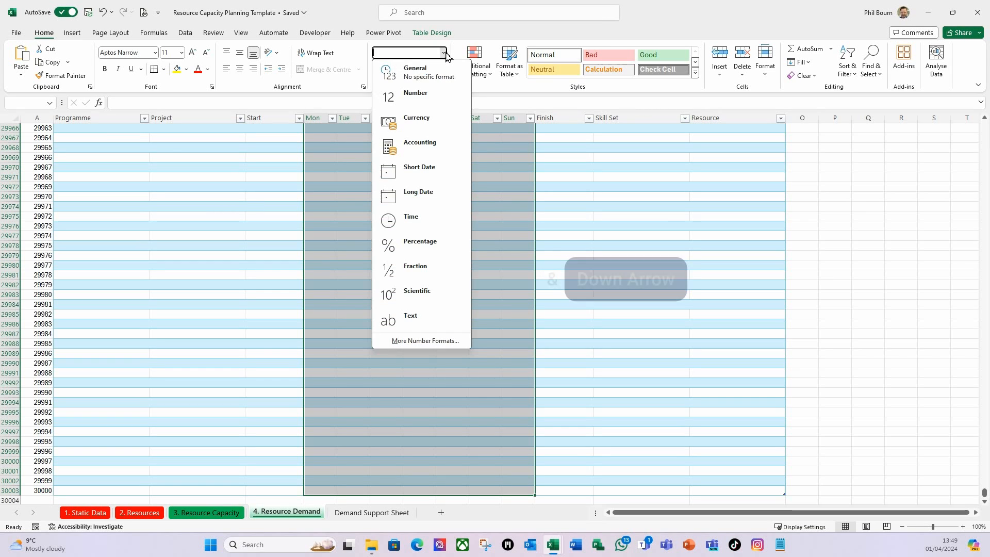
left_click(415, 96)
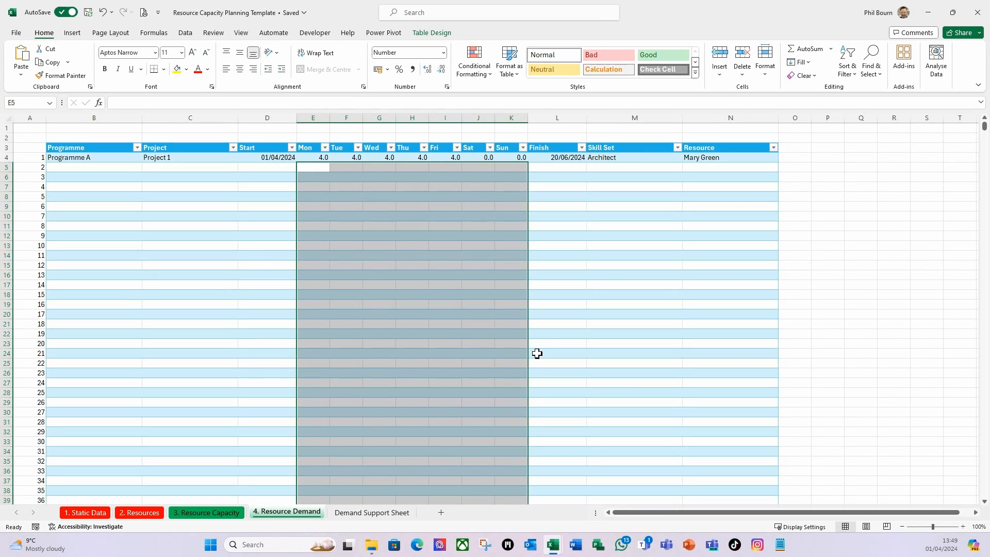
left_click(442, 71)
Step: Format the Finish column from L5 down to the last table row as Short Date
left_click(562, 168)
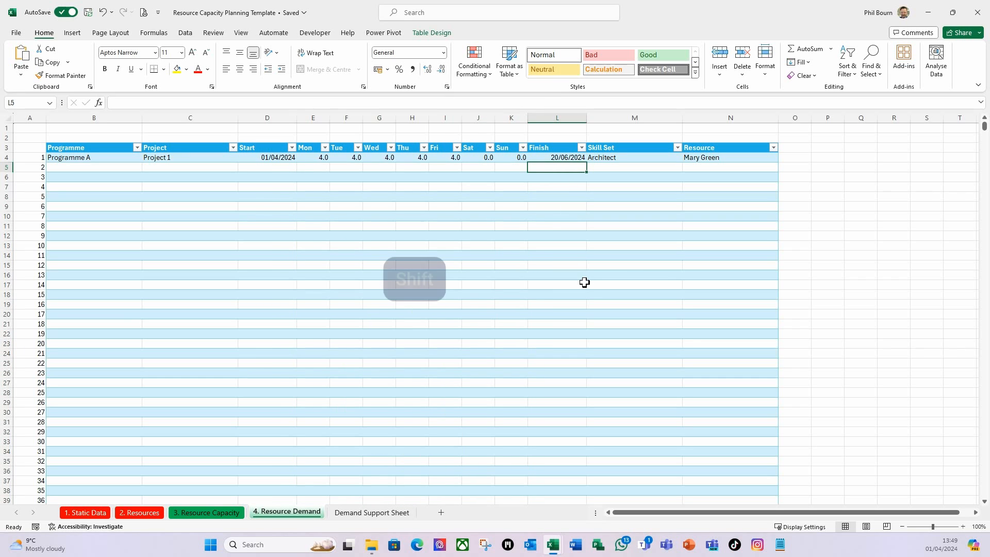
key("ctrl+shift+Down")
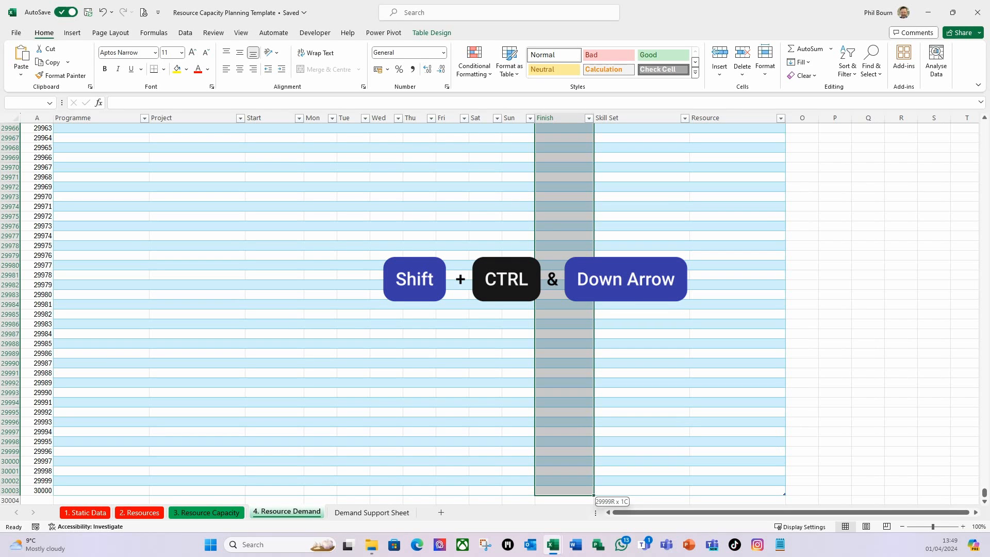
left_click(443, 52)
left_click(426, 171)
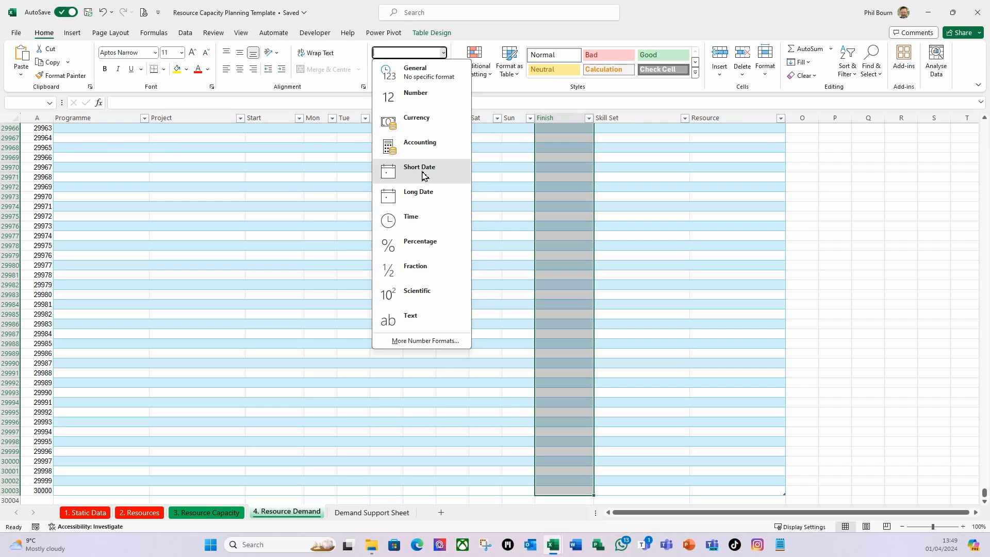
Step: Extend the Skill Set dropdown validation from M4 down to the last table row, keeping its existing list source
left_click(617, 159)
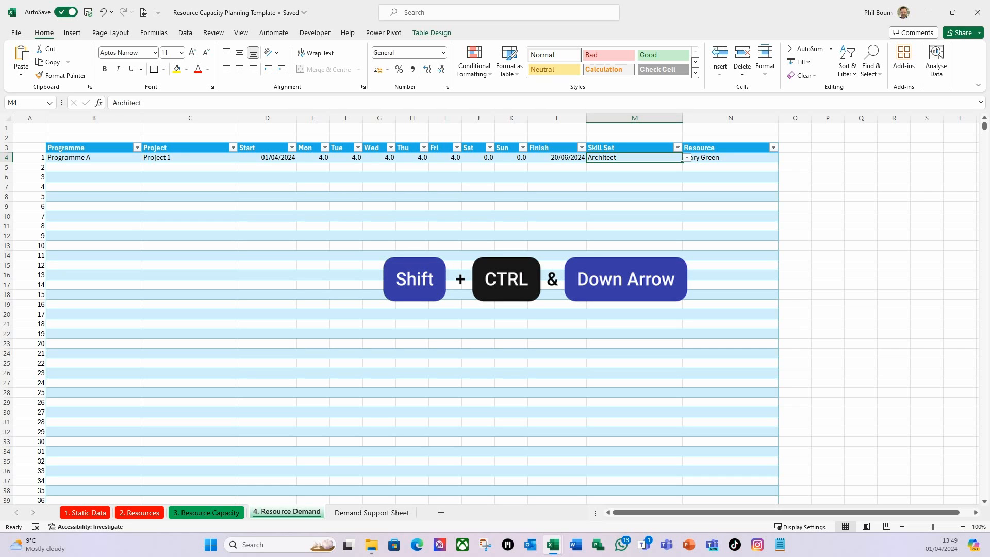
key("ctrl+shift+Down")
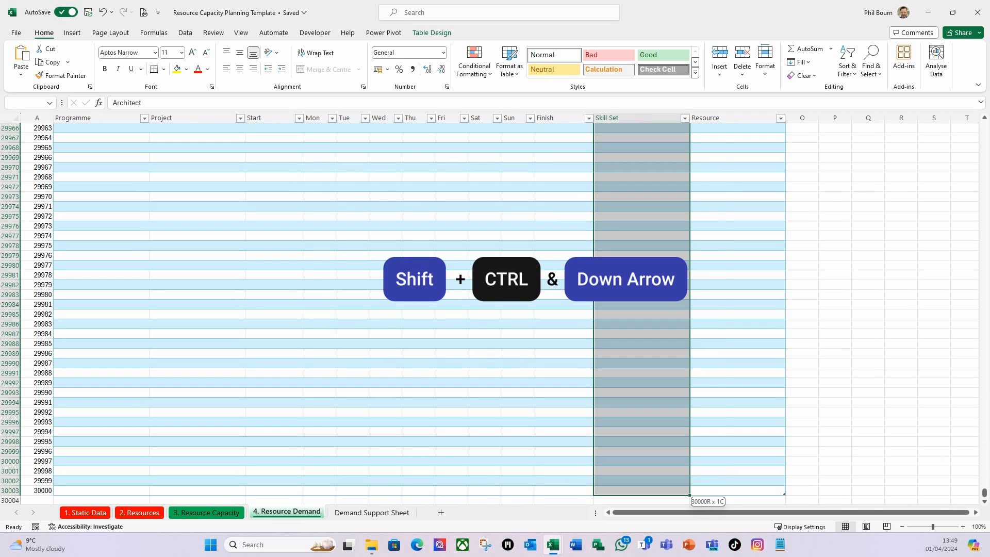
left_click(185, 33)
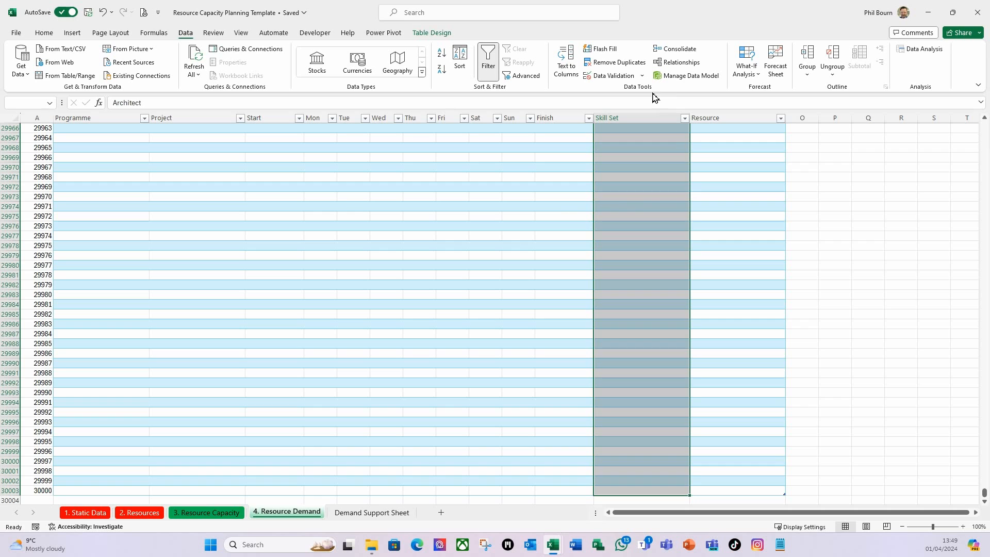
left_click(643, 76)
left_click(643, 90)
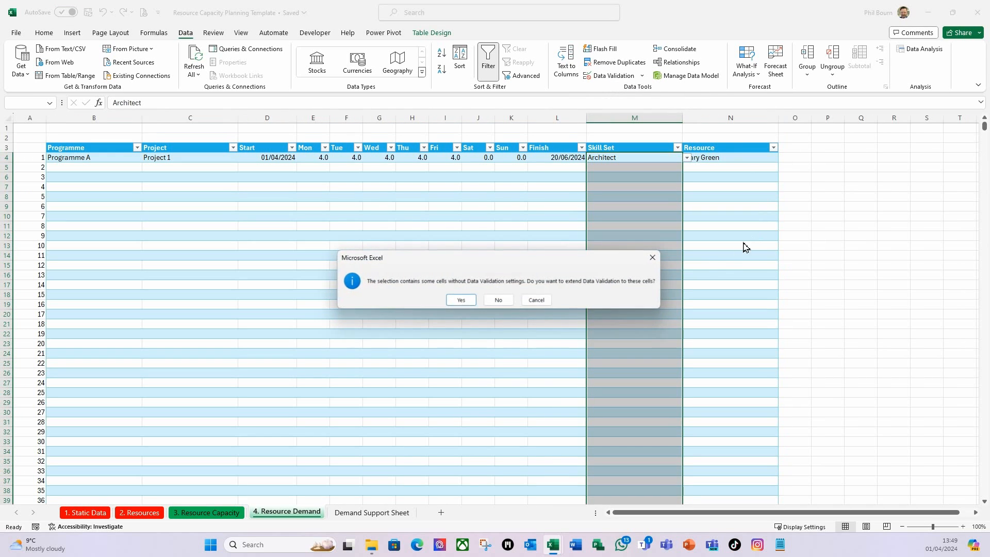
left_click(472, 307)
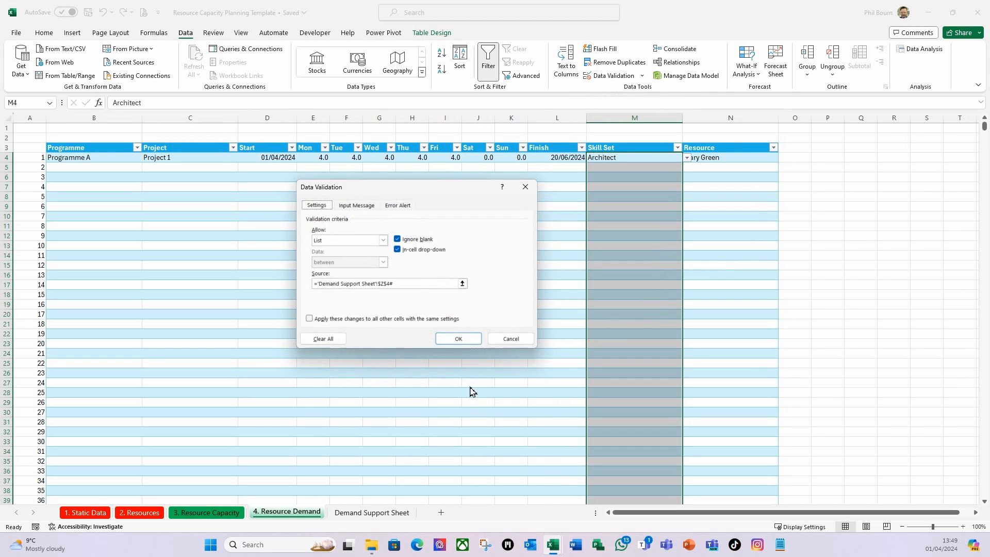
left_click(454, 341)
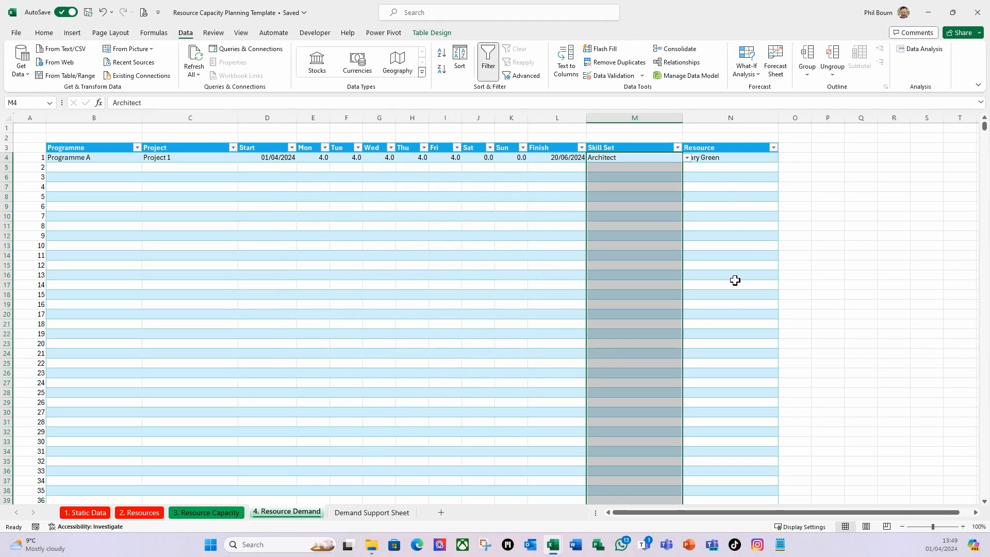
Step: Extend the Resource dropdown validation from N4 down to the last table row, keeping its XLOOKUP list source
left_click(723, 159)
key("shift")
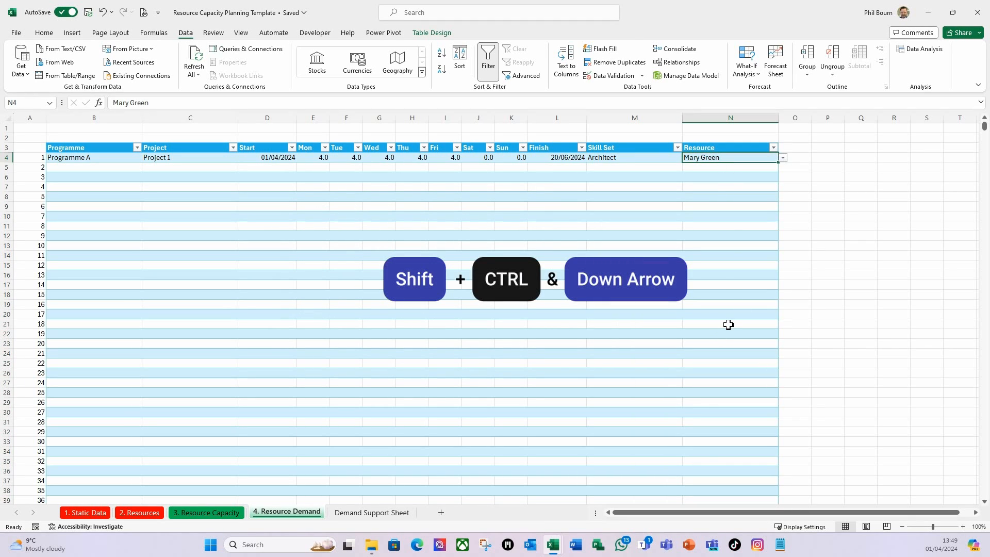
key("ctrl+shift+Down")
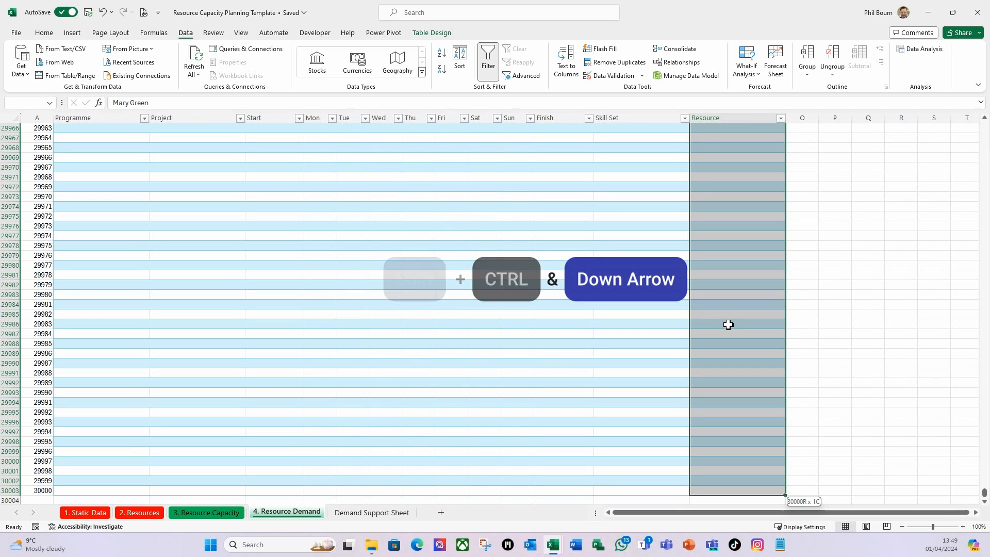
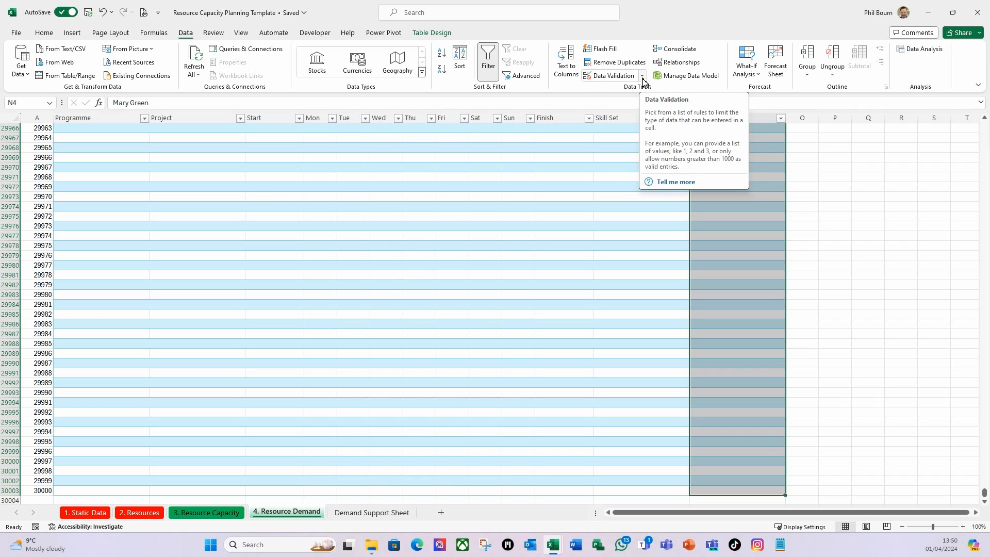
left_click(643, 78)
left_click(619, 91)
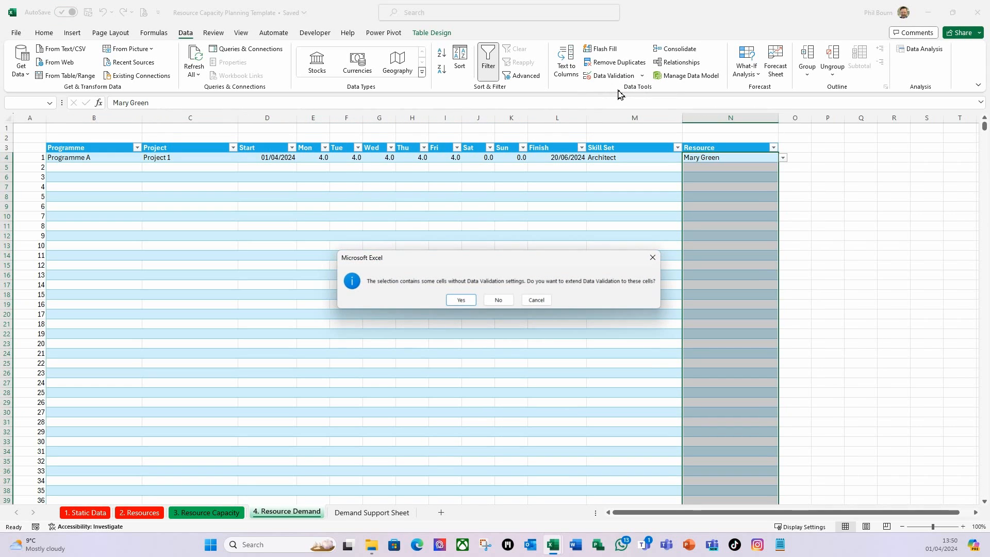
left_click(461, 299)
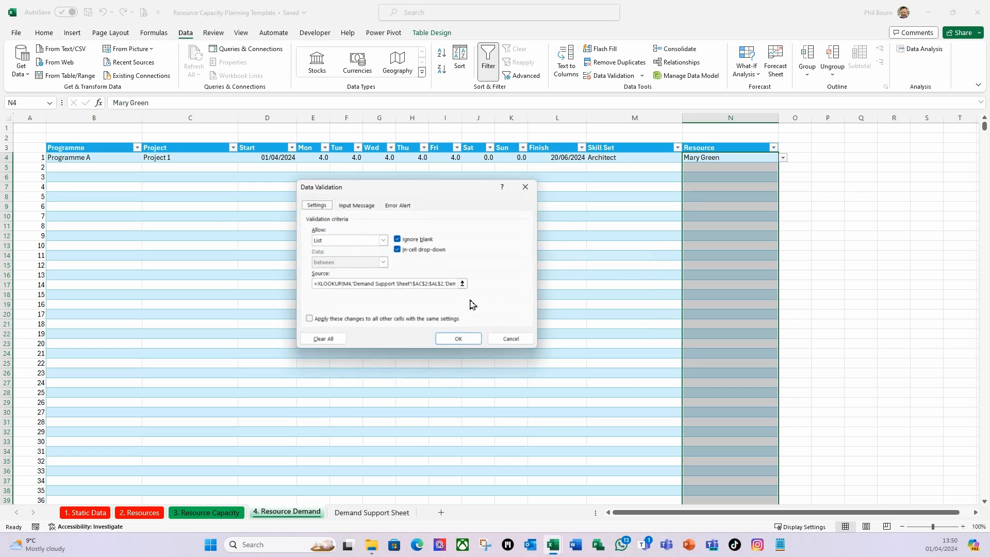
left_click(468, 340)
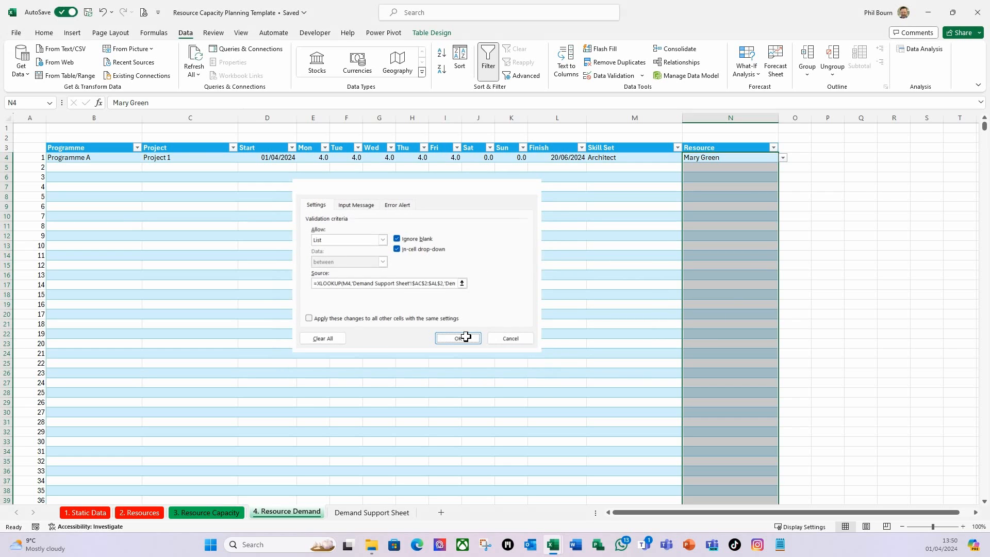
left_click(688, 220)
left_click(426, 218)
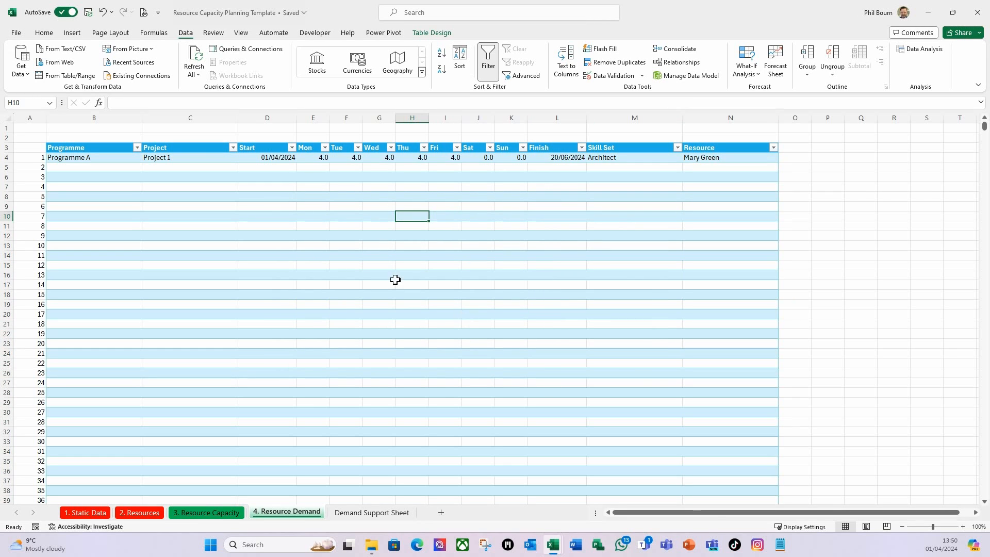
Step: Unlock all data cells of the Resource Demand table, from B4 across to the Resource column and down to the last row
left_click(81, 160)
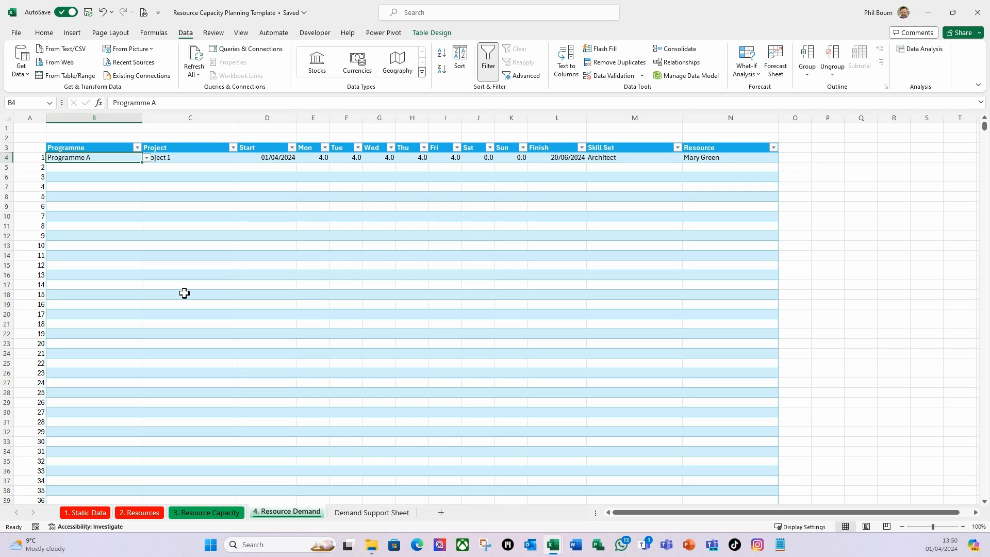
key("ctrl+shift+Right")
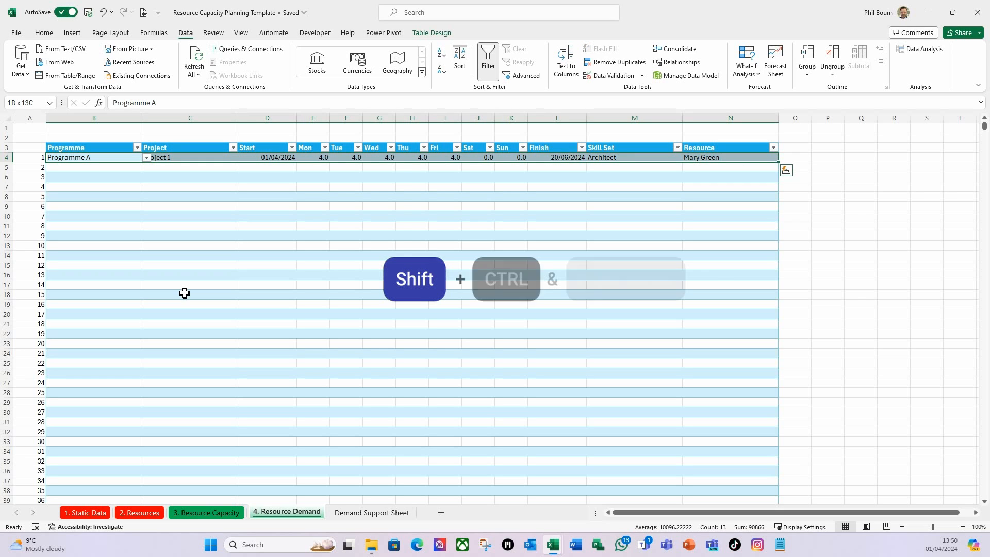
key("ctrl+shift+Down")
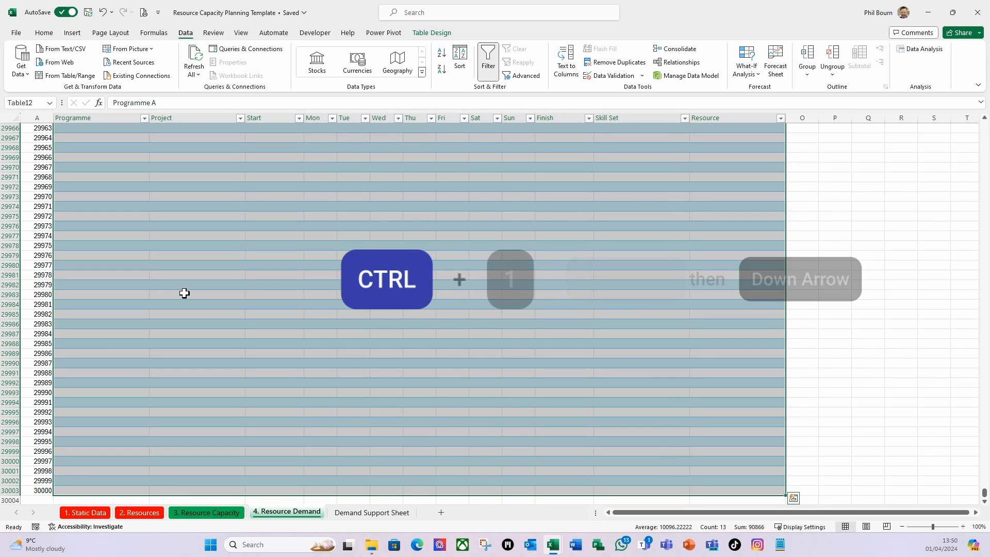
key("ctrl+1")
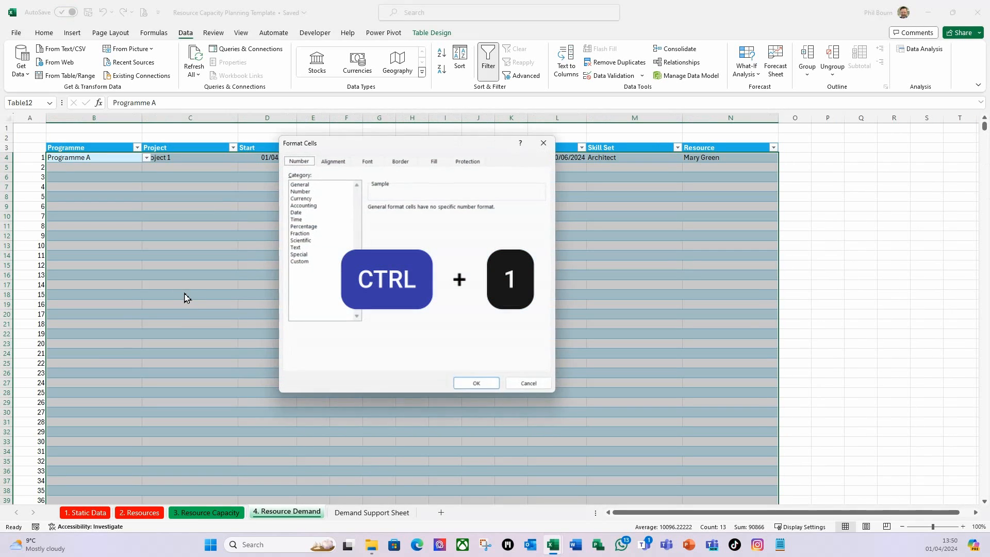
left_click(474, 162)
left_click(292, 176)
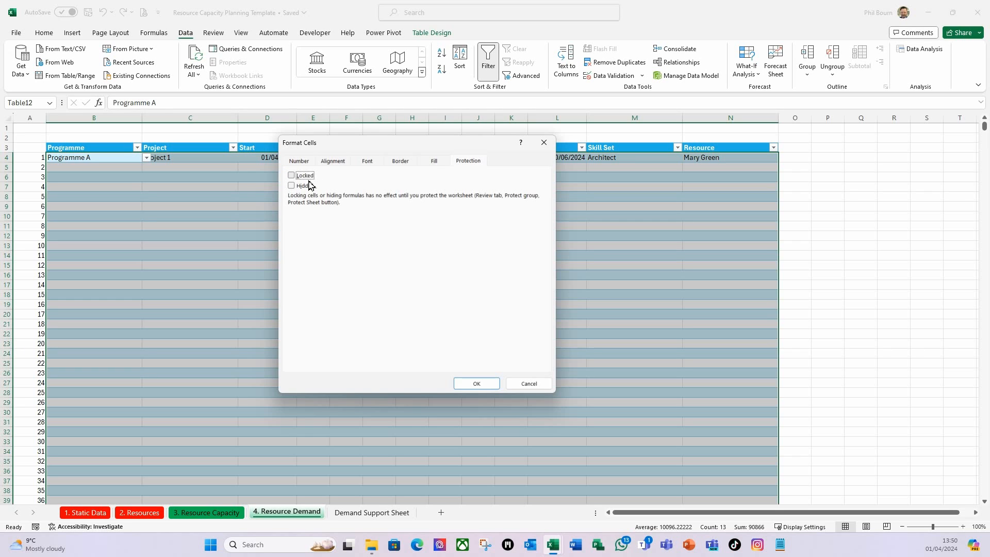
left_click(476, 385)
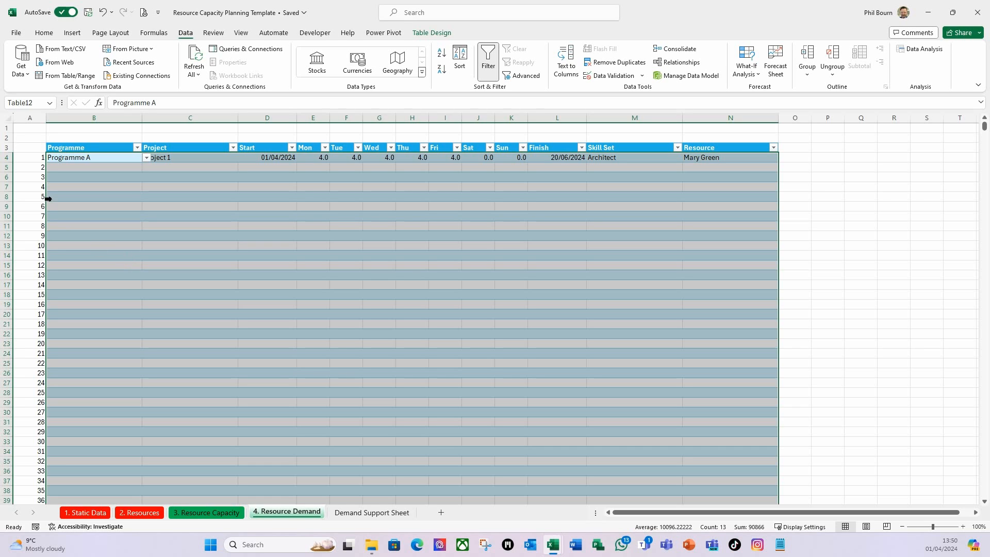
Step: Enter the heading "Enter resource demand by programme / project here in hours" in B2
left_click(93, 140)
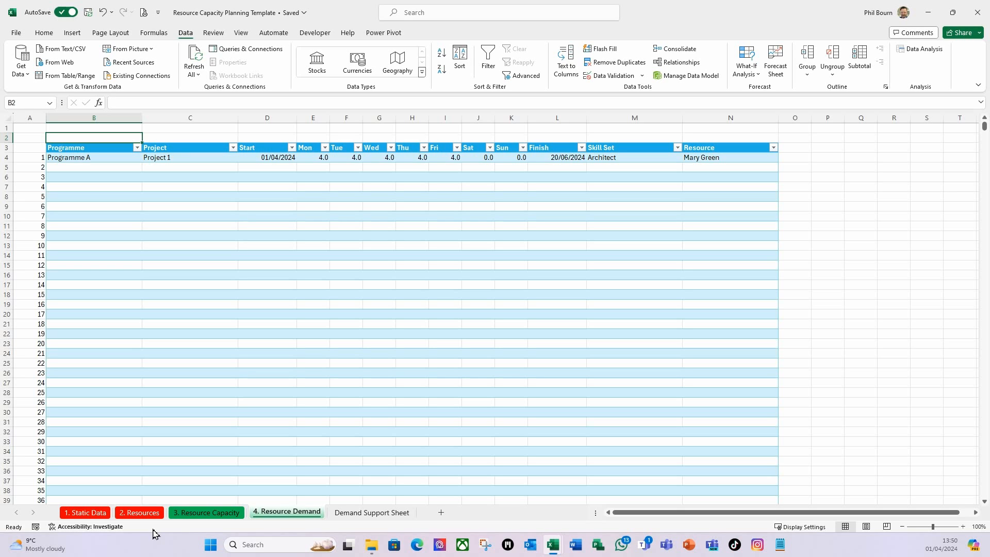
type("Enter")
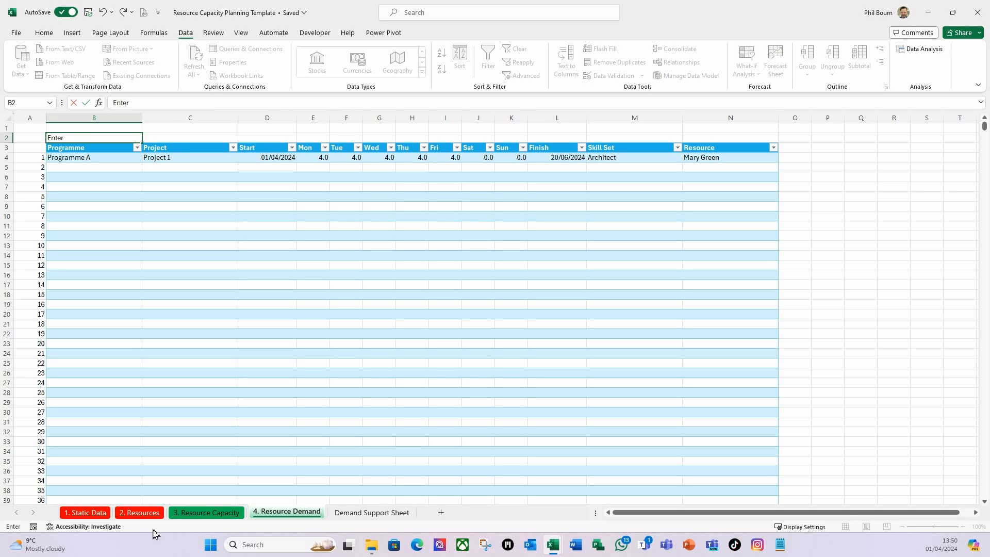
type(" resource demand by pro")
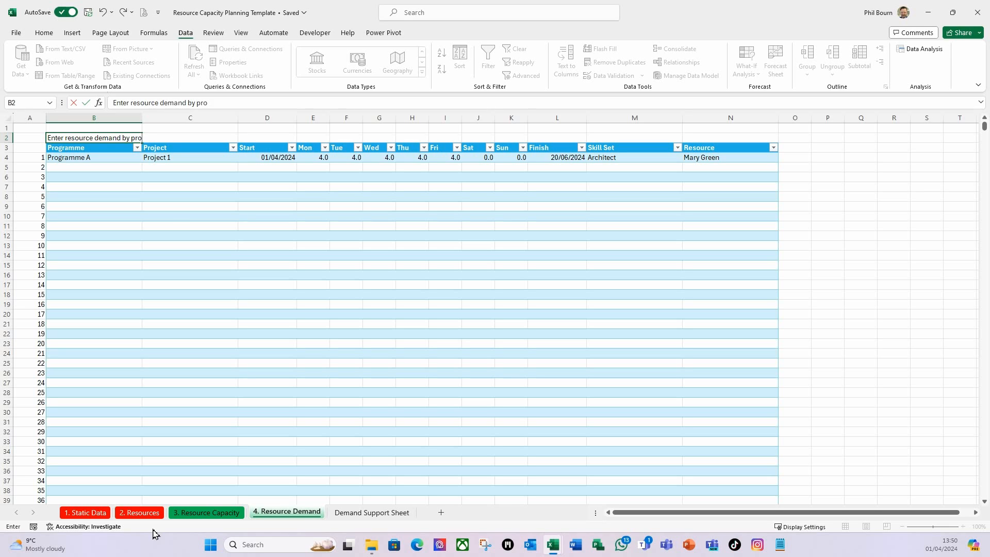
type("gramme / project here")
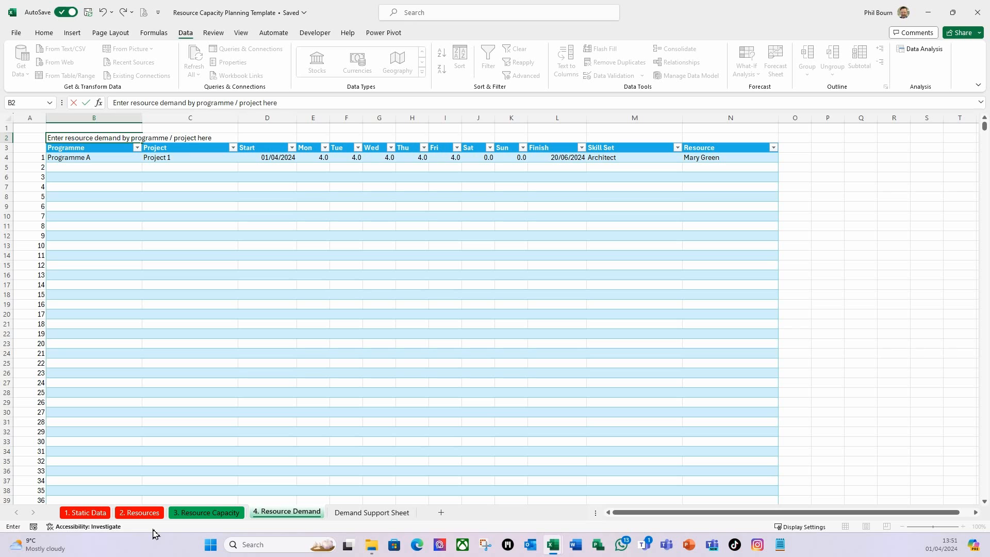
type(" in hours")
key("Return")
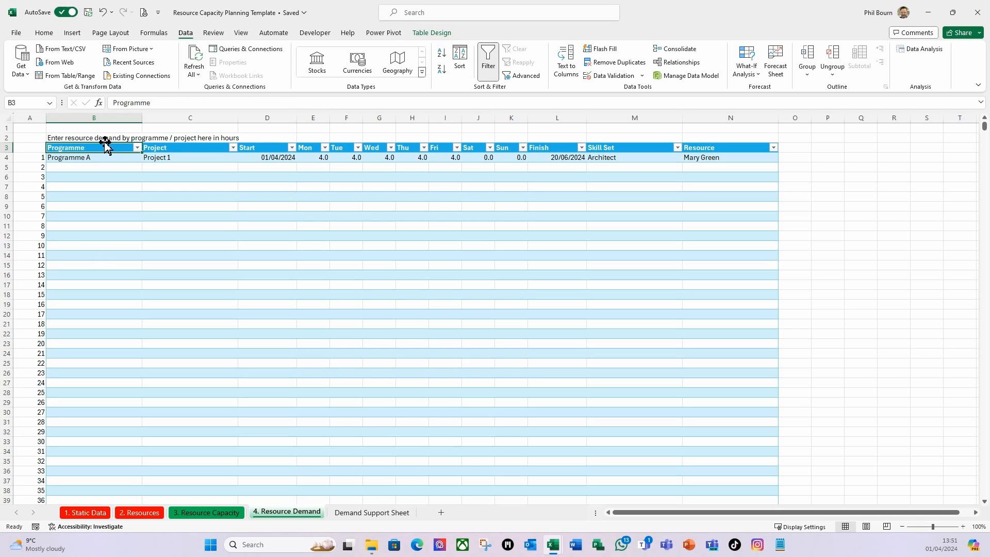
Step: Select B2 to N2 above the table headers and choose a mid-grey background fill for the heading row
left_click(67, 139)
key("shift+Right")
key("shift+Right")
key("shift+Right")
key("shift+Right")
key("shift+Right")
key("shift+Right")
key("shift+Right")
key("shift+Right")
key("shift+Right")
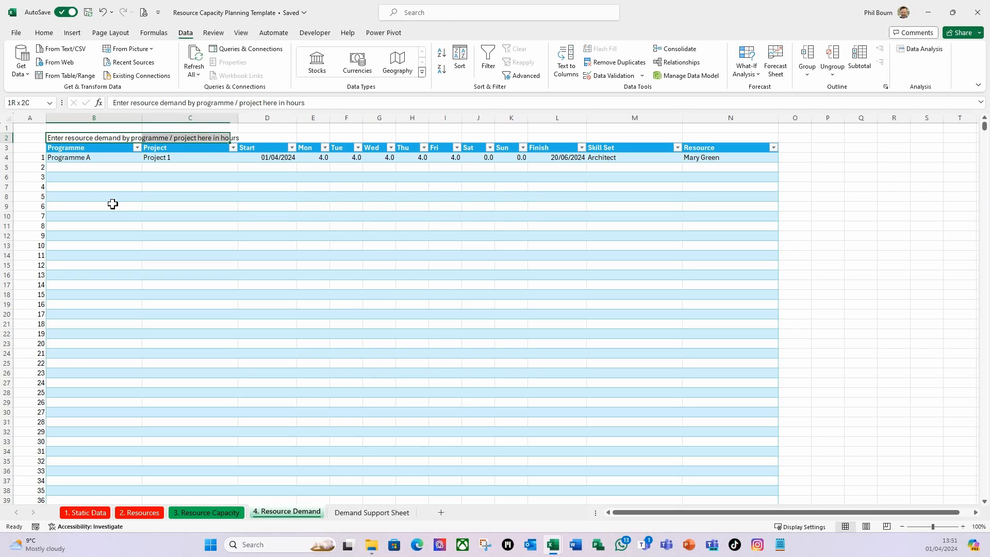
key("shift+Right")
key("shift+Right")
key("shift+Right")
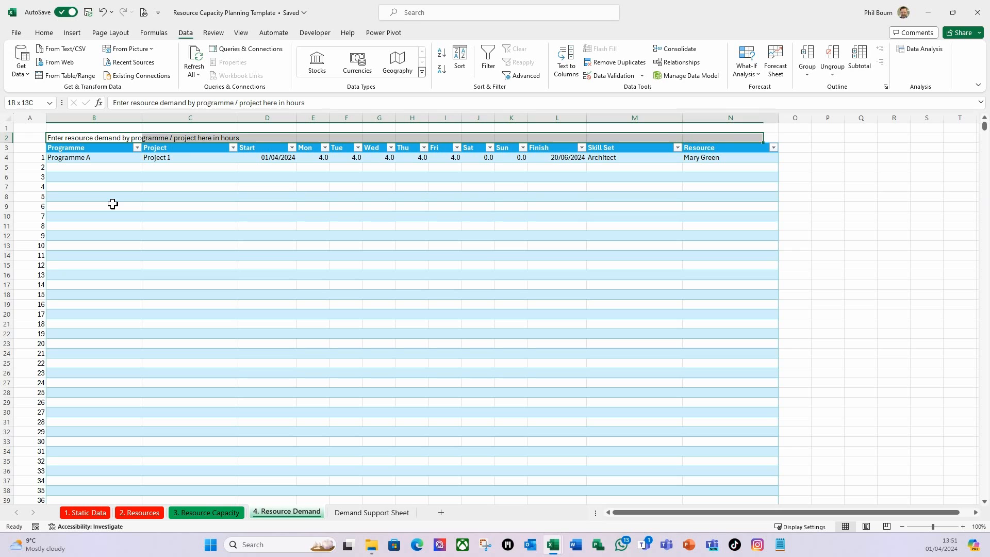
key("ctrl+1")
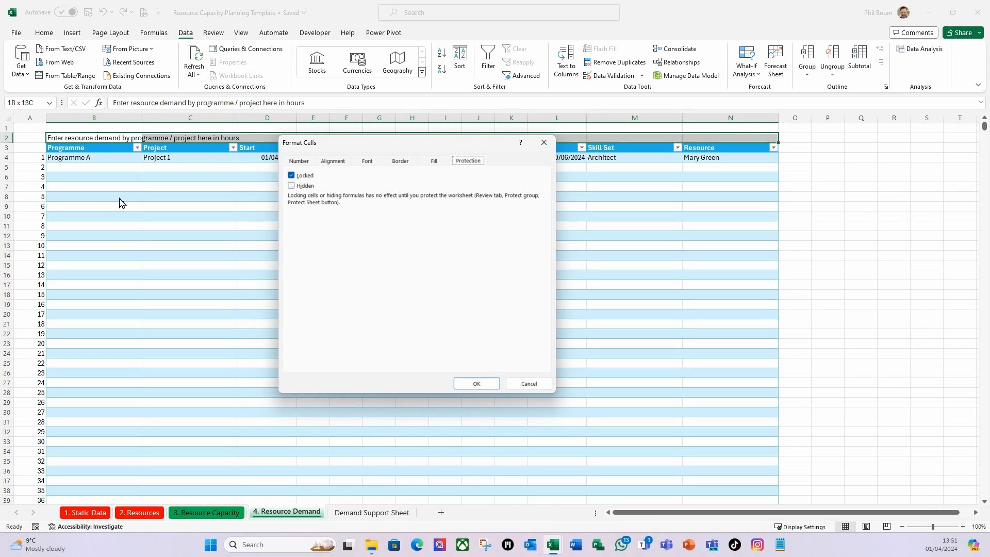
left_click(434, 161)
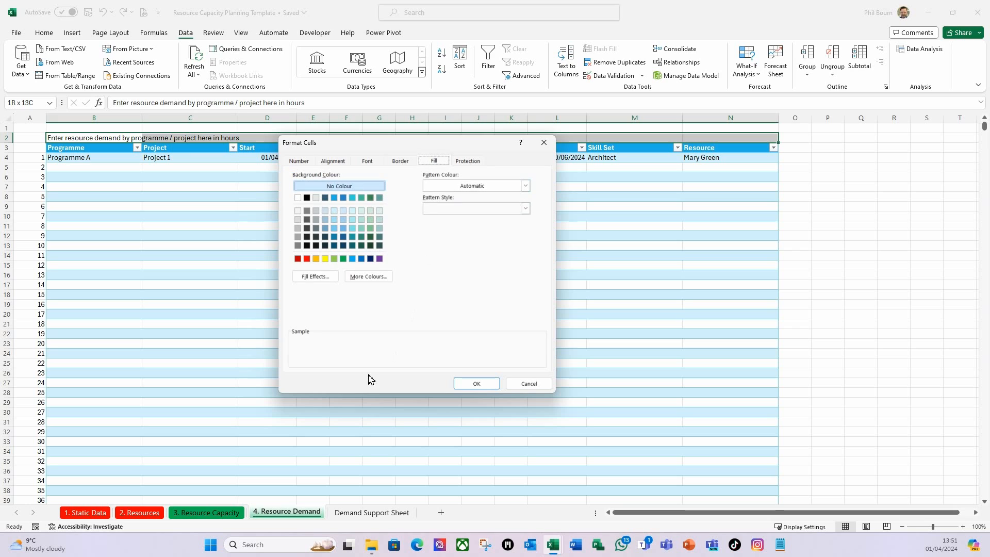
left_click(300, 228)
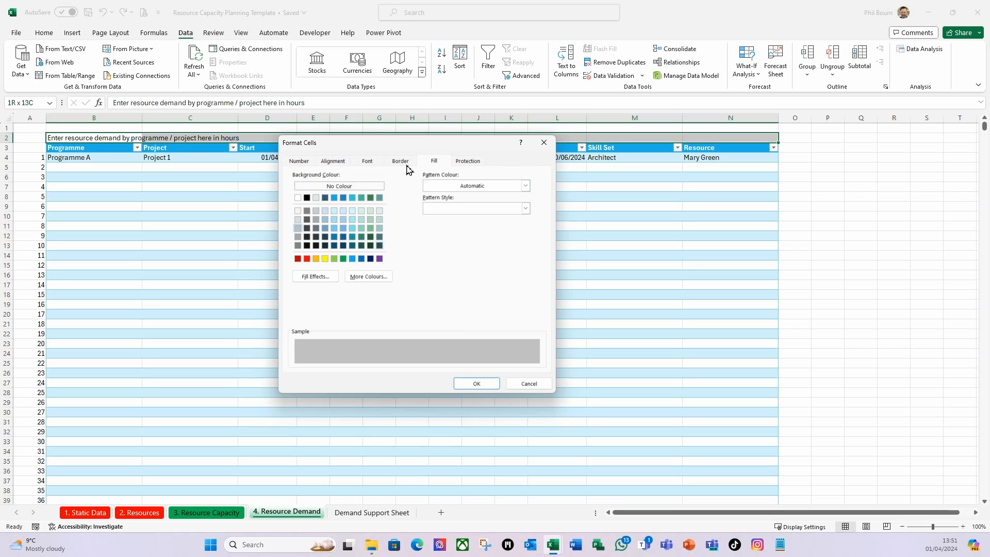
Step: Make the B2 to N2 heading bold, set its horizontal alignment to Centre Across Selection, and apply the formatting
left_click(368, 162)
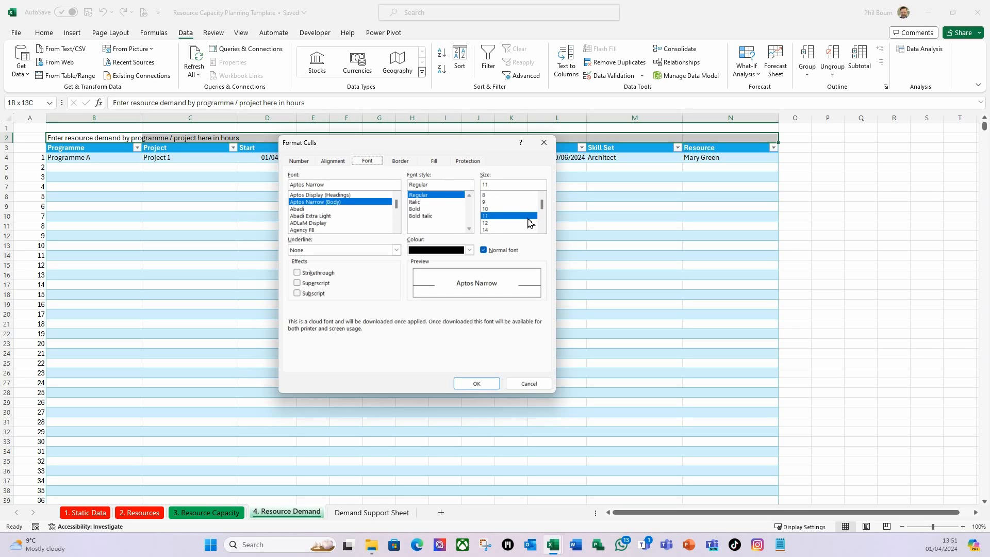
left_click(416, 210)
left_click(333, 161)
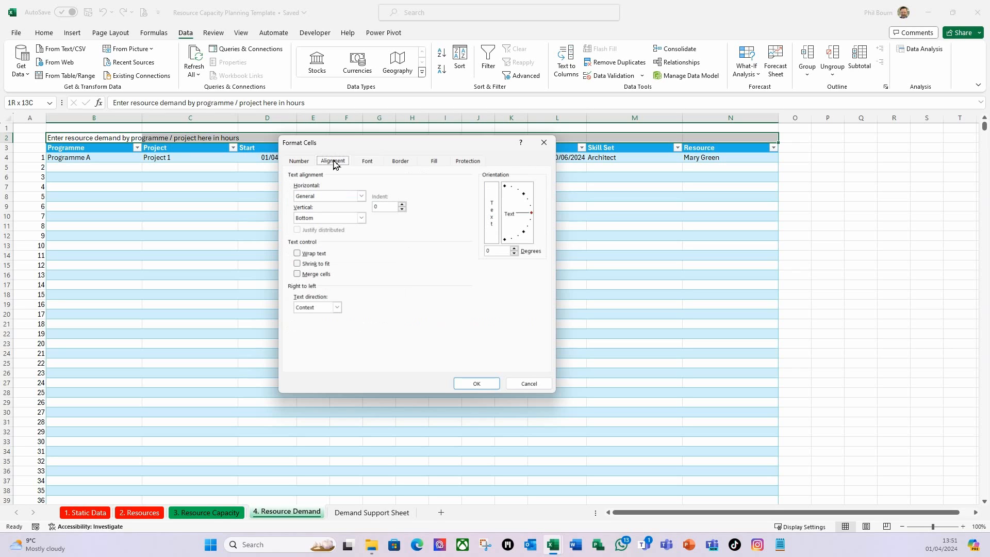
left_click(362, 196)
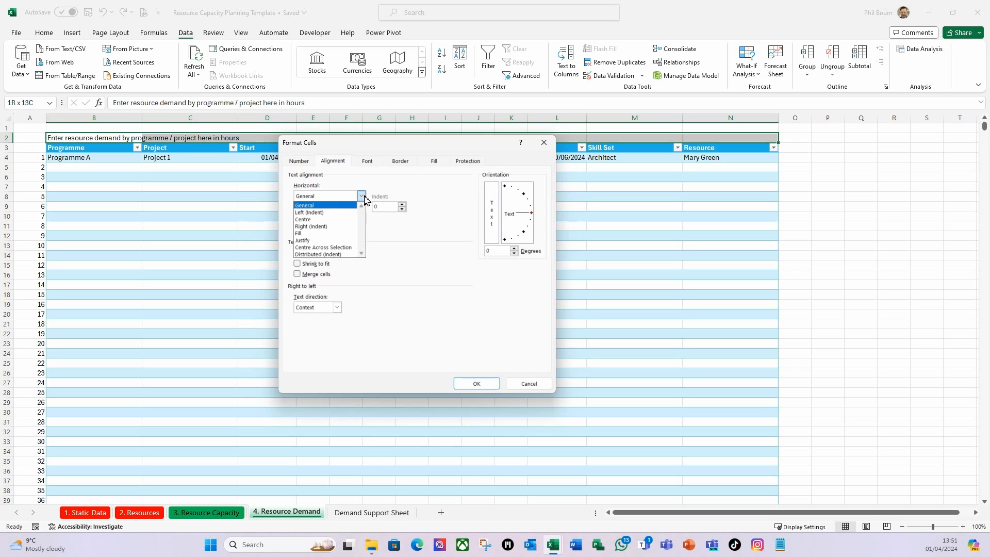
left_click(327, 249)
left_click(482, 384)
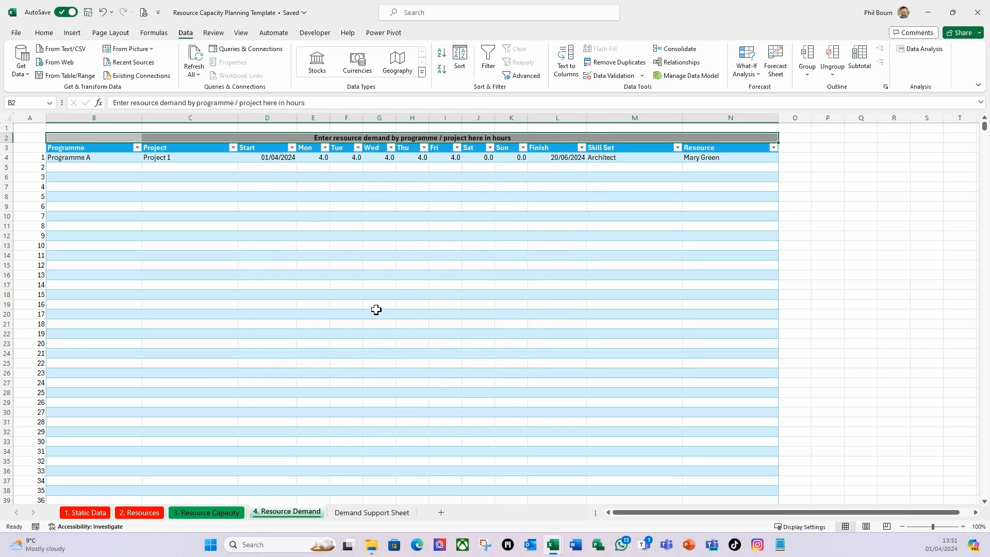
left_click(376, 309)
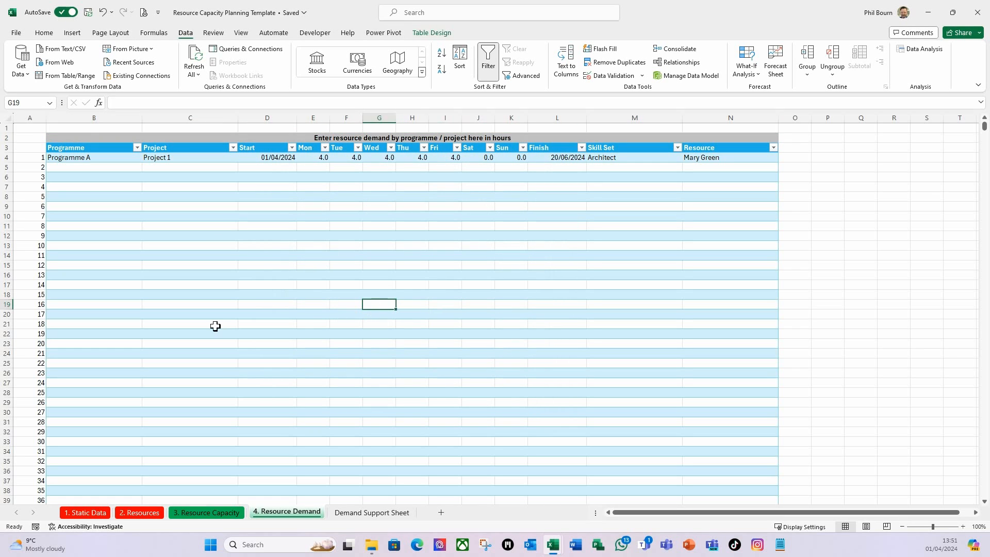
Step: Delete the row-number helper column A from the Resource Demand sheet
left_click(30, 120)
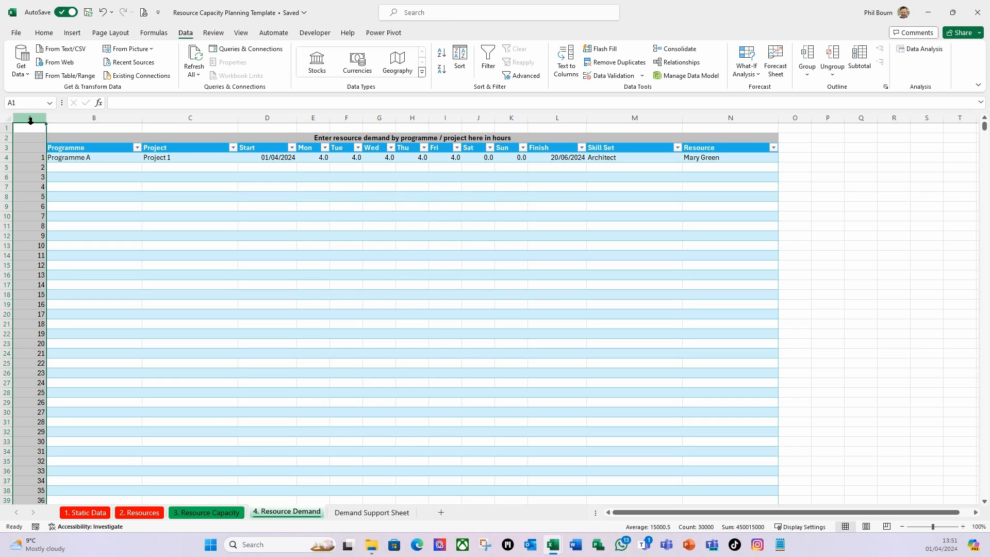
right_click(30, 120)
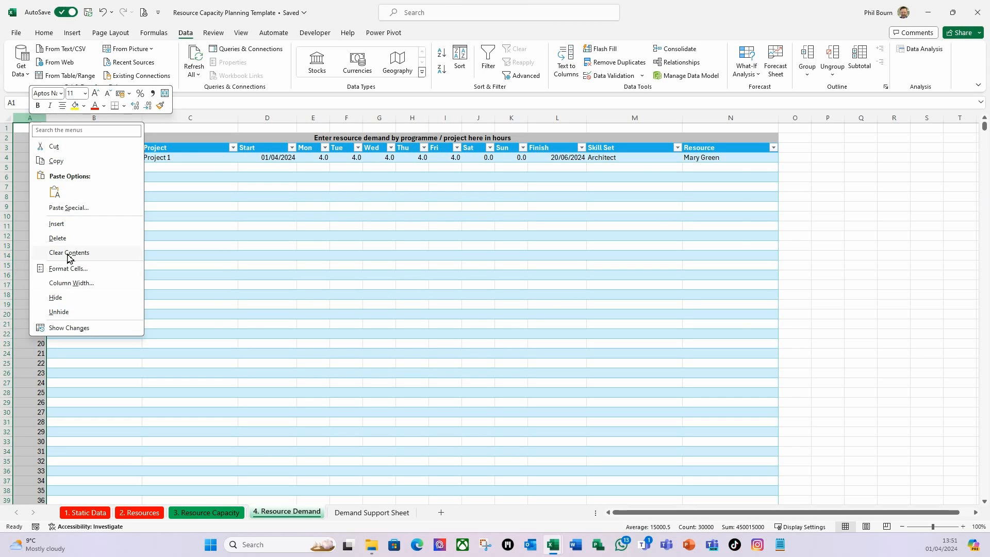
left_click(68, 238)
left_click(216, 265)
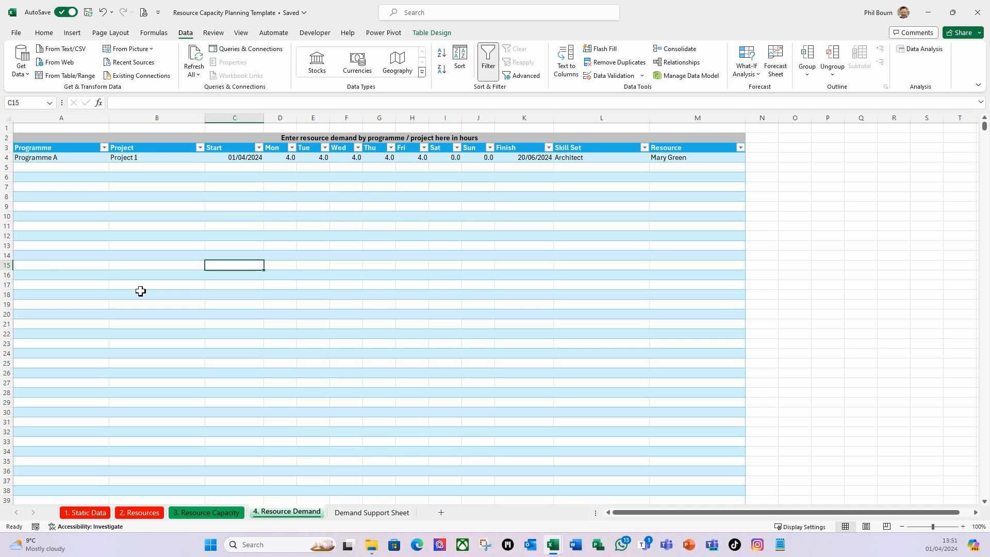
Step: Rename the Resource Demand table as tblDemand
left_click(65, 160)
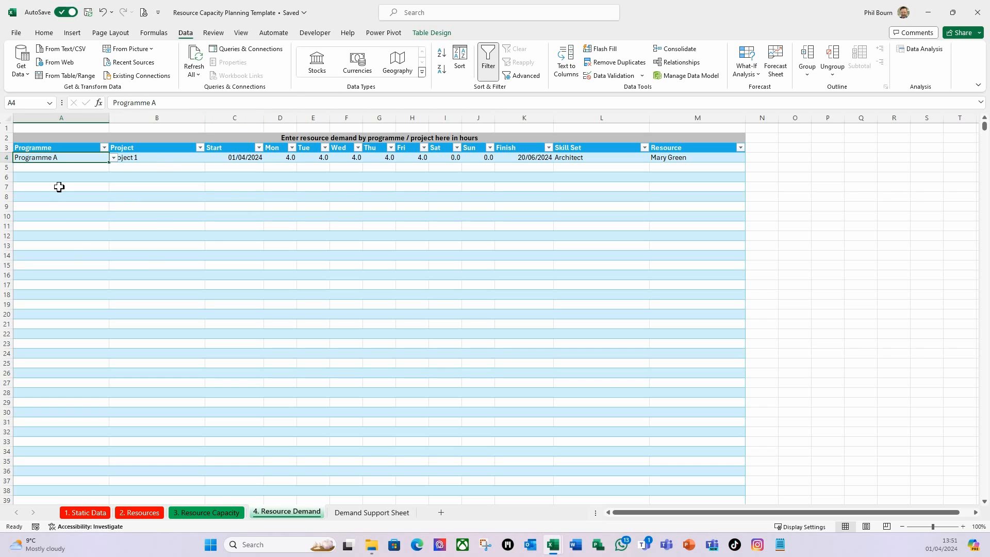
left_click(431, 33)
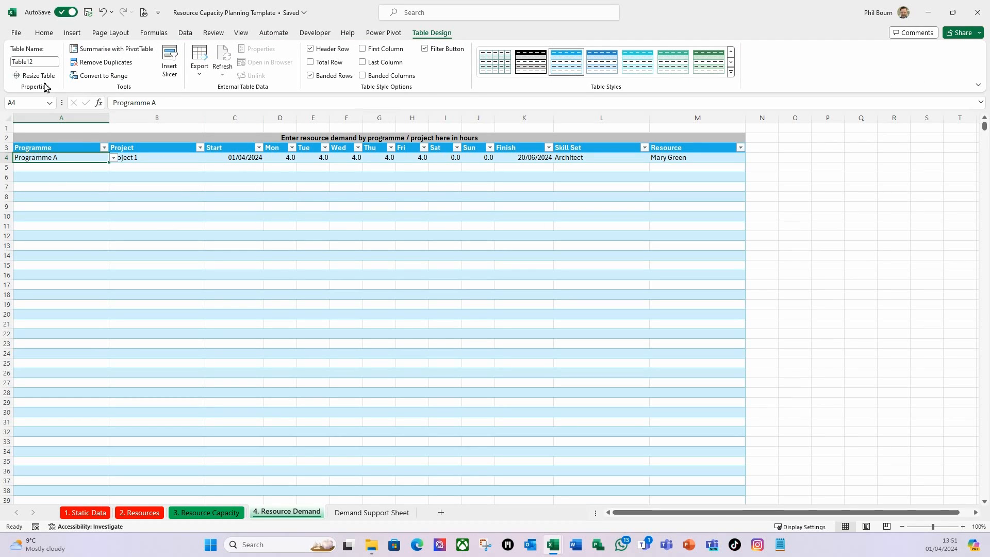
left_click(44, 64)
type("tblDemand")
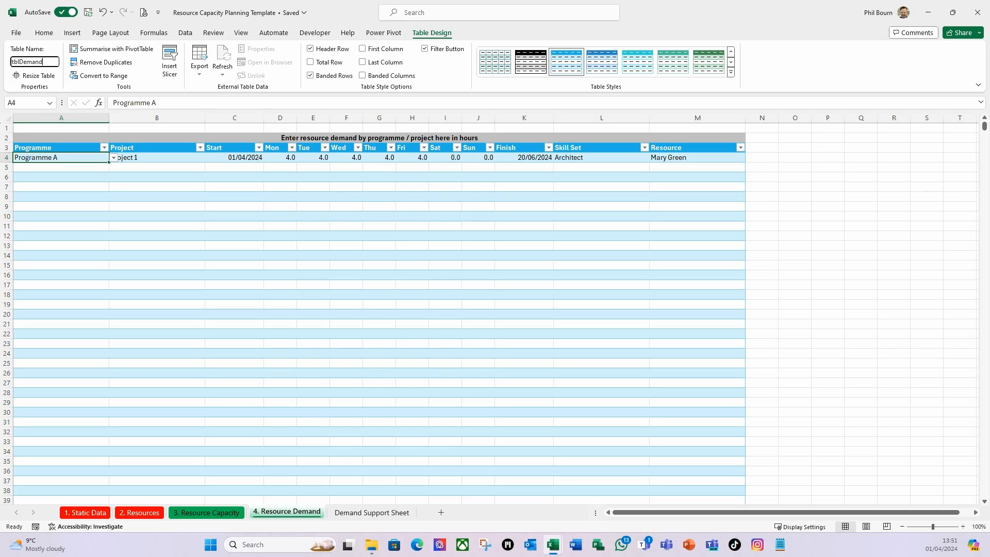
key("Return")
left_click(96, 187)
Step: Paste five more sample demand records for Programme A and Programme B into rows 5 to 9 of the demand table
left_click(70, 165)
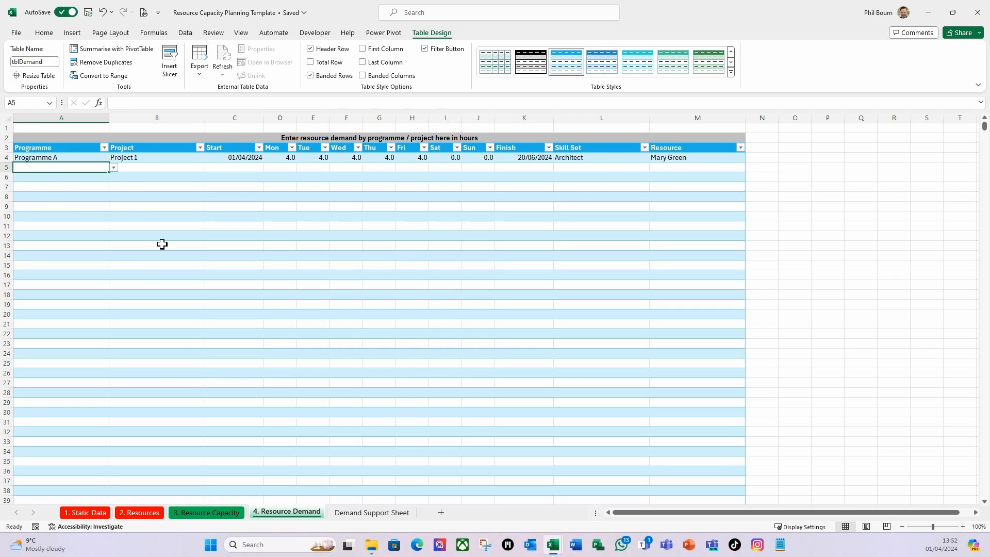
type("Programme A\tProject 1\t01/03/2024\t3.0\t3.0\t3.0\t3.0\t3.0\t0.0\t0.0\t15/05/2024\tBusiness Analysis\tBill Street Programme A\tProject 1\t01/01/2024\t6.0\t6.0\t6.0\t6.0\t6.0\t0.0\t0.0\t15/07/2024\tArchitect\tMary Green Programme B\tProject 6\t01/02/2024\t6.0\t6.0\t6.0\t6.0\t6.0\t0.0\t0.0\t30/11/2024\tProject Manager\tPM Programme A\tProject 1\t01/01/2024\t6.0\t6.0\t6.0\t6.0\t6.0\t0.0\t0.0\t30/06/2024\tProject Manager\tPM Programme A\tProject 1\t01/01/2024\t0.0\t8.0\t8.0\t0.0\t0.0\t0.0\t0.0\t30/06/2024\tPMO\tPMO")
left_click(588, 246)
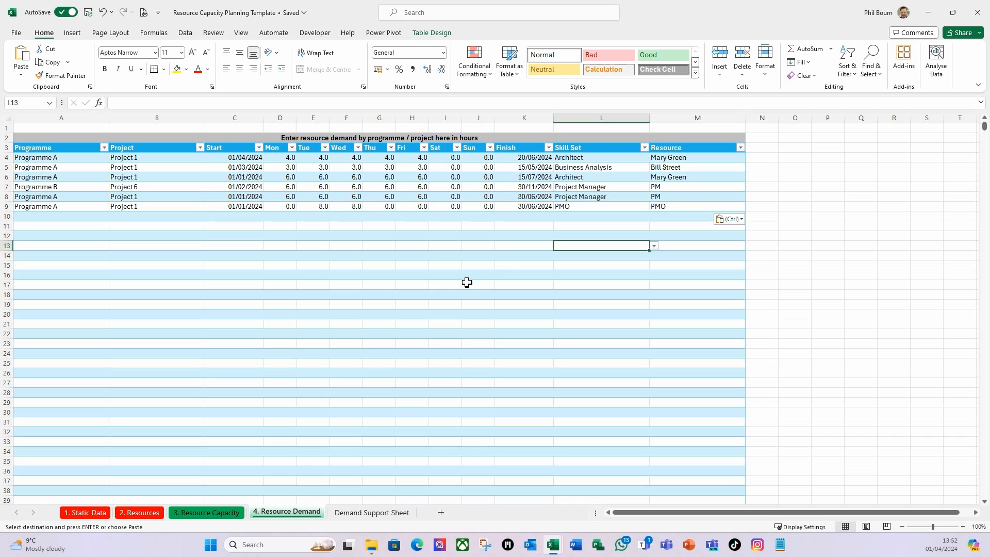
left_click(38, 158)
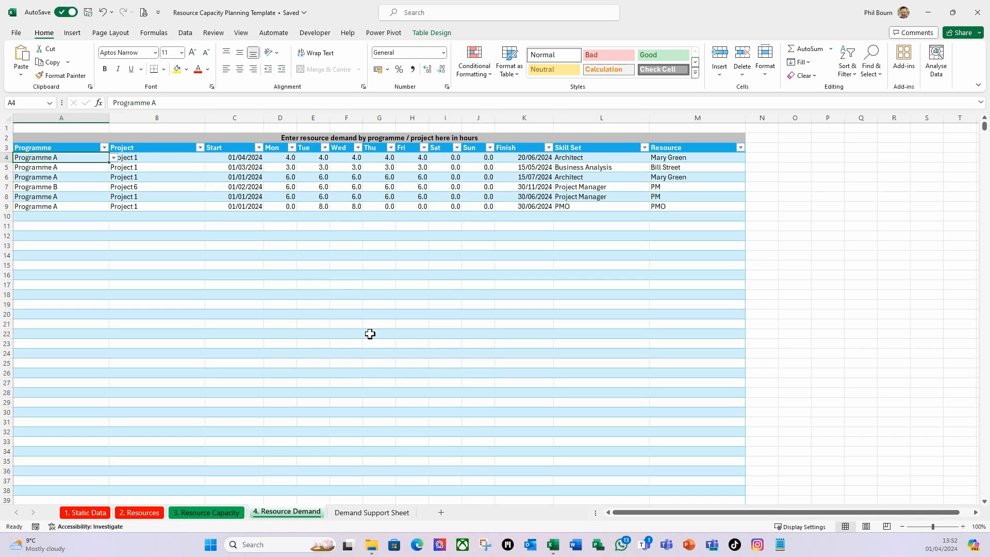
left_click(318, 262)
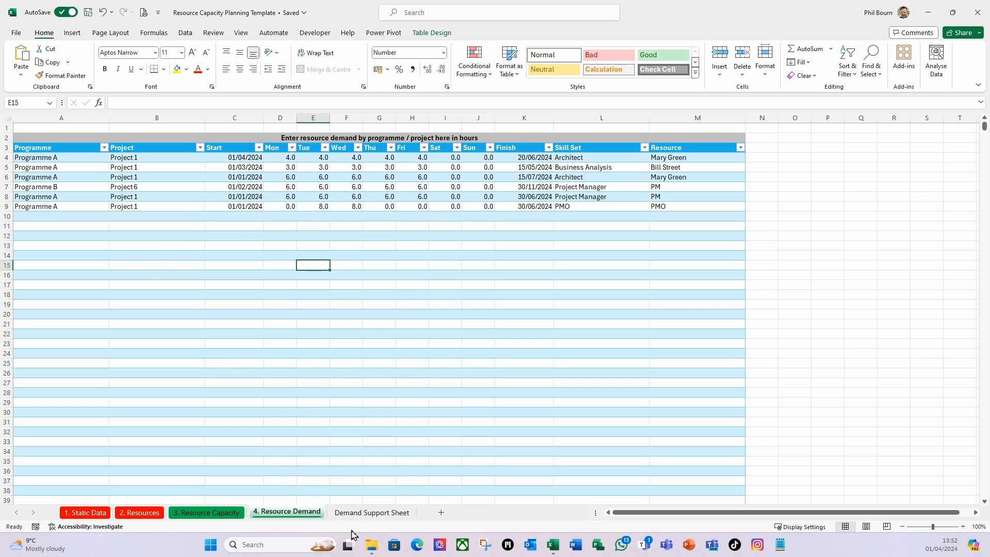
Step: Hide the Demand Support Sheet and return to the Resource Demand sheet
right_click(377, 516)
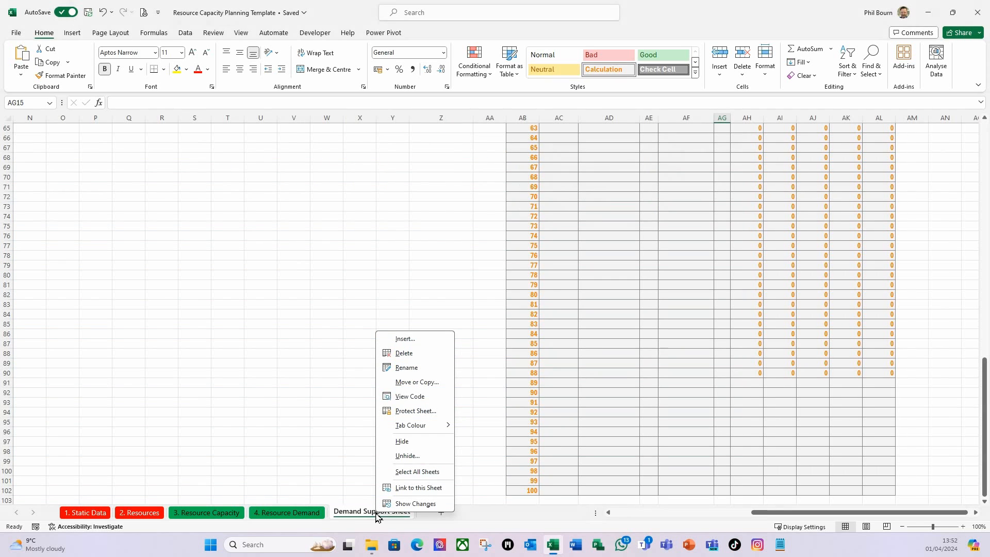
left_click(402, 442)
left_click(150, 236)
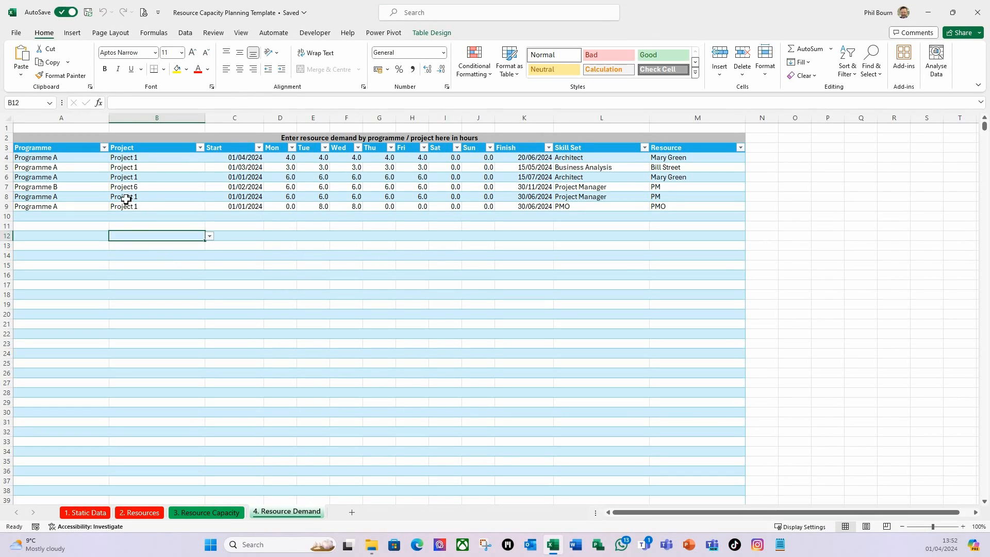
Step: Load the tblDemand table into the Power Query Editor as a new query
left_click(103, 187)
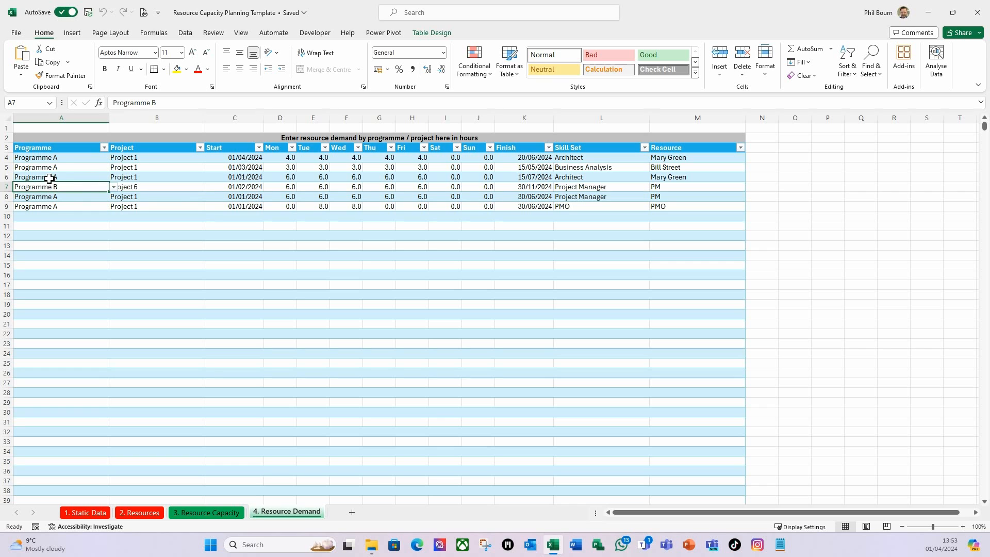
left_click(186, 32)
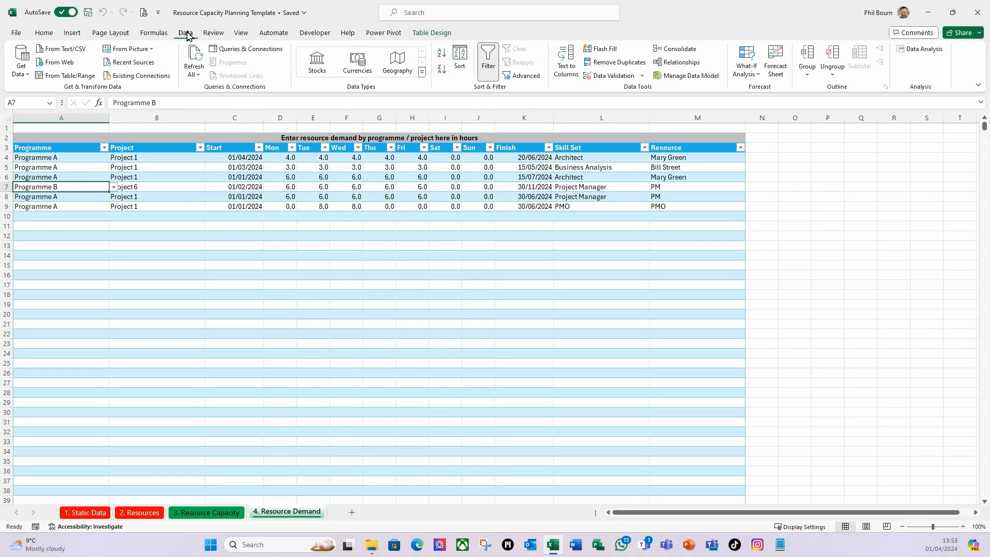
left_click(68, 76)
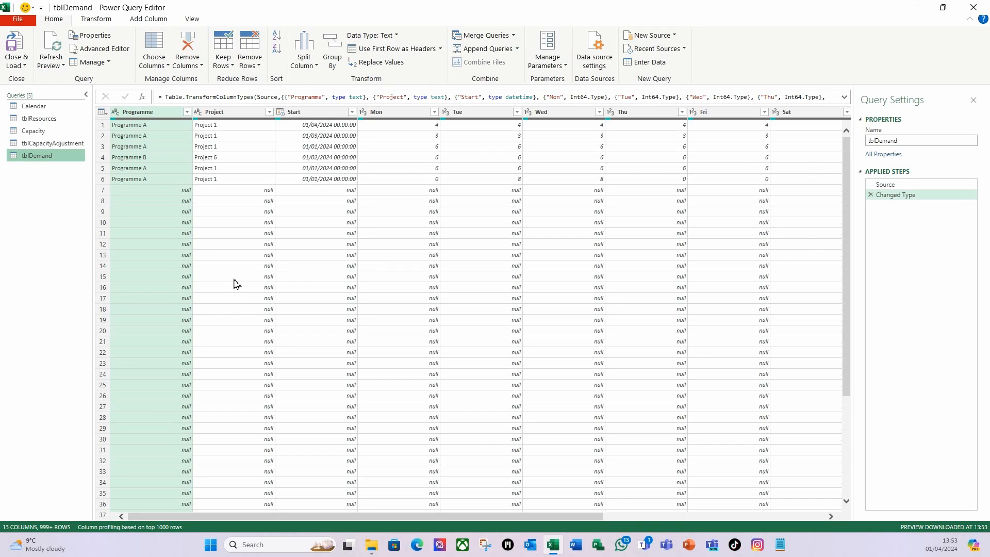
Step: Change the Start column's data type to Date, replacing the current type conversion
left_click(305, 112)
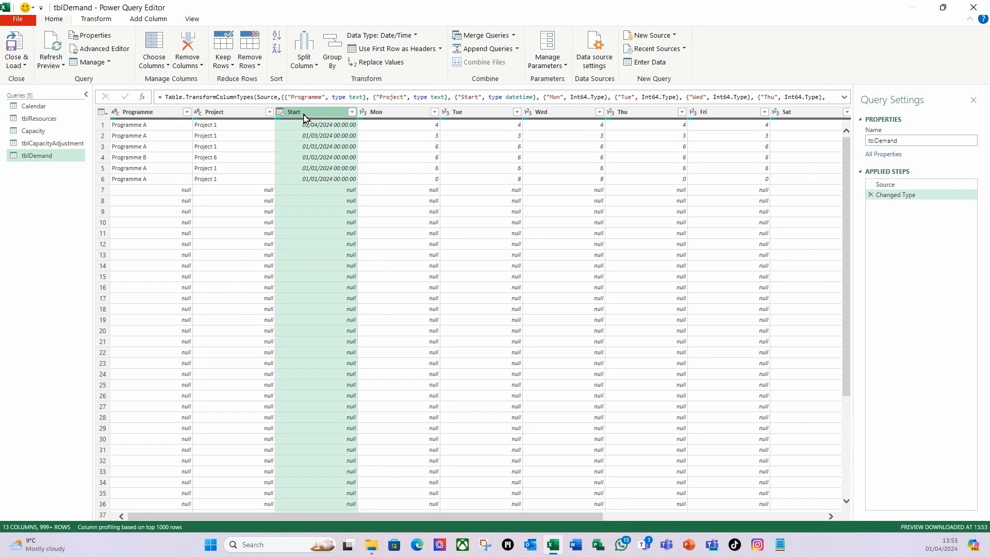
left_click(385, 35)
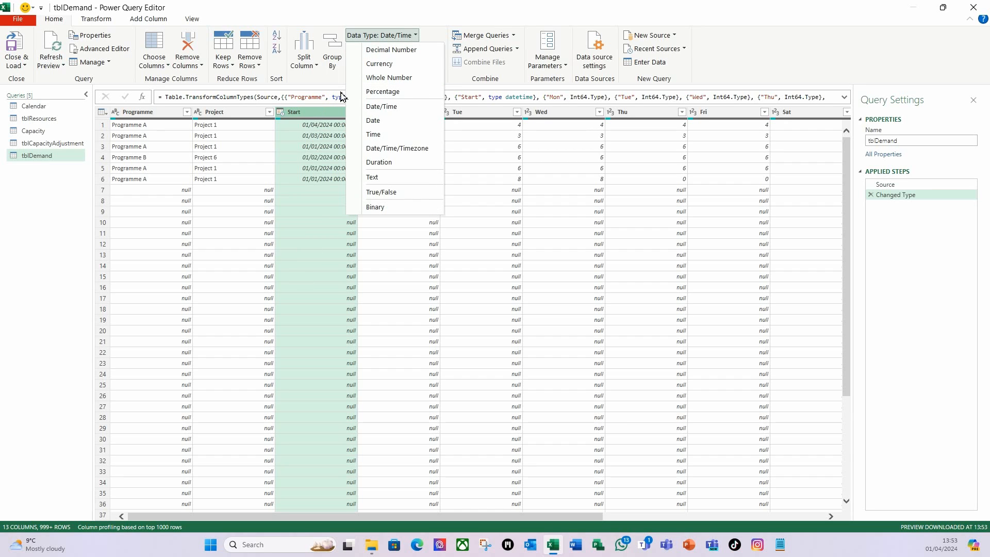
left_click(376, 121)
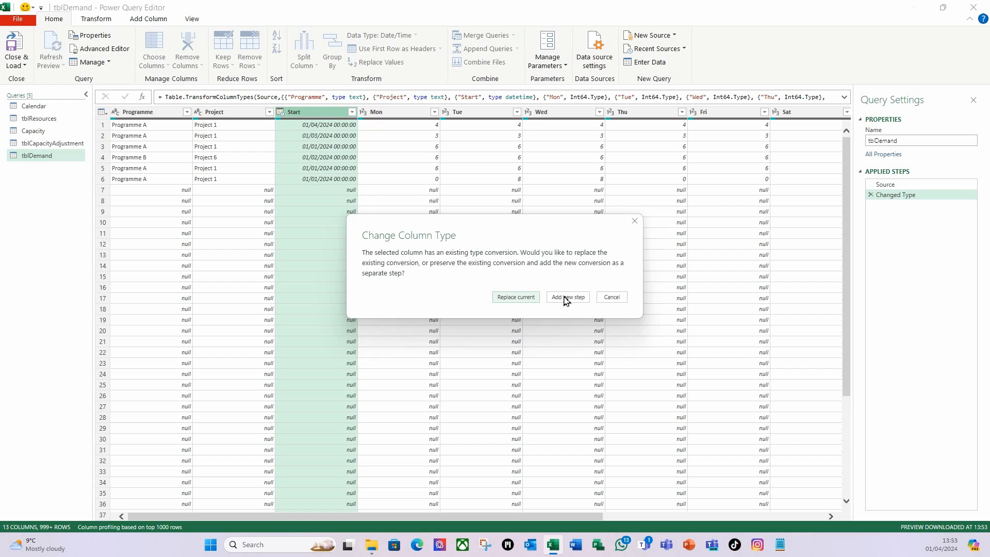
left_click(518, 299)
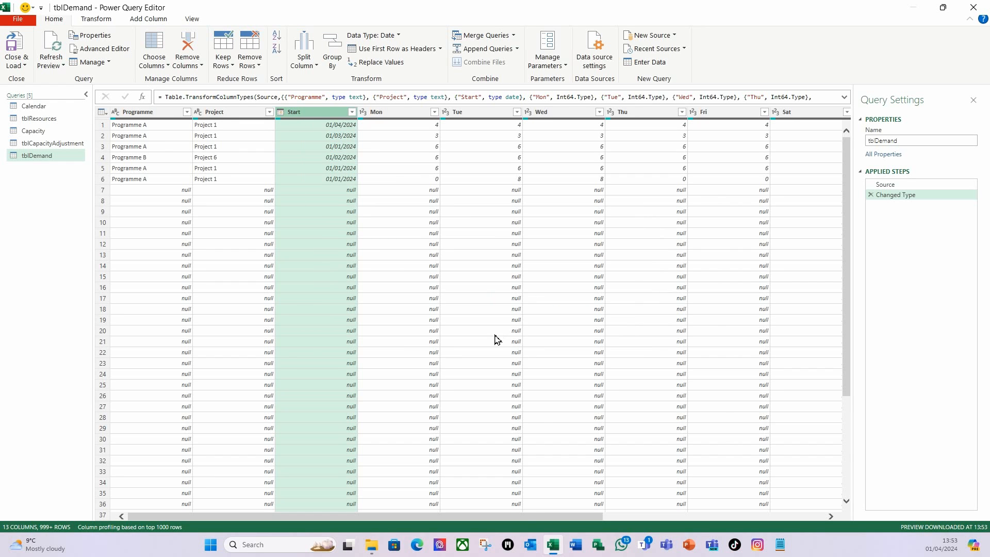
Step: Change the Finish column's data type to Date, replacing the current type conversion
left_click_drag(528, 517, 756, 537)
left_click(637, 113)
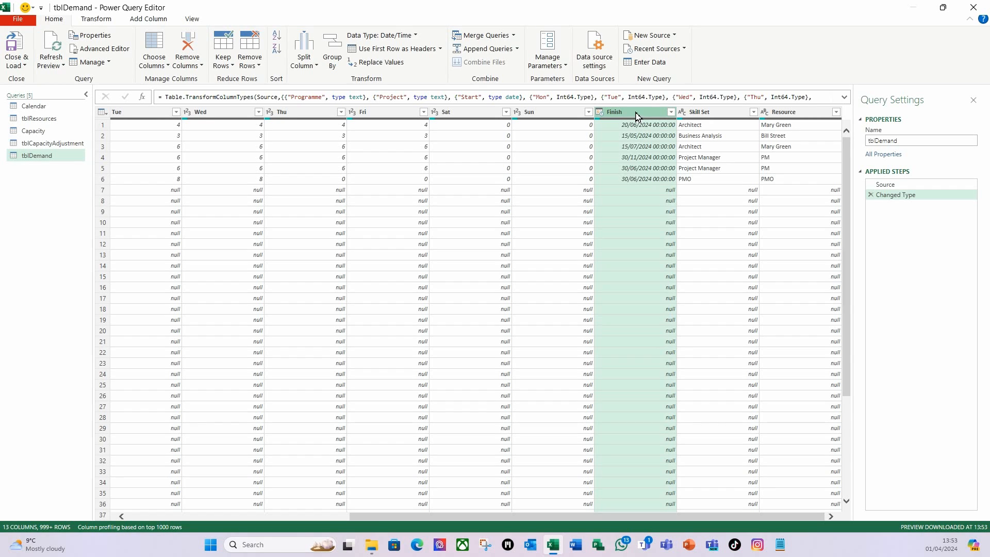
left_click(416, 36)
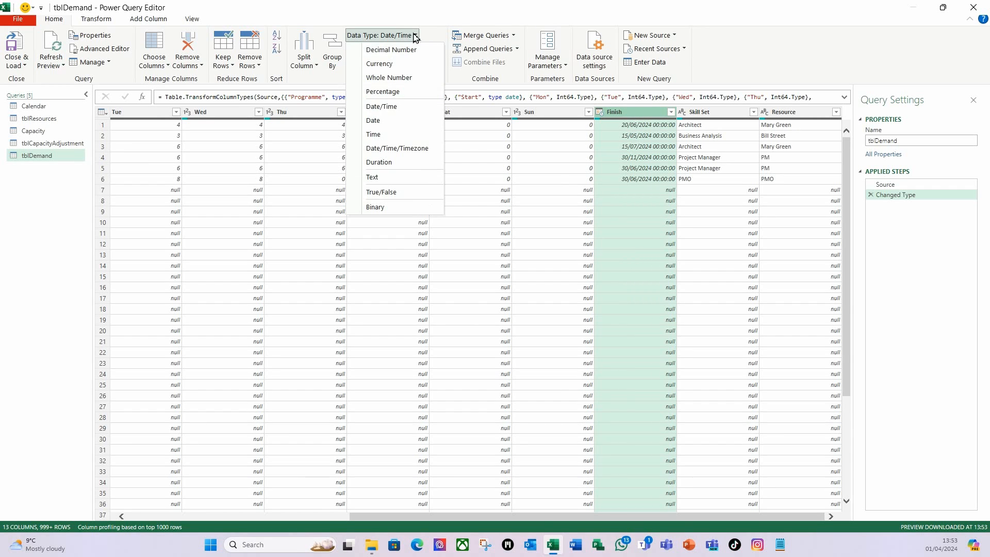
left_click(375, 122)
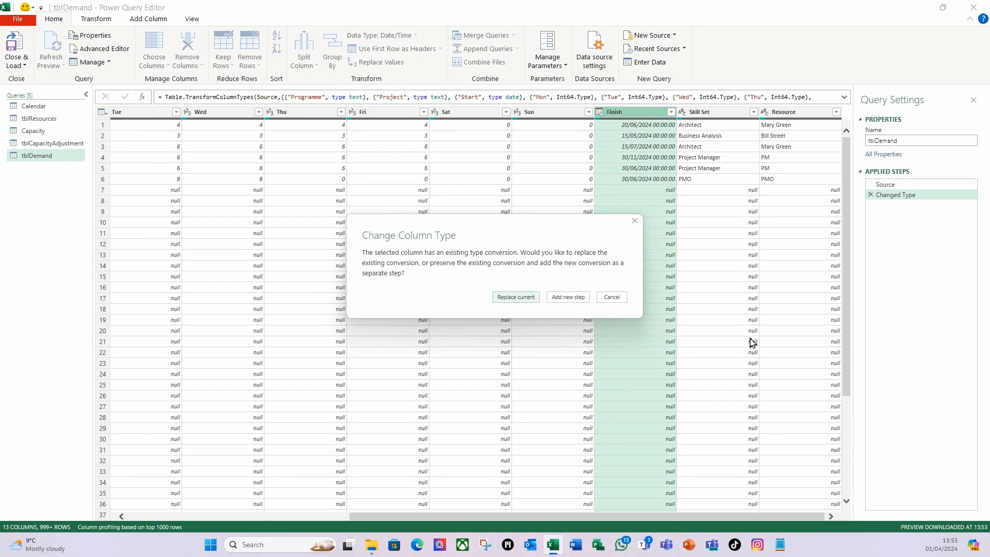
left_click(516, 298)
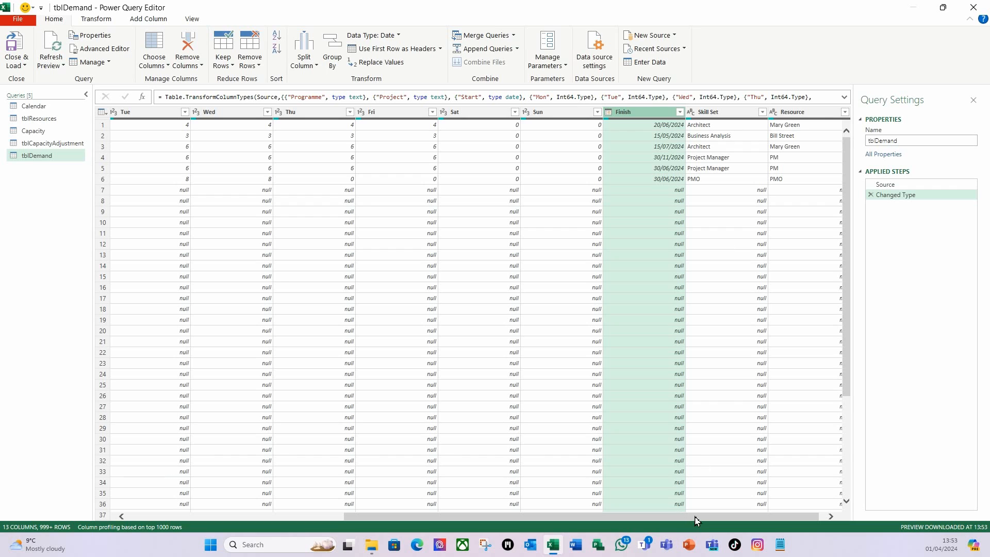
Step: Move the Finish, Skill Set and Resource columns together so they directly follow the Start column
scroll(699, 522, "right", 1)
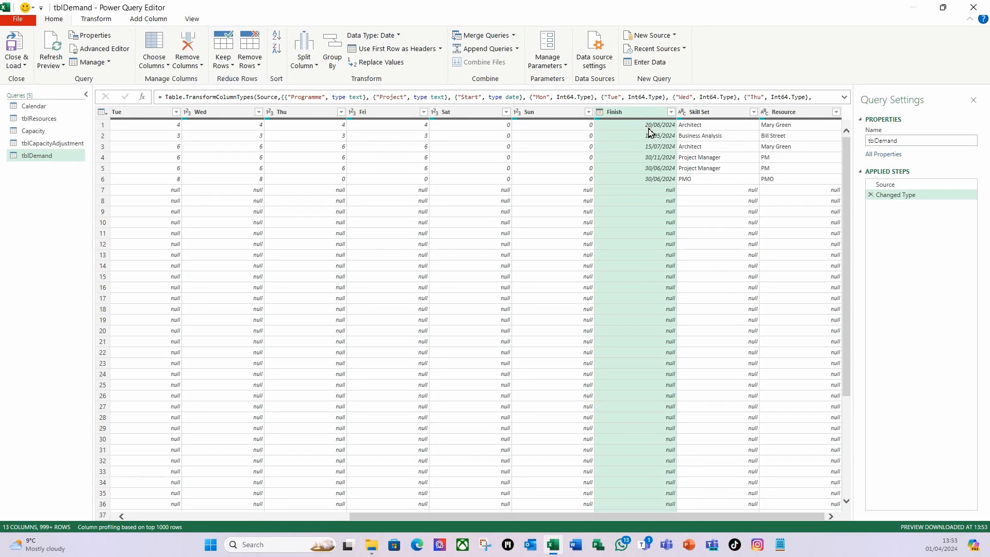
left_click(803, 113, "shift")
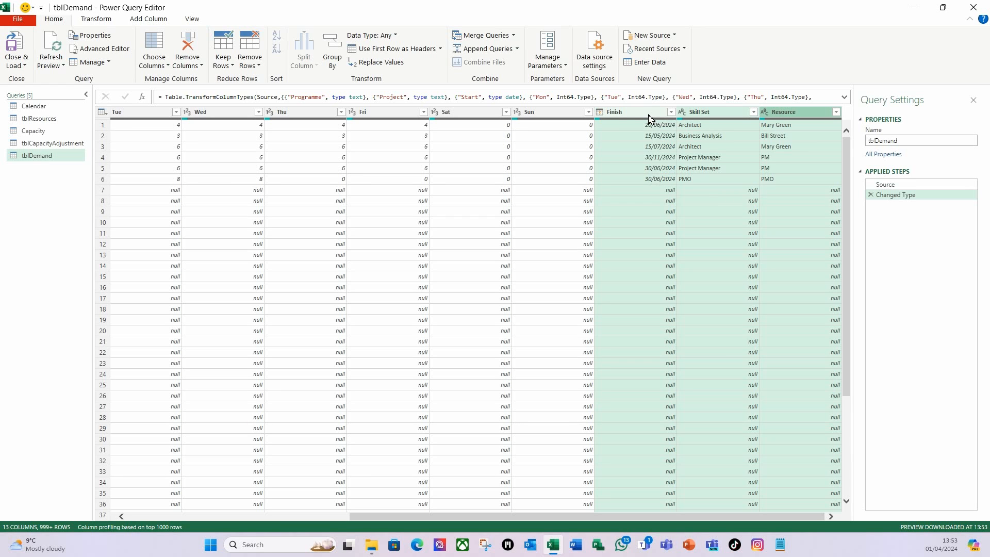
mouse_move(649, 118)
left_mouse_down()
mouse_move(87, 124)
mouse_move(274, 139)
mouse_move(231, 138)
left_mouse_up()
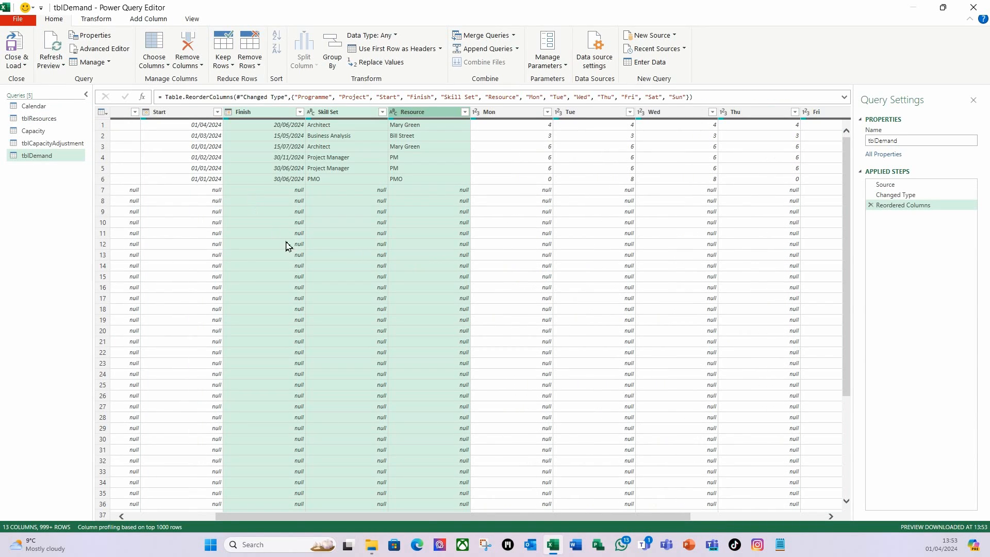
left_click_drag(498, 516, 287, 516)
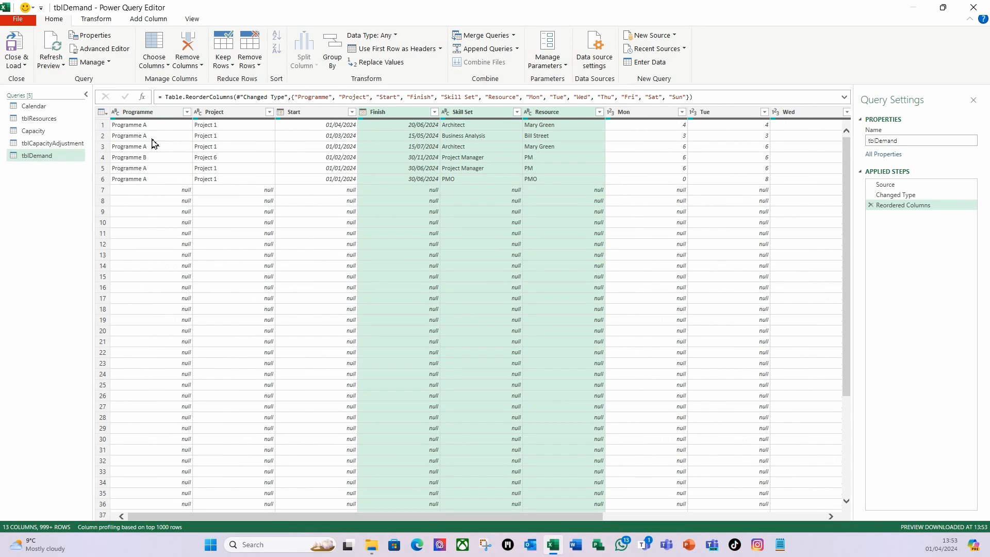
Step: Filter out the null rows in the Programme column and confirm the filter condition as does not equal null
left_click(135, 112)
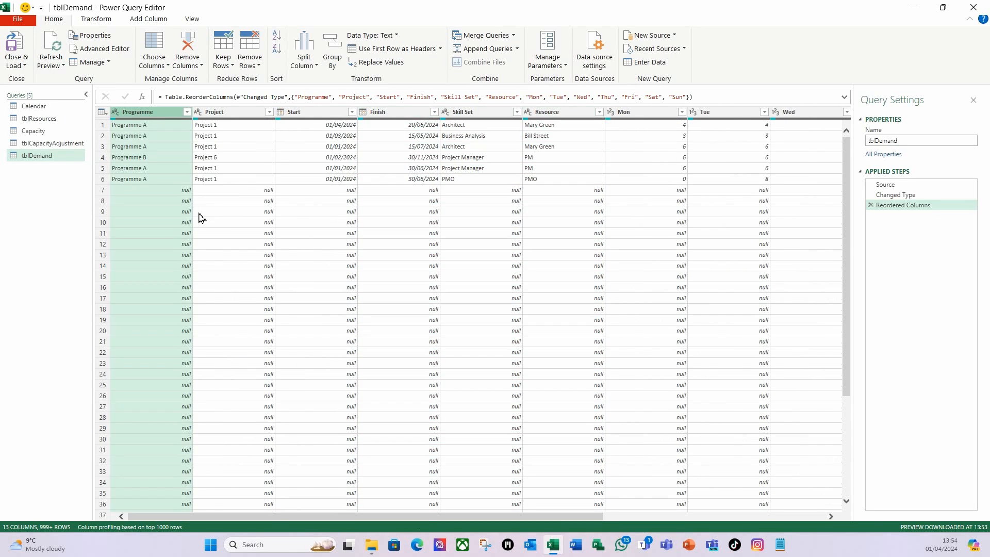
left_click(187, 112)
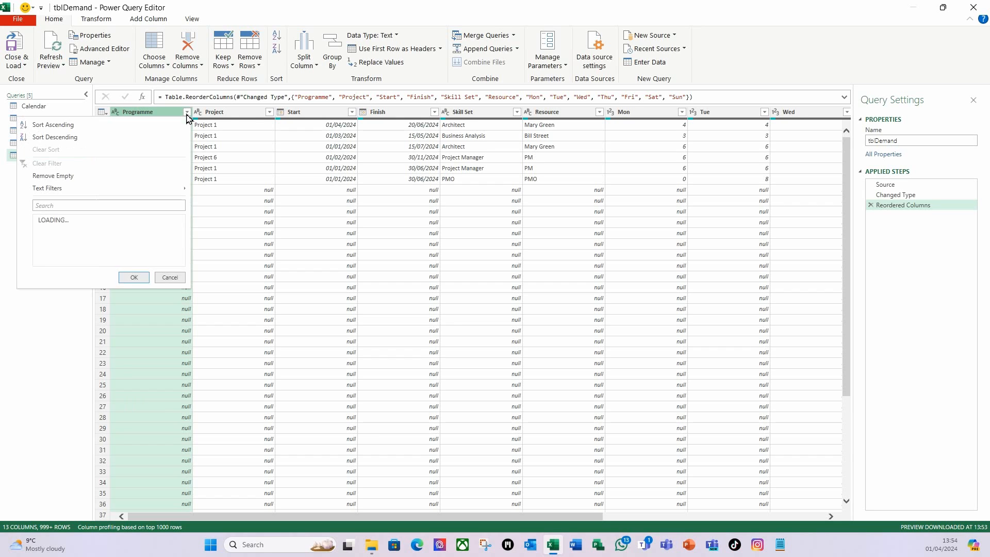
left_click(42, 230)
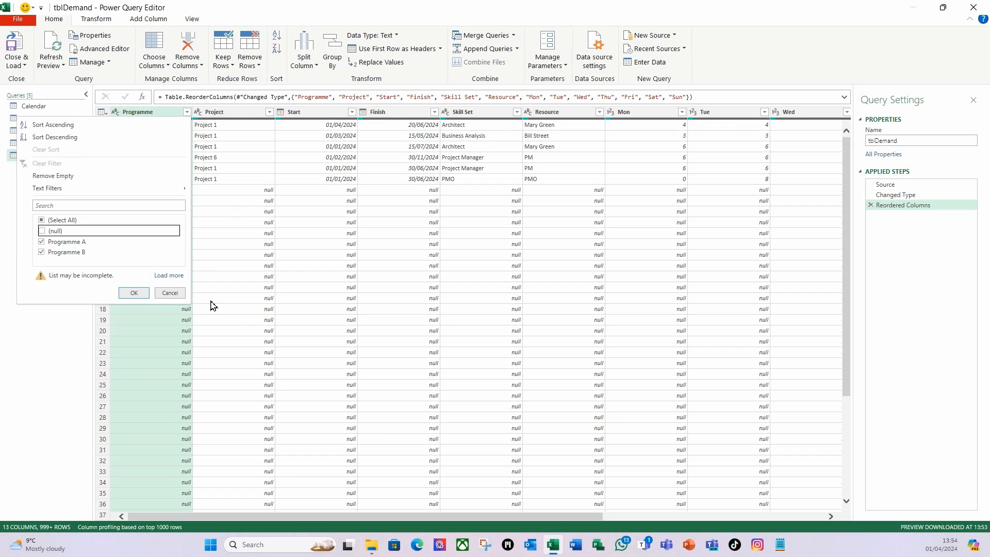
left_click(134, 293)
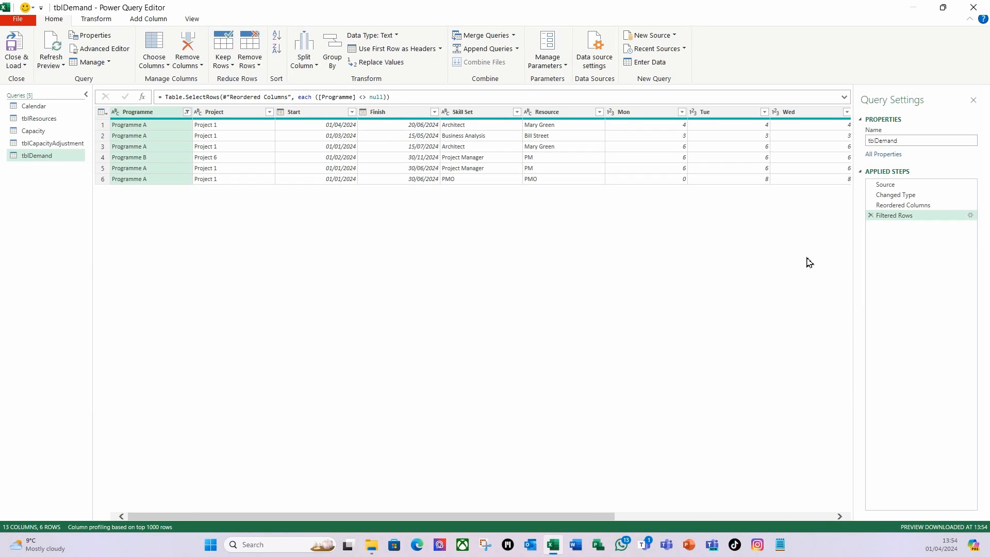
left_click(970, 215)
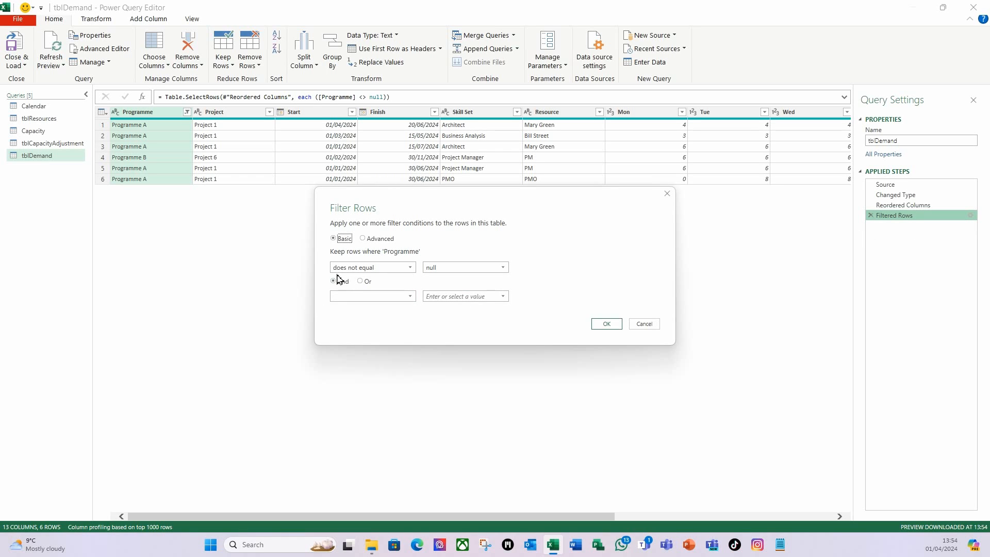
left_click(607, 324)
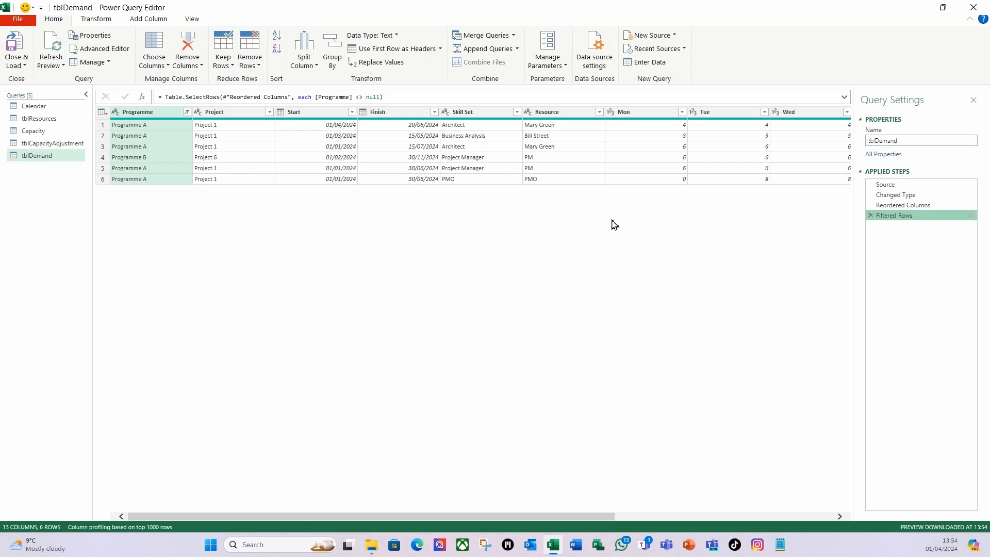
Step: Unpivot all weekday columns by keeping Programme through Resource fixed and unpivoting the other columns
left_click(561, 112, "shift")
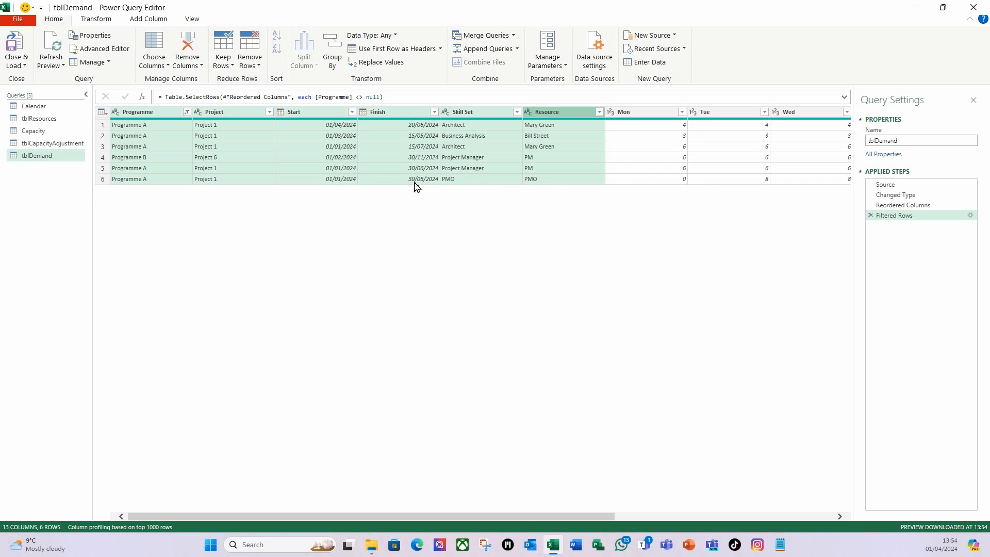
right_click(555, 114)
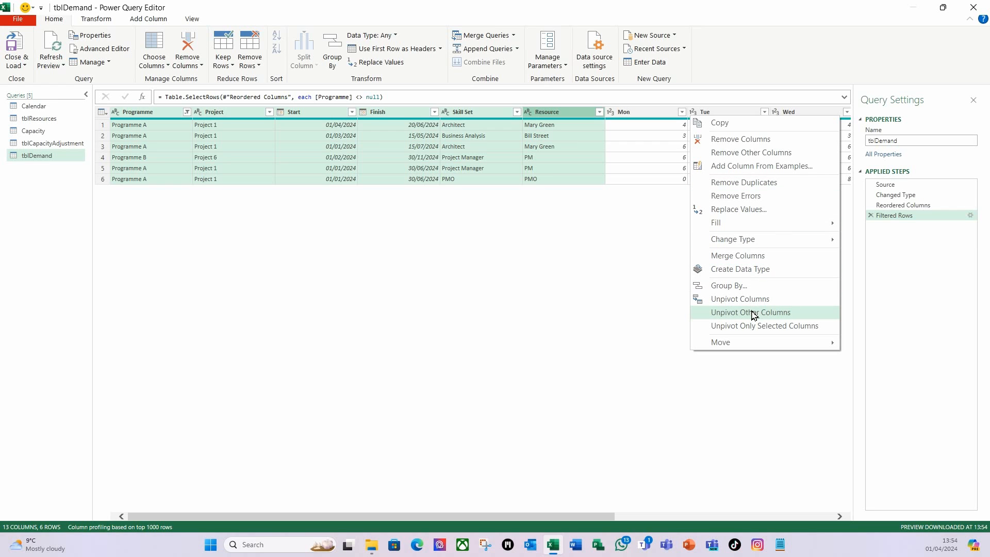
left_click(754, 316)
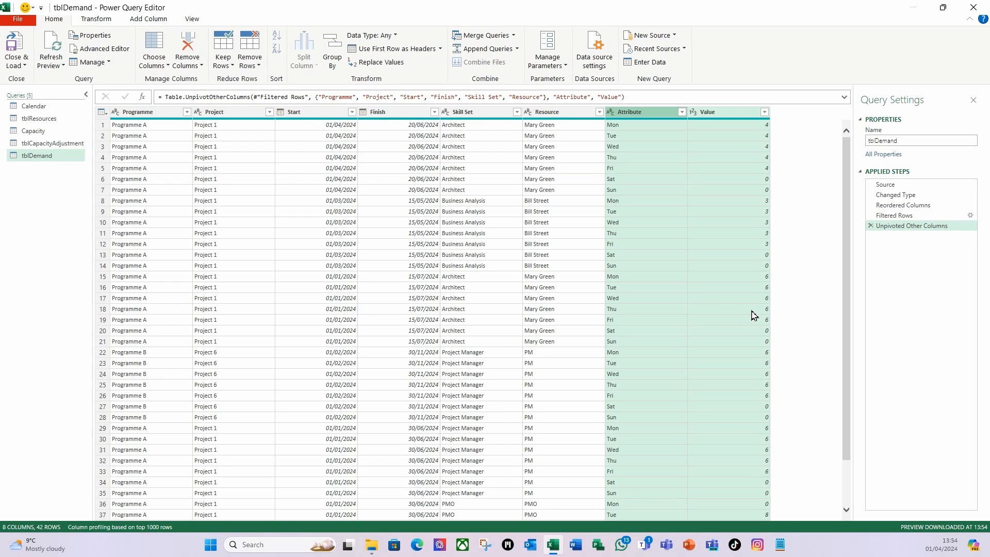
Step: Rename the unpivoted Attribute column to Day
left_click(632, 112)
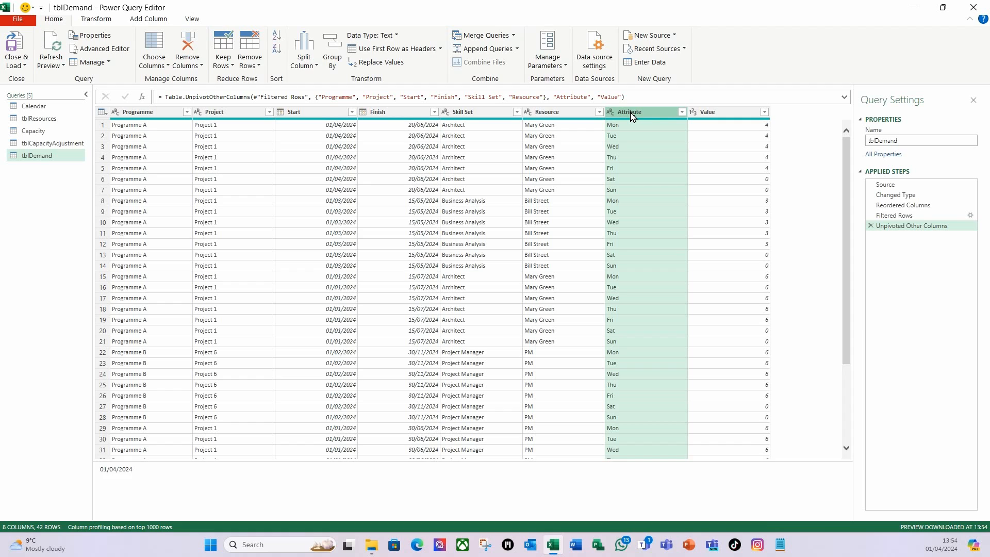
double_click(649, 114)
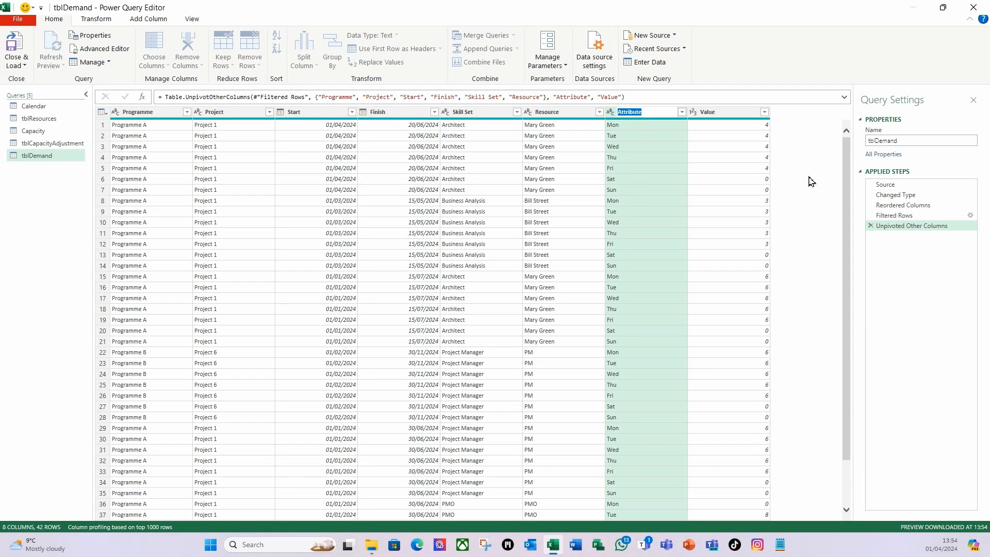
type("Day")
key("Return")
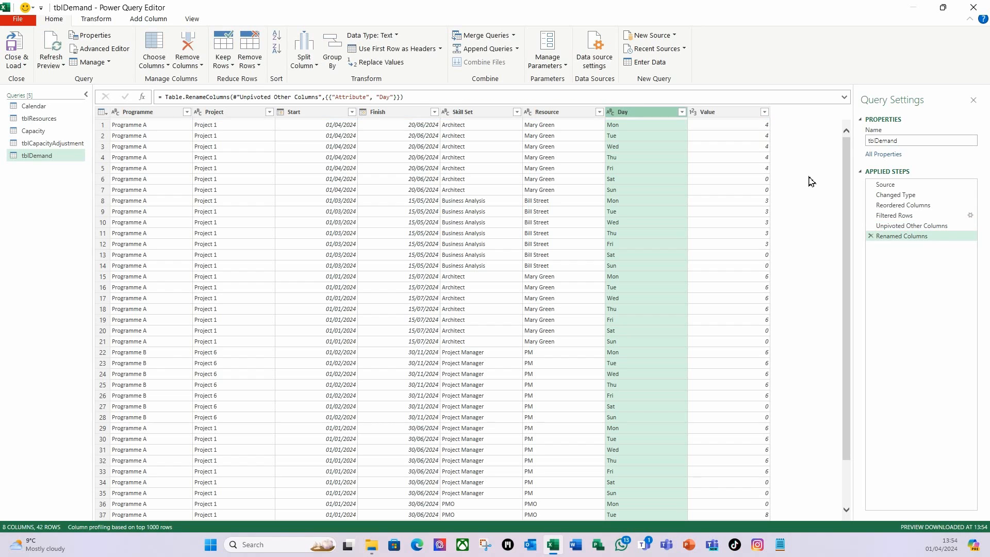
Step: Rename the Value column to Demand and set its data type to Decimal Number
left_click(730, 118)
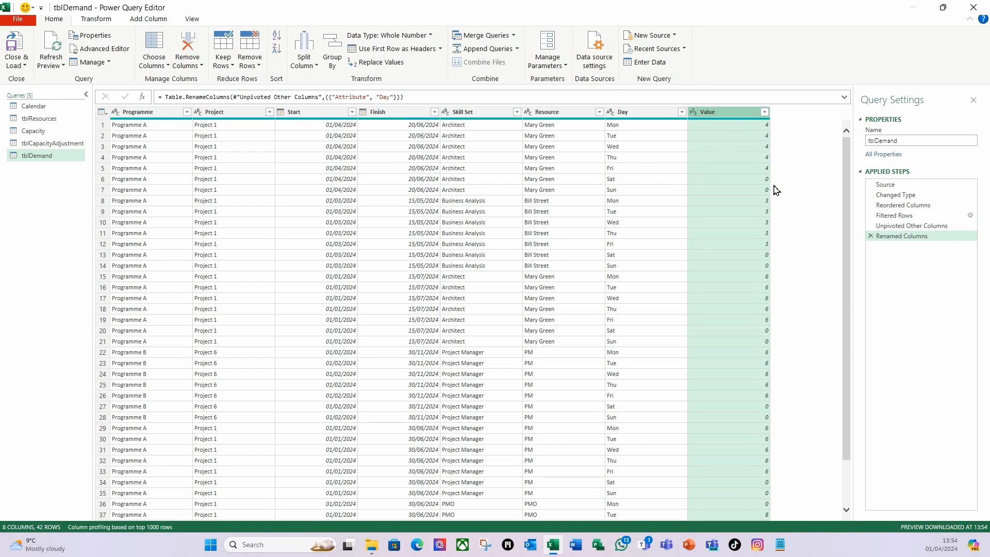
double_click(715, 113)
left_click(429, 36)
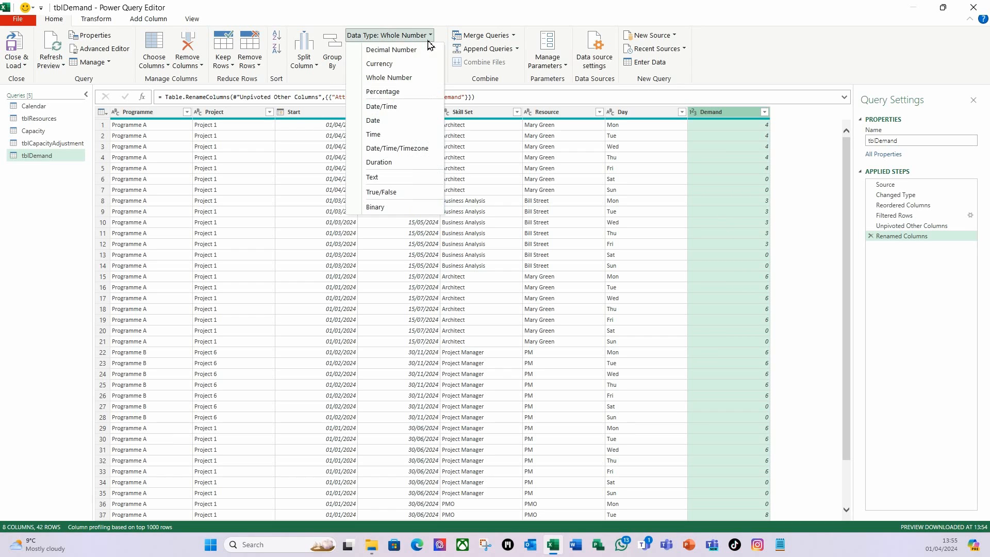
left_click(390, 51)
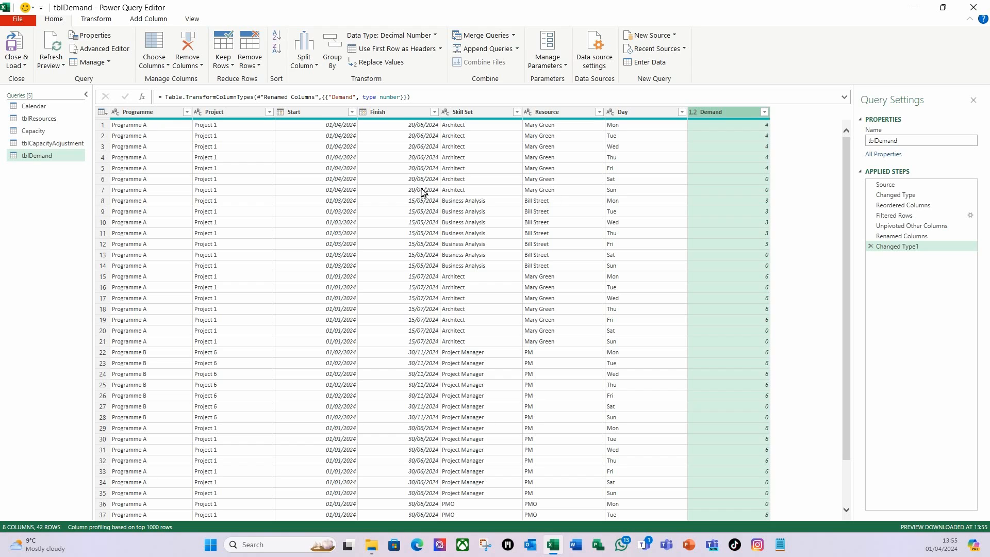
Step: Start a new custom column in tblDemand and name it Date
left_click(150, 19)
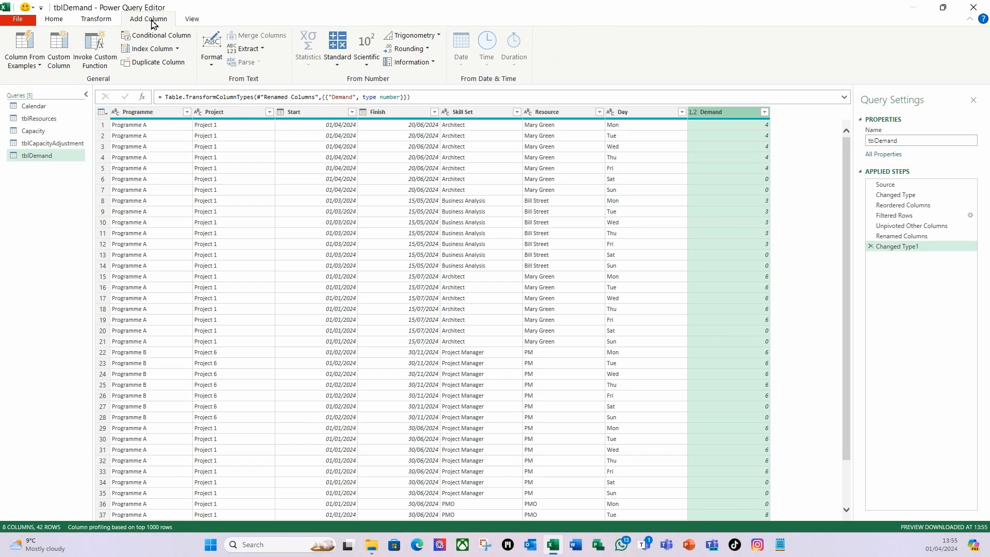
left_click(60, 61)
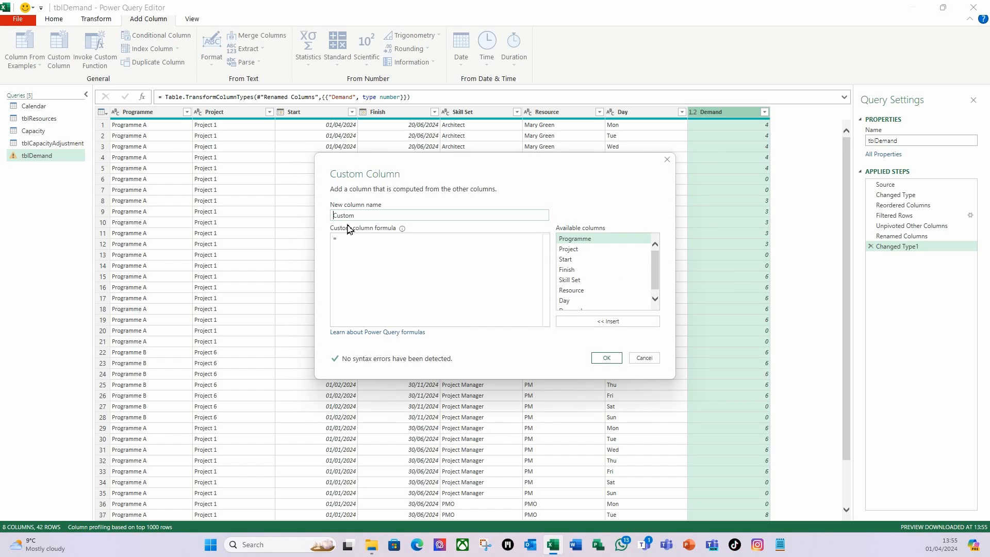
double_click(361, 215)
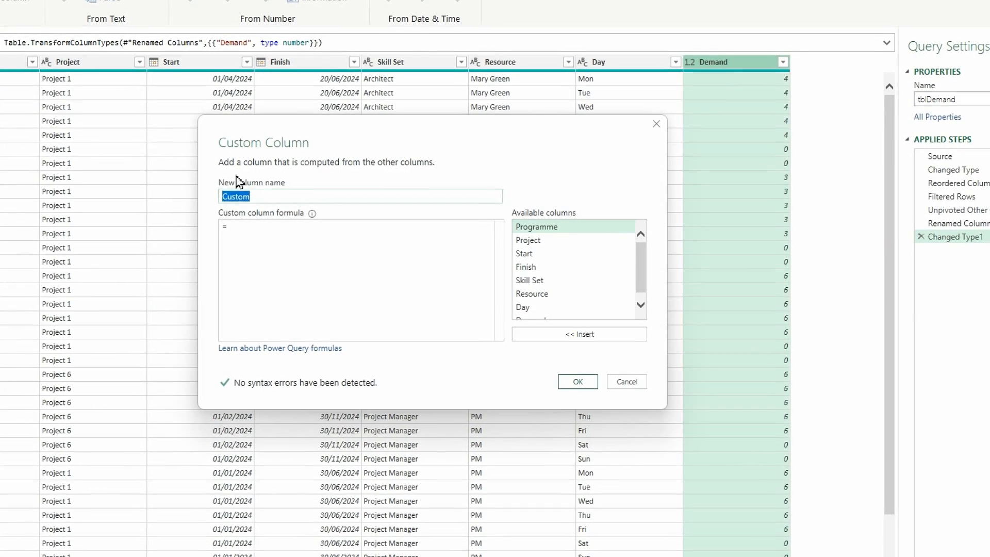
type("Date")
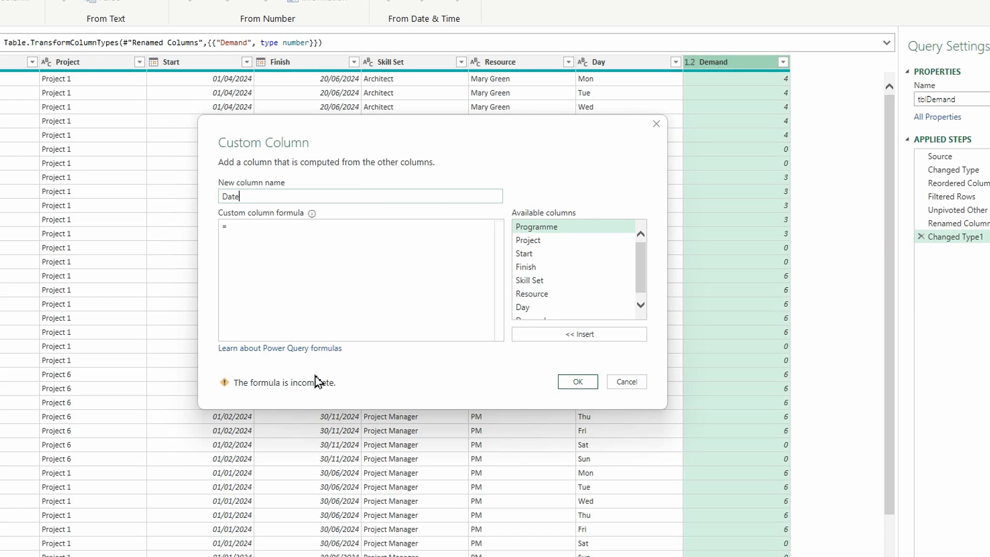
Step: Begin the Date column's list formula with {Number.From([Start]) using the Start column as the range's first value
left_click(282, 244)
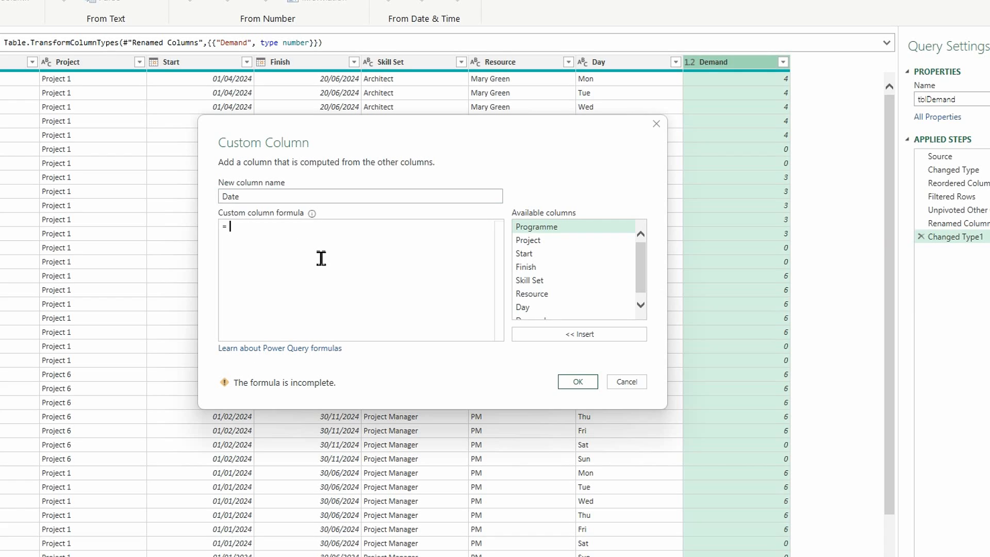
type("{")
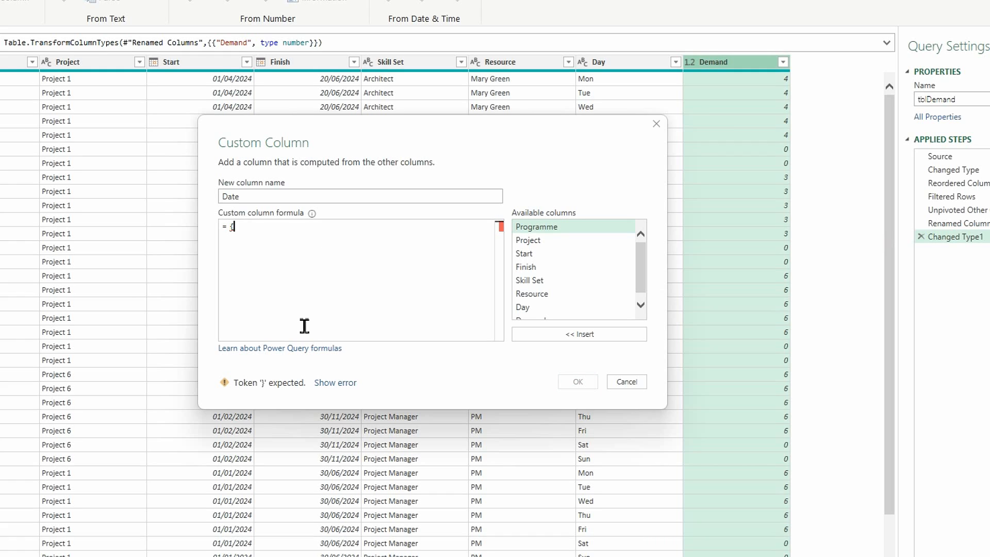
type("num")
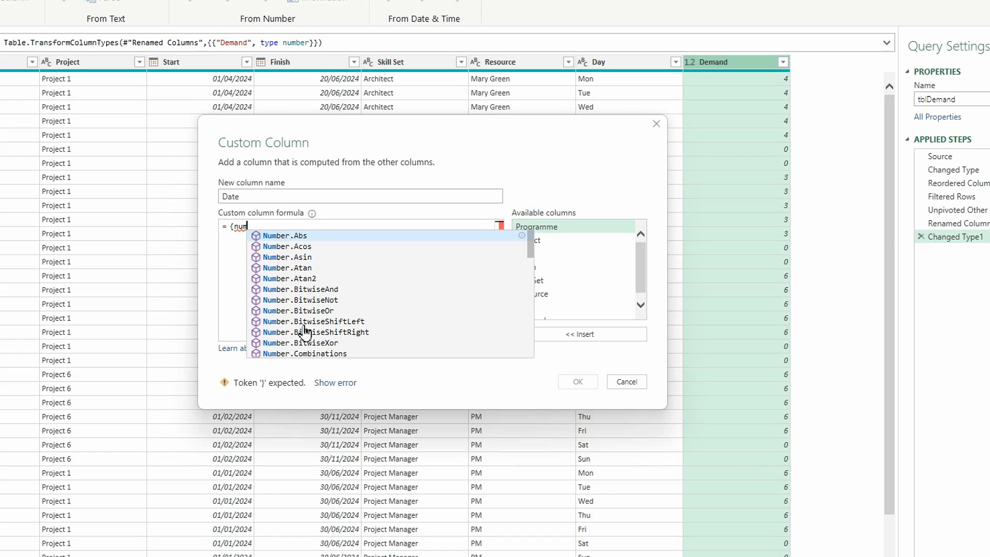
scroll(317, 308, "down", 3)
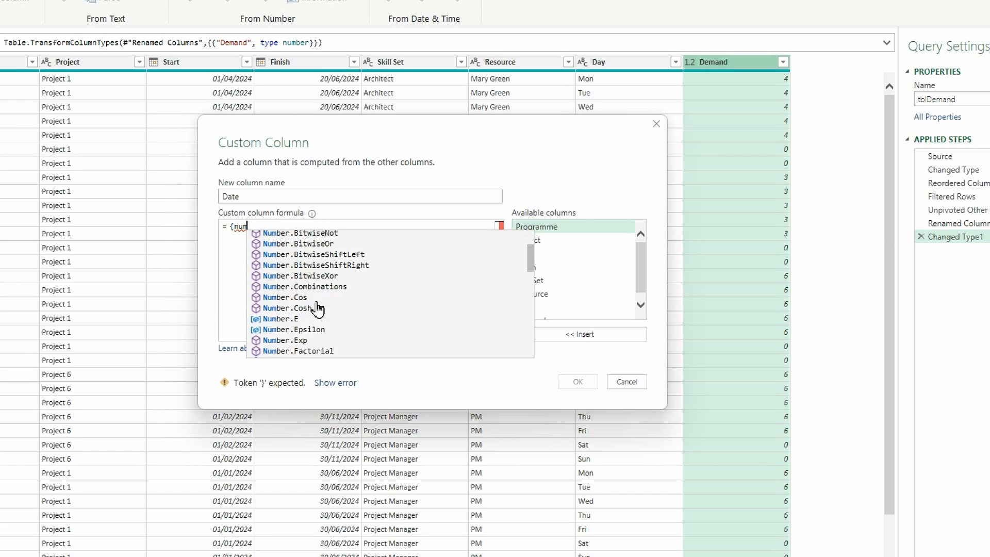
scroll(320, 309, "down", 1)
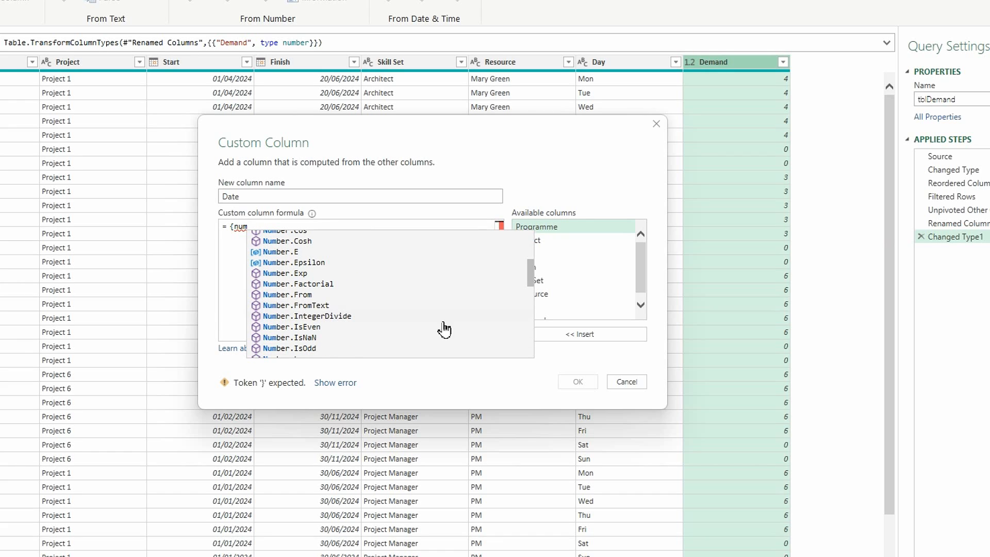
left_click(278, 296)
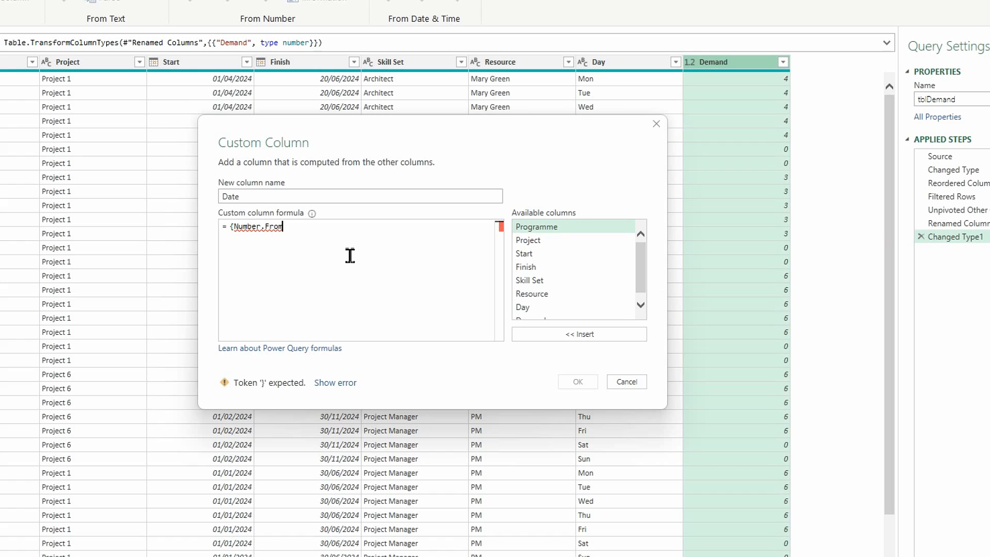
type("(")
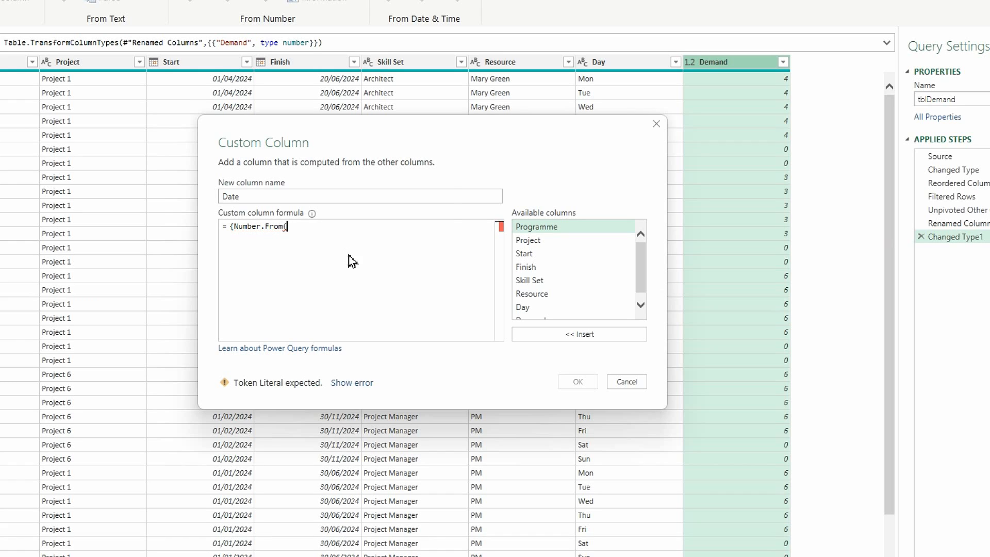
double_click(534, 253)
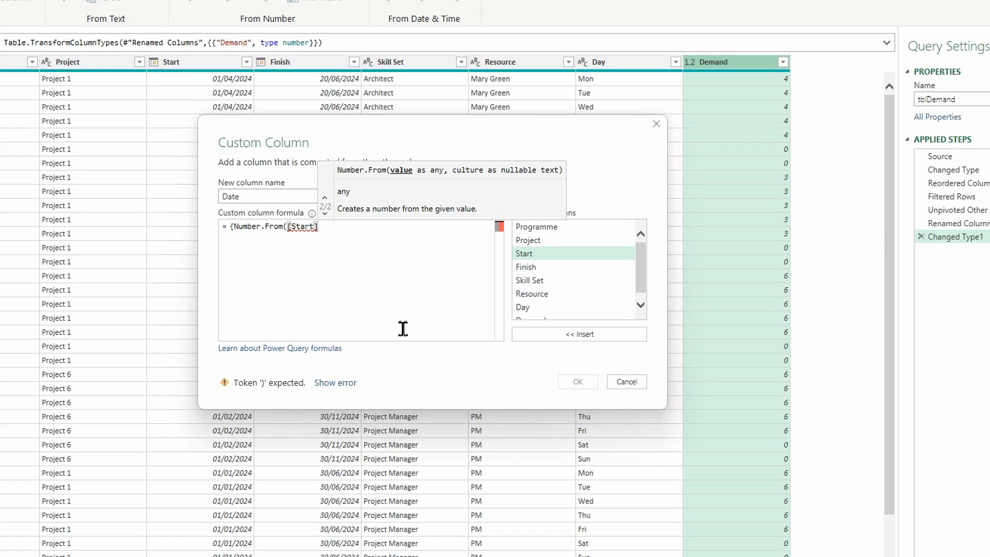
type(")")
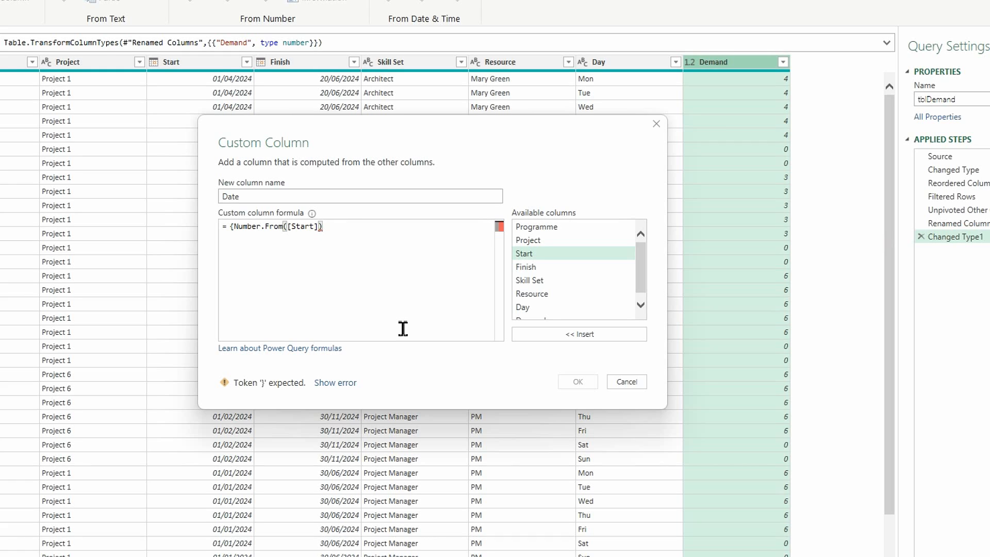
Step: Complete the formula as {Number.From([Start])..Number.From([Finish])} and create the custom Date column
type(",")
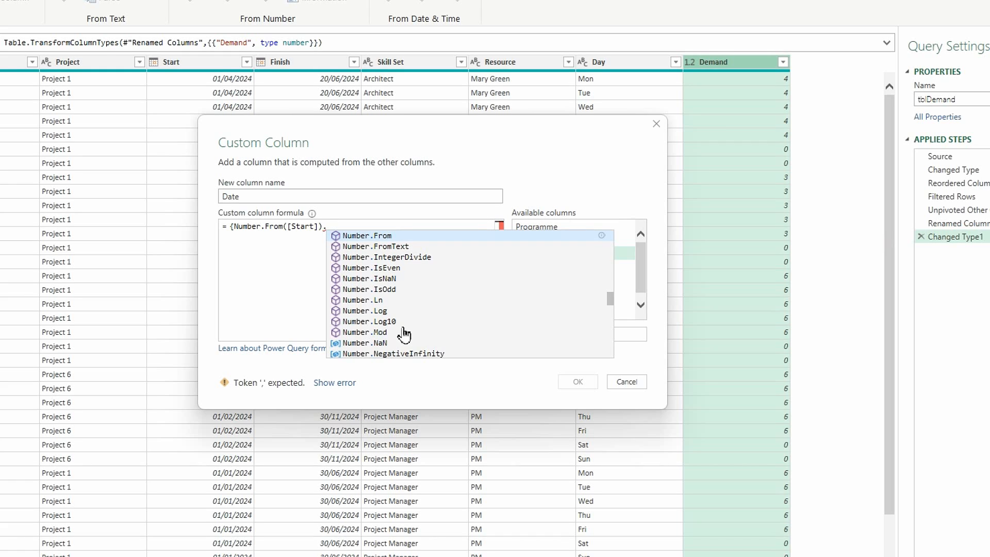
type(" n")
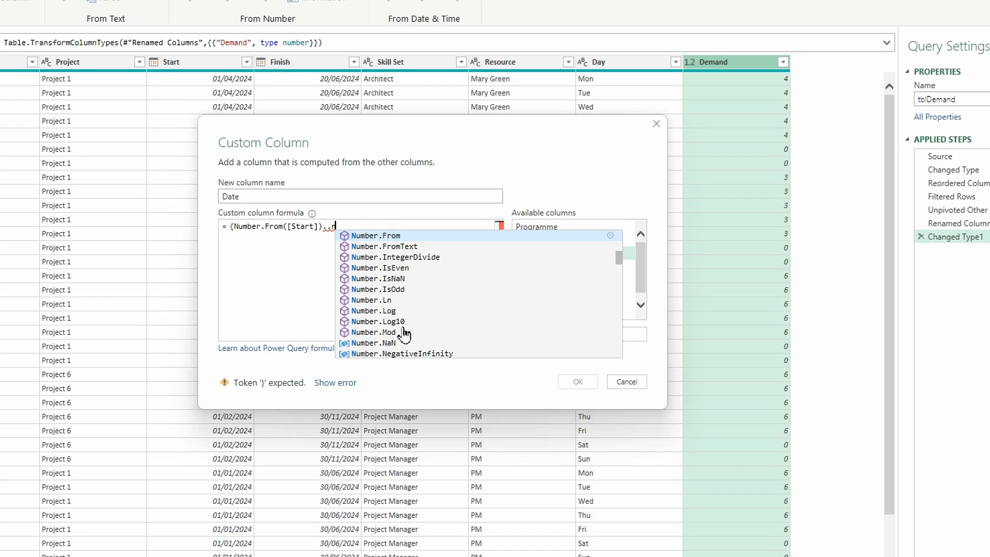
left_click(363, 237)
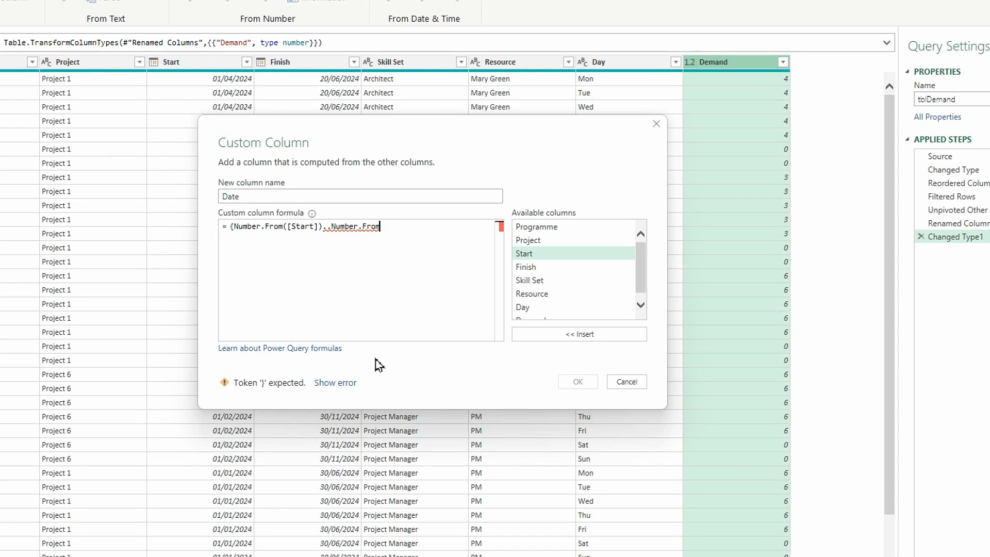
type("(")
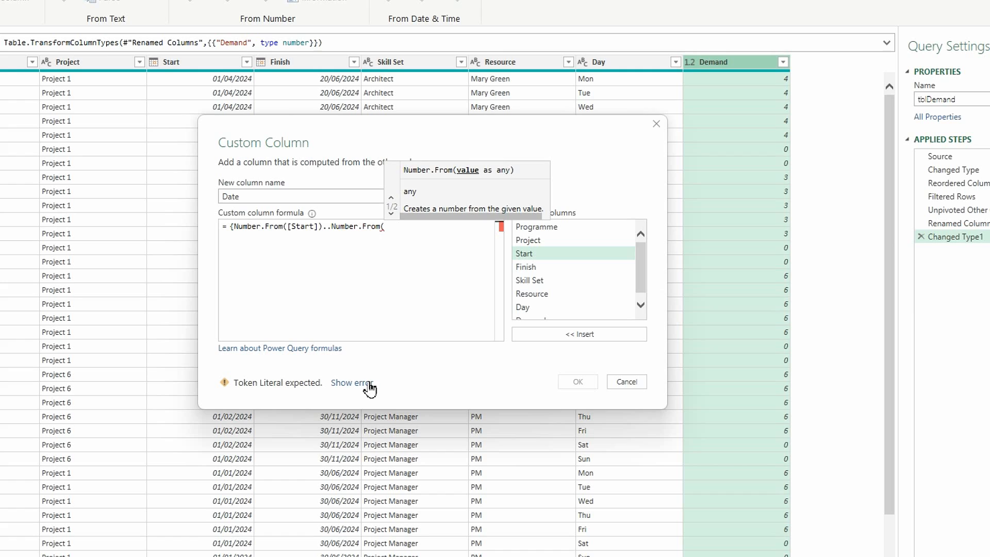
double_click(526, 267)
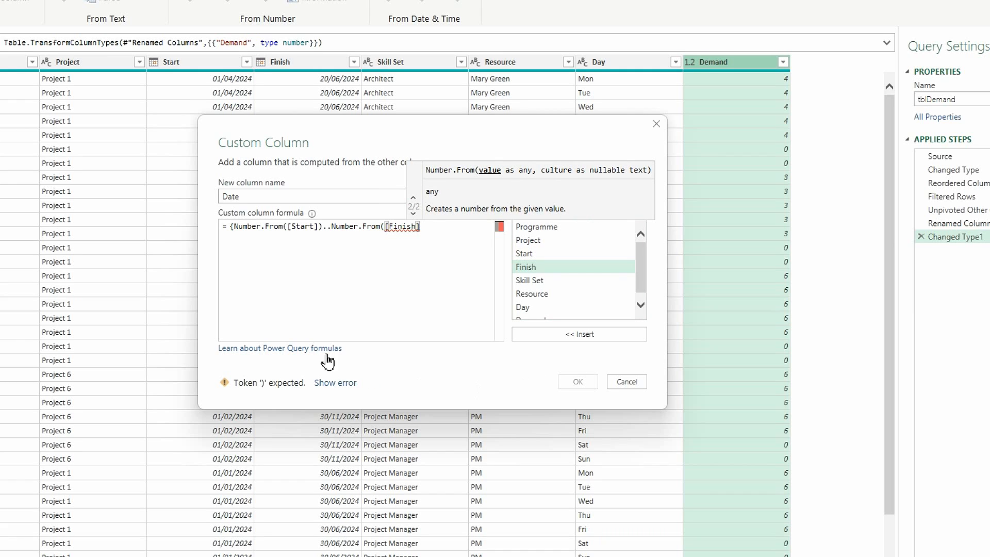
type(")")
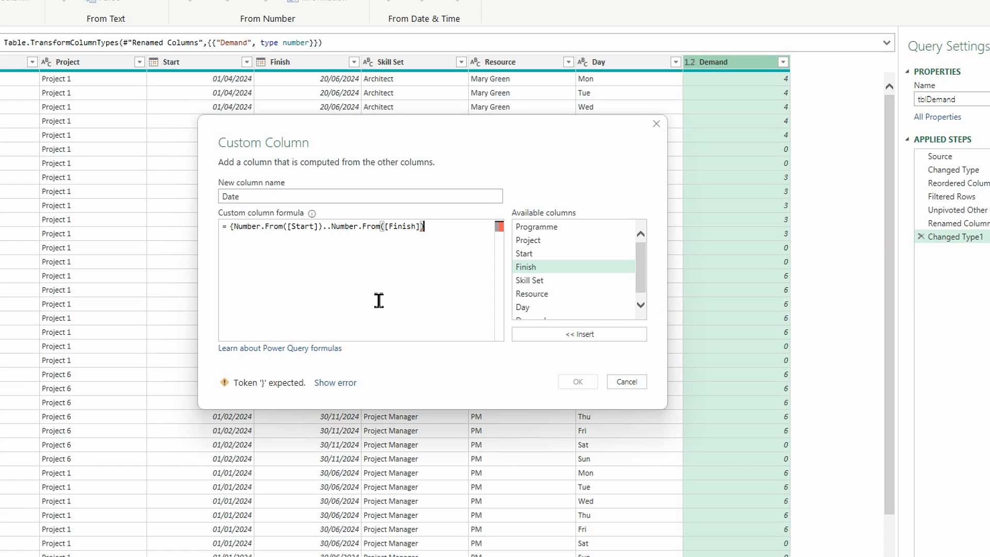
type("}")
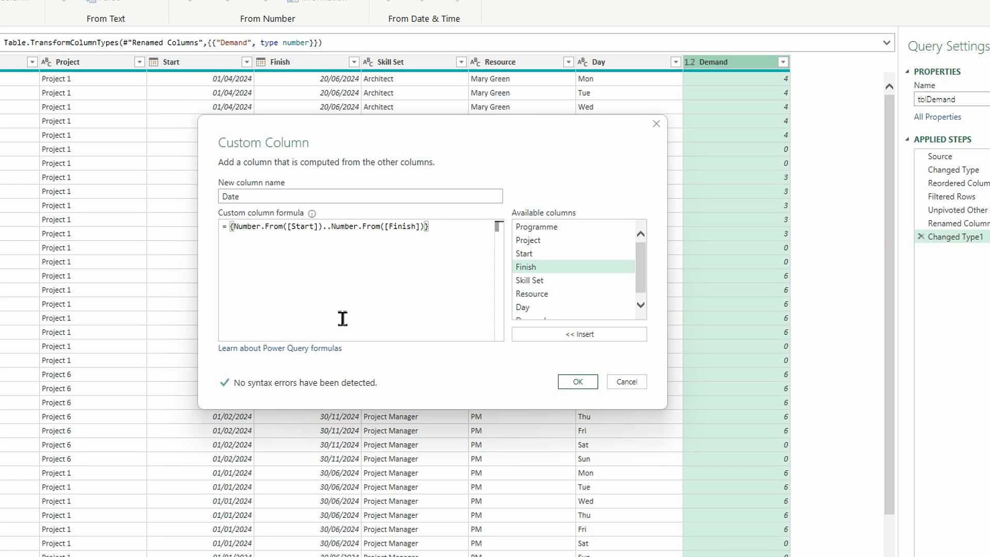
left_click(577, 383)
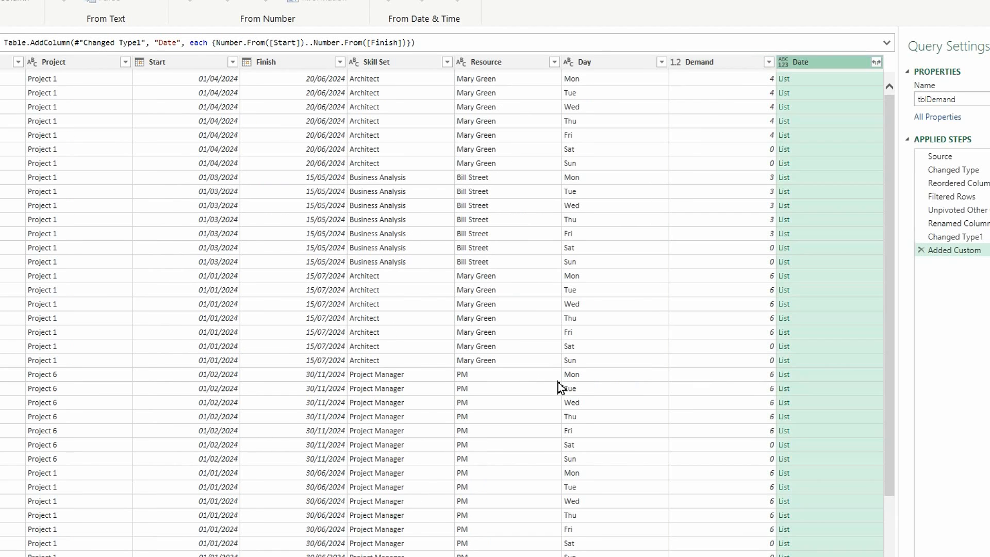
Step: Expand the Date column's lists to new rows and set the column's data type to Date
left_click(877, 63)
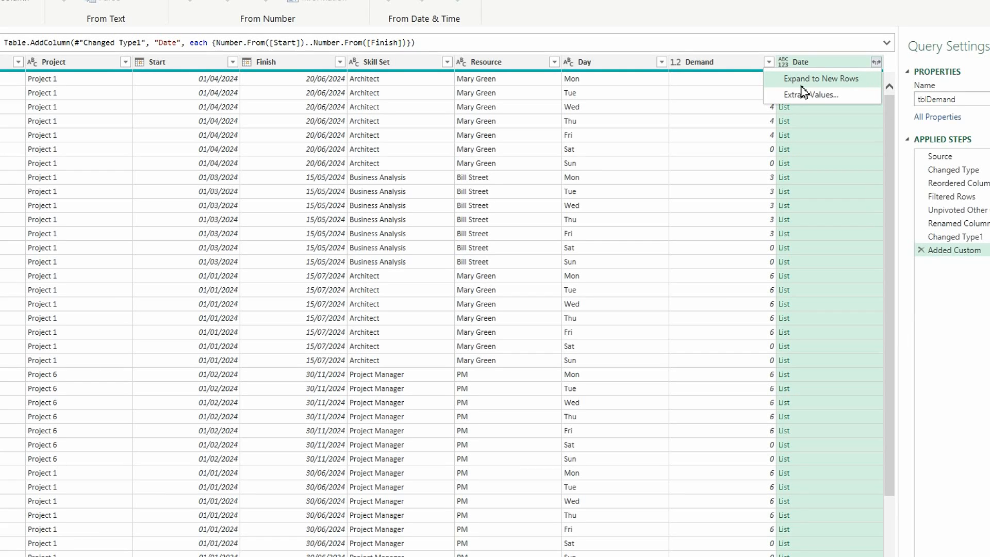
left_click(822, 78)
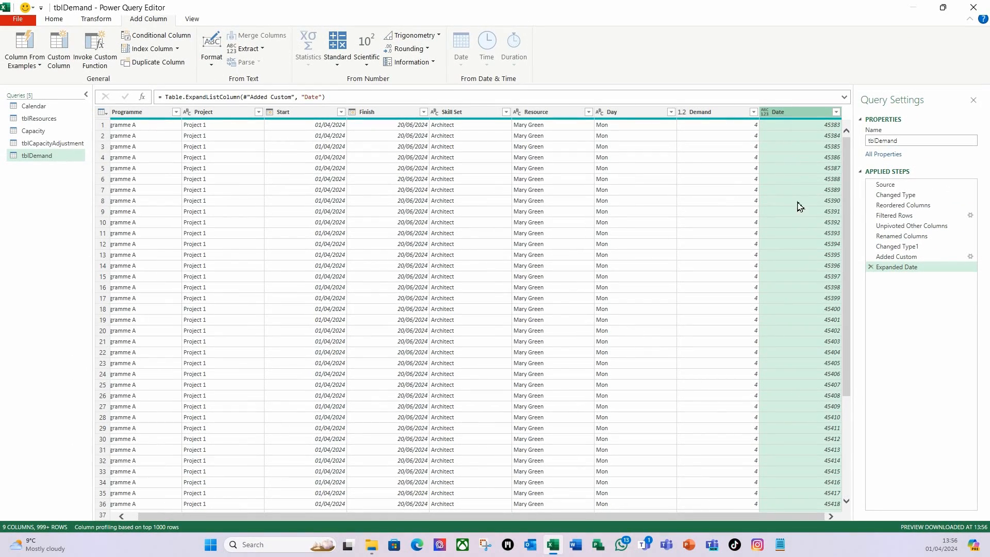
left_click(64, 22)
left_click(394, 36)
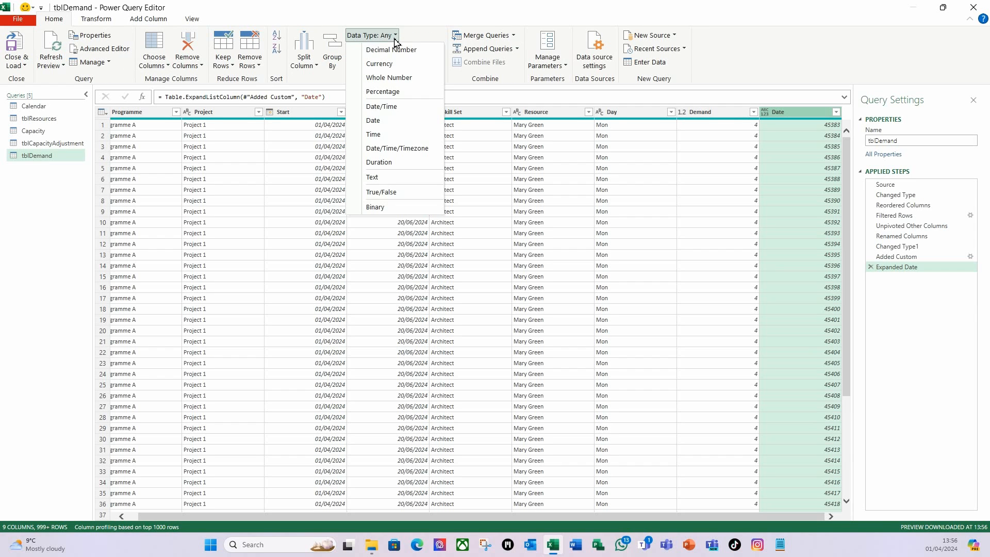
left_click(382, 121)
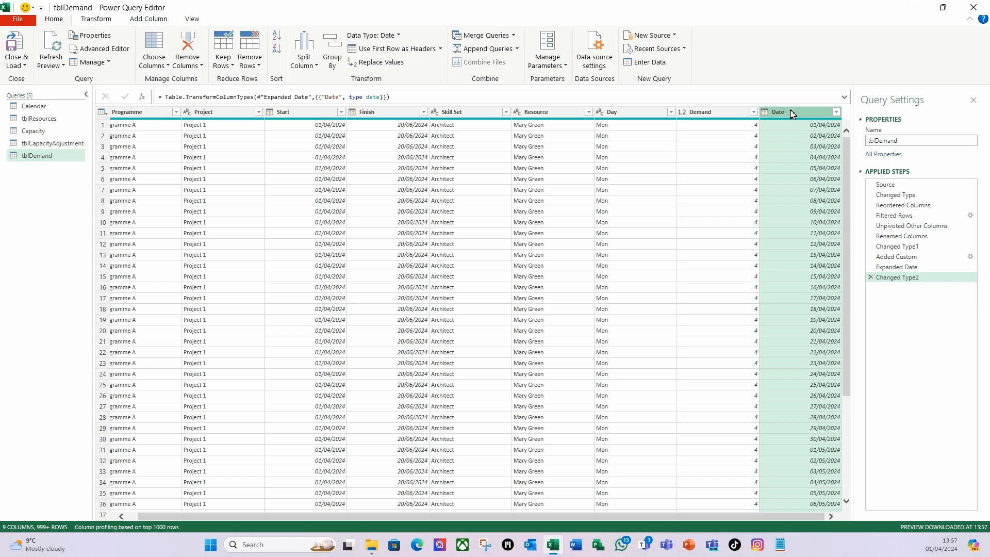
Step: Add a Day Name column to tblDemand that derives the name of the day from the Date column
left_click(145, 19)
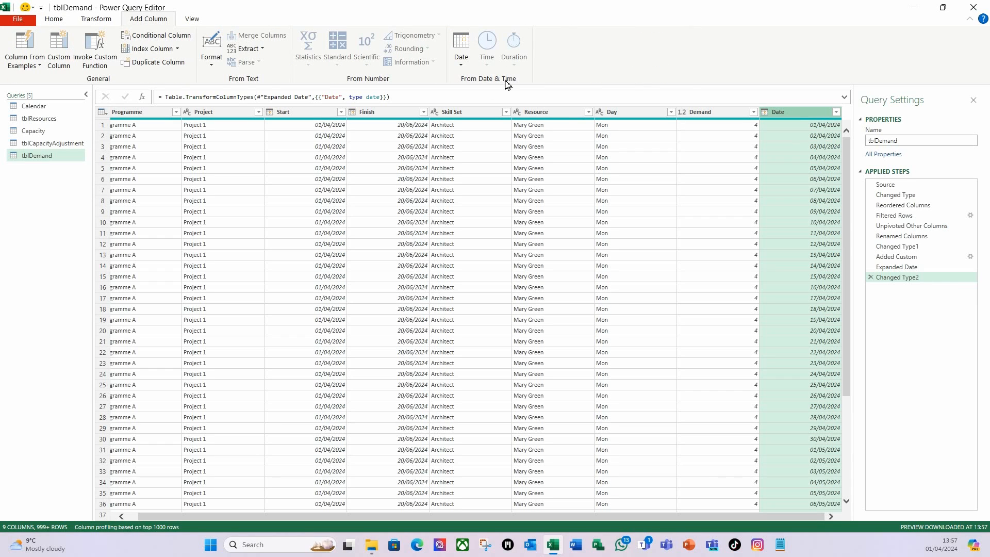
left_click(461, 66)
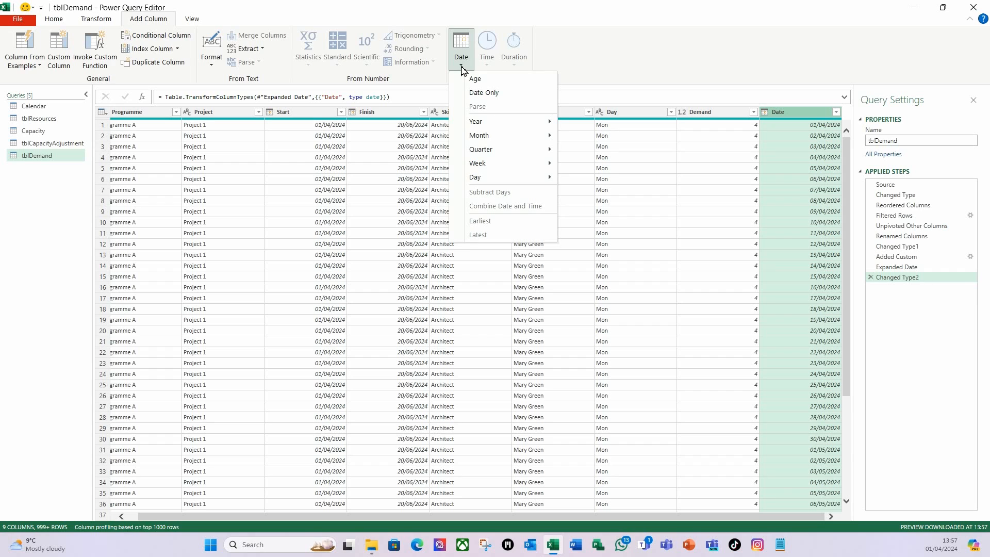
mouse_move(519, 178)
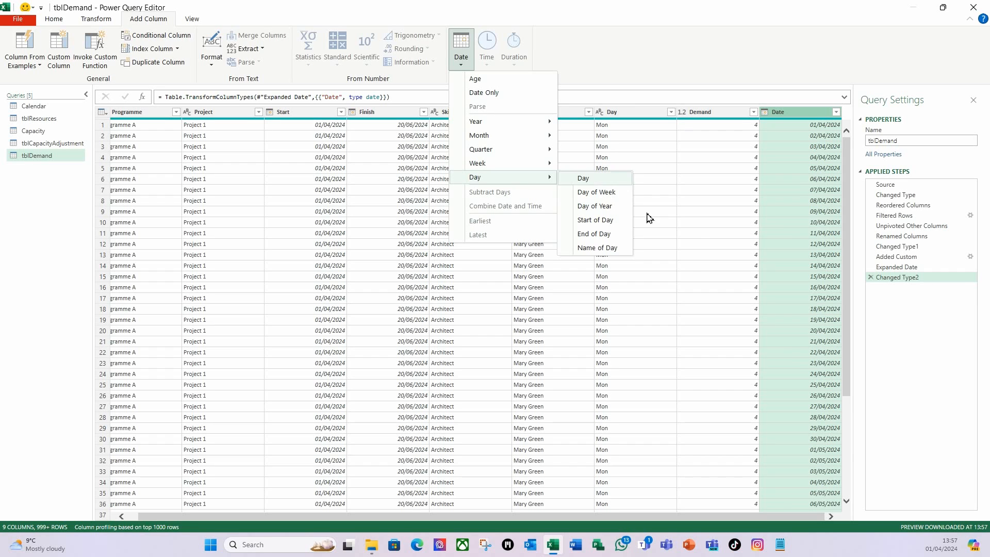
left_click(608, 252)
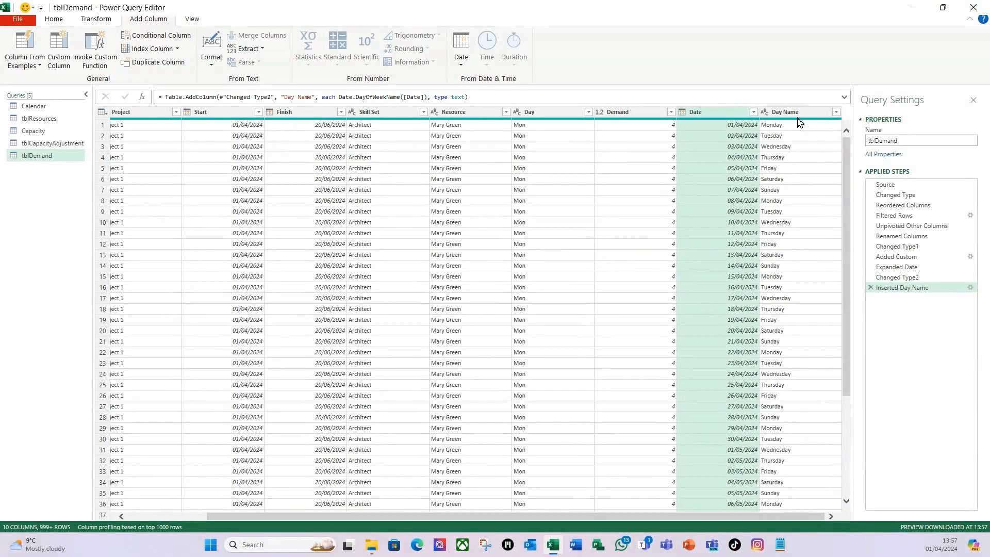
Step: Shorten the Day Name column's values by extracting only their first 3 characters
left_click(799, 115)
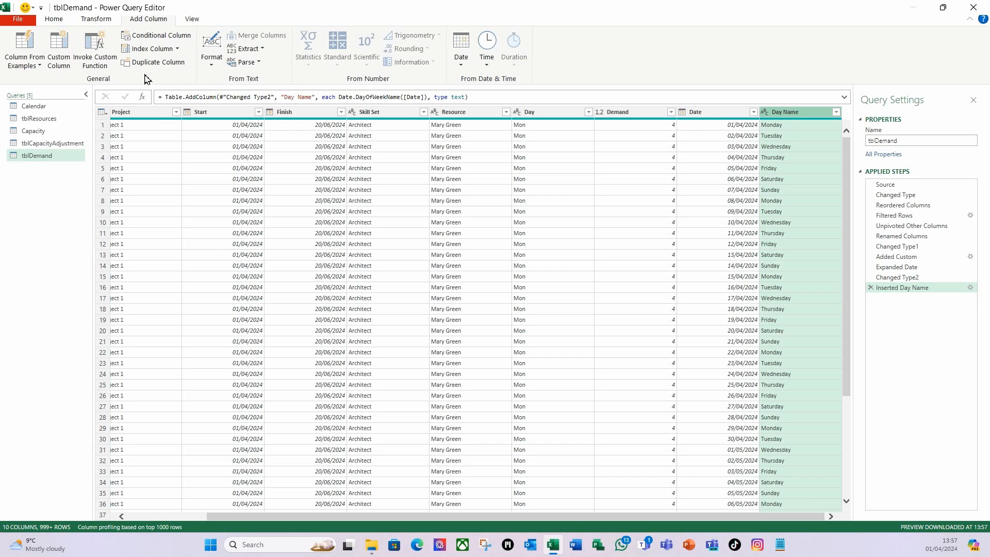
left_click(103, 23)
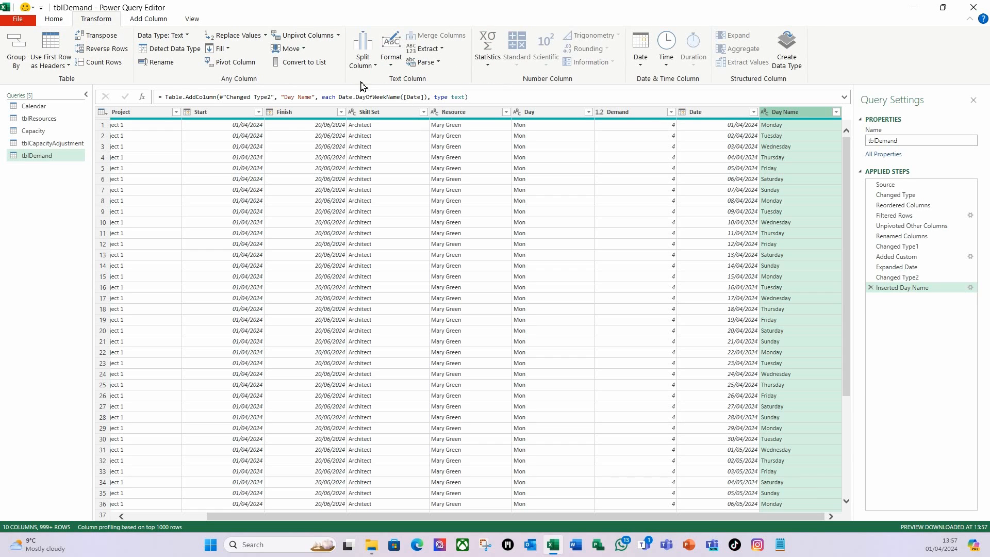
left_click(441, 50)
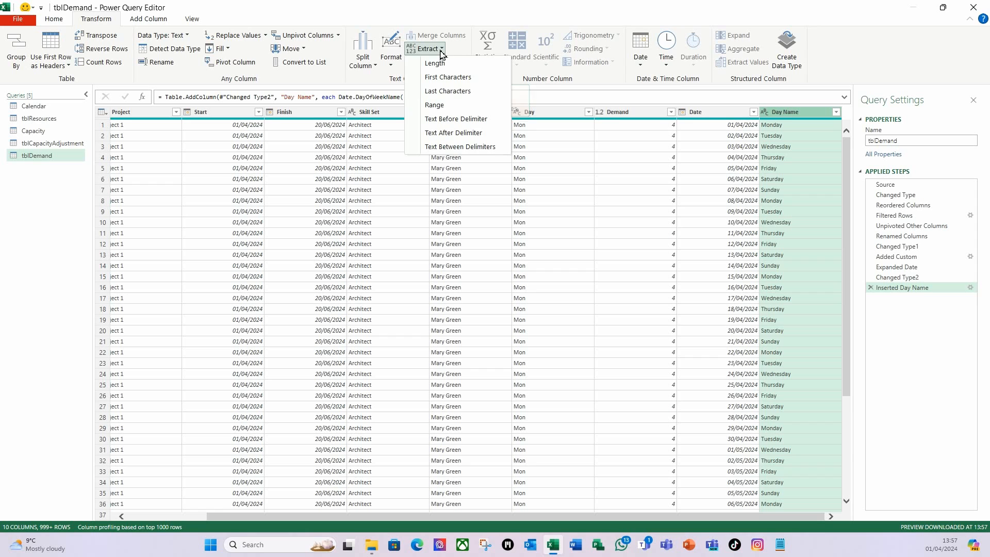
left_click(445, 78)
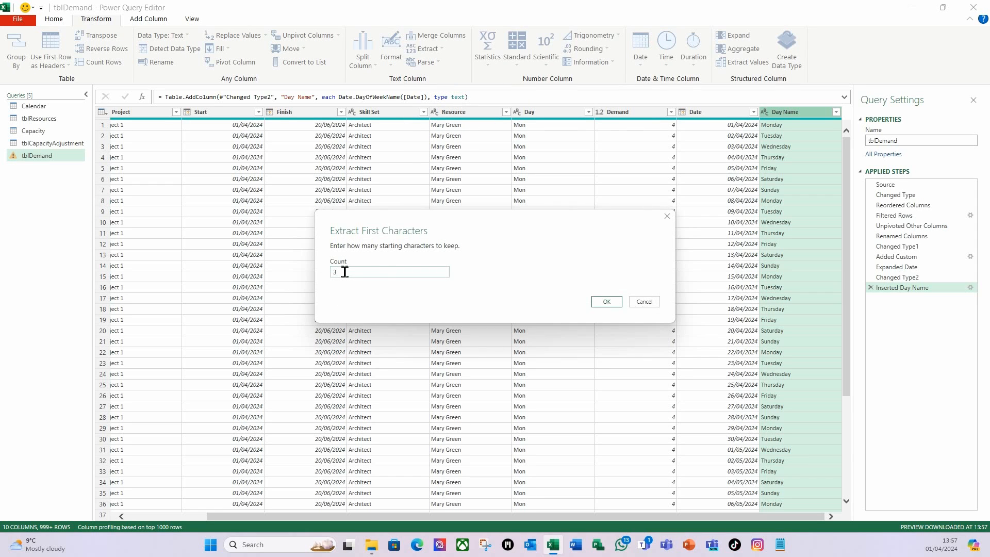
left_click(607, 303)
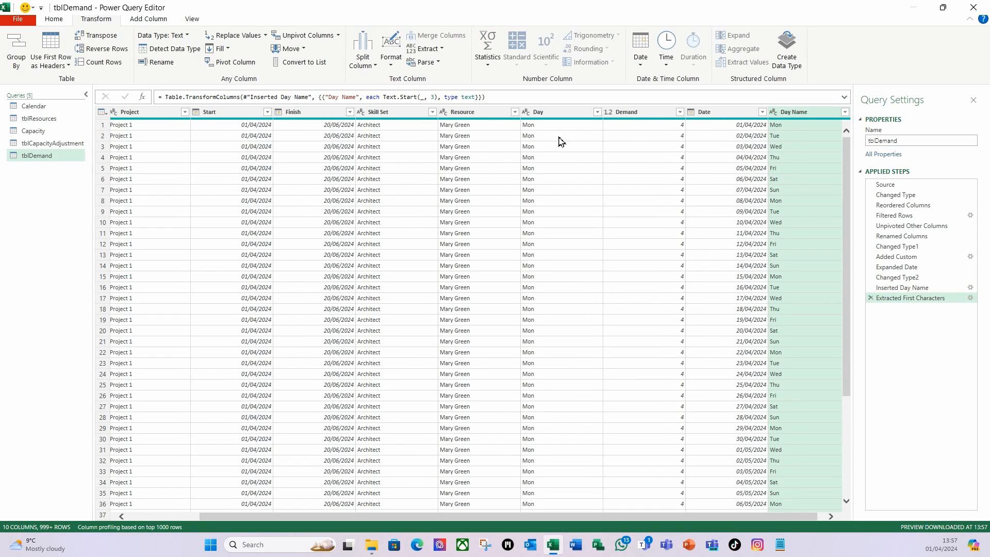
scroll(728, 520, "right", 1)
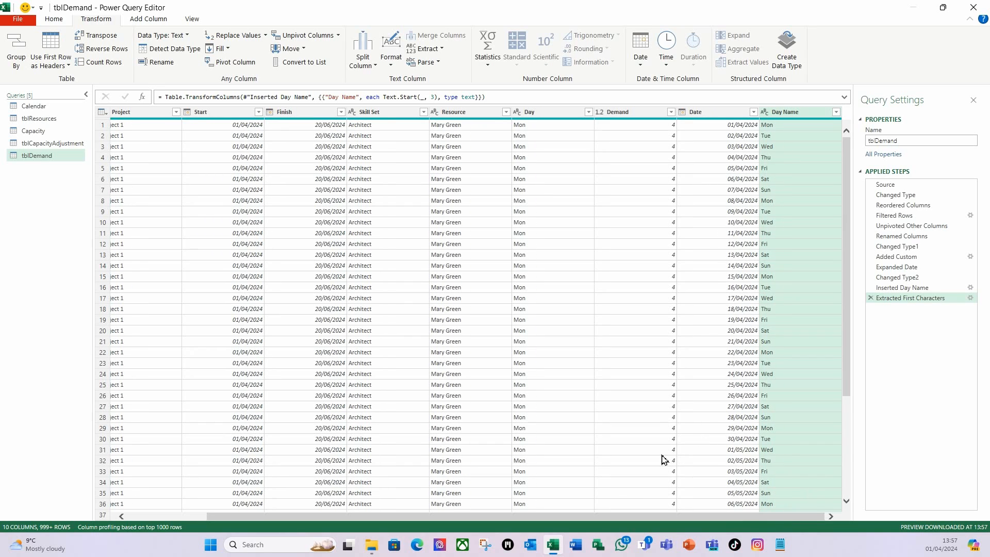
Step: Add a conditional column named Day Test that outputs Y if Day equals the Day Name column, else N
left_click(150, 19)
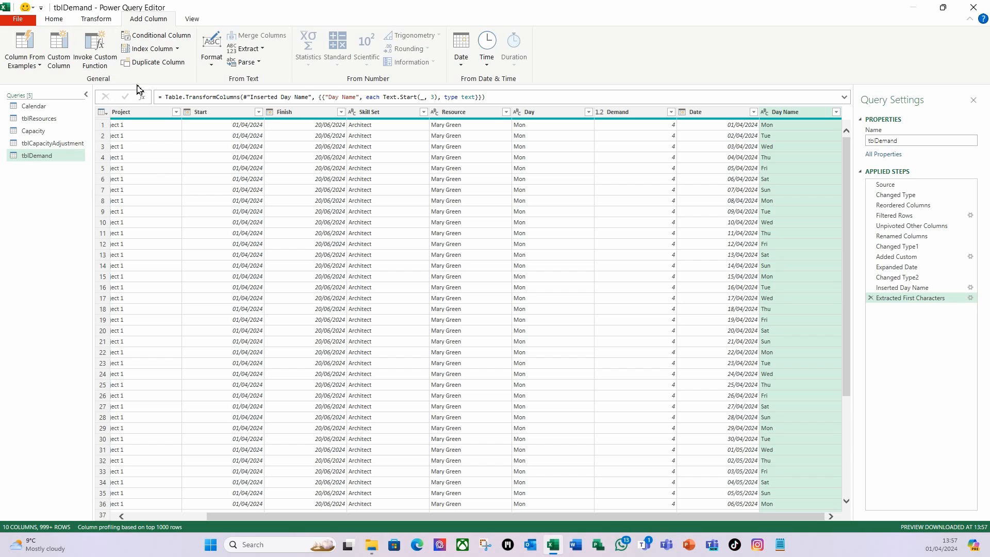
left_click(144, 40)
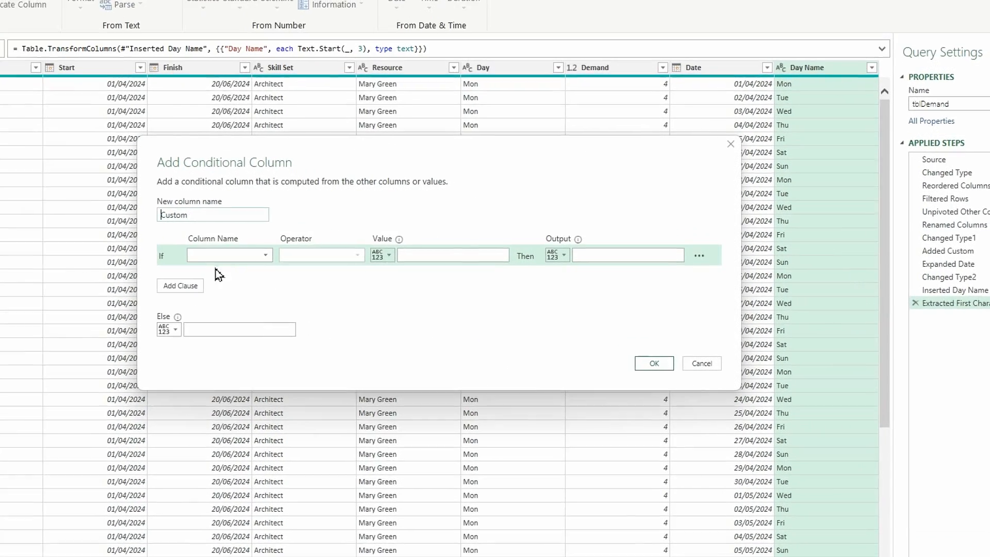
double_click(214, 216)
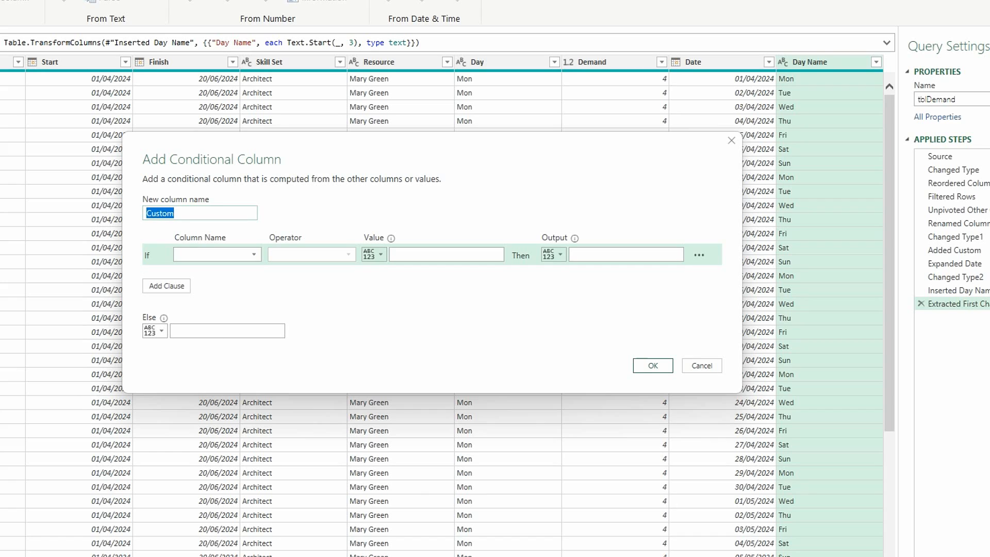
type("Day Test")
left_click(254, 255)
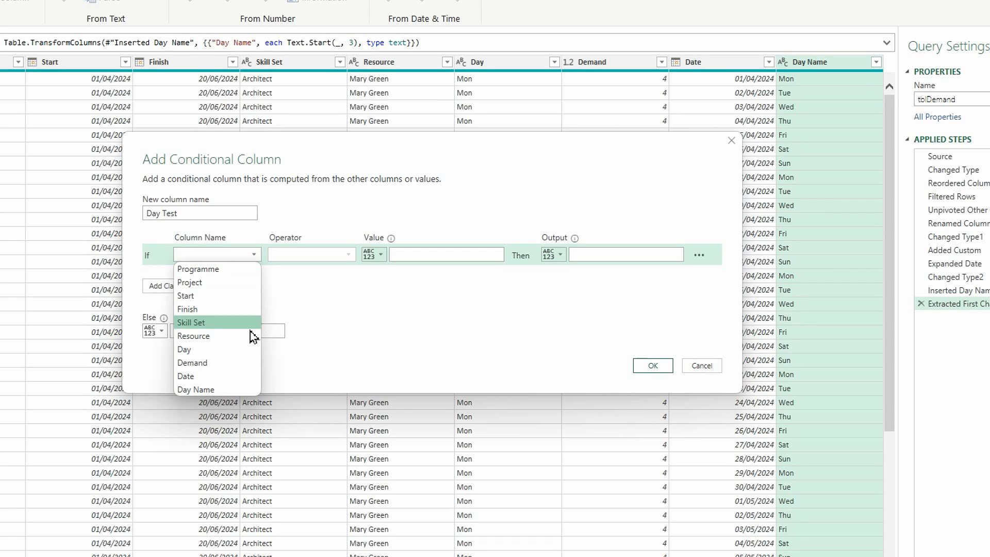
left_click(206, 351)
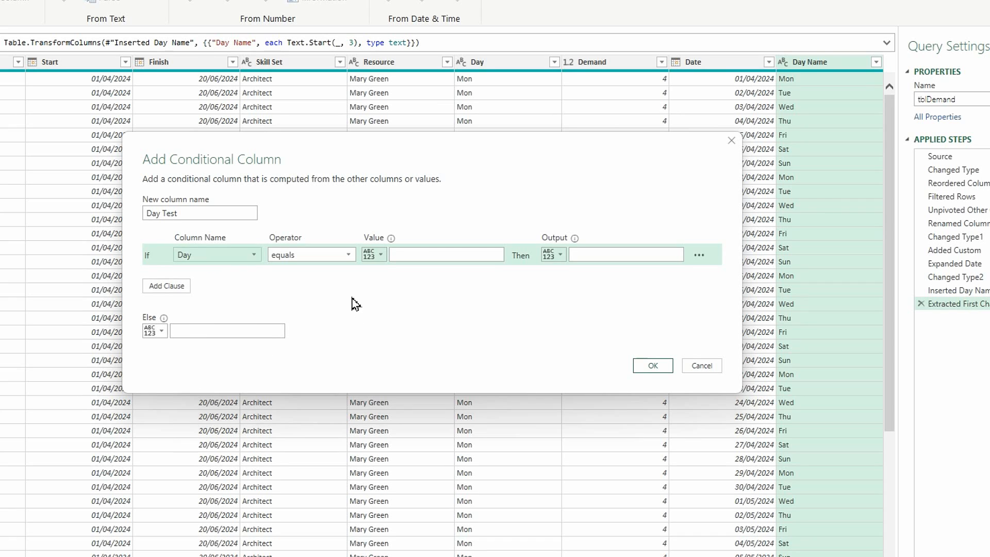
left_click(382, 256)
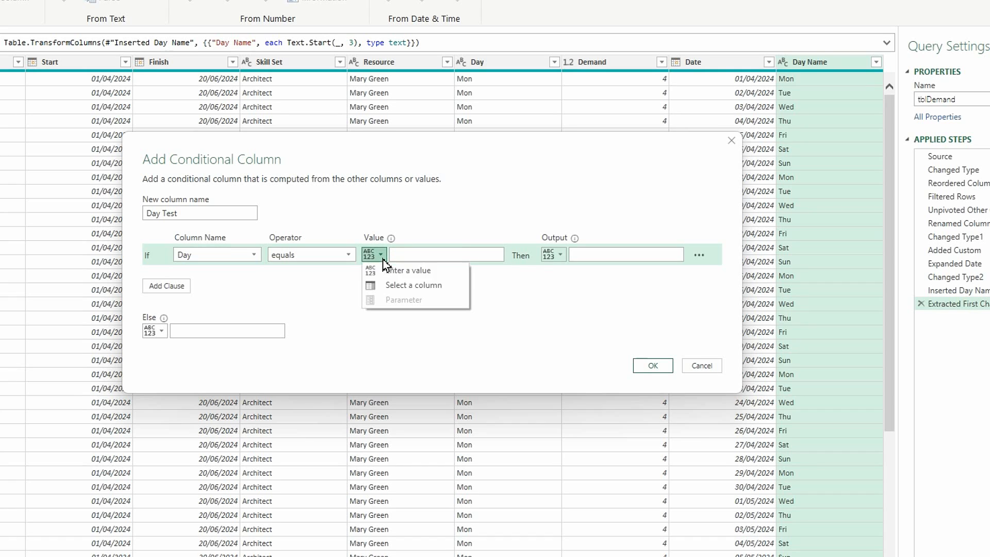
left_click(400, 285)
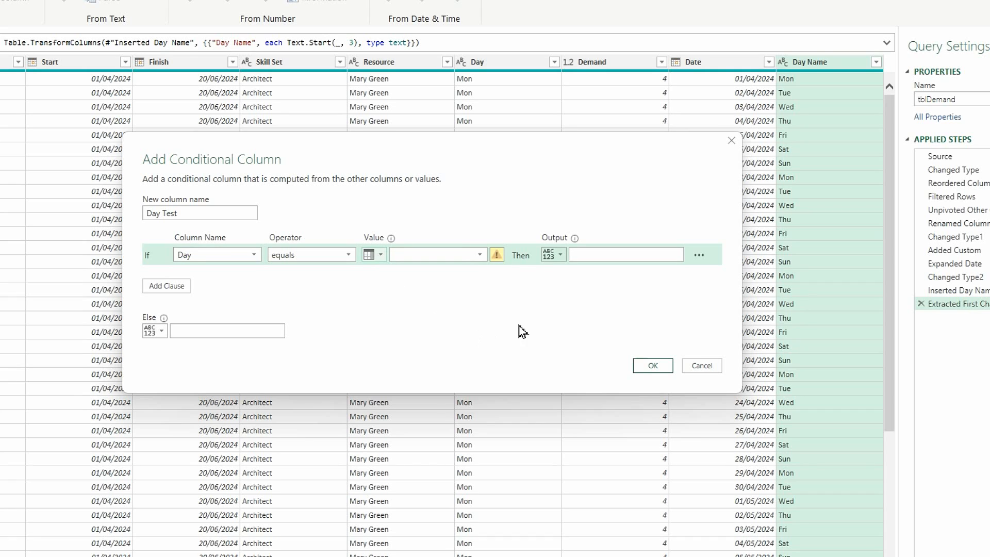
left_click(481, 255)
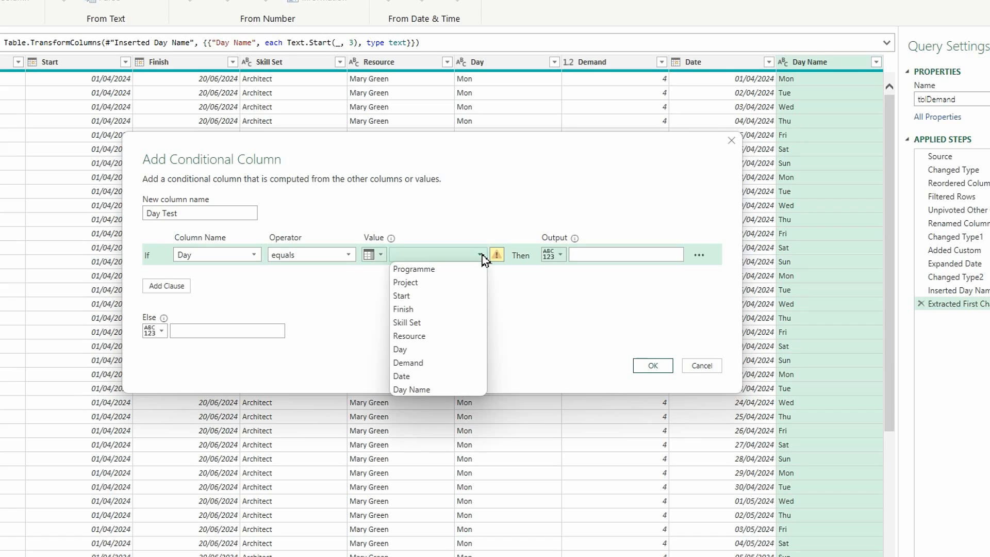
left_click(422, 390)
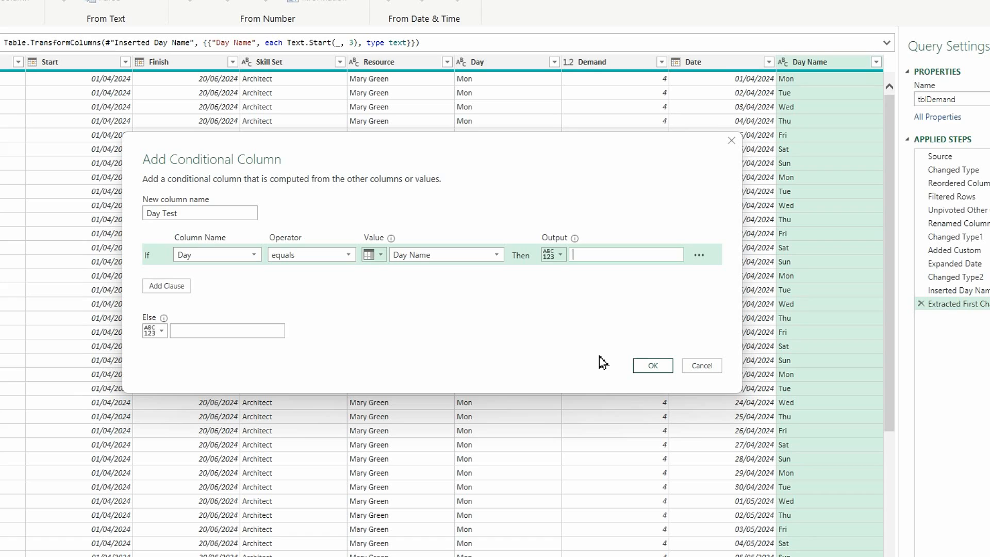
left_click(219, 331)
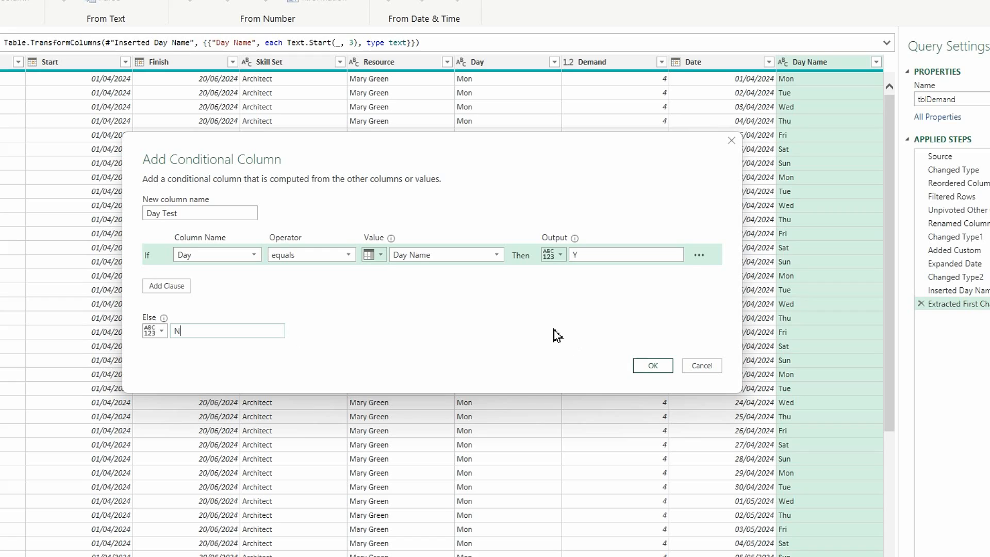
left_click(651, 365)
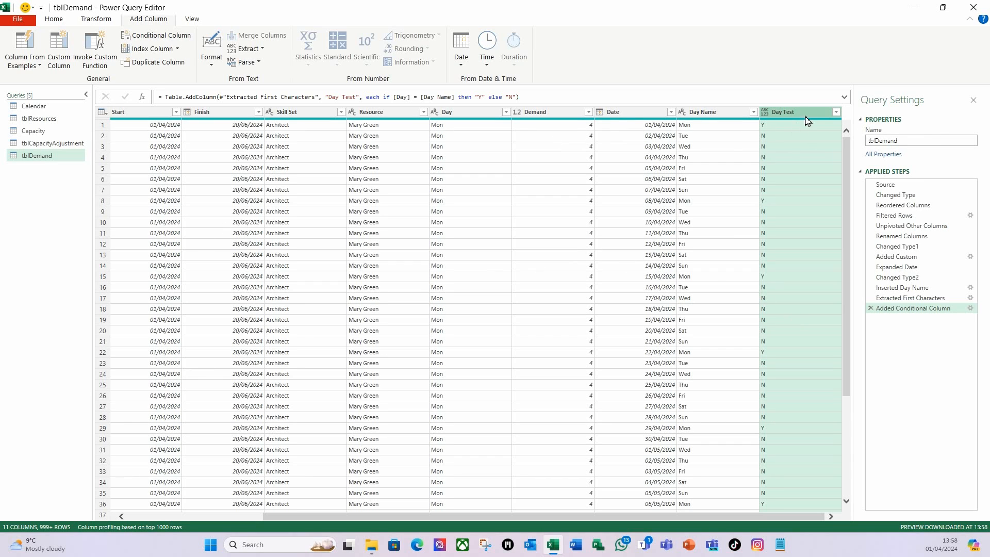
Step: Filter the Day Test column to keep only the rows with Y
left_click(836, 112)
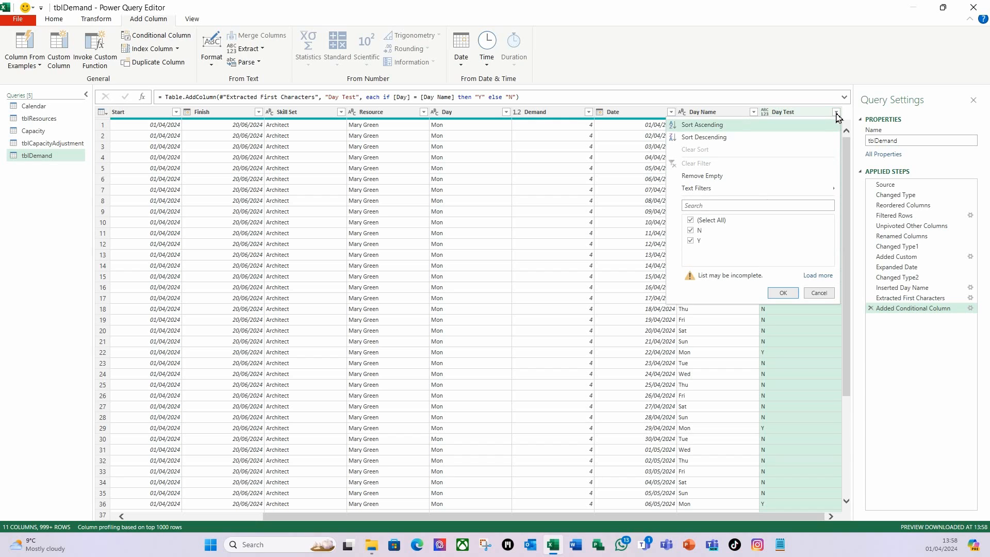
left_click(691, 220)
left_click(691, 242)
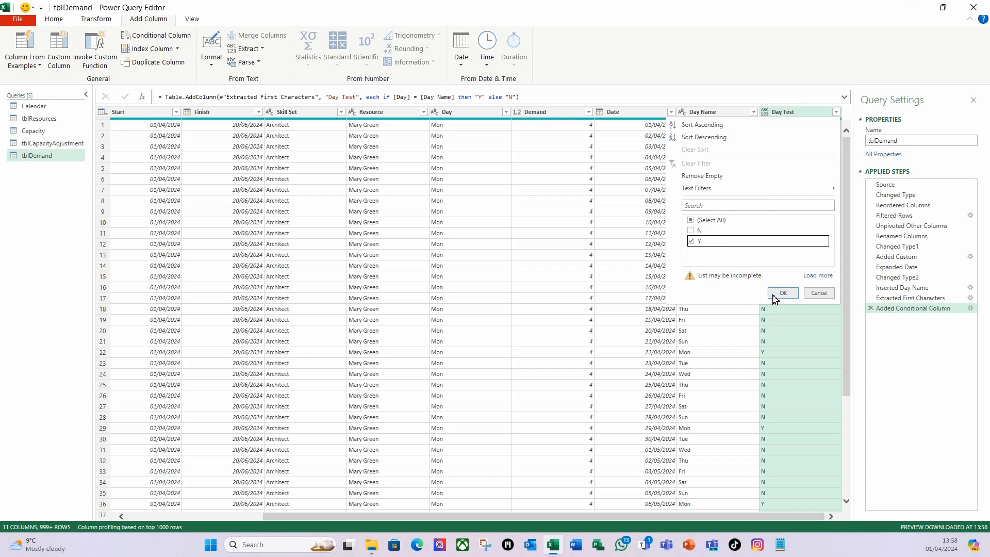
left_click(782, 293)
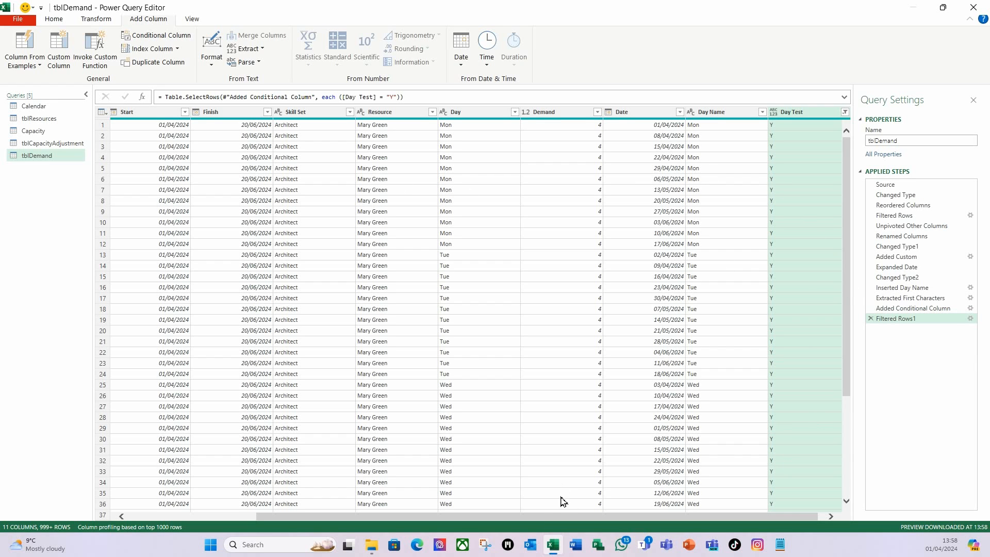
Step: Keep only the Programme, Project, Skill Set, Resource, Demand and Date columns and remove all others
left_click_drag(537, 520, 408, 520)
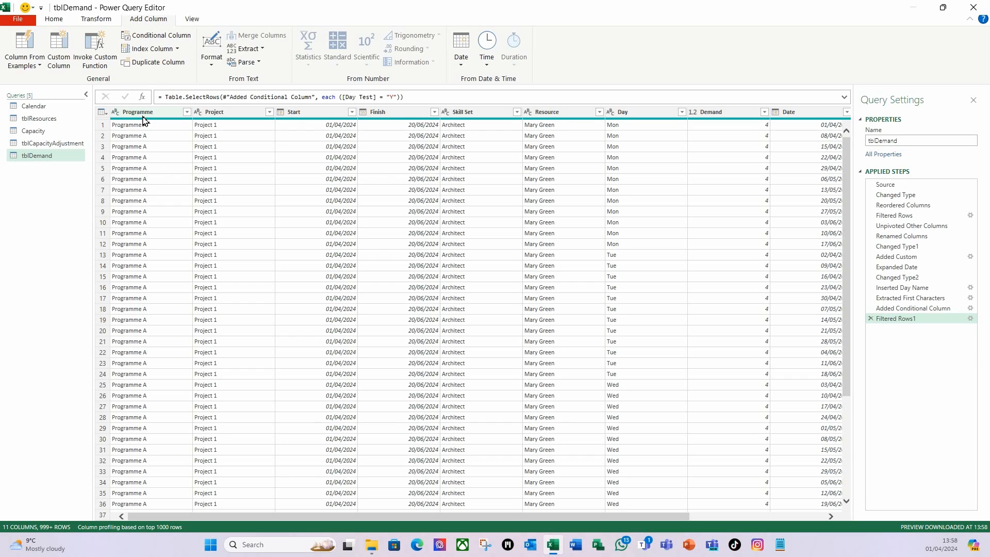
left_click(159, 115)
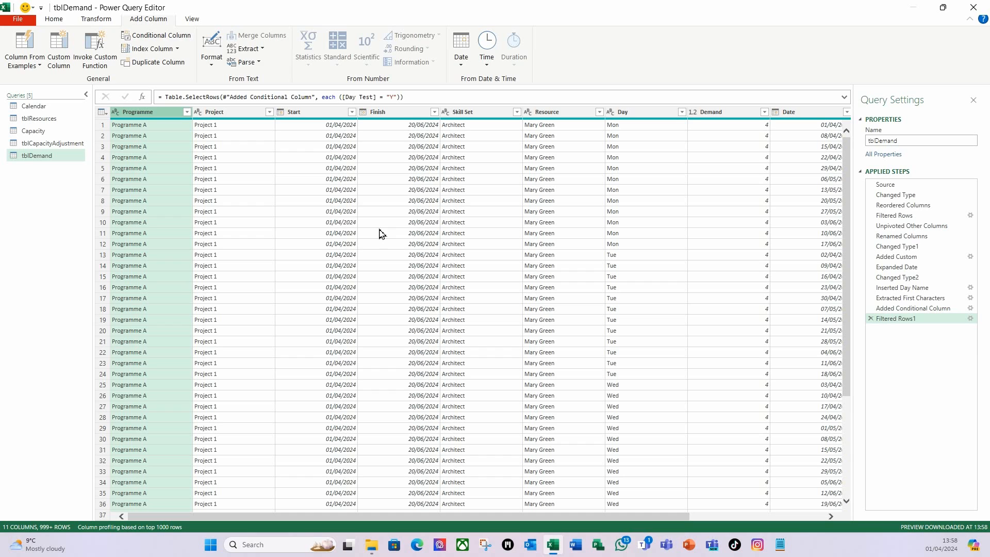
left_click(239, 114, "ctrl")
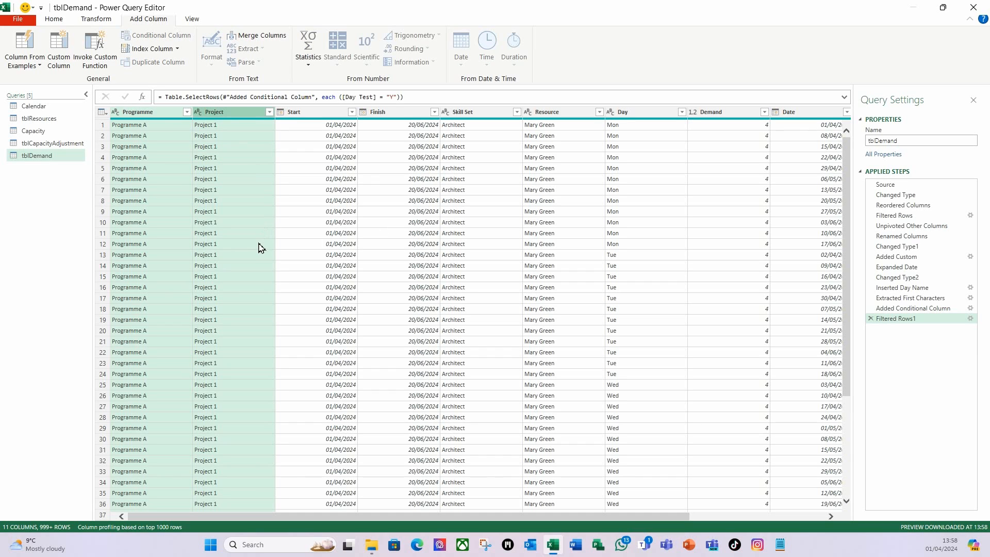
left_click(483, 115, "ctrl")
left_click(565, 115, "ctrl")
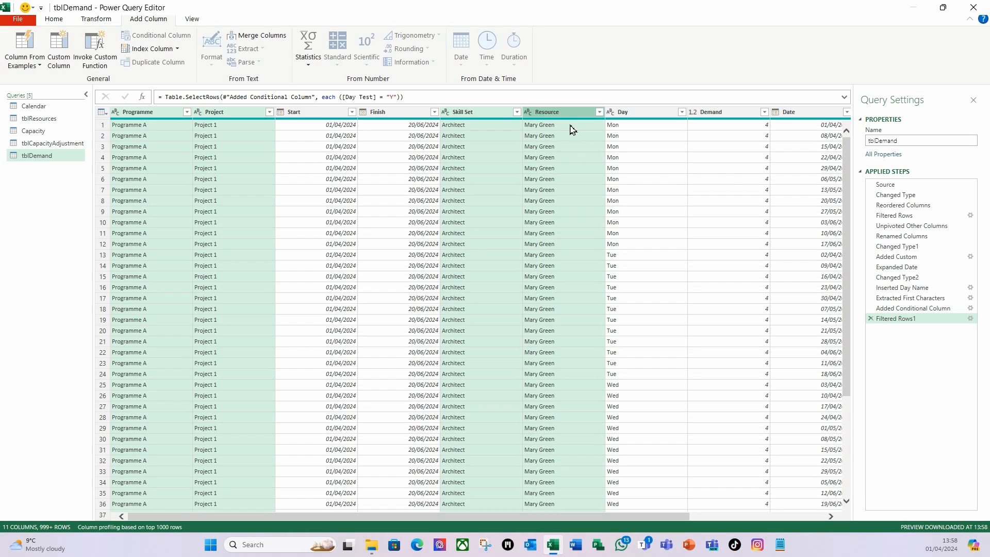
left_click(740, 114, "ctrl")
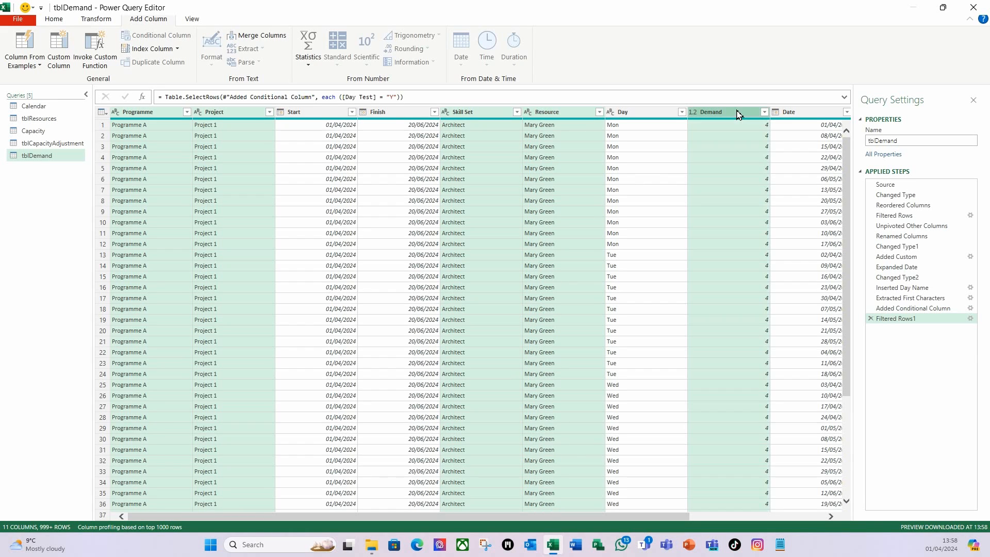
left_click(804, 114, "ctrl")
left_click_drag(667, 516, 848, 527)
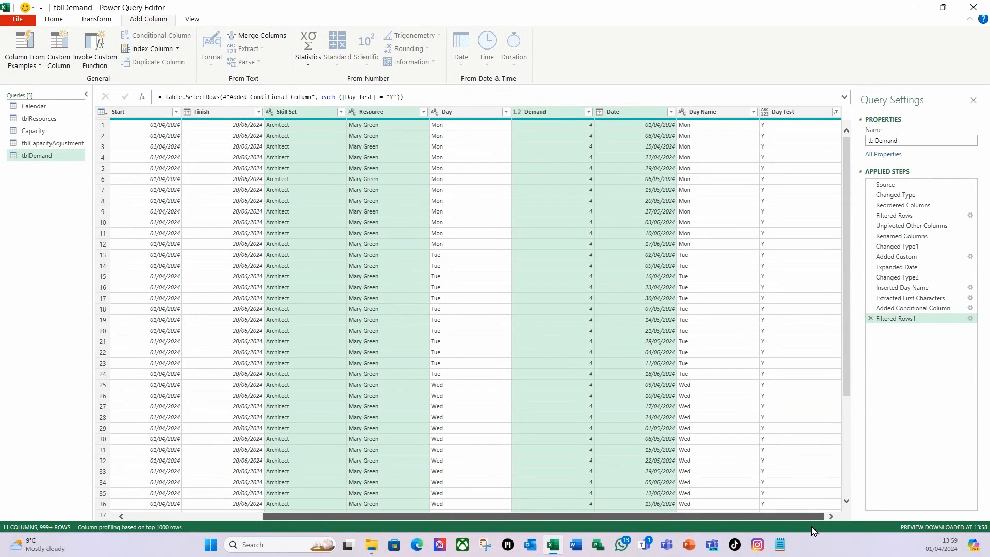
right_click(640, 114)
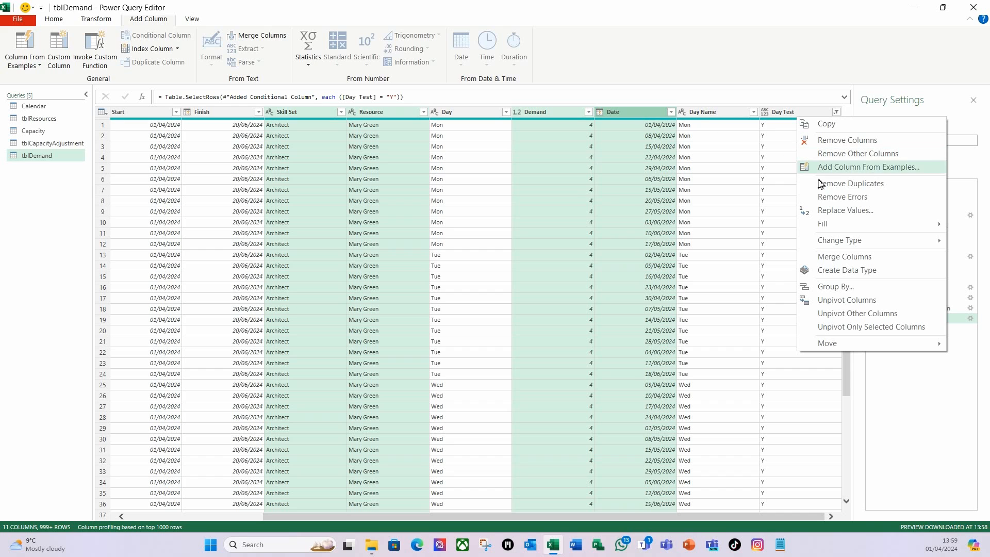
left_click(834, 154)
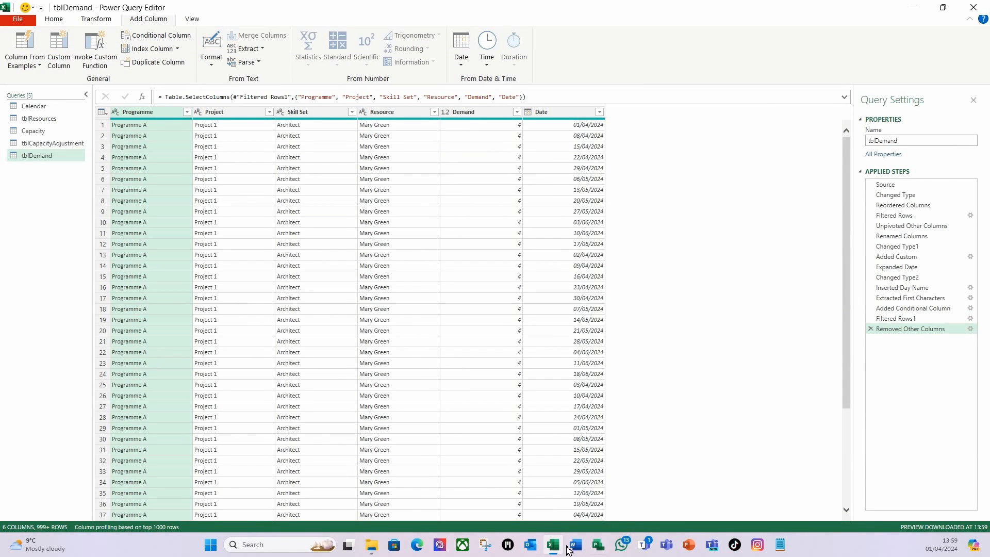
Step: Rename the tblDemand query to Demand
scroll(152, 370, "down", 2)
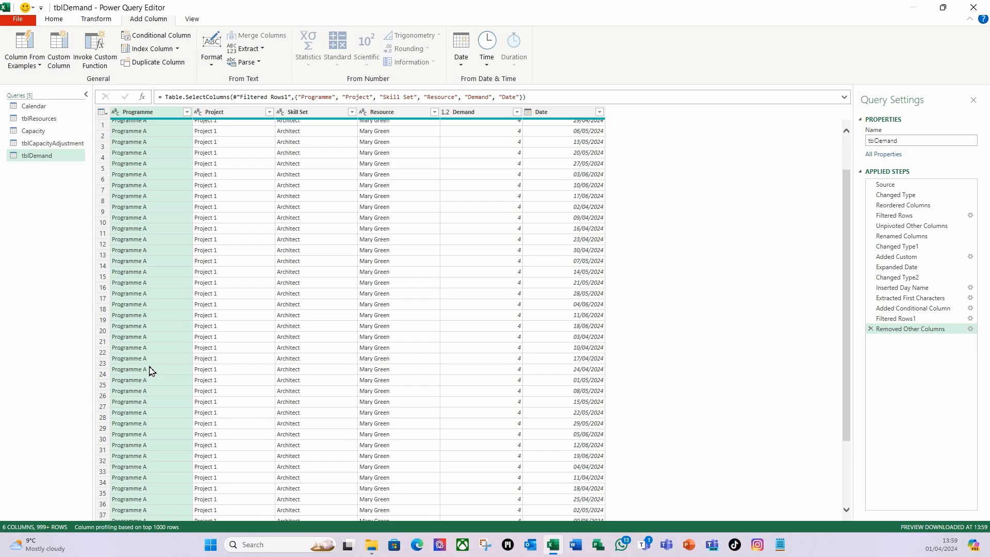
scroll(153, 371, "up", 2)
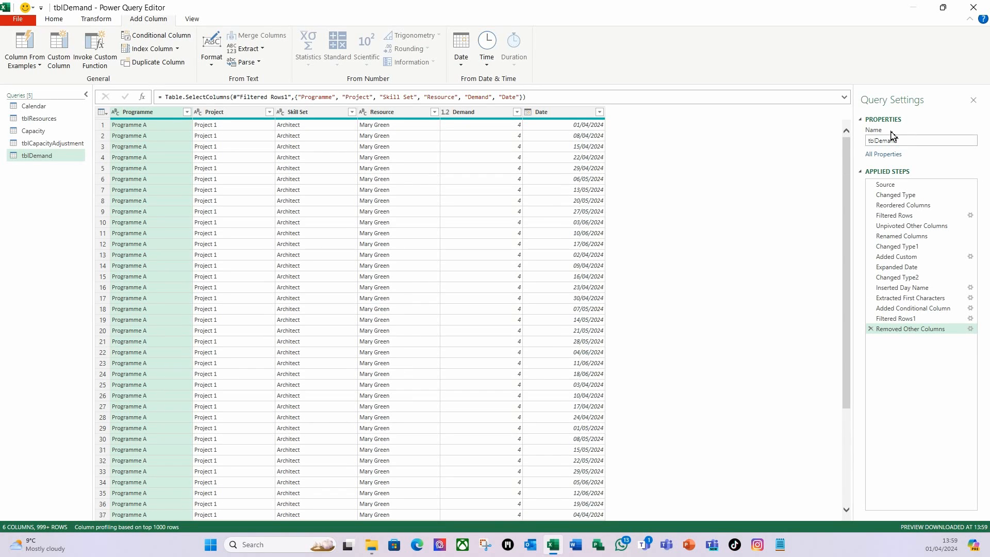
left_click_drag(917, 139, 847, 138)
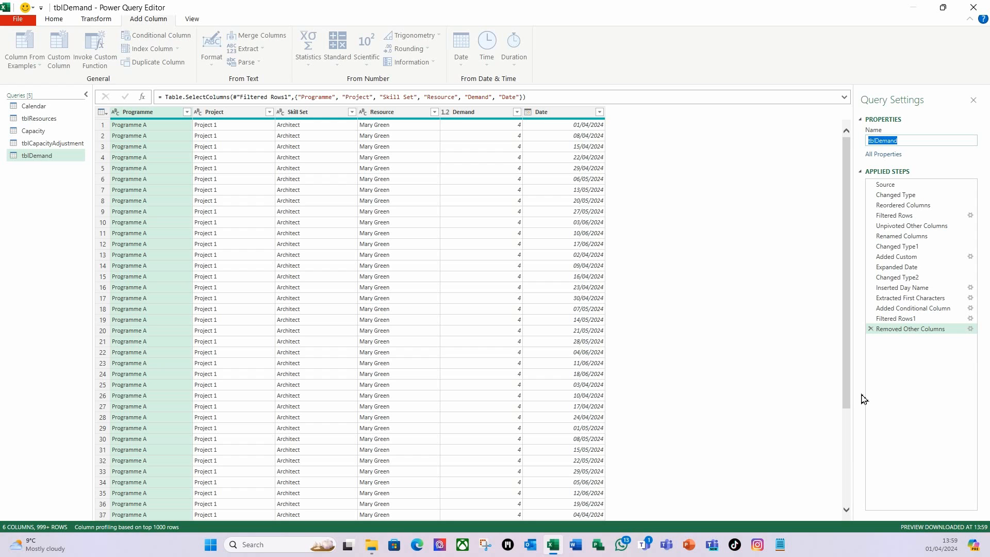
type("Demand")
key("Return")
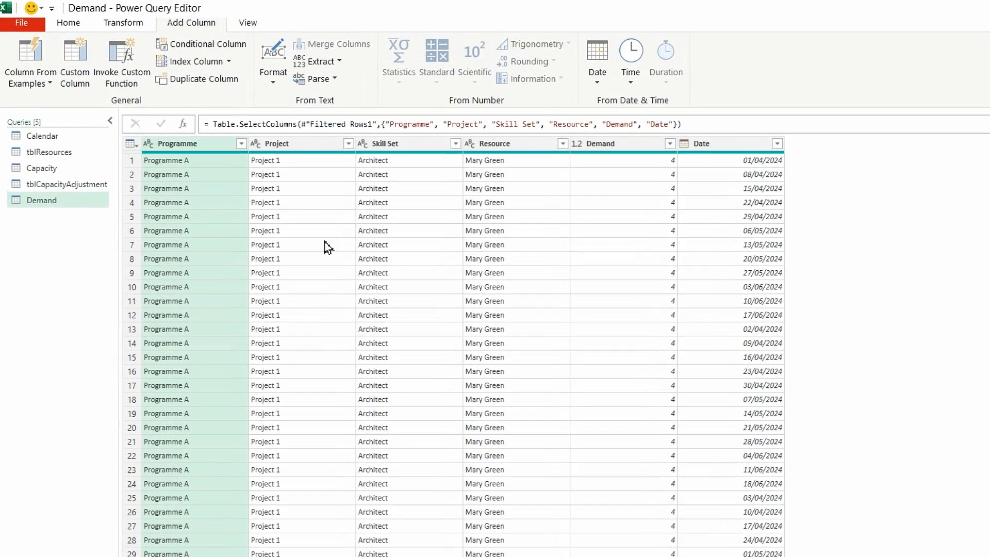
Step: Close the query editor and load Demand as a connection only, adding its data to the data model
left_click(68, 24)
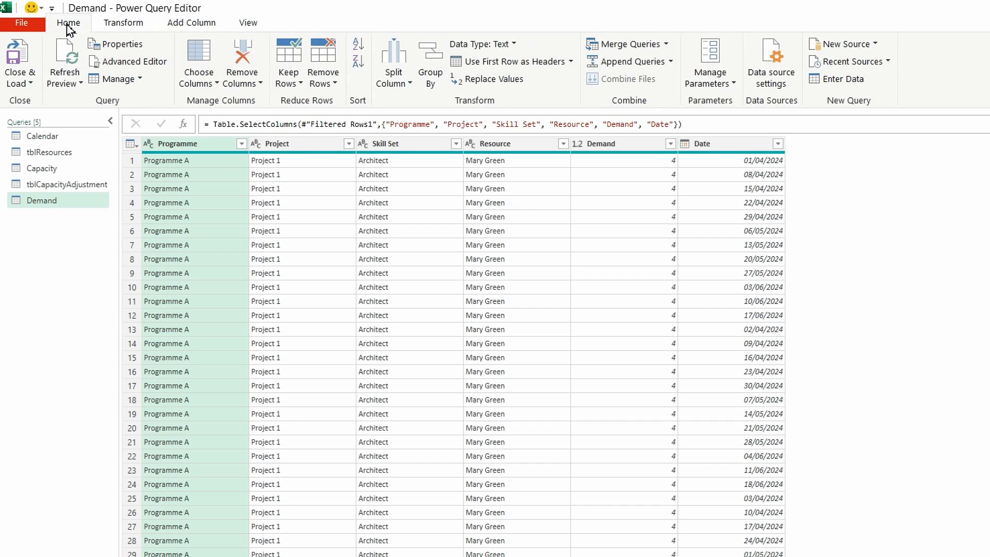
left_click(30, 87)
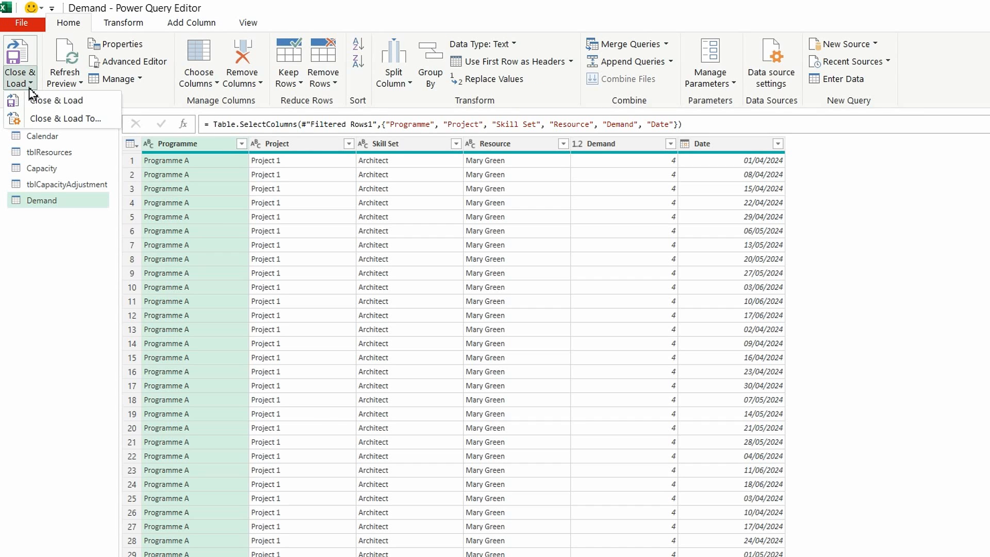
left_click(46, 118)
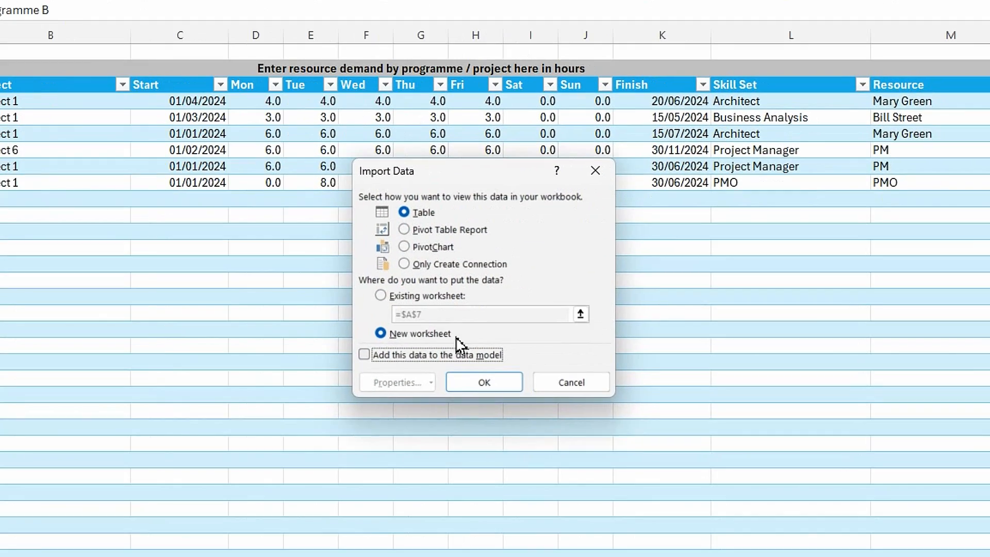
left_click(405, 264)
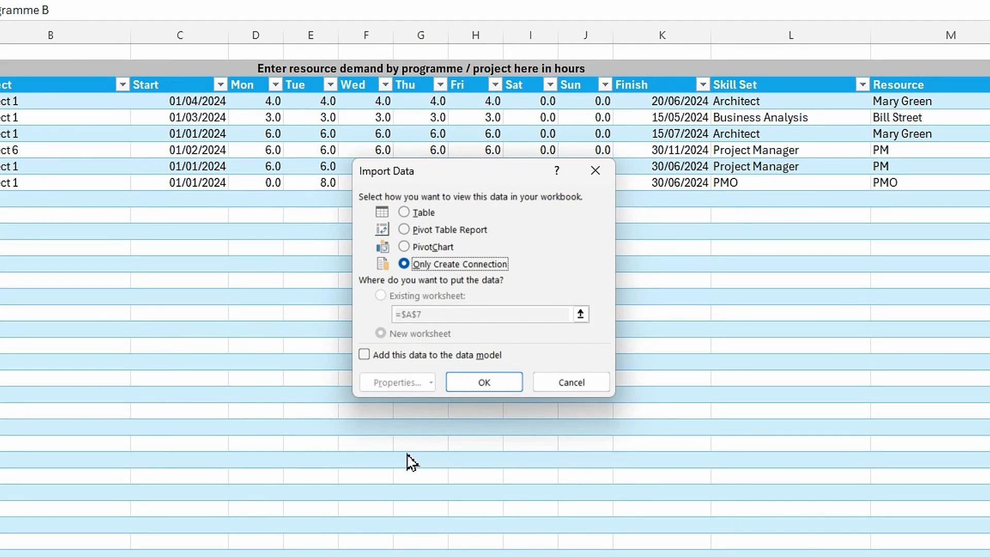
left_click(372, 355)
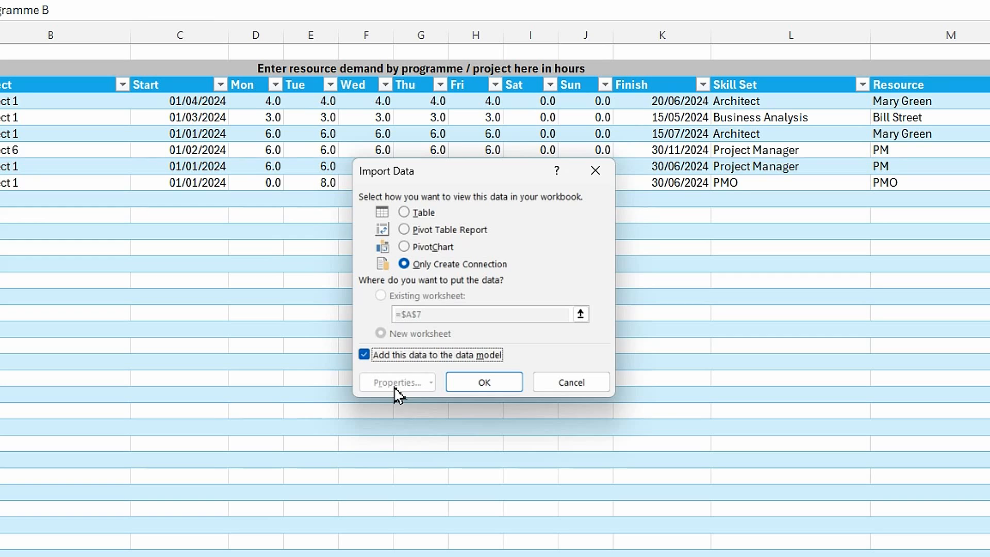
left_click(490, 386)
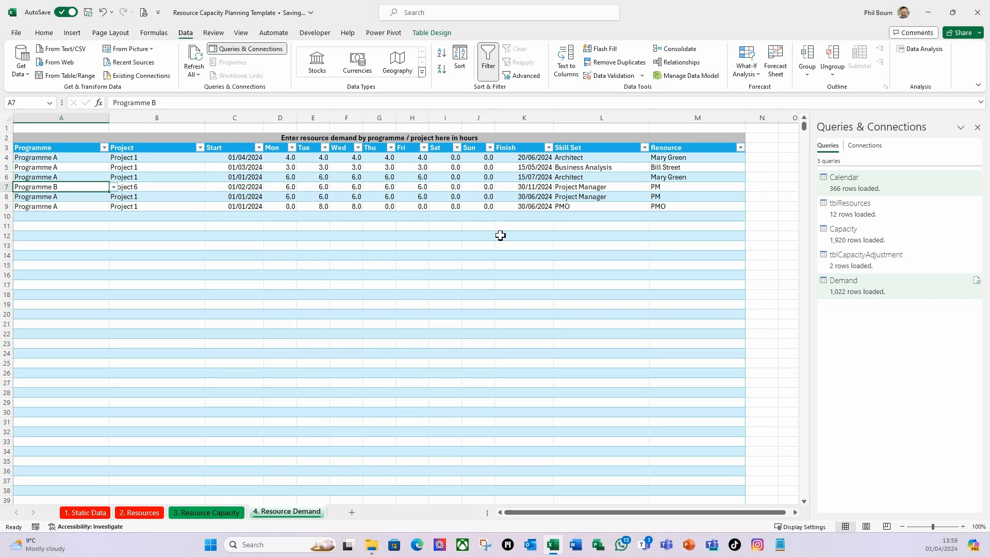
Step: Review the Demand table and the diagram of all tables in the Power Pivot data model, then return to the workbook
left_click(386, 35)
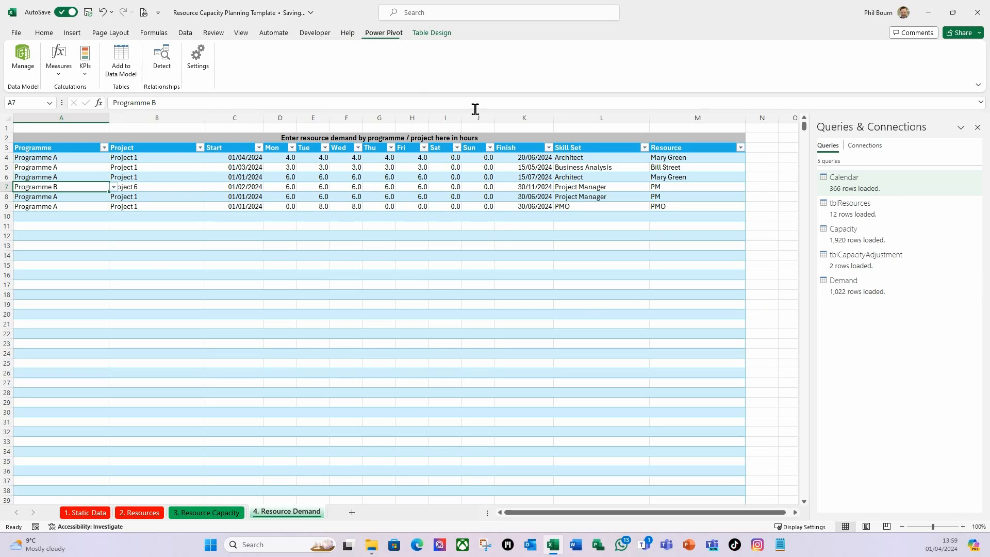
left_click(33, 62)
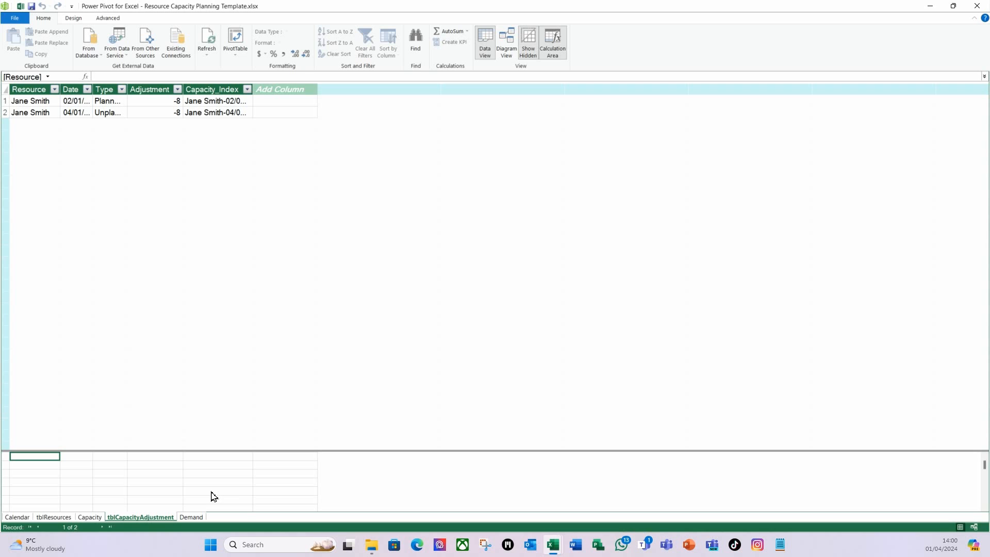
left_click(198, 518)
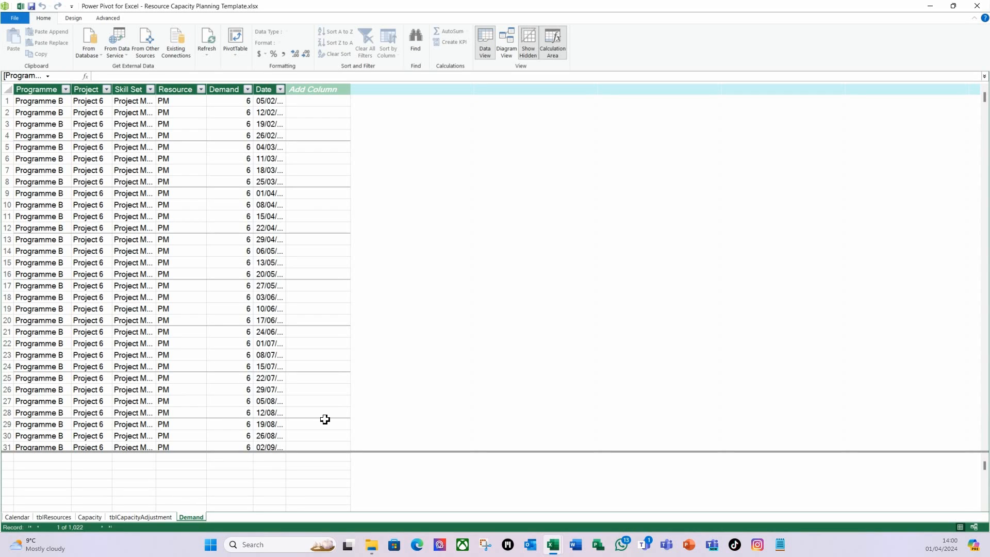
left_click(513, 56)
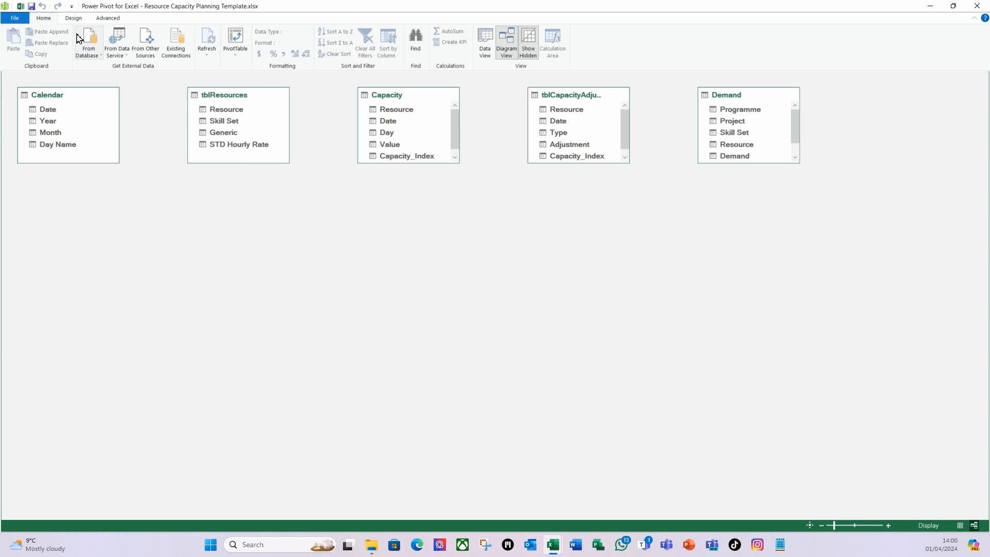
left_click(488, 46)
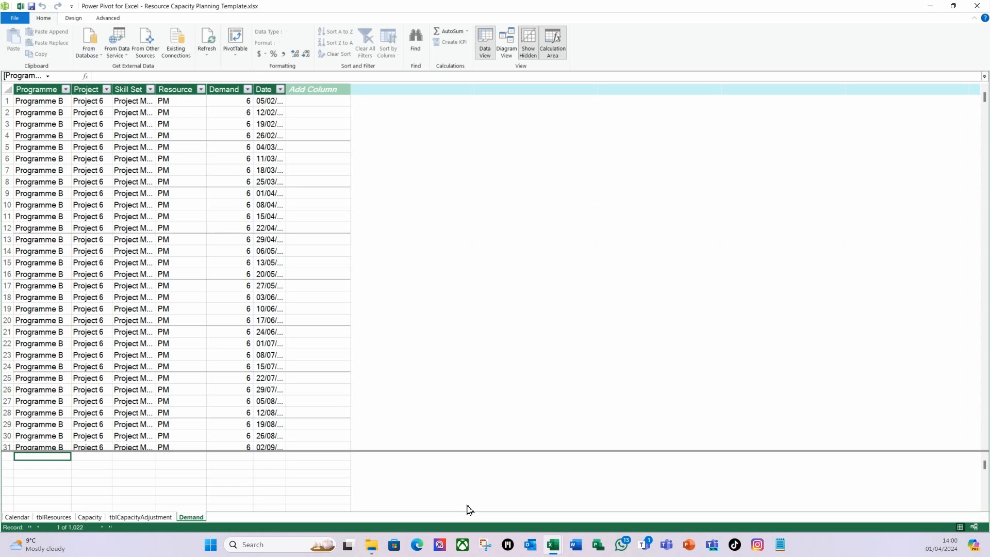
left_click(978, 6)
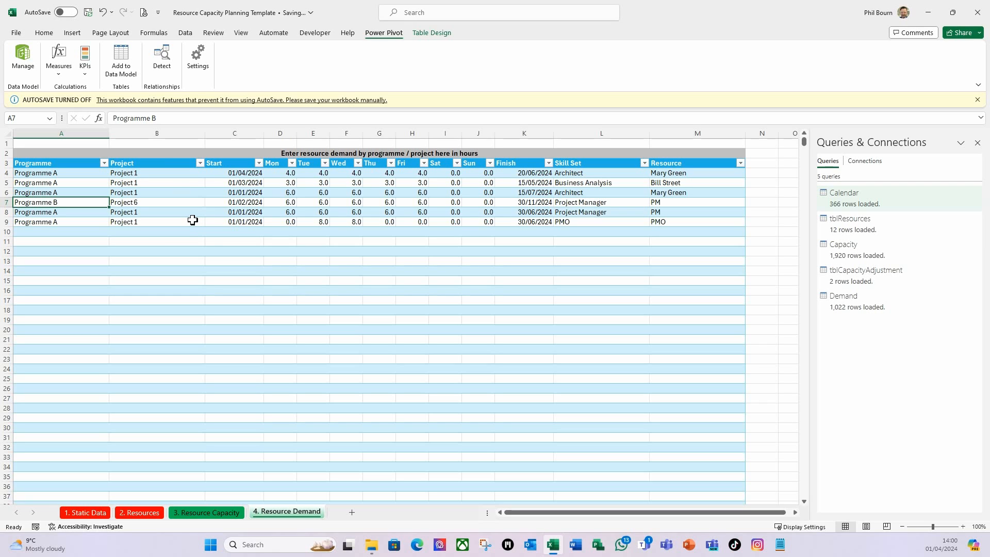
Step: Save the workbook and close the list of queries and connections
left_click(88, 13)
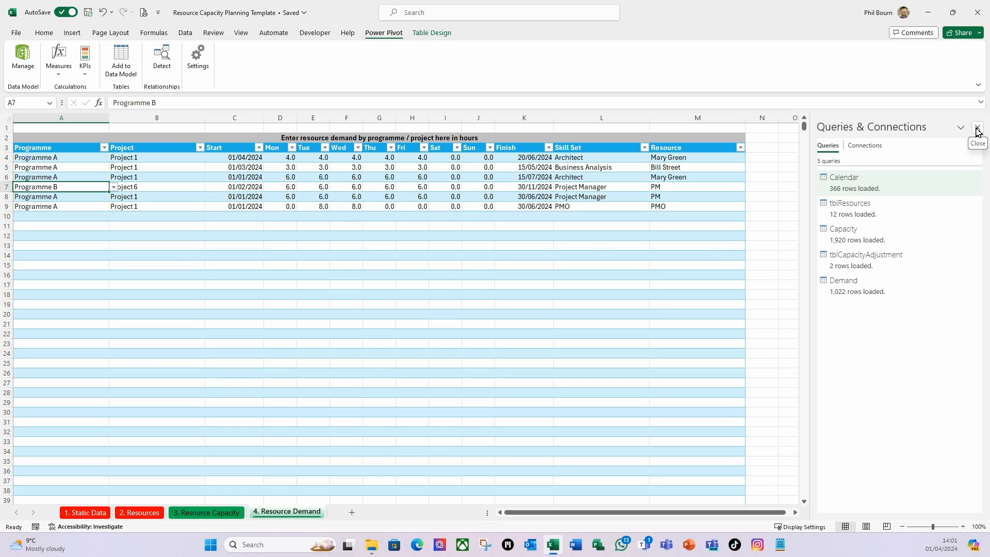
left_click(978, 129)
left_click(380, 279)
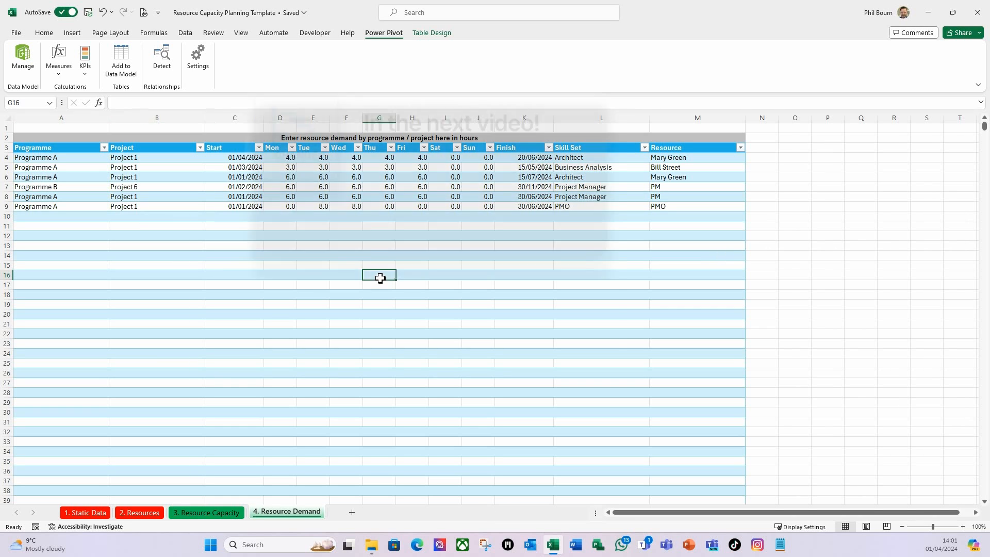